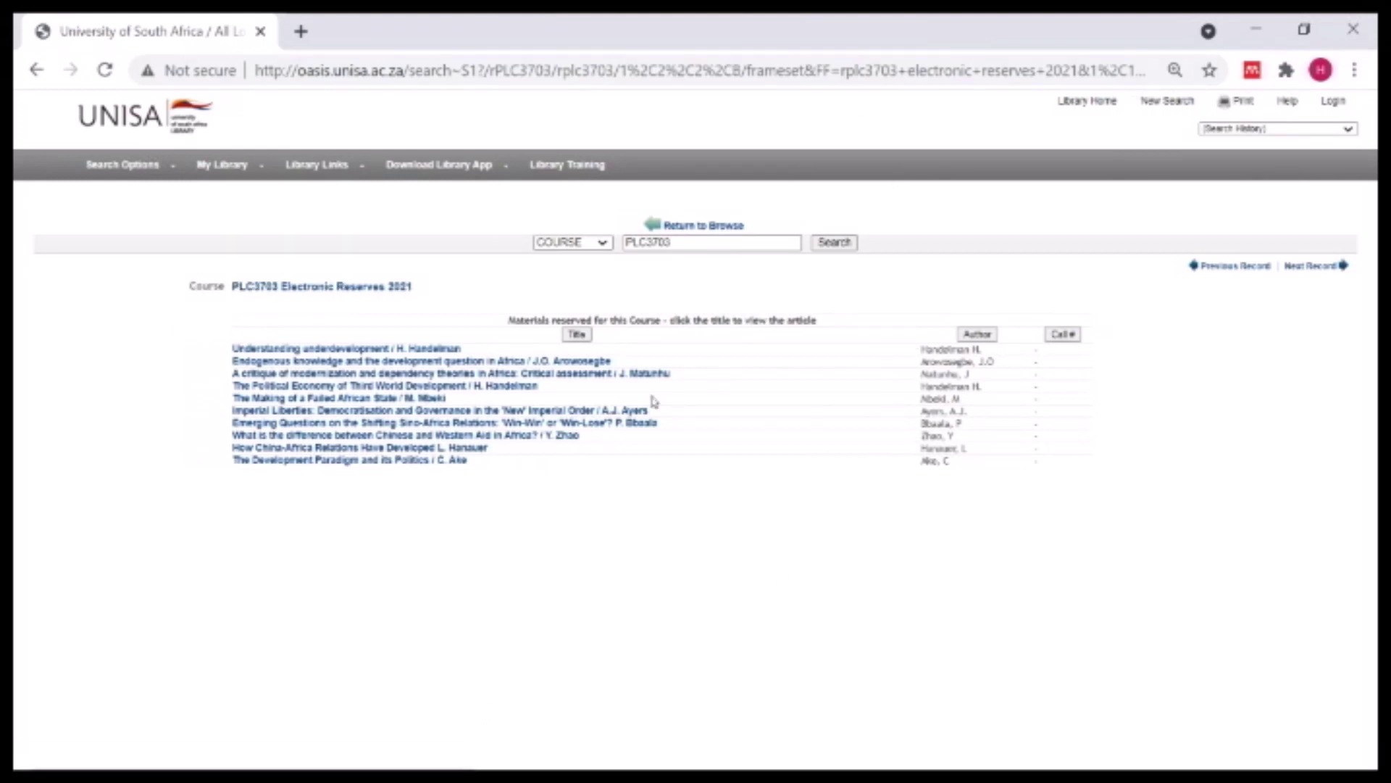
# - Sign in on the UNISA CAS page with your username and password to open the 'Understanding underdevelopment' PDF
pyautogui.click(353, 350)
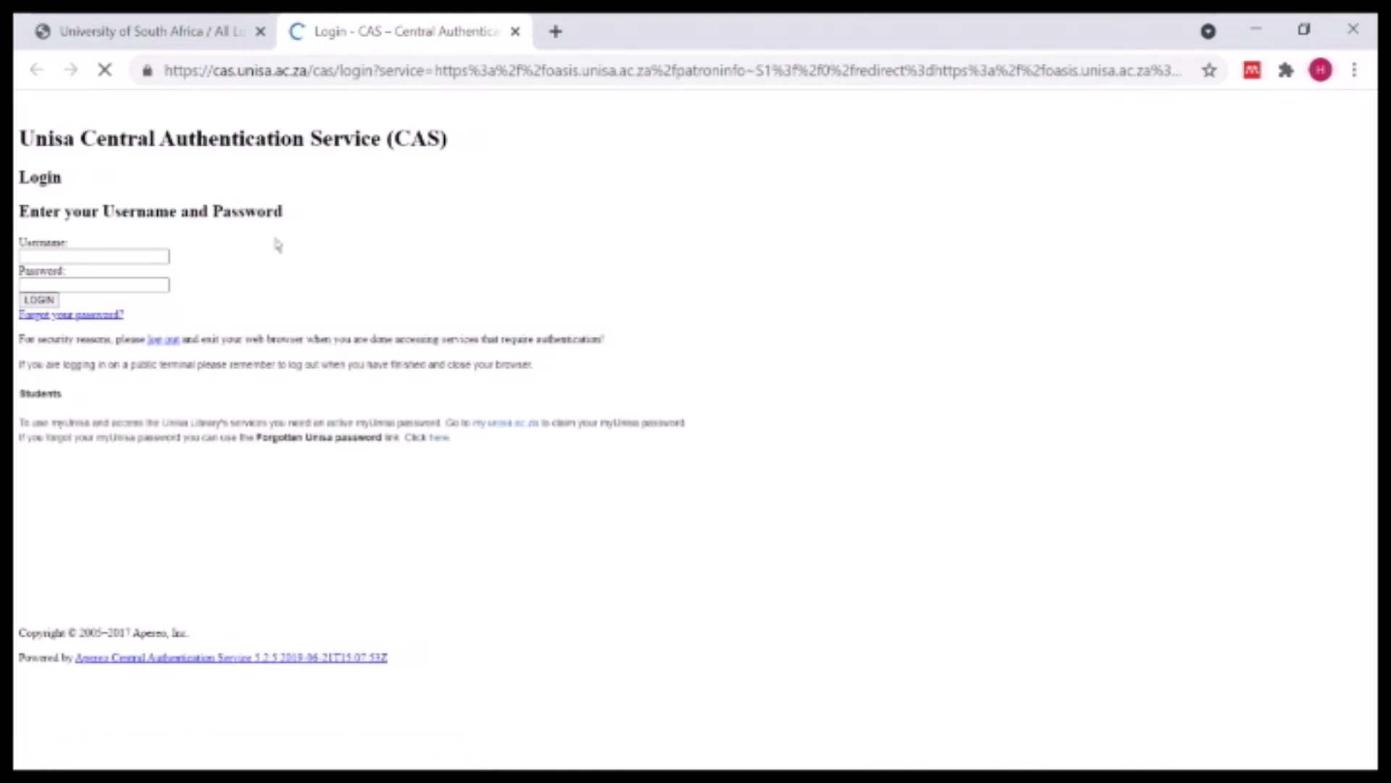
pyautogui.click(97, 254)
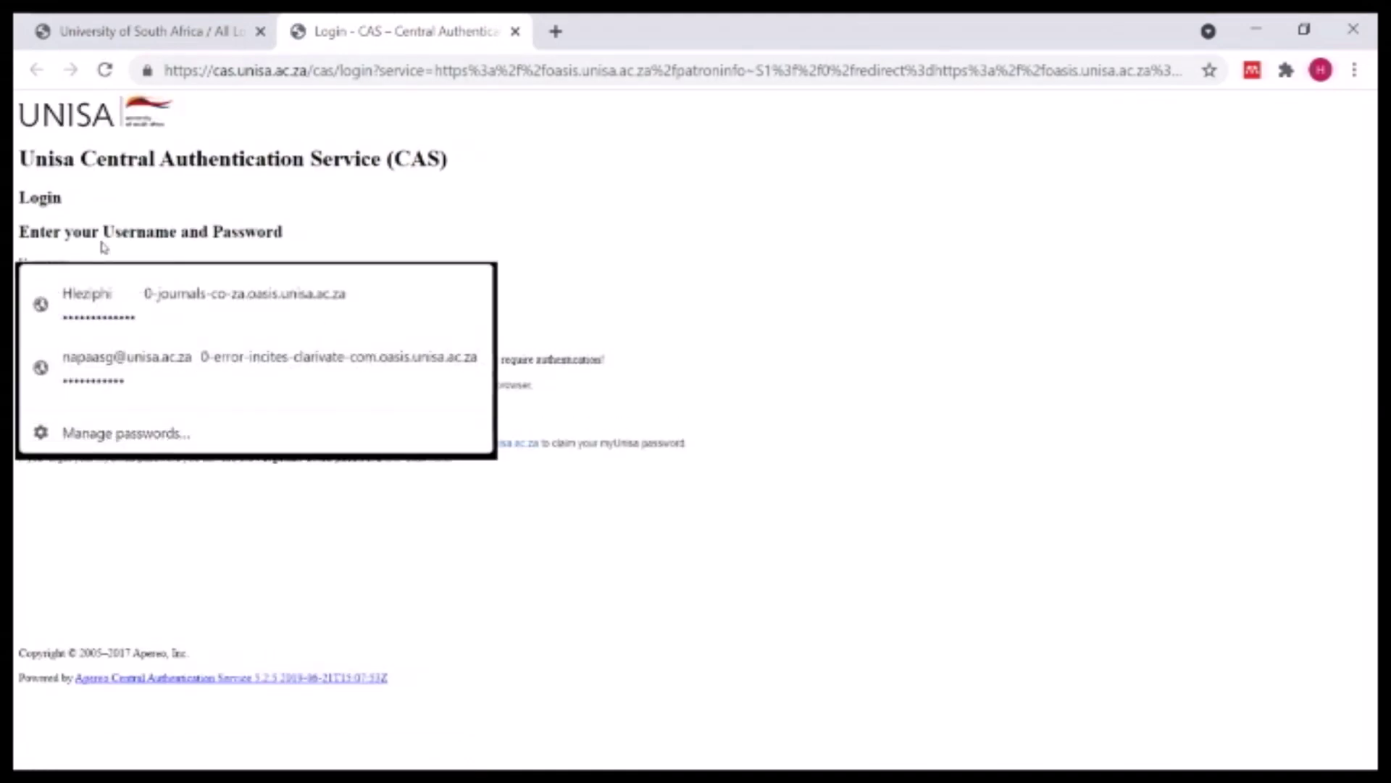
pyautogui.click(475, 230)
pyautogui.click(42, 276)
pyautogui.write('napaasg')
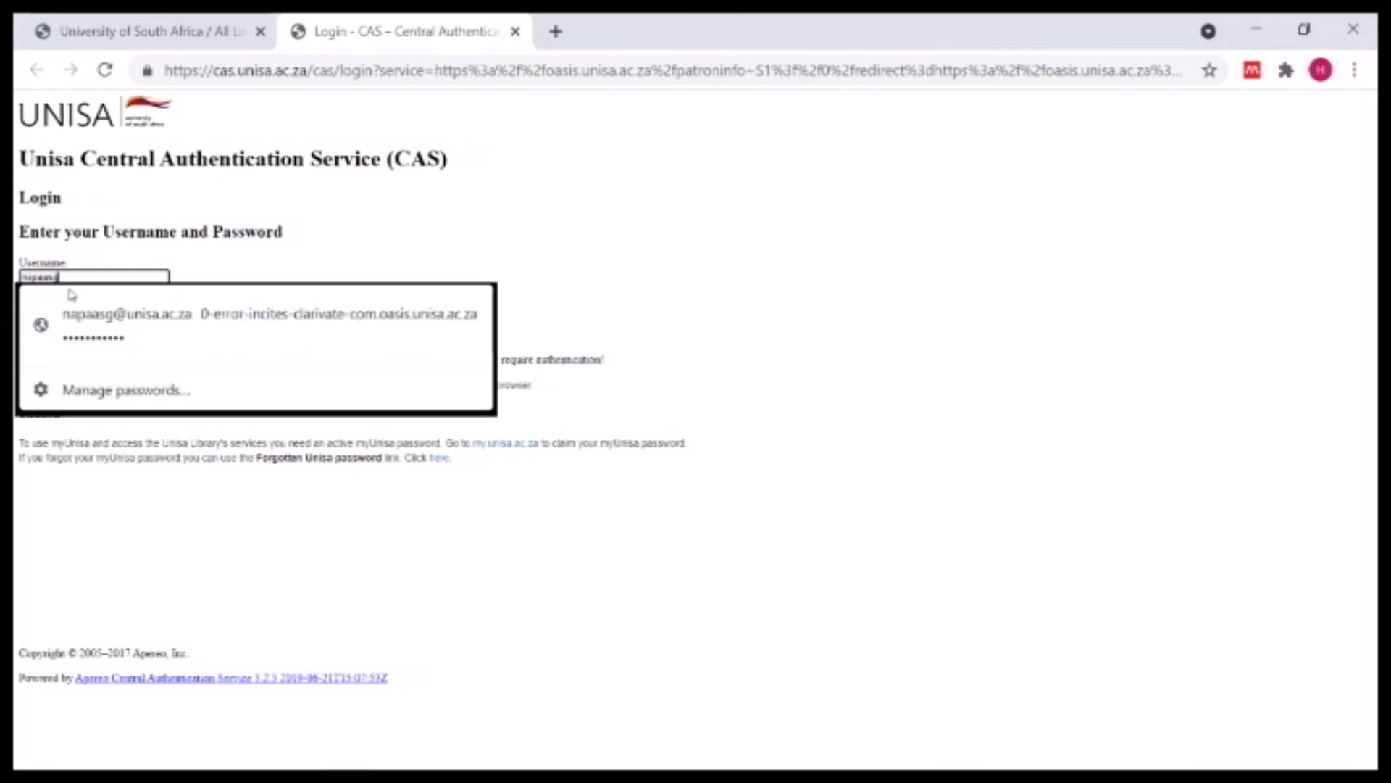
pyautogui.press('Tab')
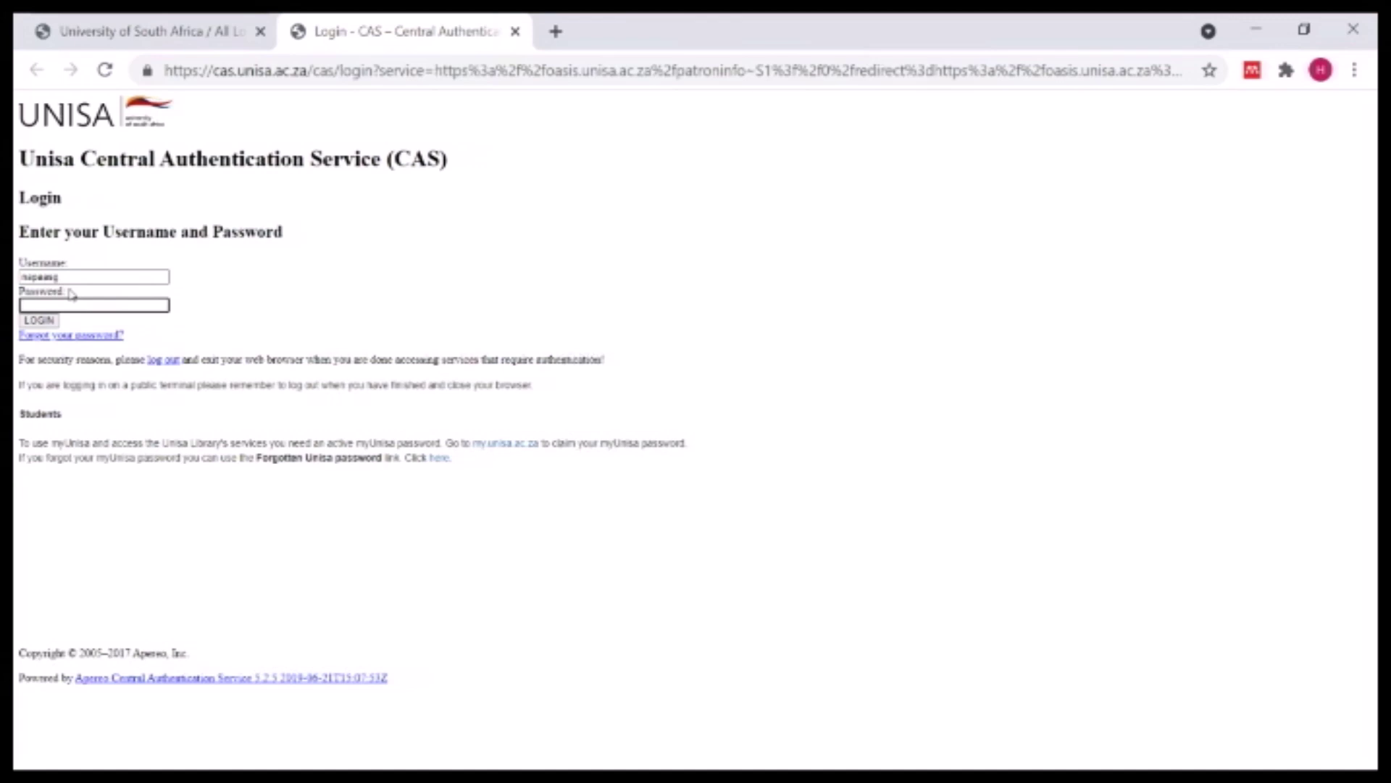
pyautogui.write('•••••')
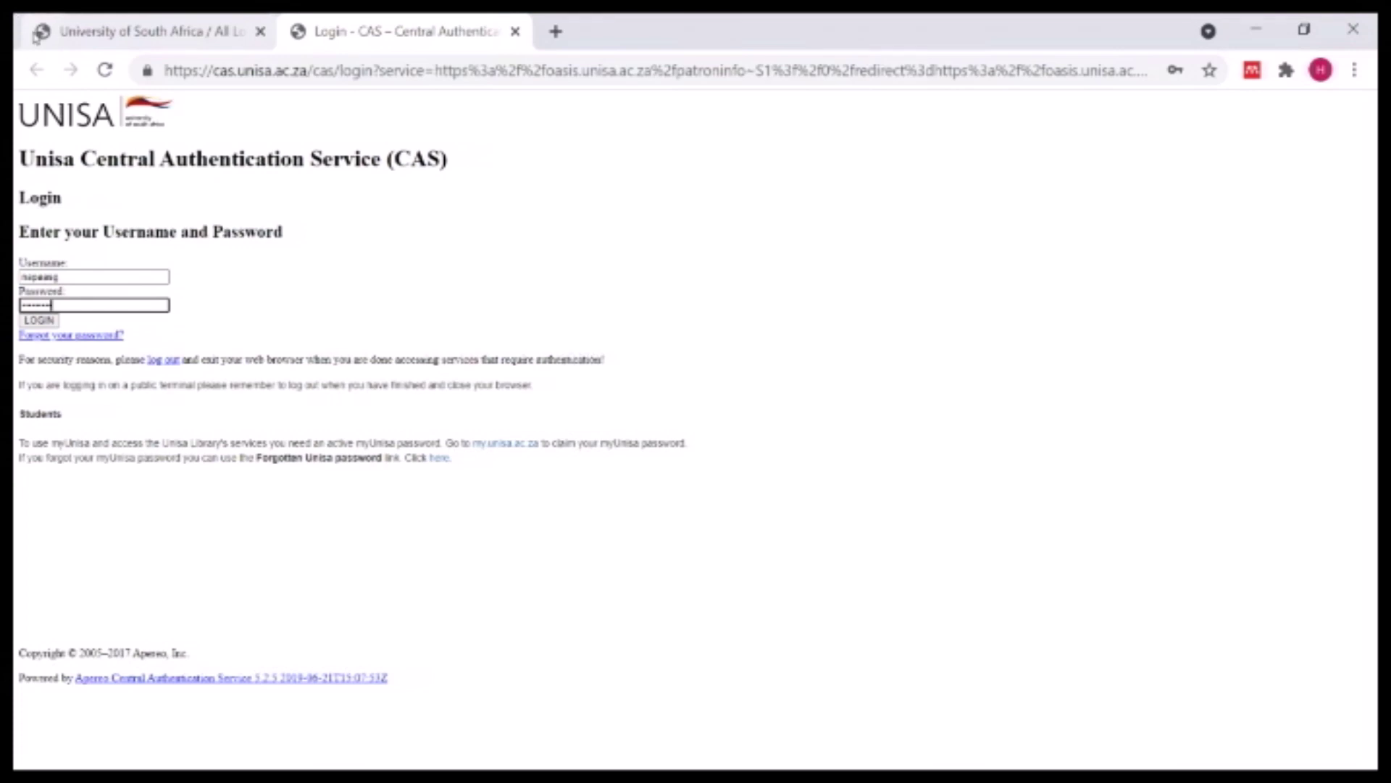
pyautogui.click(39, 320)
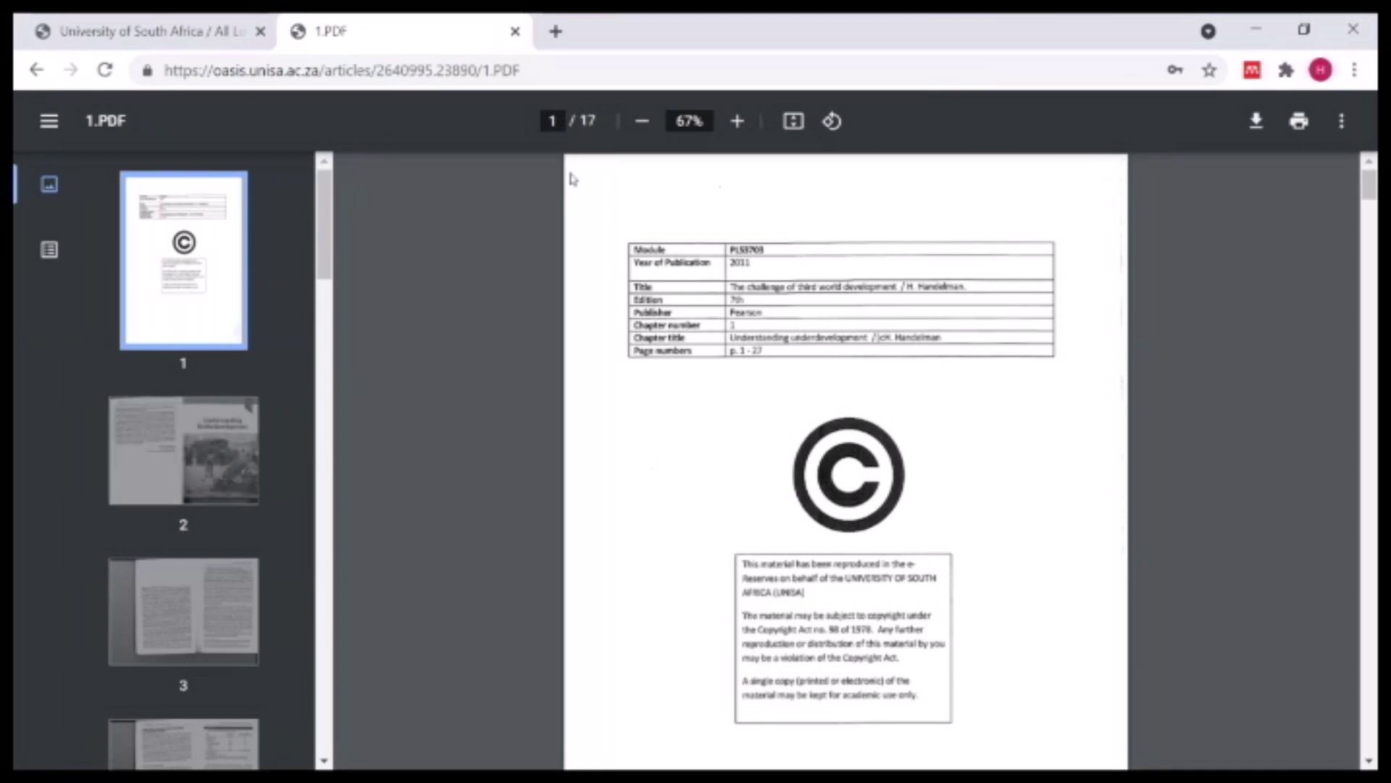
# - Skim pages 1–3 of the Handelman 1.PDF, then close its tab
pyautogui.scroll(-10, 1335, 503)
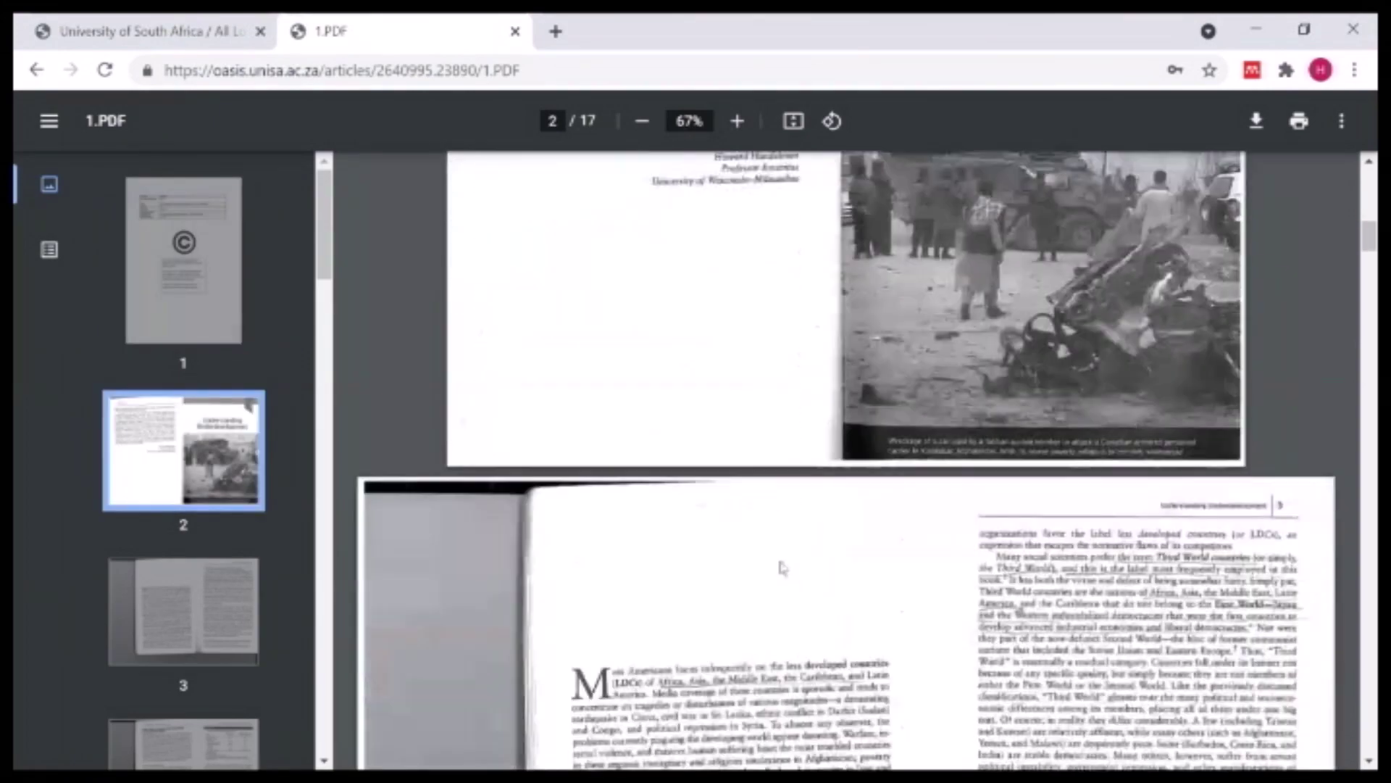
pyautogui.scroll(-3, 848, 528)
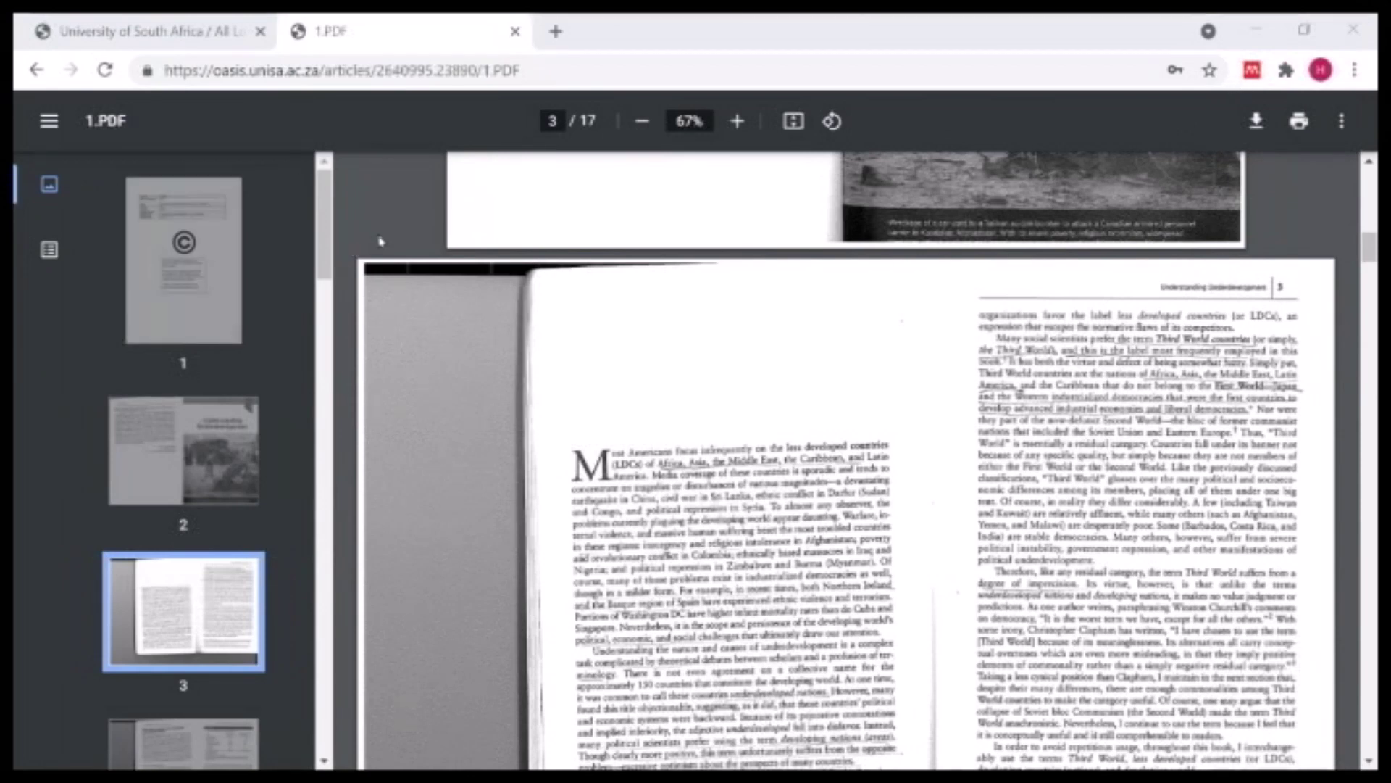
pyautogui.click(516, 31)
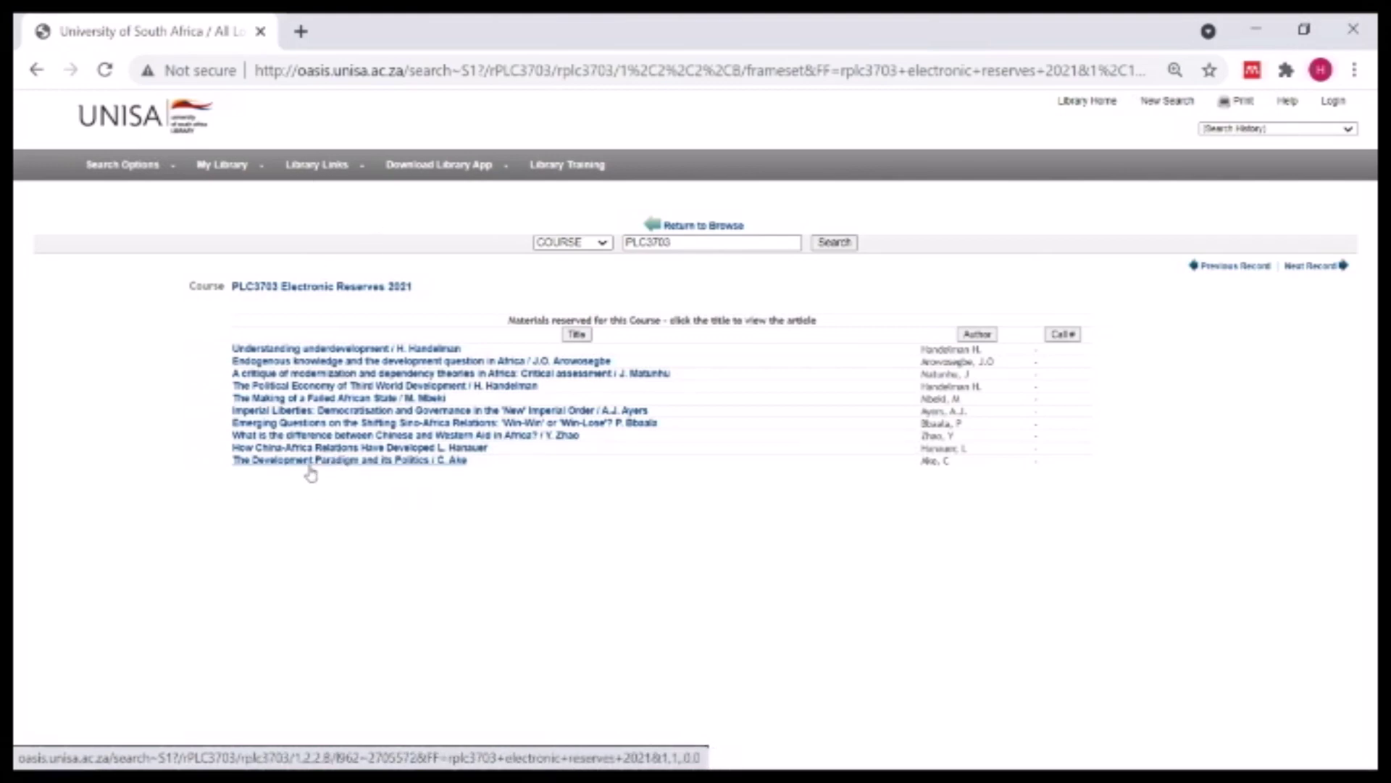
# - Return to the PLC3703 course list, view the Advanced Keyword search form, then go to Library Home
pyautogui.click(700, 226)
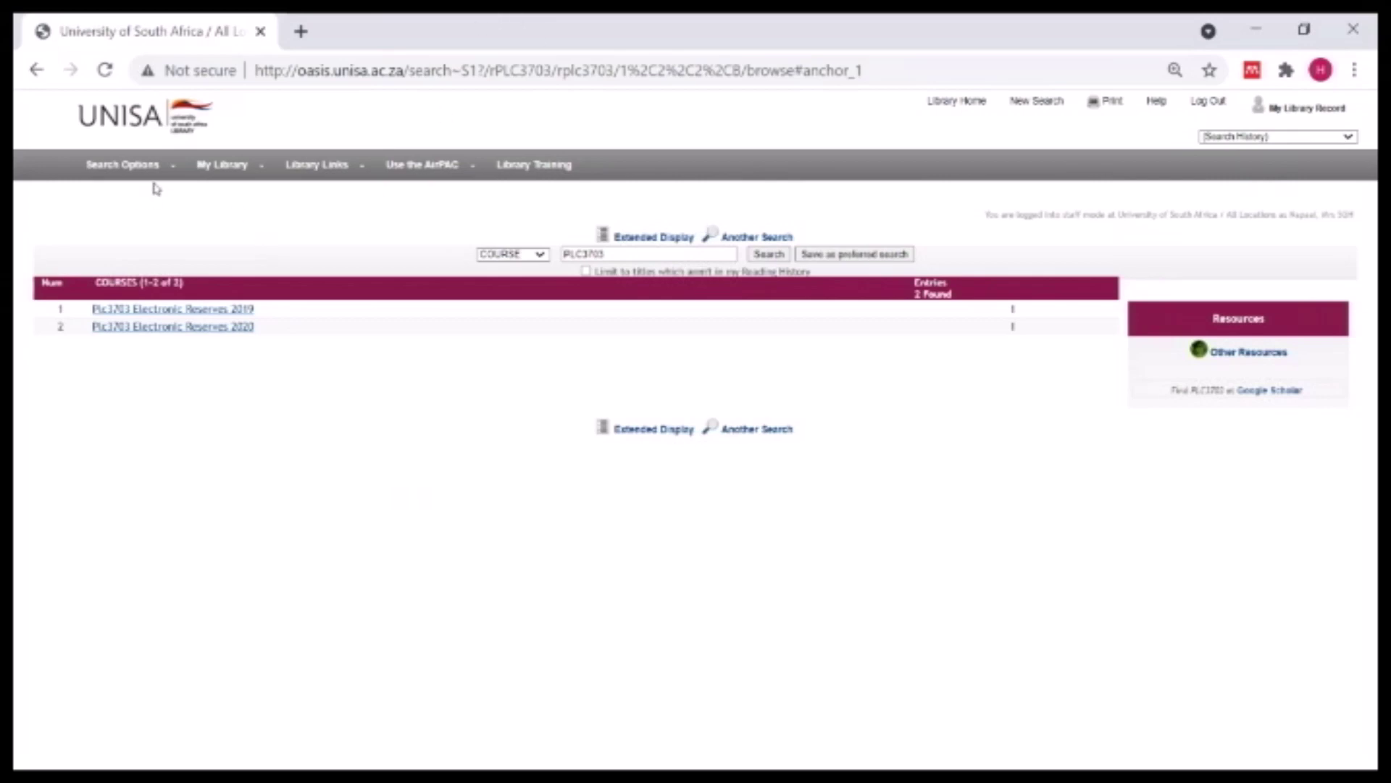
pyautogui.moveTo(141, 168)
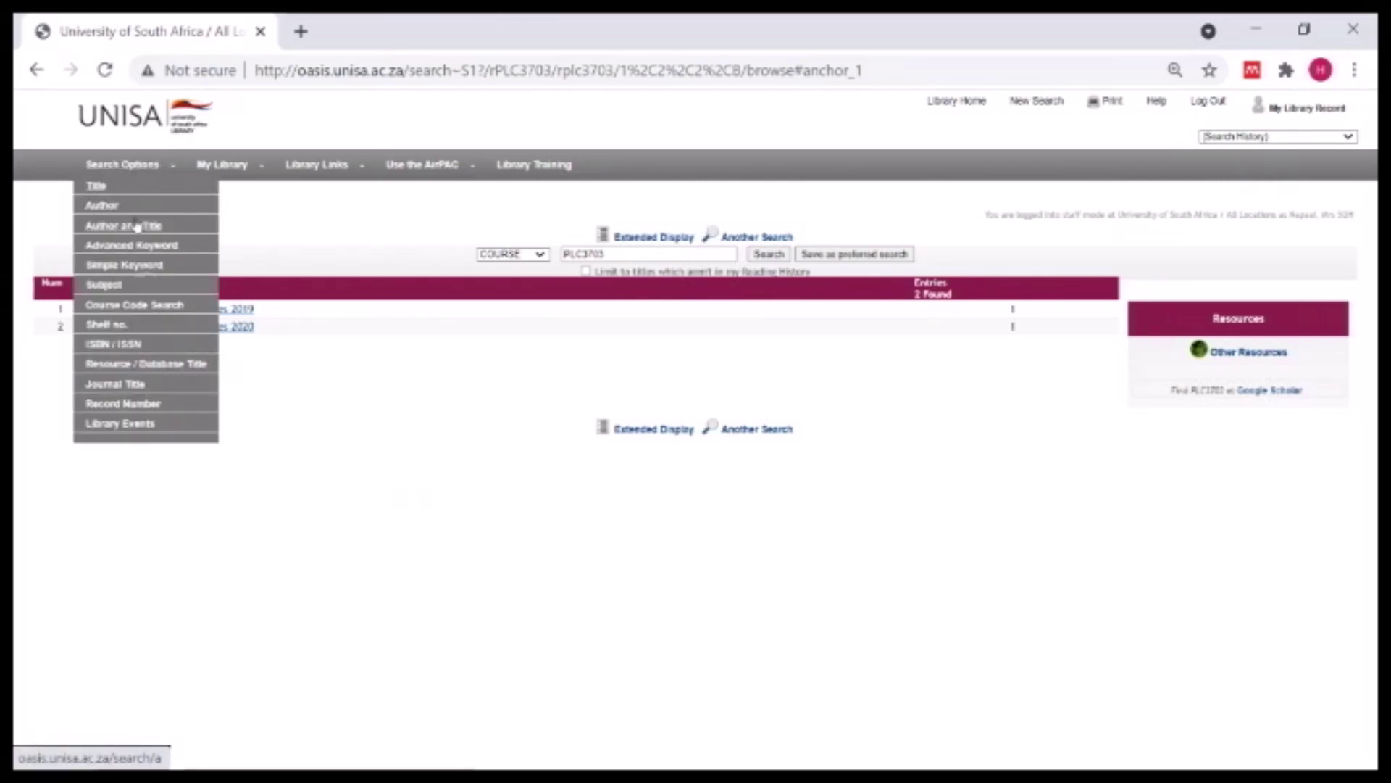
pyautogui.click(148, 247)
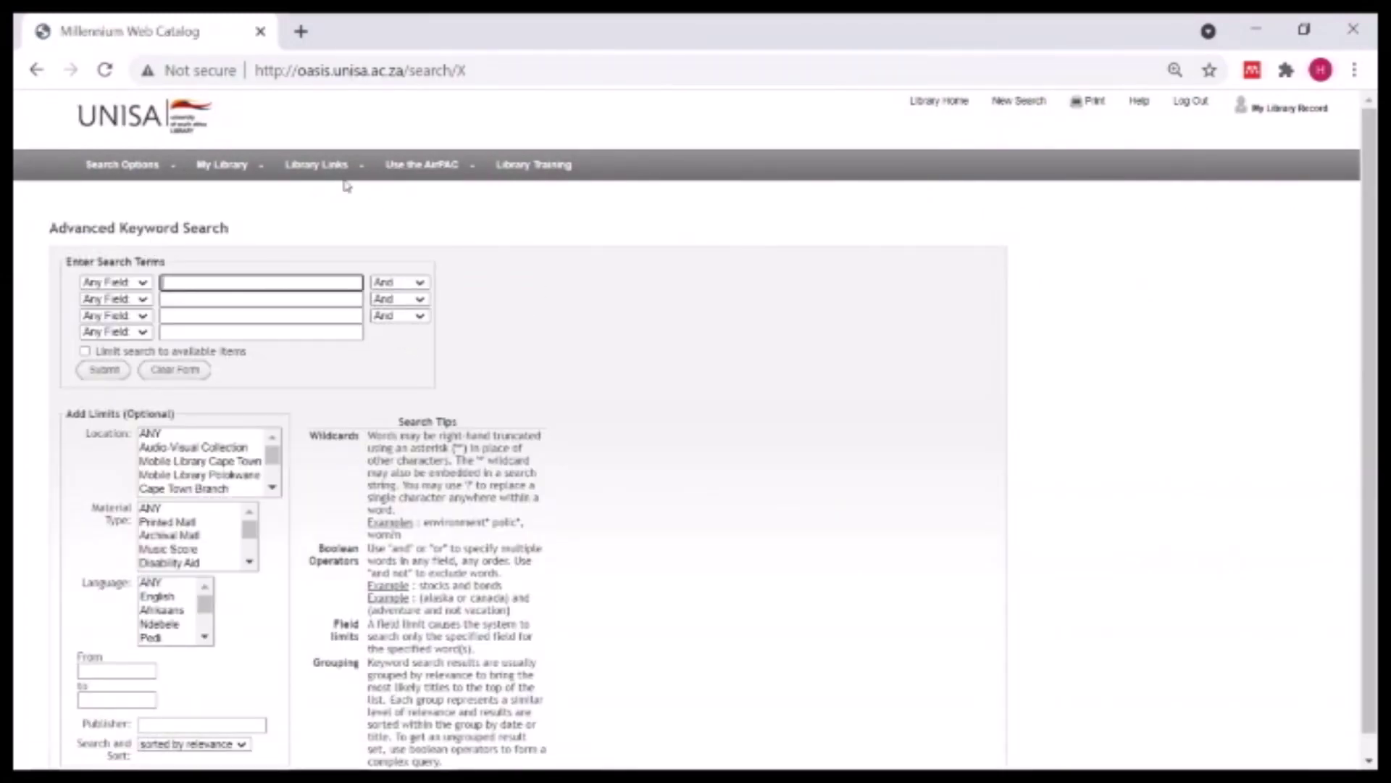
pyautogui.click(939, 102)
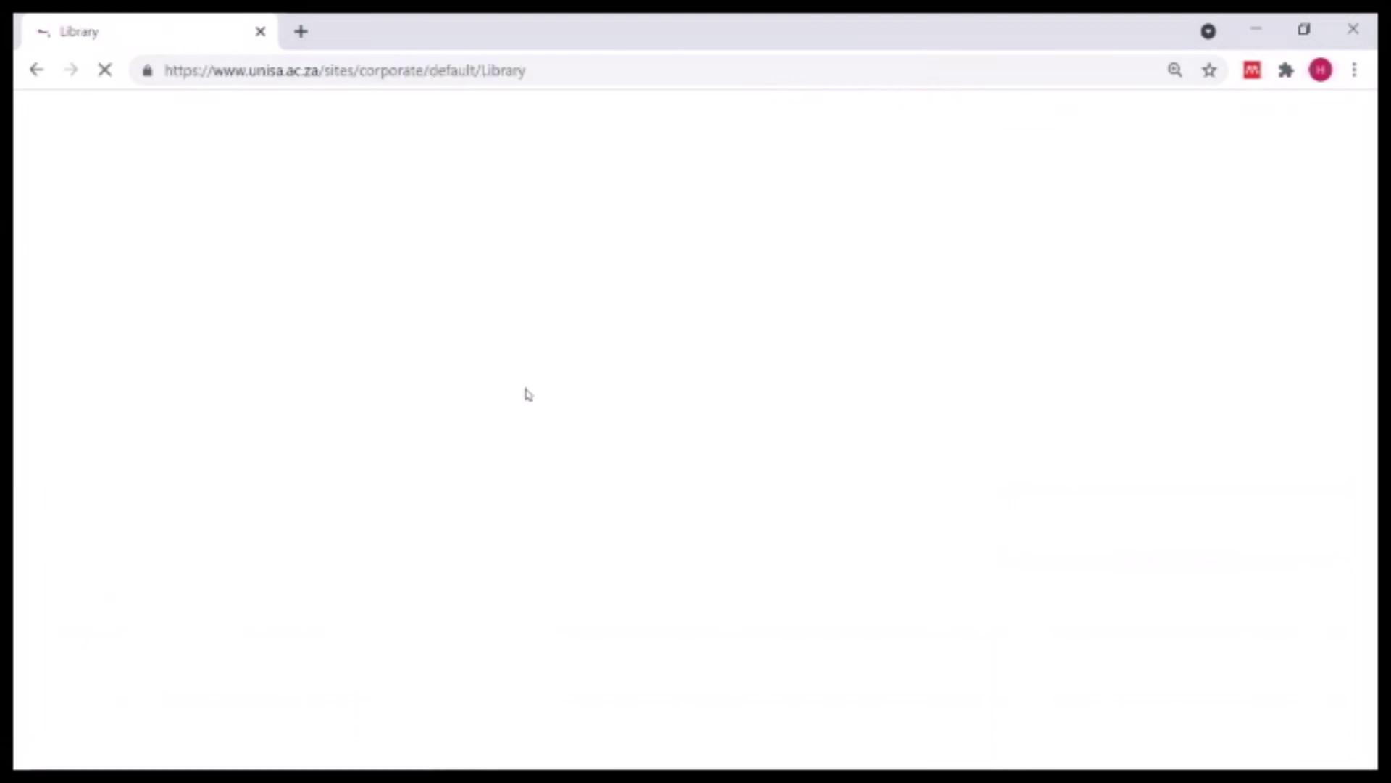
# - Scroll the UNISA Library page and open 'Search the catalogue' under Search the Library
pyautogui.scroll(-1, 1305, 568)
pyautogui.scroll(-2, 1305, 568)
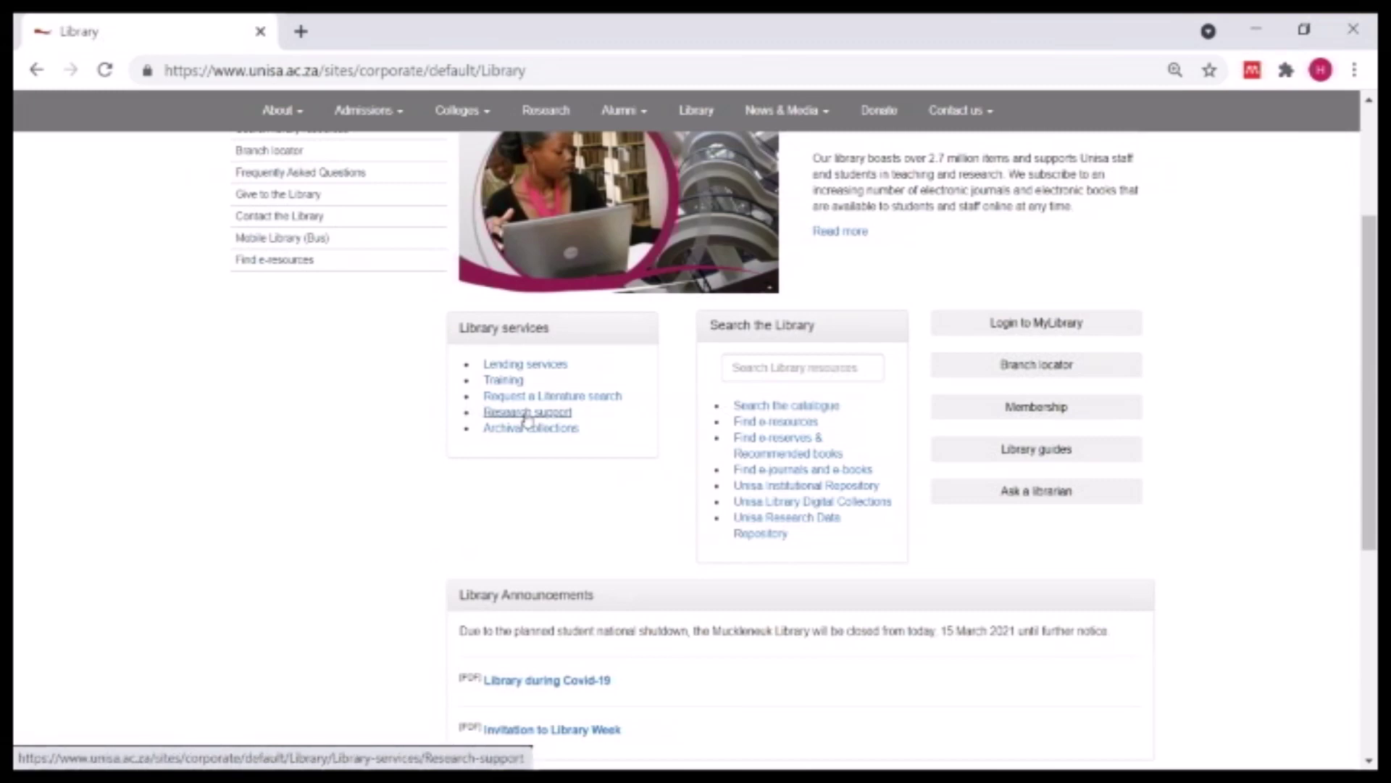
pyautogui.scroll(3, 254, 362)
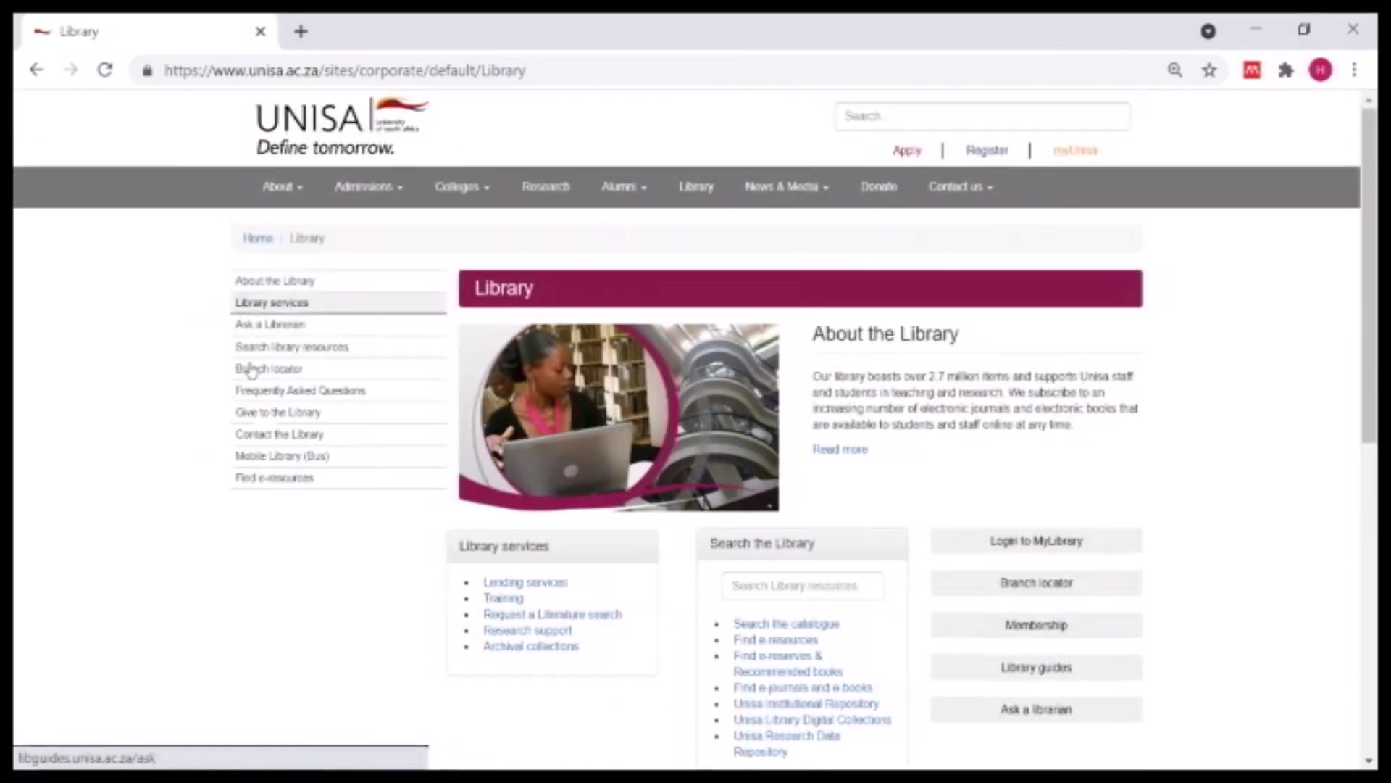
pyautogui.scroll(-3, 797, 587)
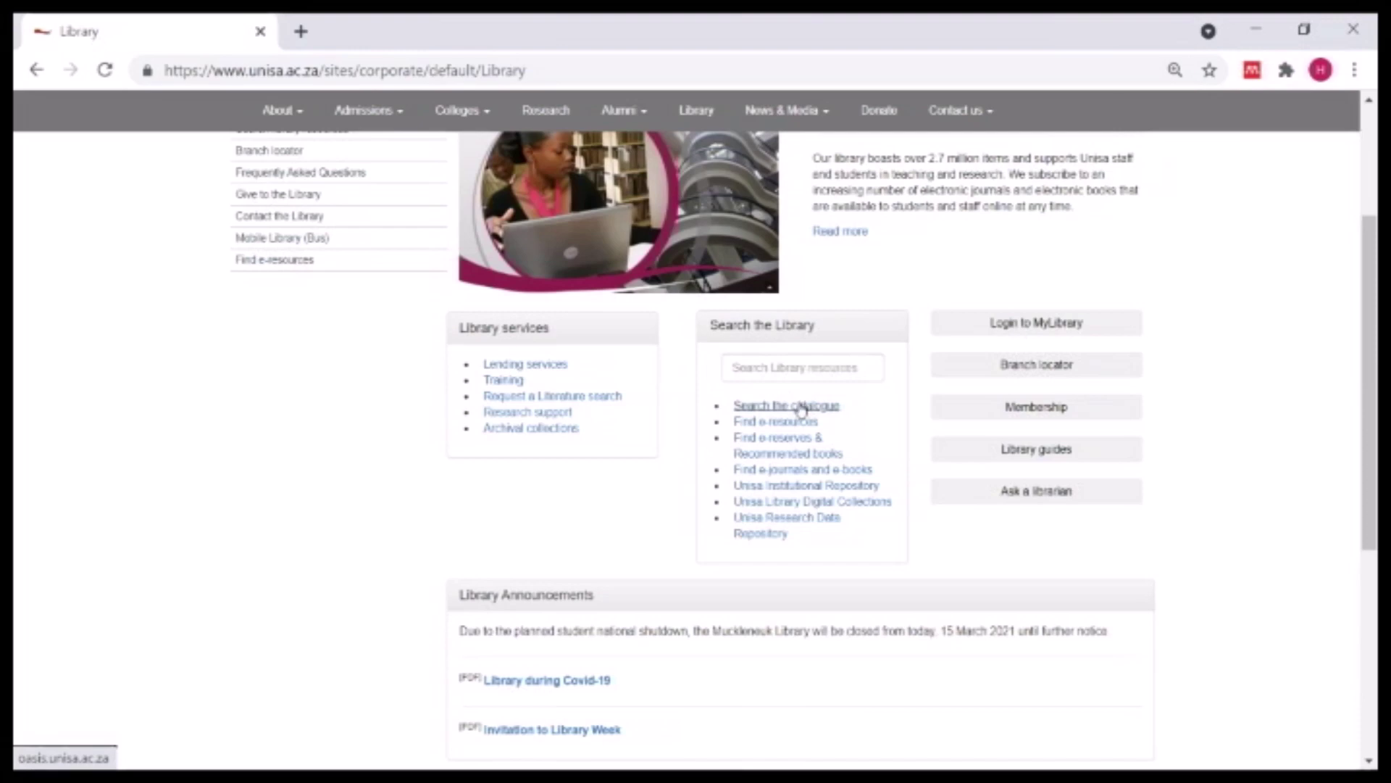
pyautogui.click(801, 410)
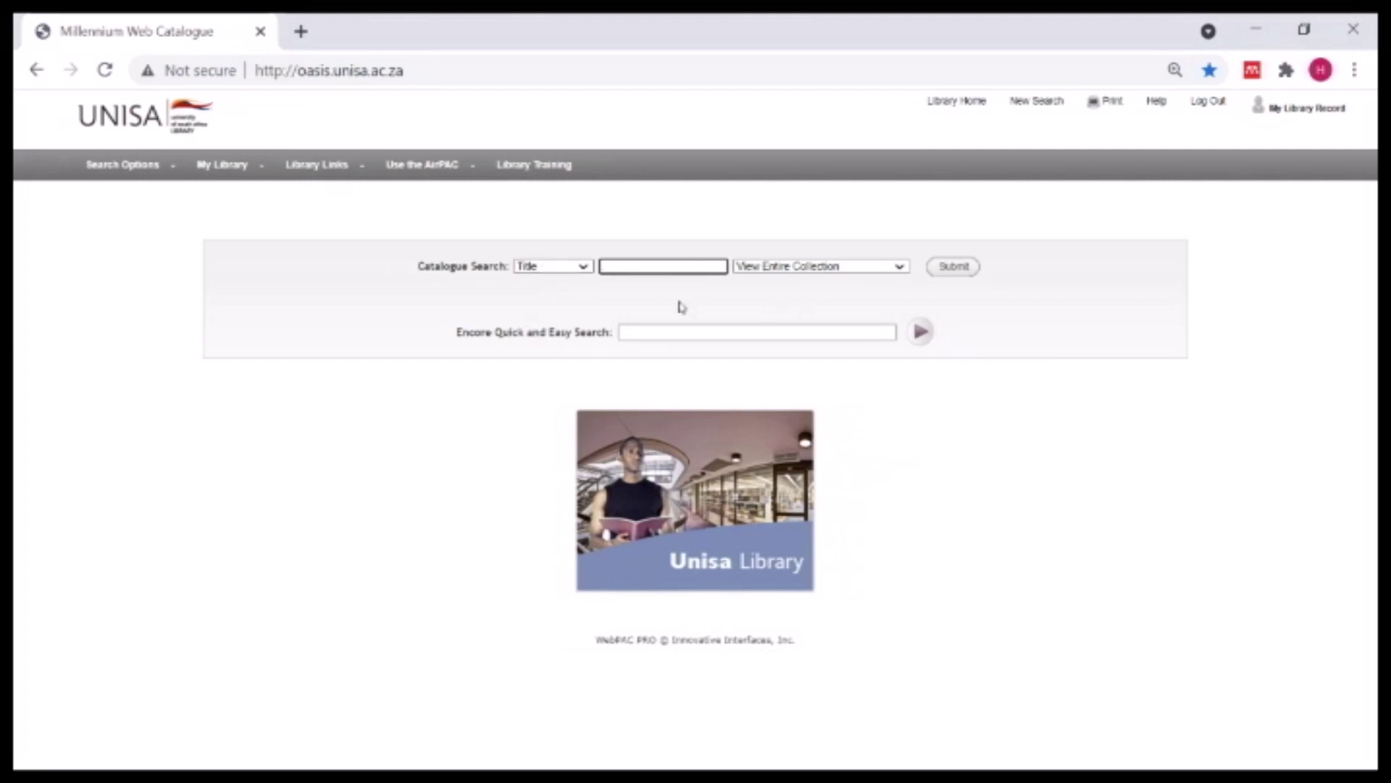
# - Search titles for 'research methods' limited to E-Books, returning 118 entries
pyautogui.click(644, 266)
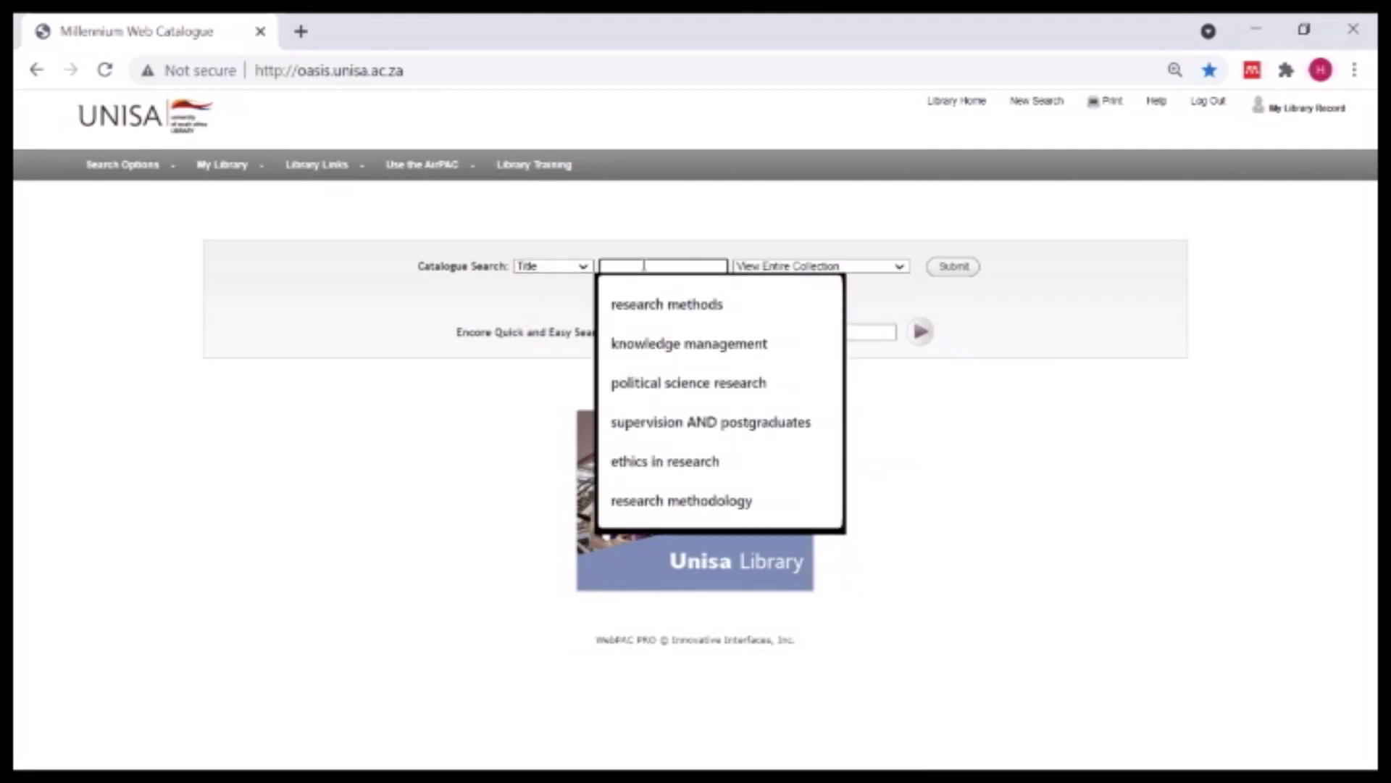
pyautogui.click(650, 310)
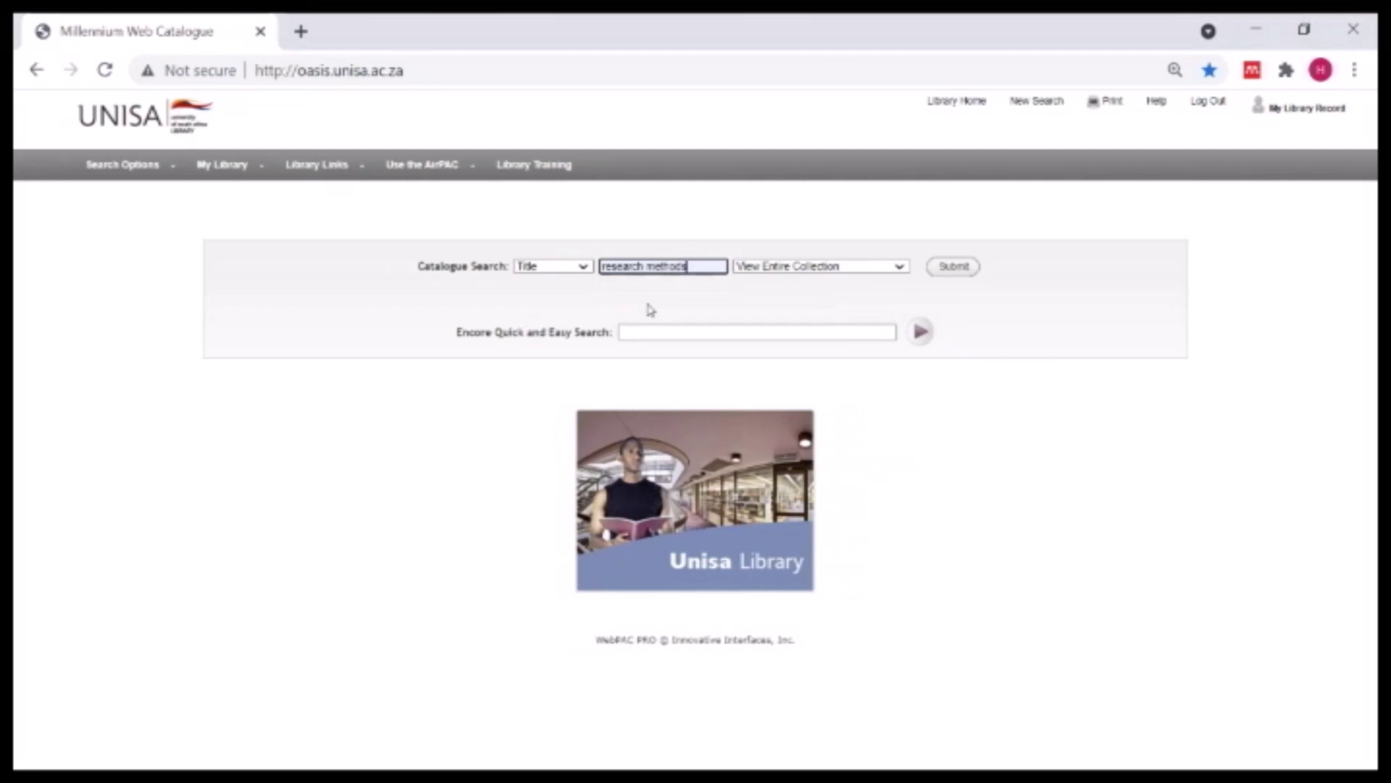
pyautogui.click(954, 268)
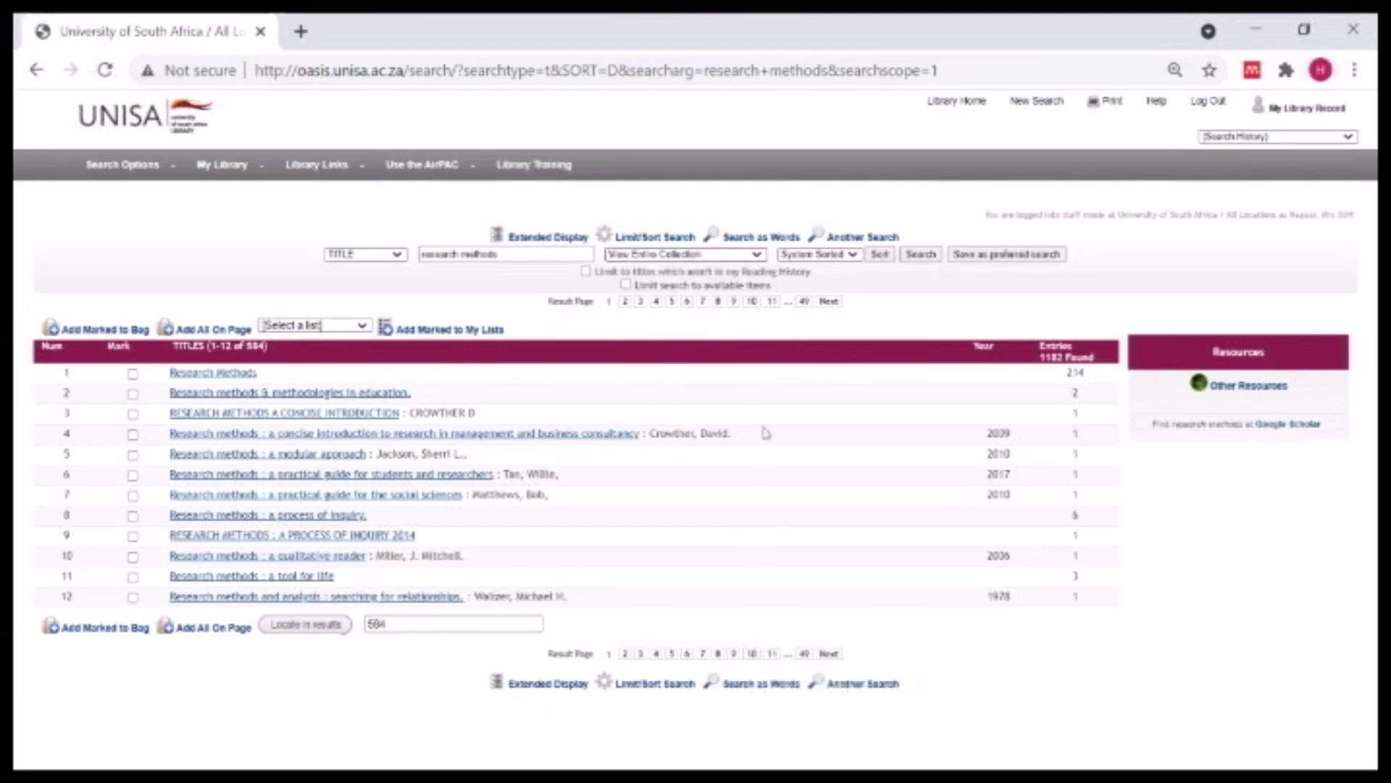
pyautogui.press('Down')
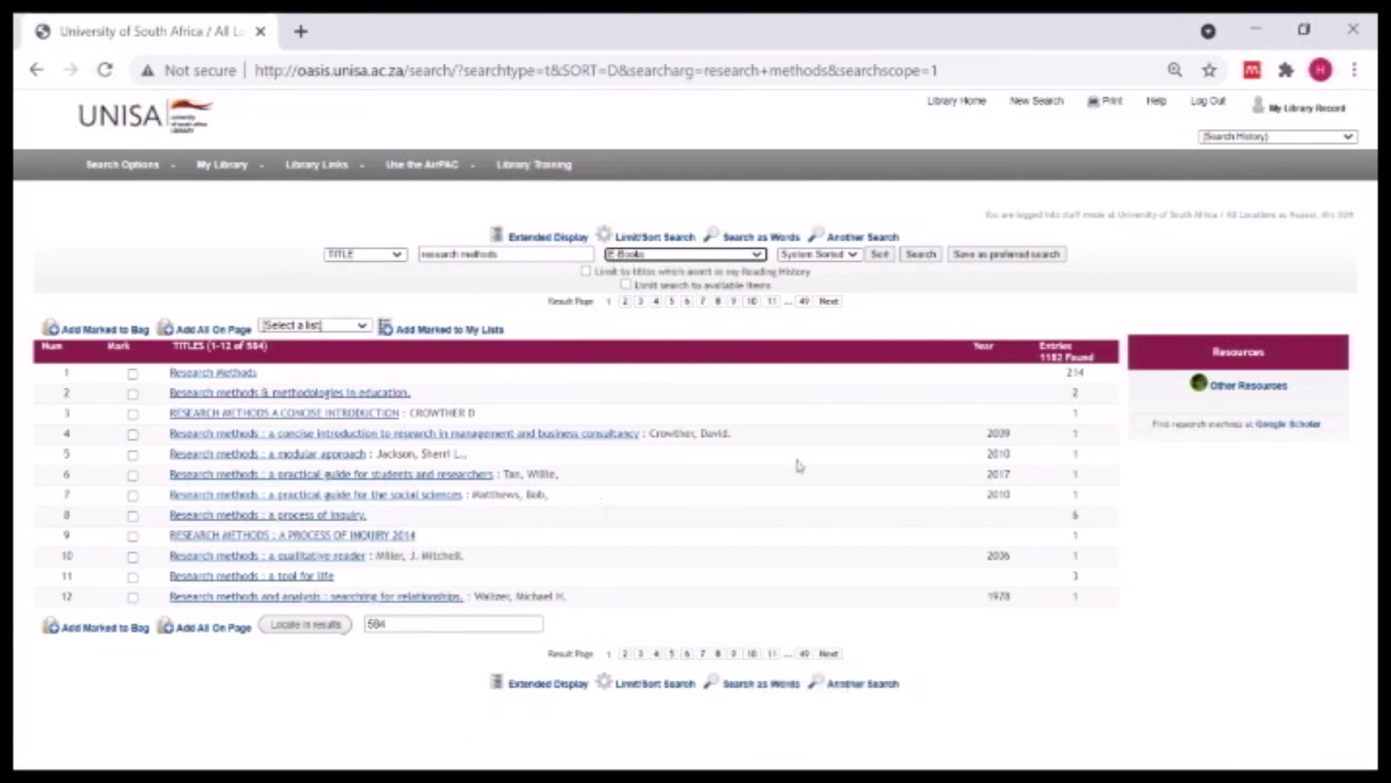
pyautogui.click(922, 258)
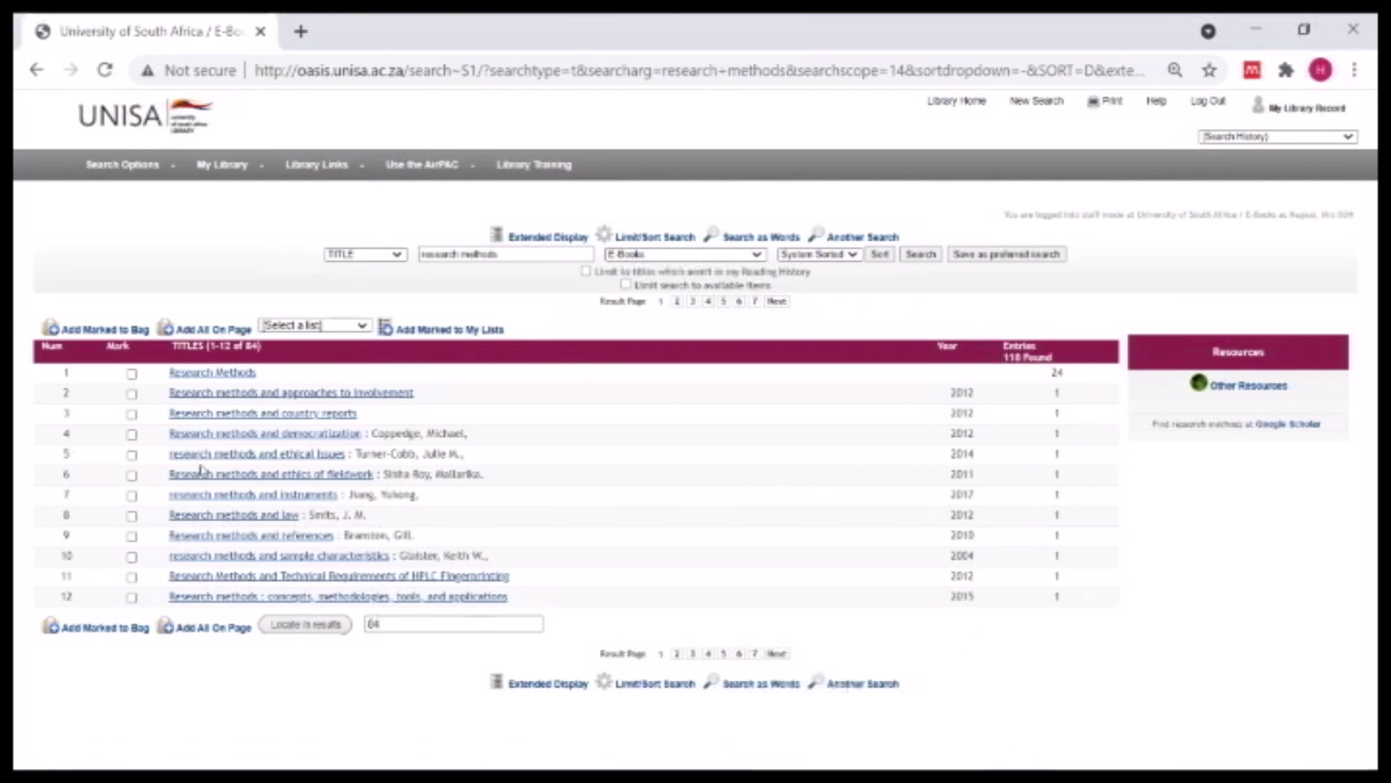
# - Open the 'Research methods and approaches to involvement' result, logging out and returning to its record
pyautogui.click(237, 396)
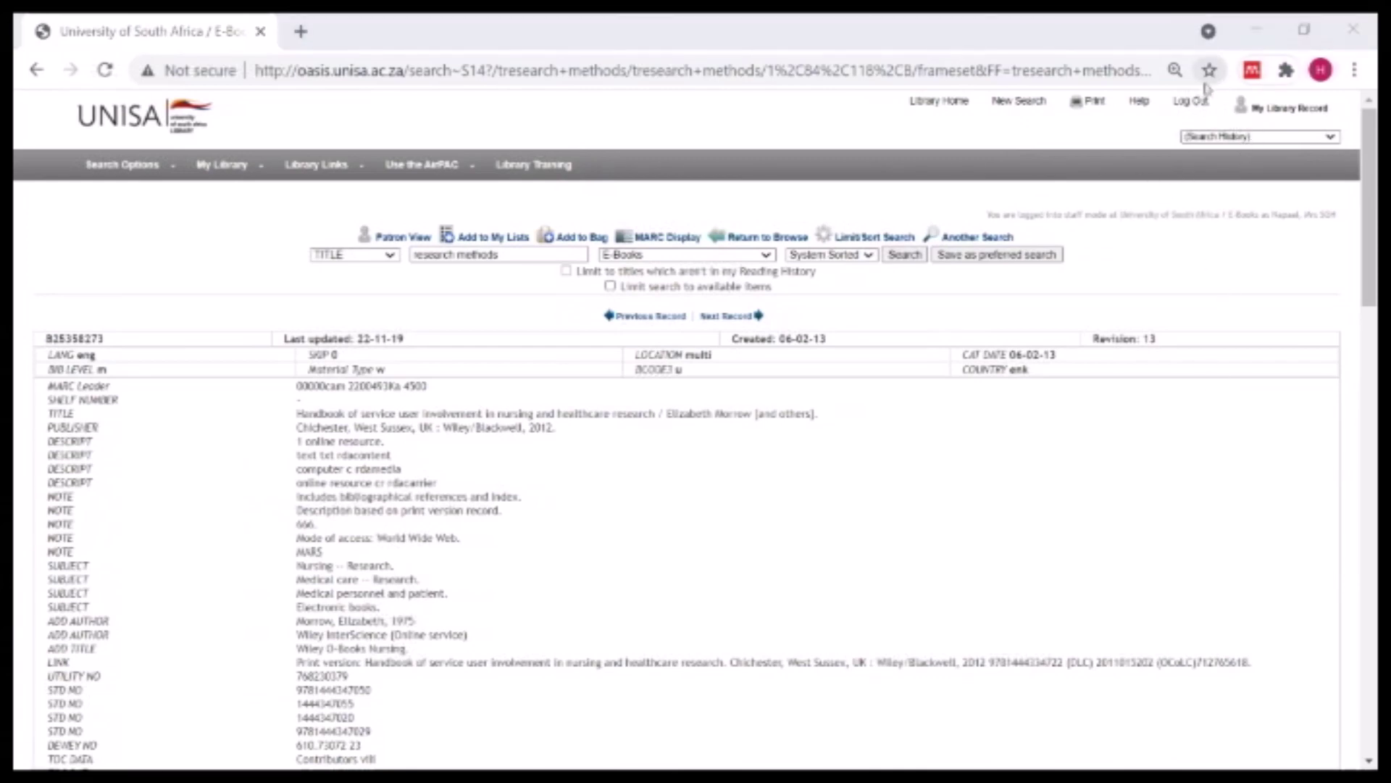
pyautogui.click(1192, 101)
pyautogui.click(36, 70)
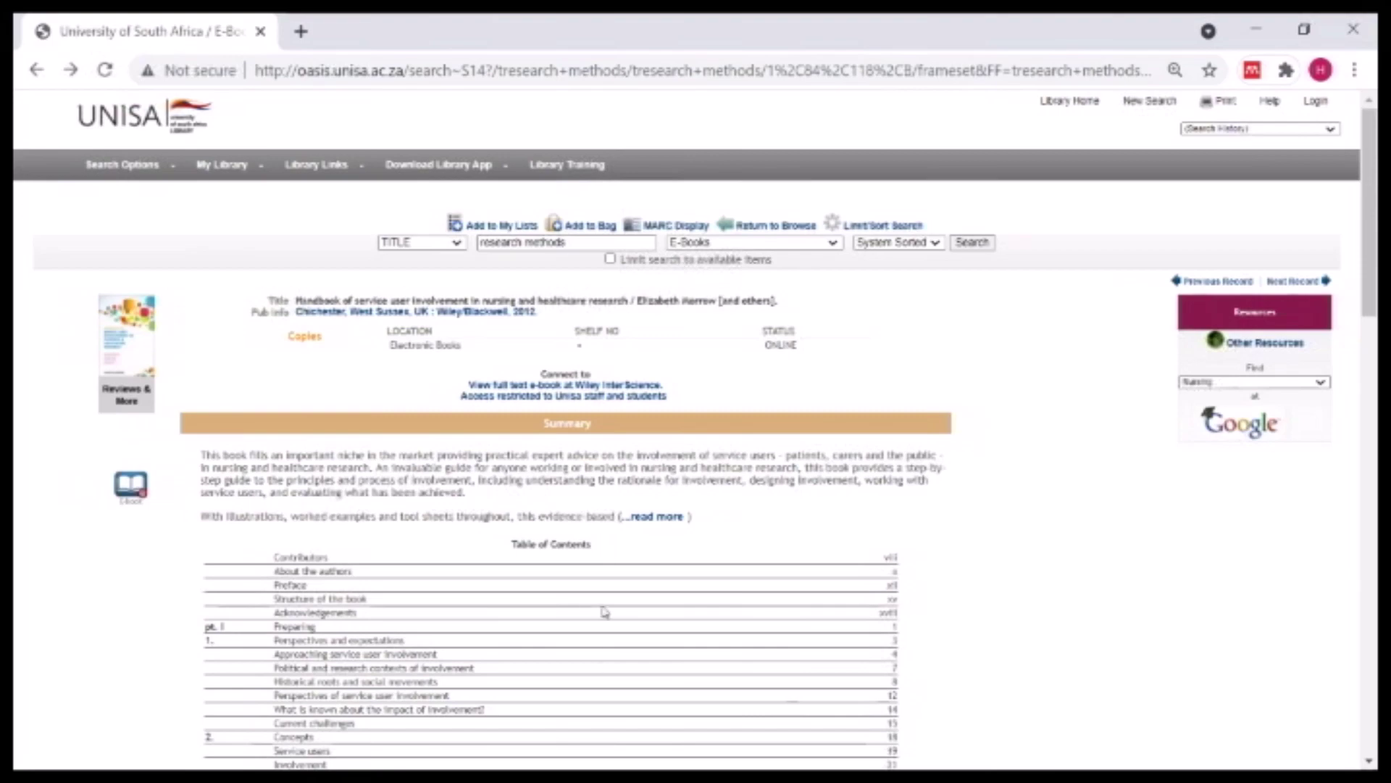
# - Review the record's table of contents and follow the Wiley InterScience full-text link, which gives a 404
pyautogui.scroll(-4, 649, 342)
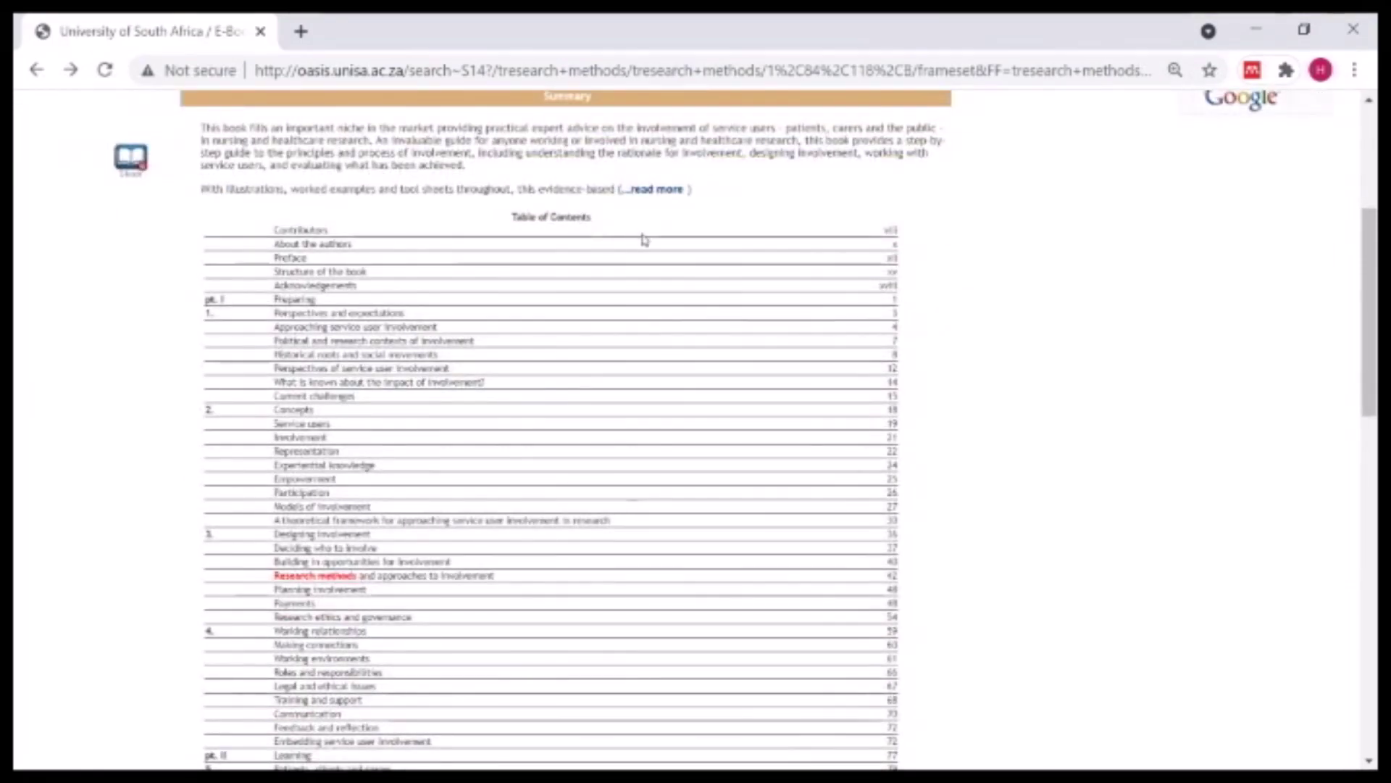
pyautogui.scroll(-4, 642, 239)
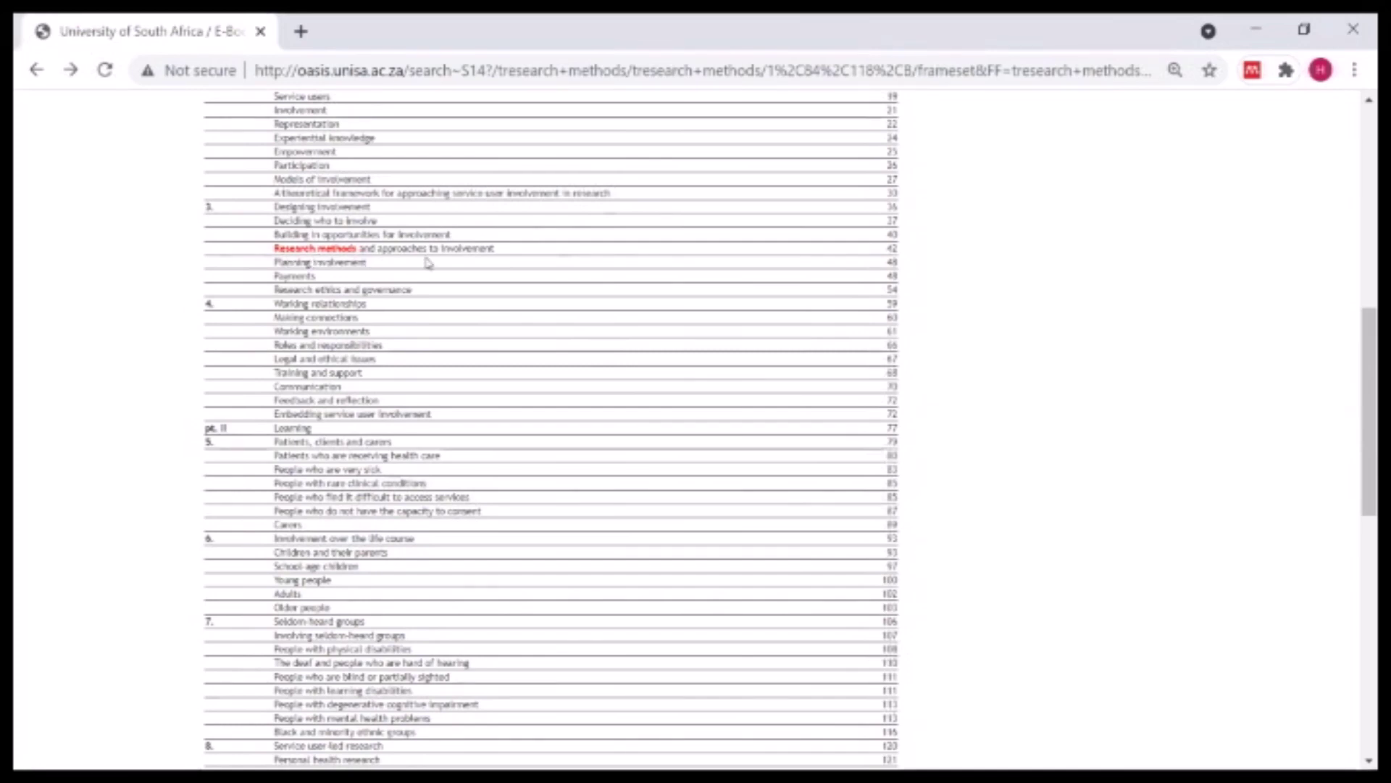
pyautogui.scroll(2, 516, 395)
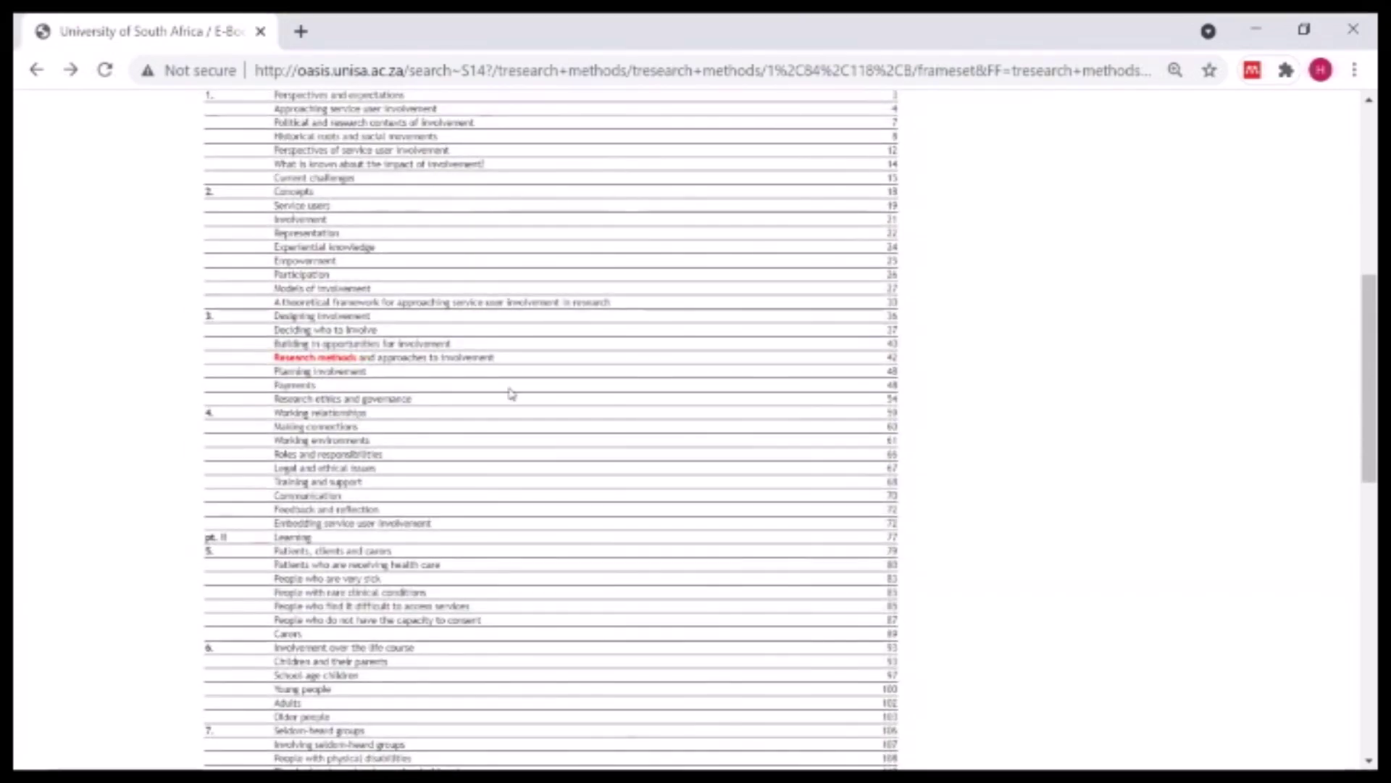
pyautogui.scroll(4, 511, 394)
pyautogui.scroll(3, 510, 393)
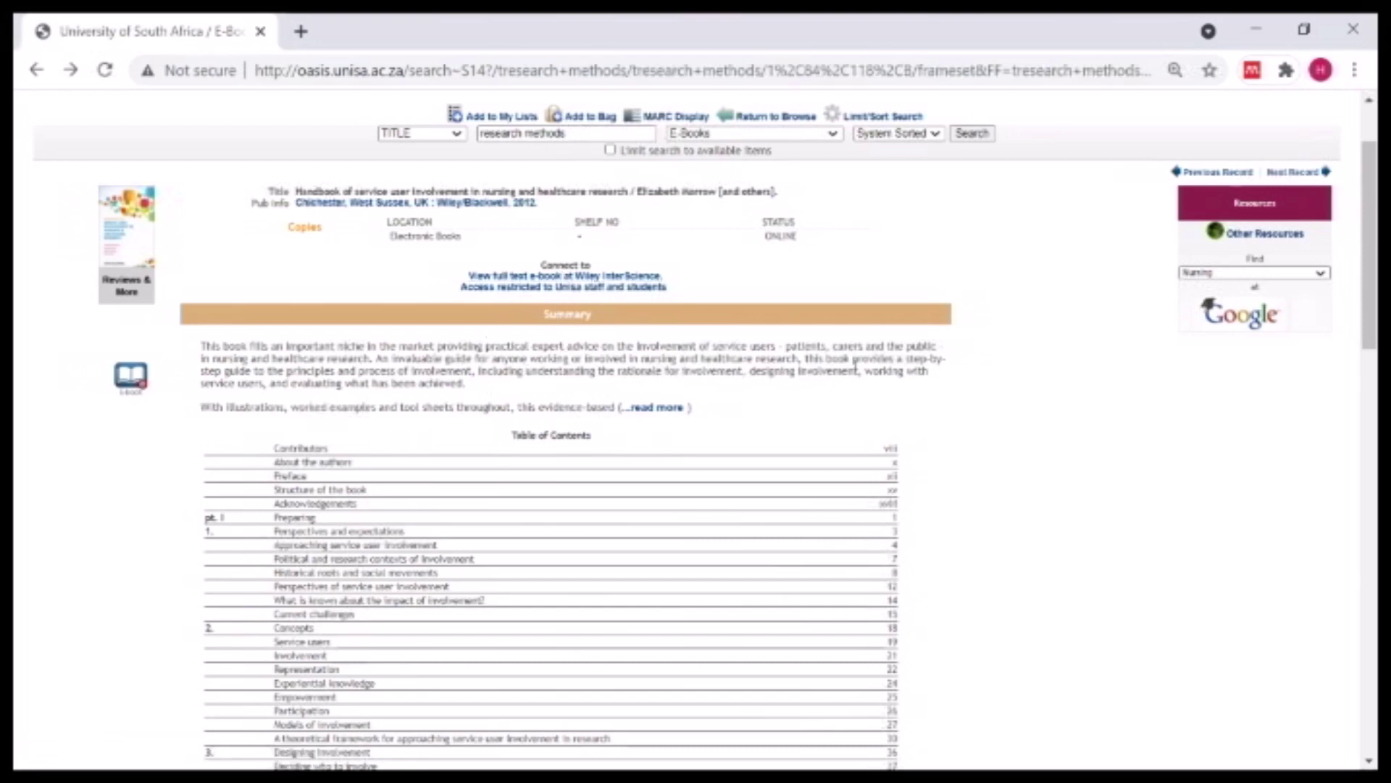
pyautogui.scroll(-6, 622, 492)
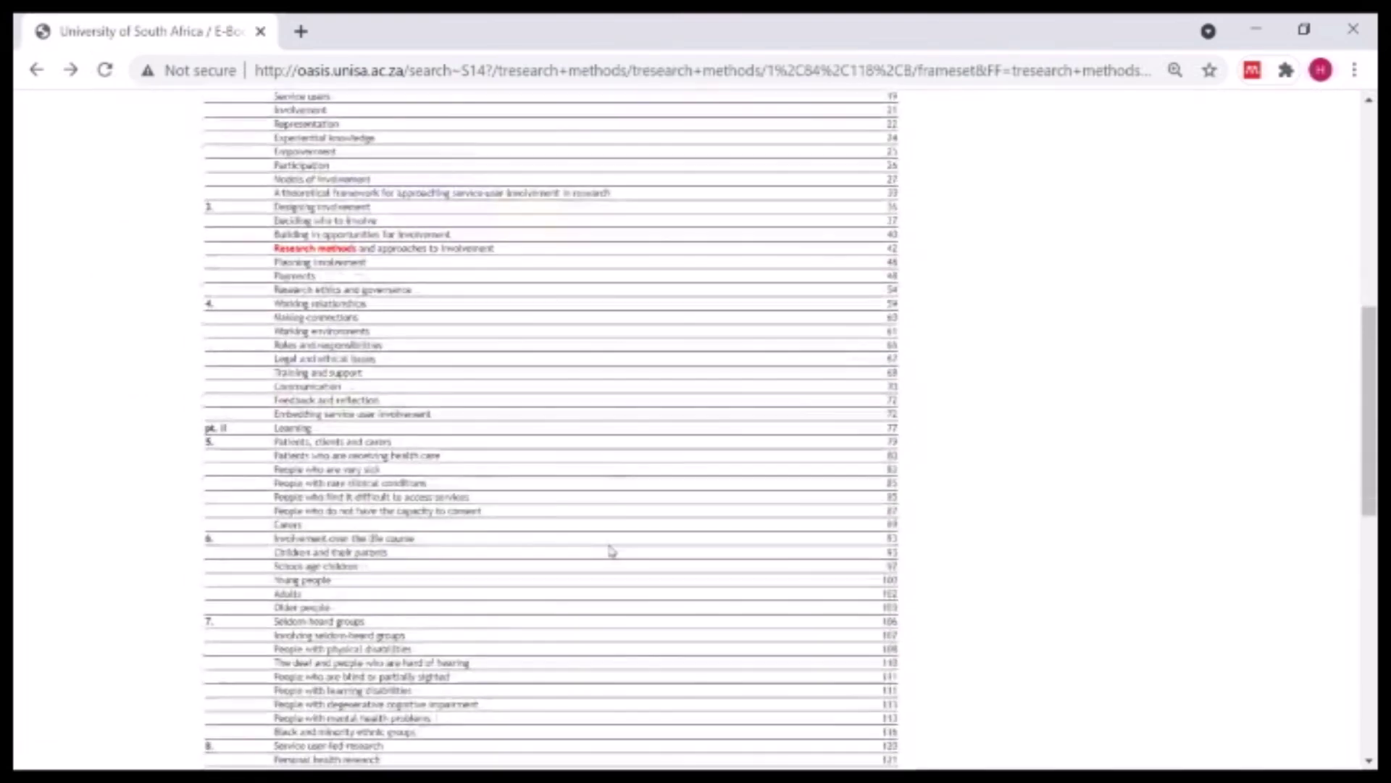
pyautogui.scroll(3, 614, 532)
pyautogui.scroll(5, 615, 533)
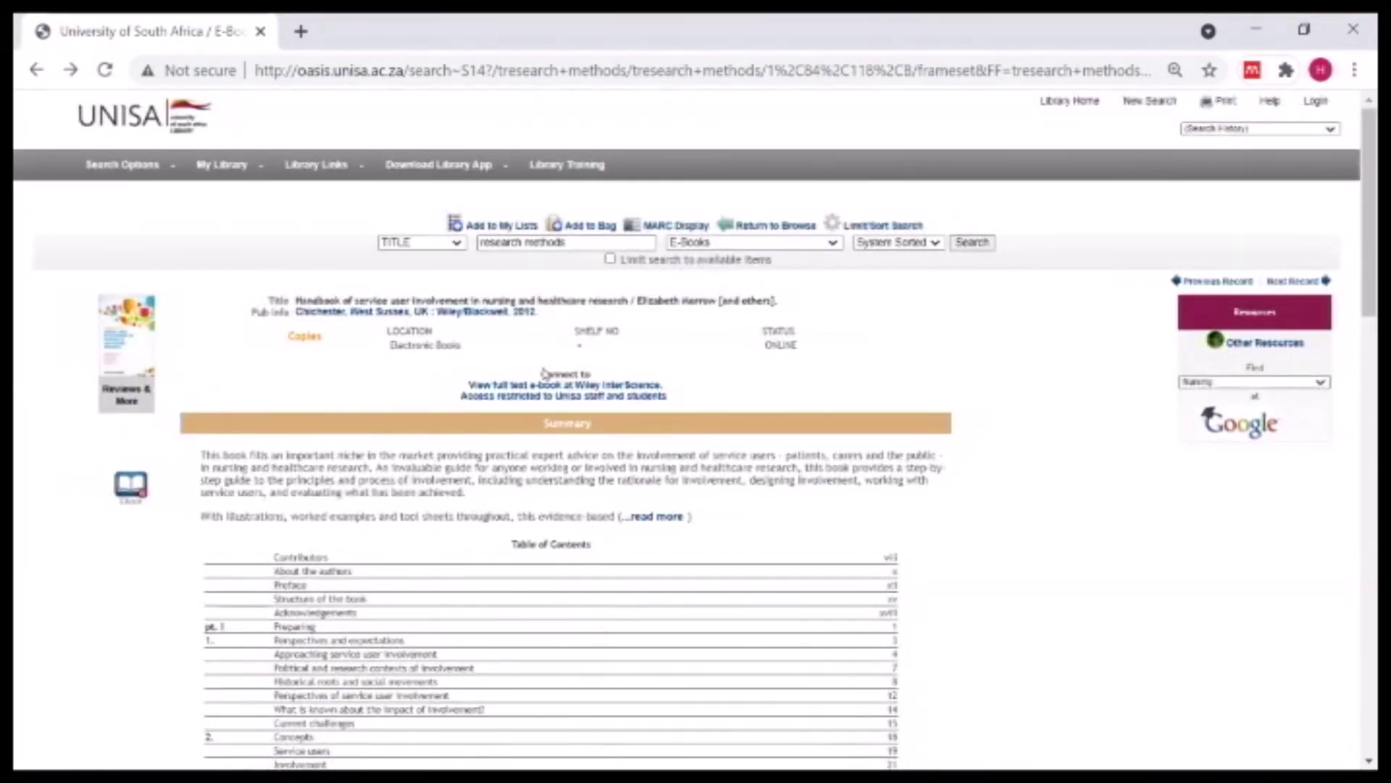
pyautogui.click(547, 396)
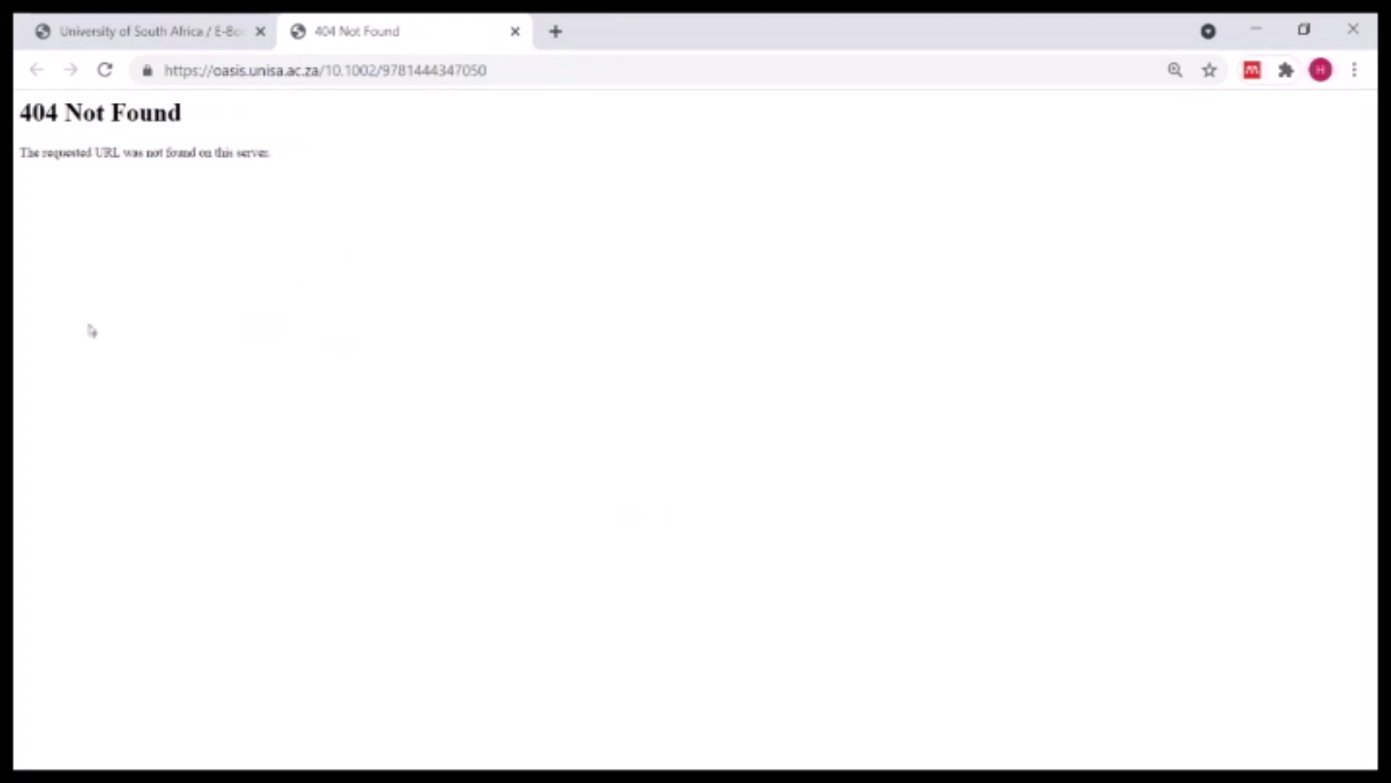
# - Close the 404 Not Found tab and reopen the handbook's full text on Wiley Online Library
pyautogui.click(515, 32)
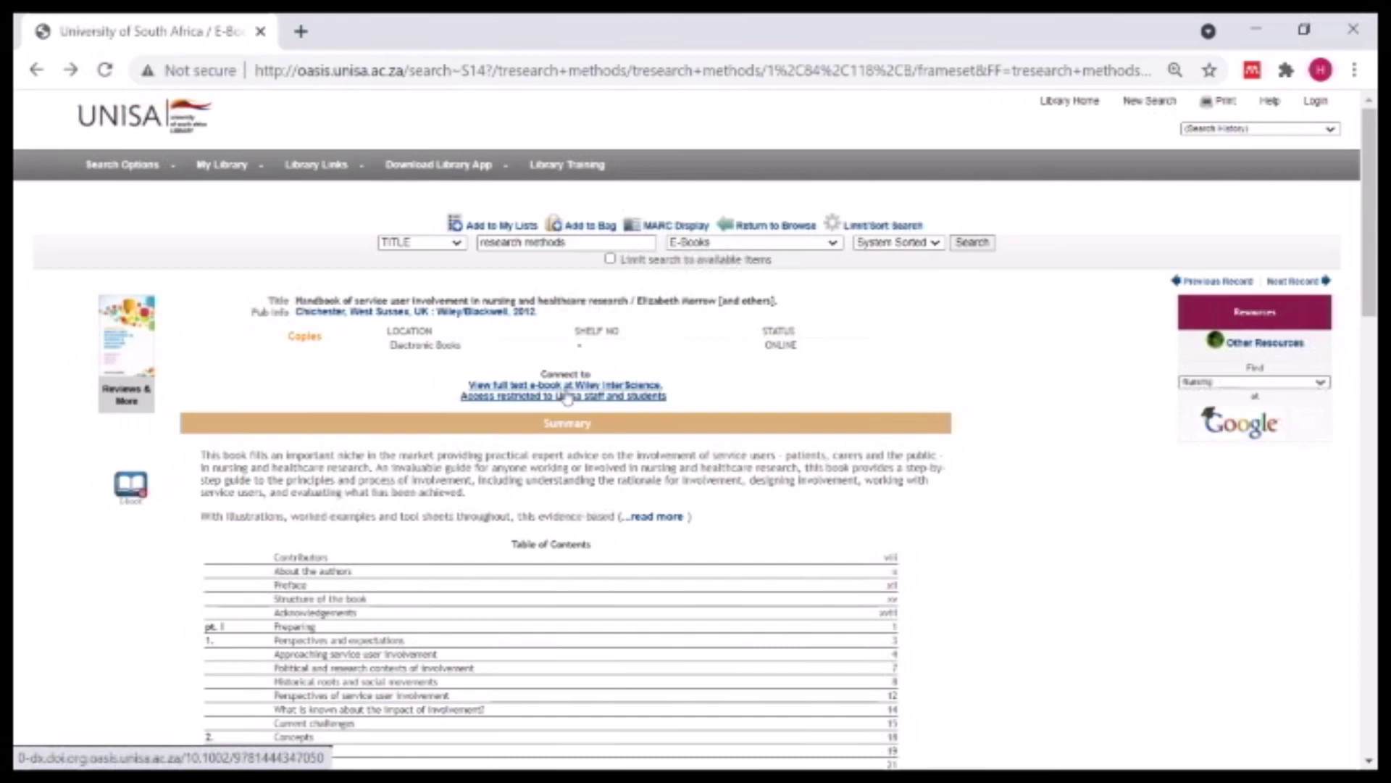
pyautogui.click(566, 393)
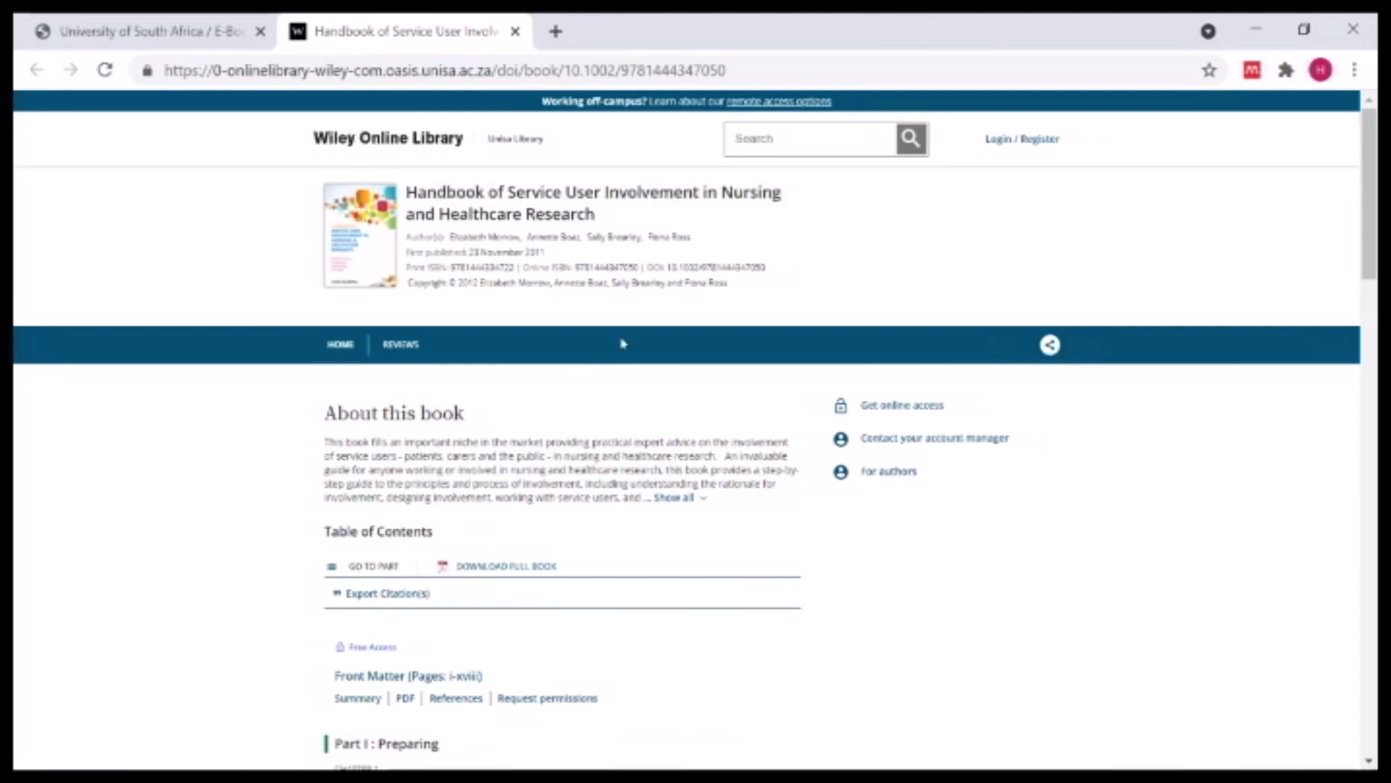
# - Scroll through the handbook's Wiley table of contents, then close the Wiley tab
pyautogui.scroll(-13, 662, 388)
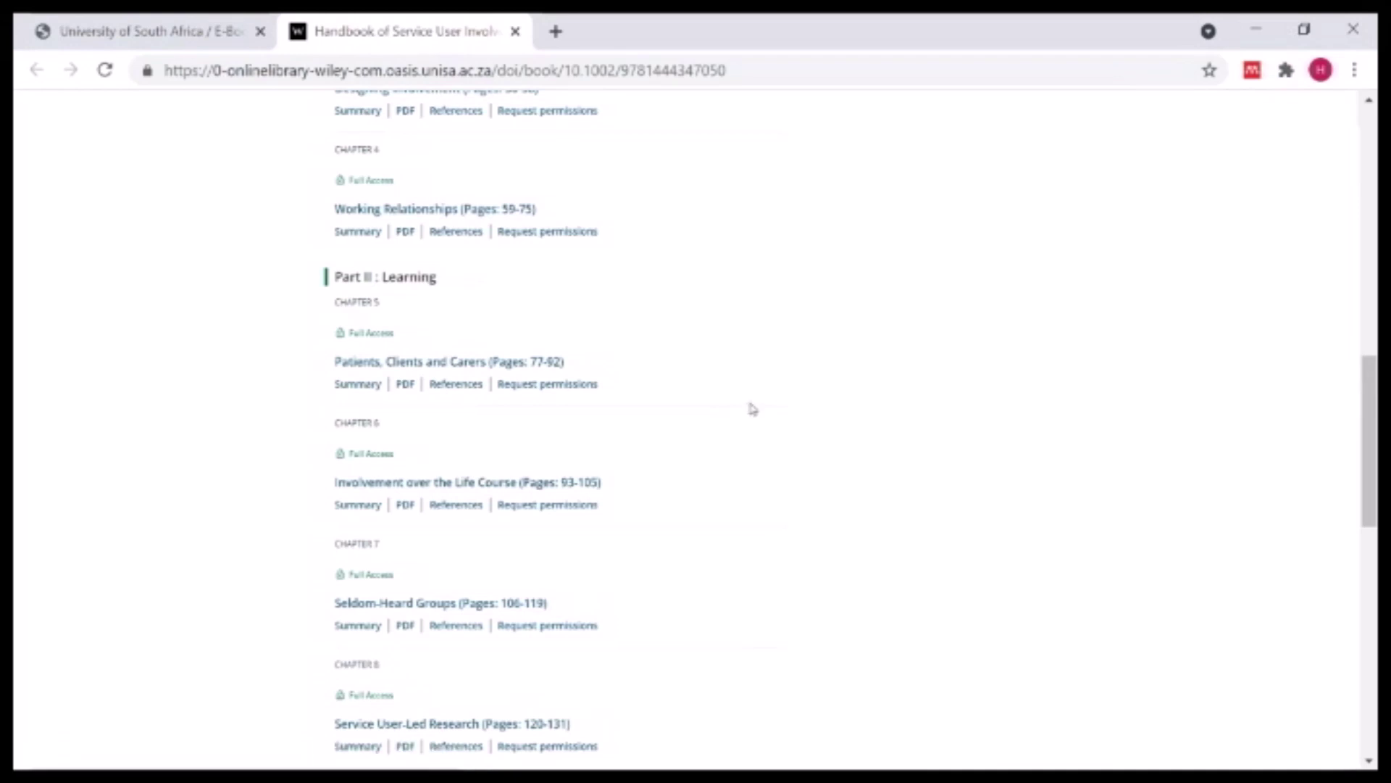
pyautogui.scroll(-10, 752, 406)
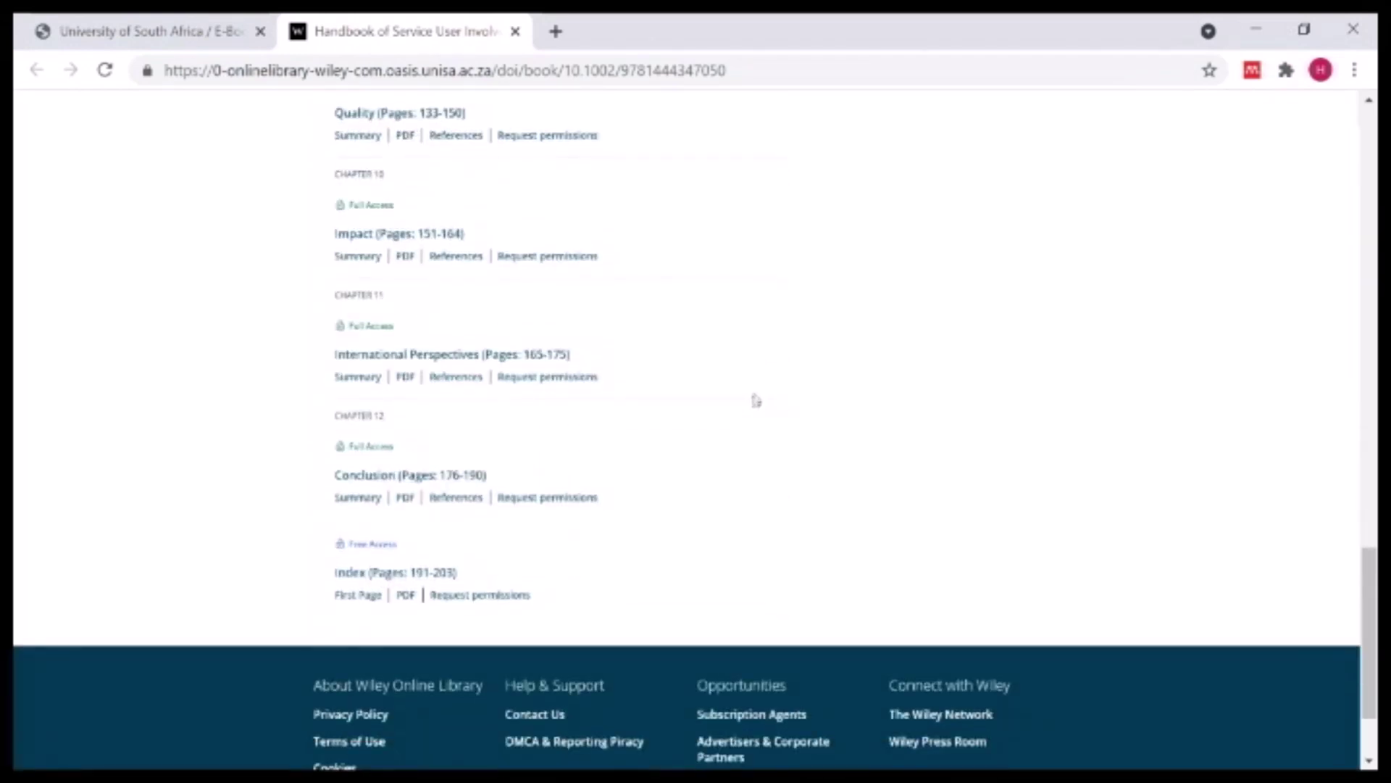
pyautogui.scroll(5, 743, 273)
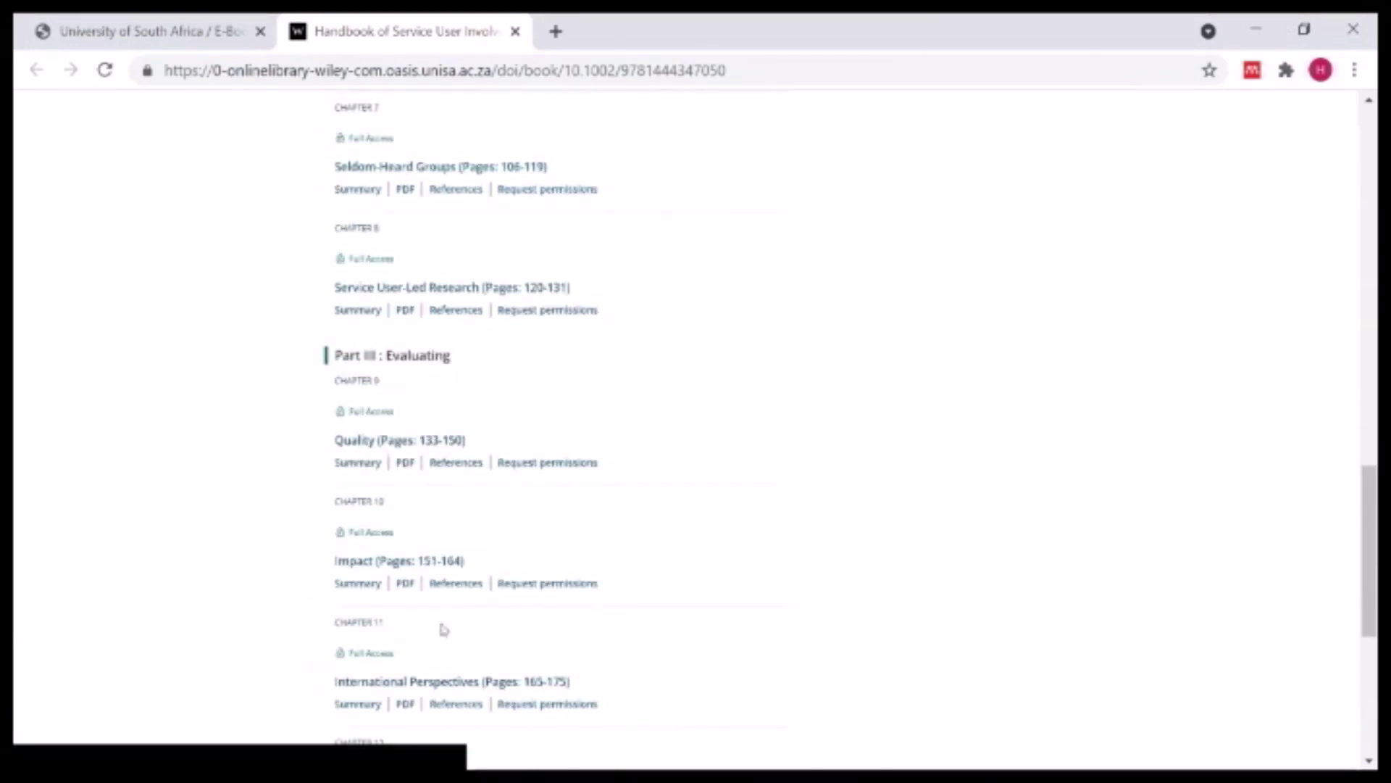
pyautogui.scroll(6, 646, 493)
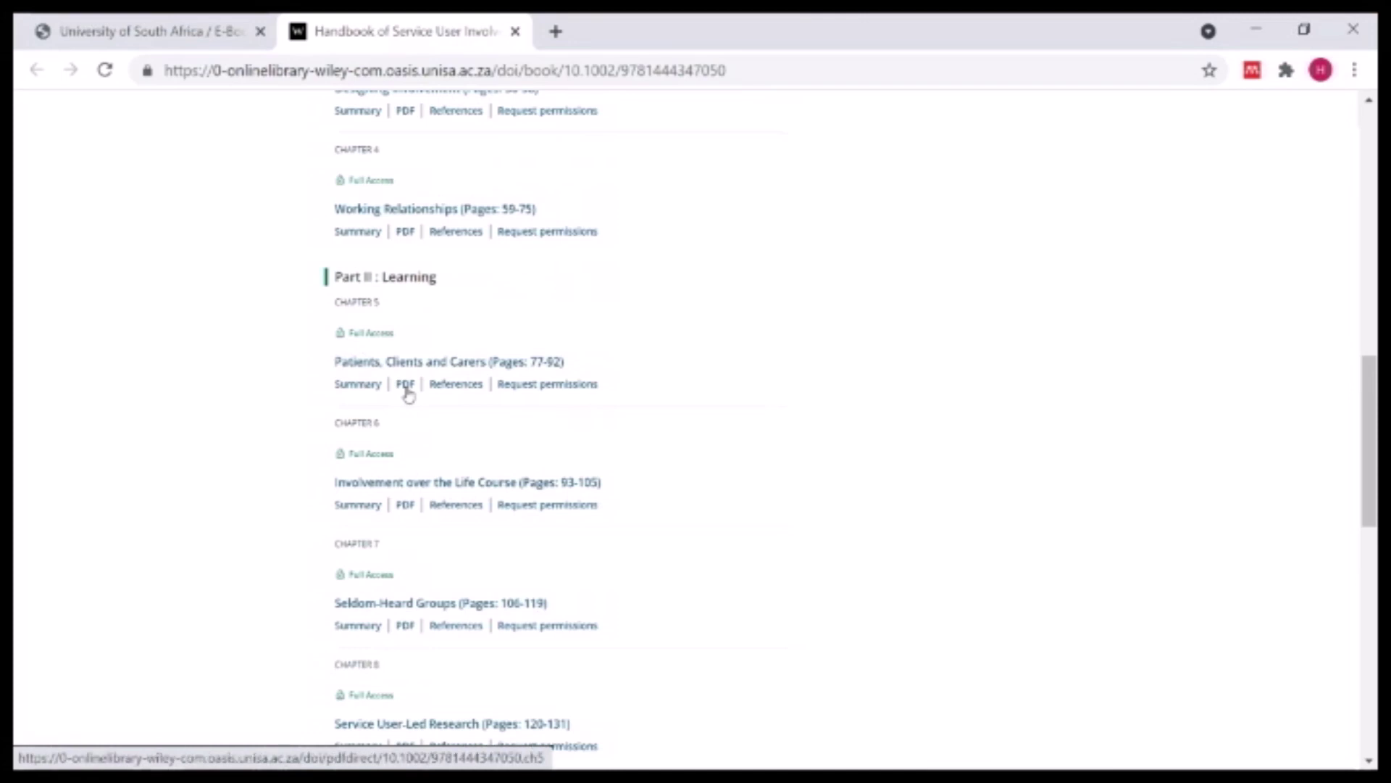
pyautogui.scroll(6, 685, 355)
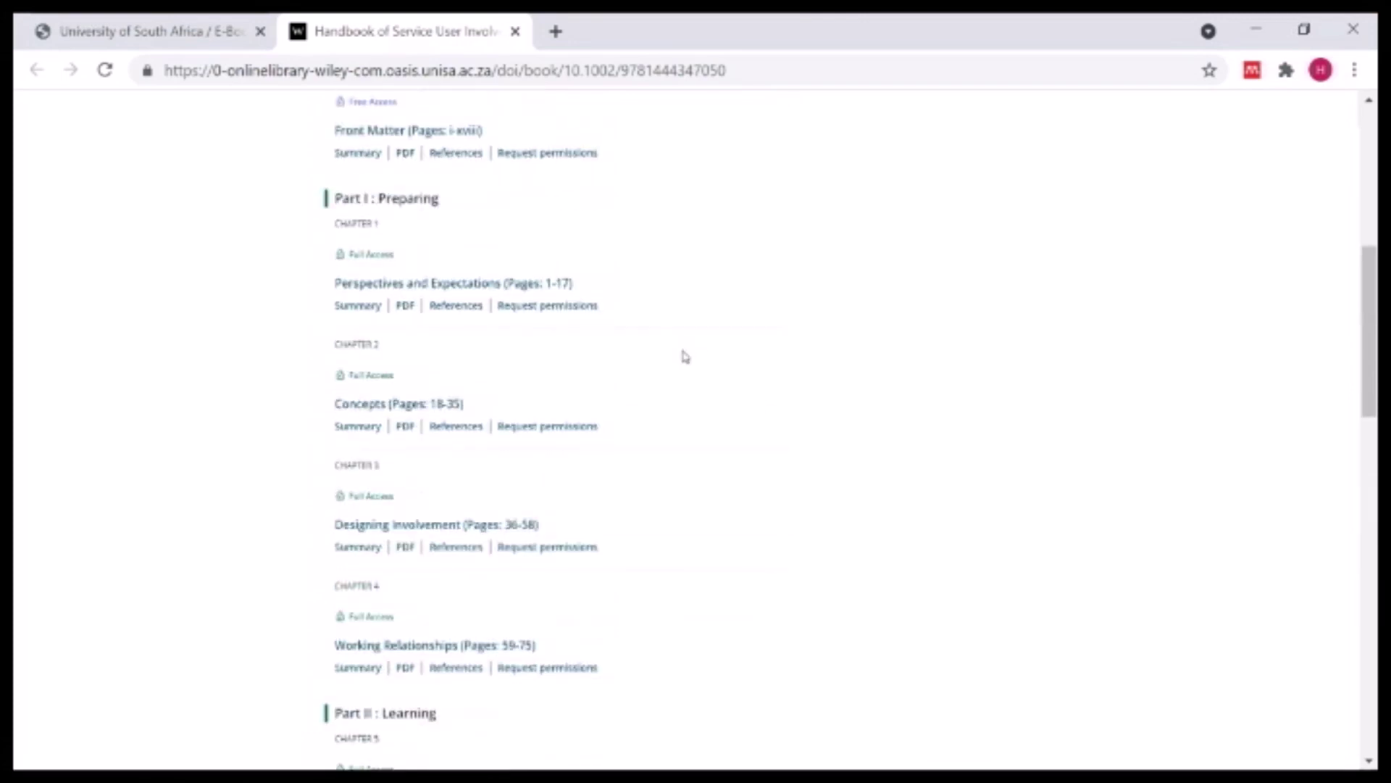
pyautogui.scroll(6, 685, 355)
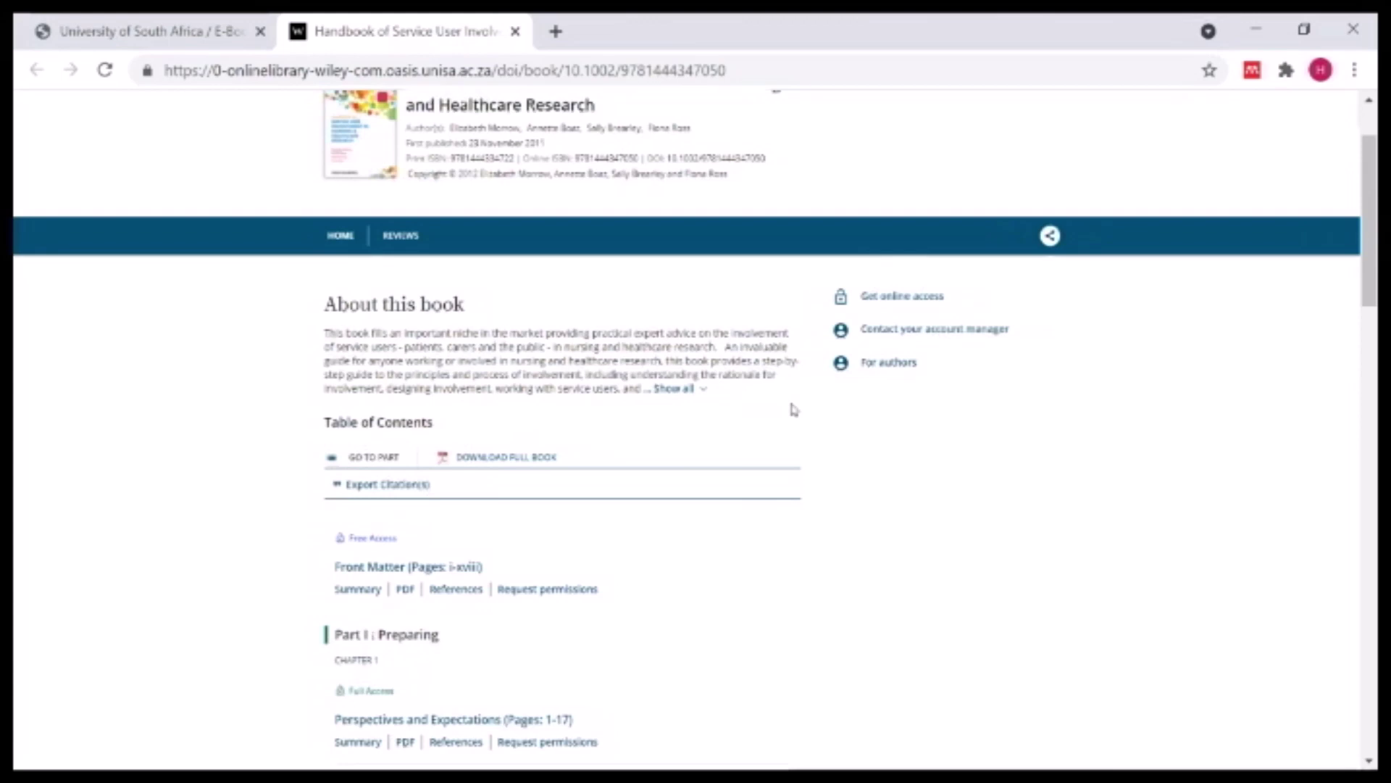
pyautogui.scroll(2, 793, 410)
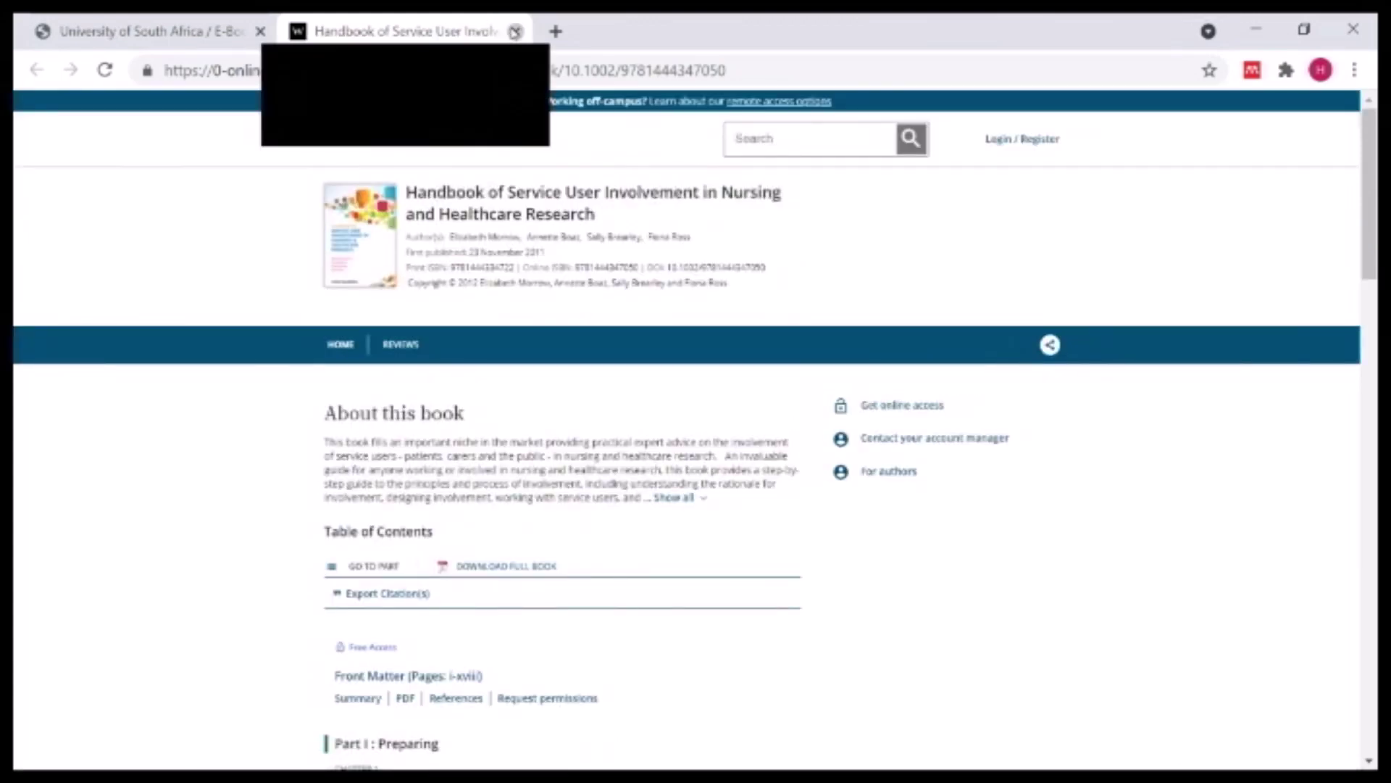
pyautogui.click(515, 31)
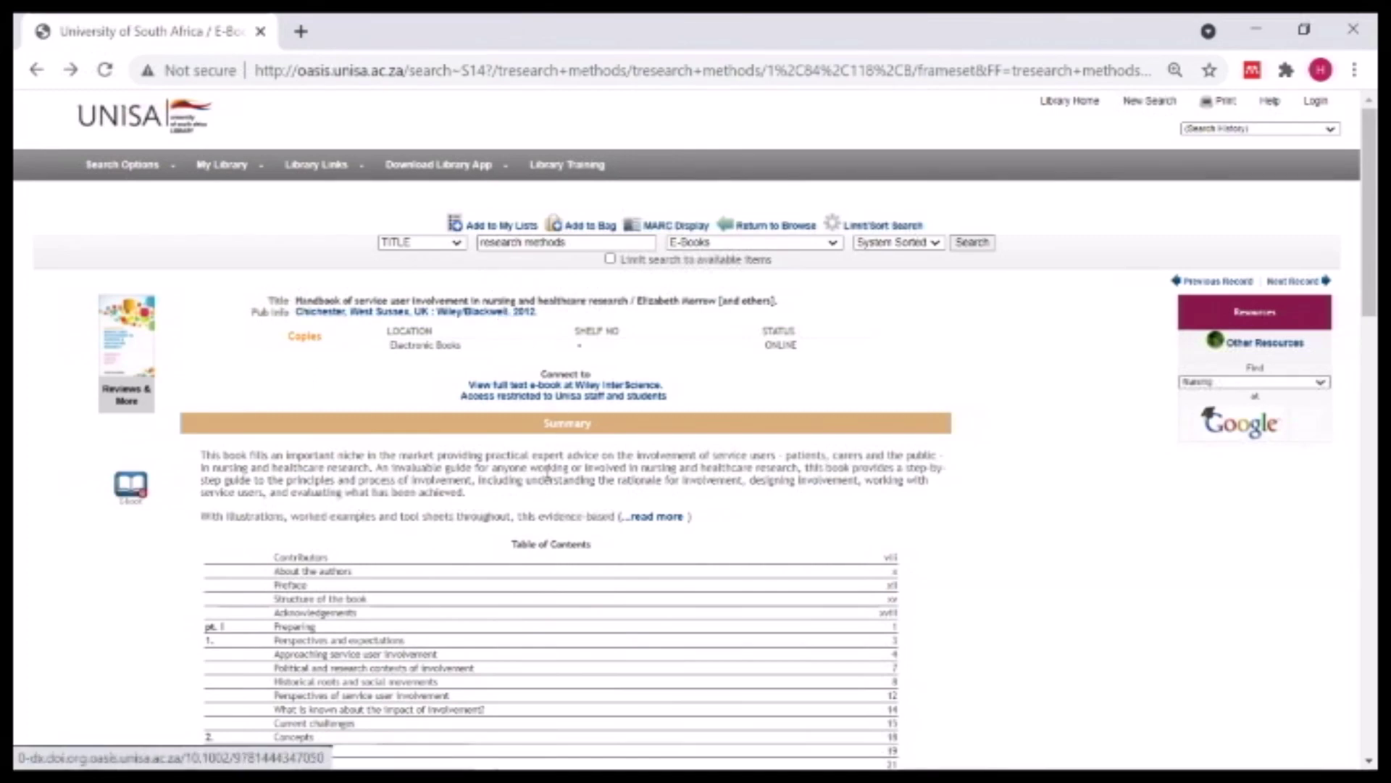
# - Reopen the e-book on Wiley, preview the Chapter 3 Designing Involvement PDF, then close the tab
pyautogui.scroll(-7, 201, 324)
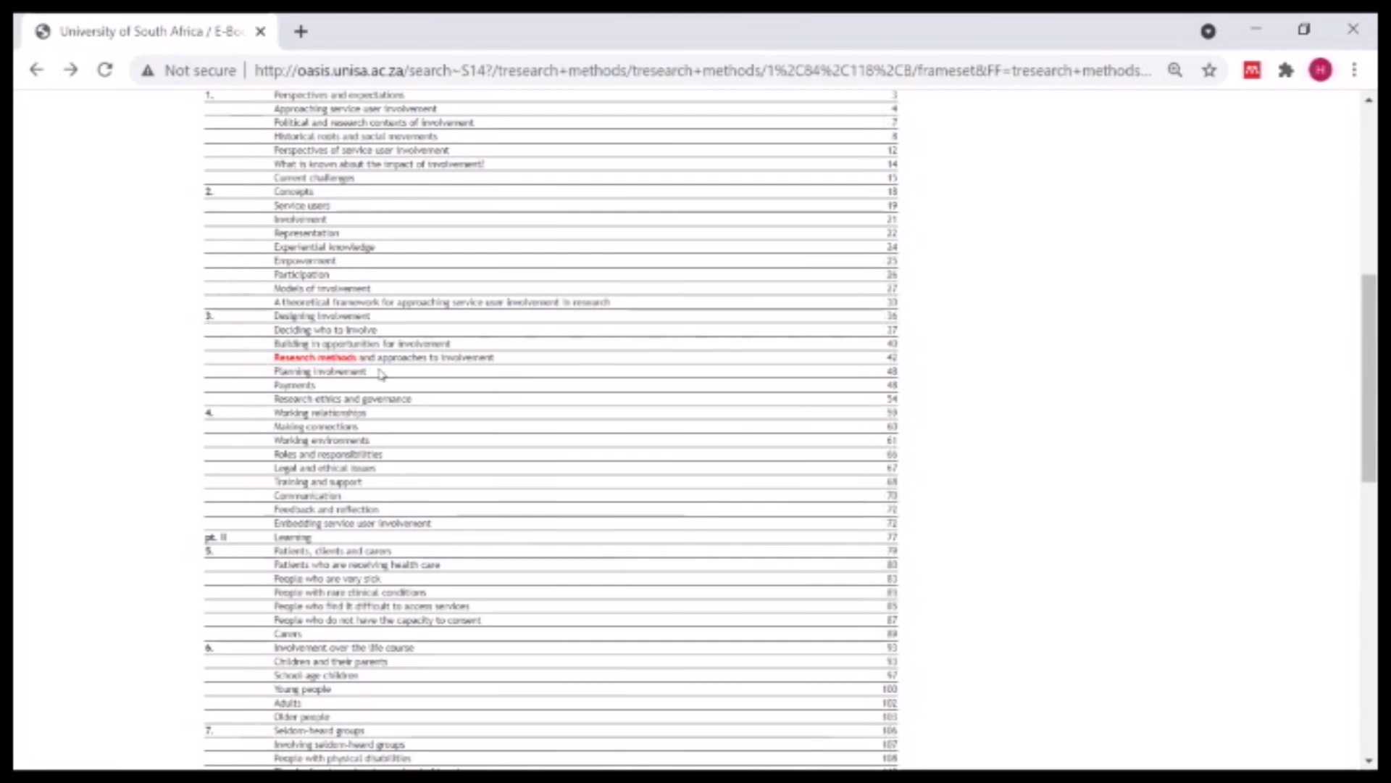
pyautogui.scroll(6, 475, 370)
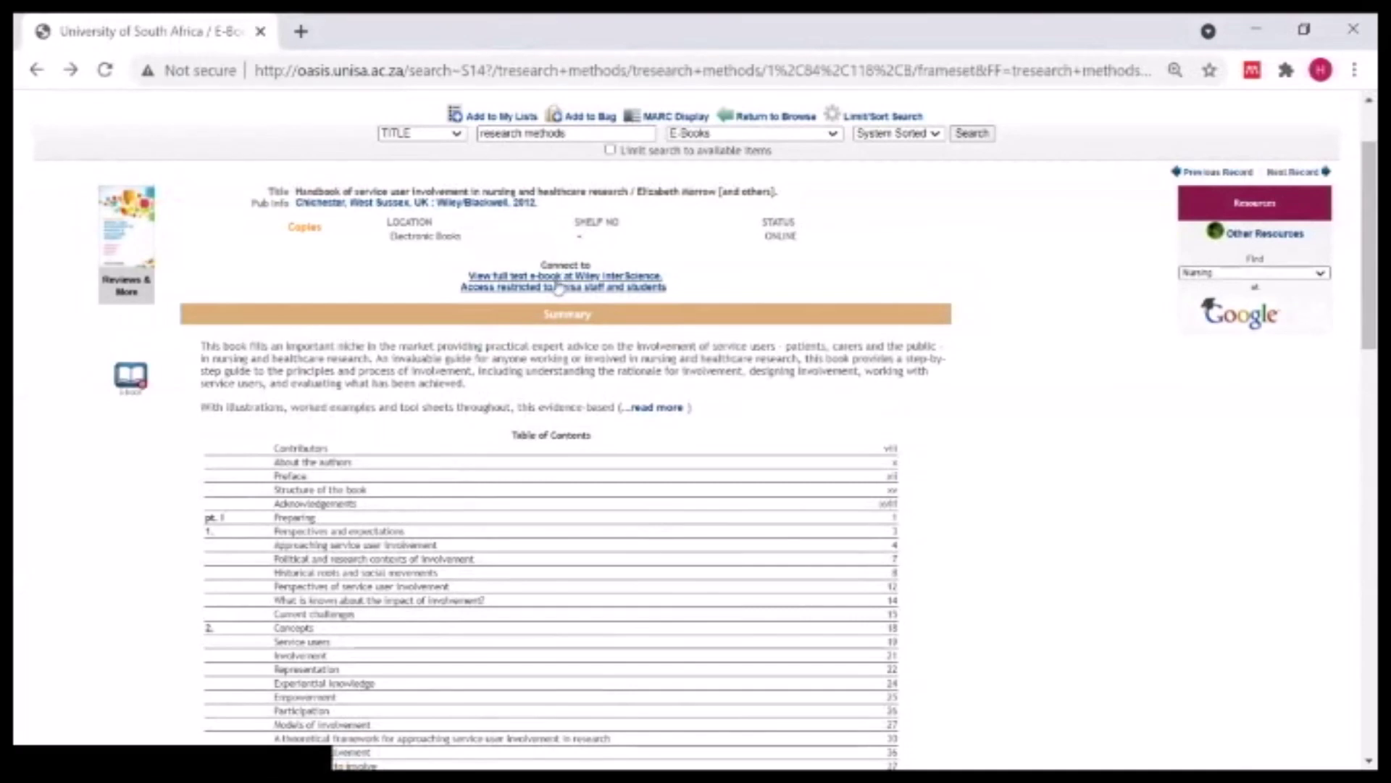
pyautogui.click(557, 287)
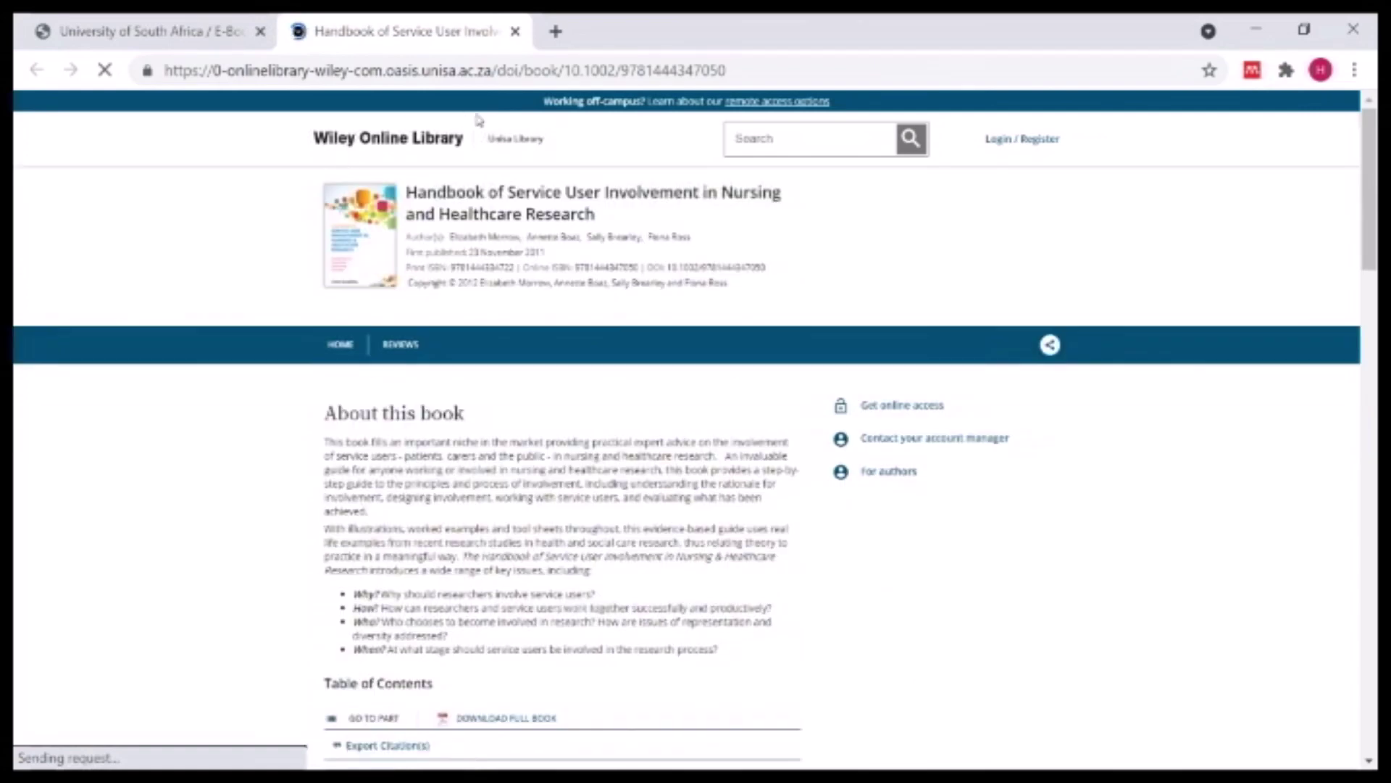
pyautogui.scroll(-4, 536, 341)
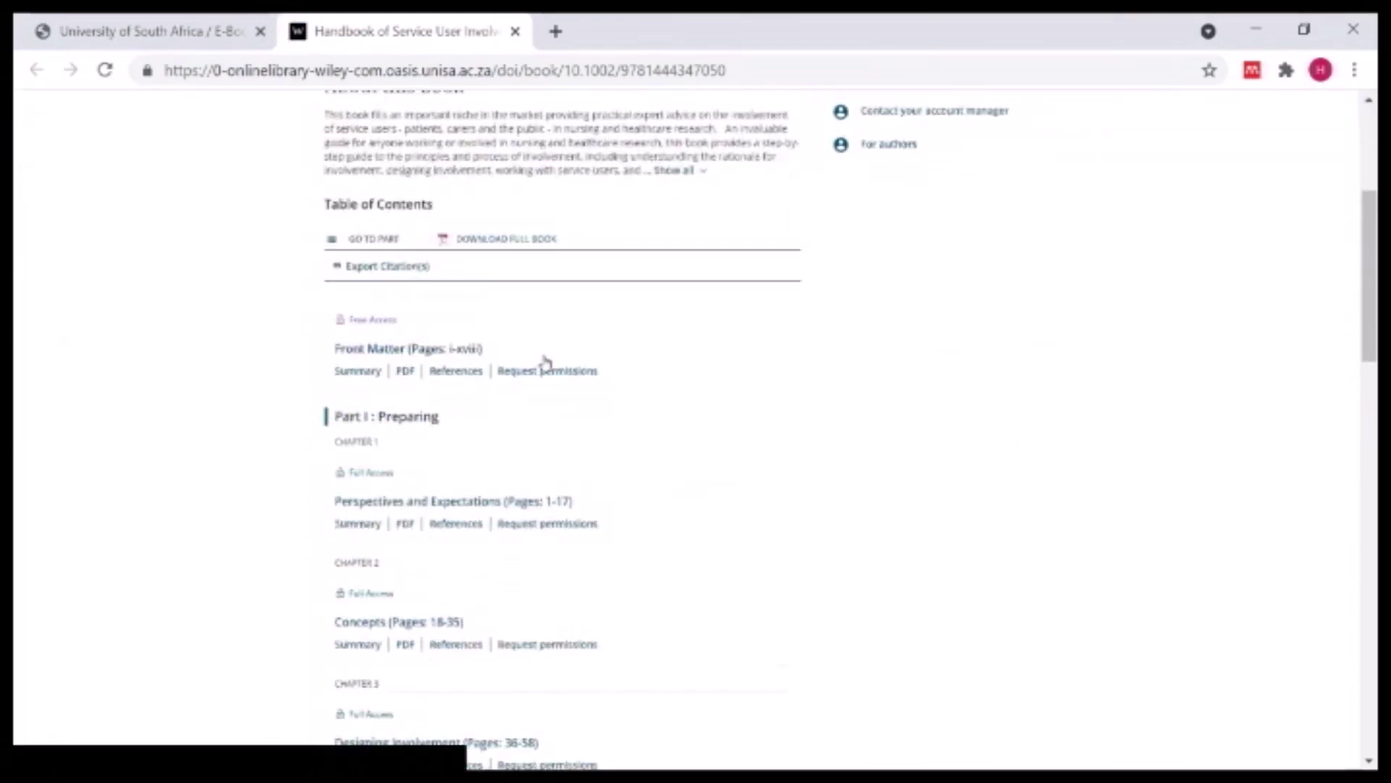
pyautogui.scroll(-4, 545, 360)
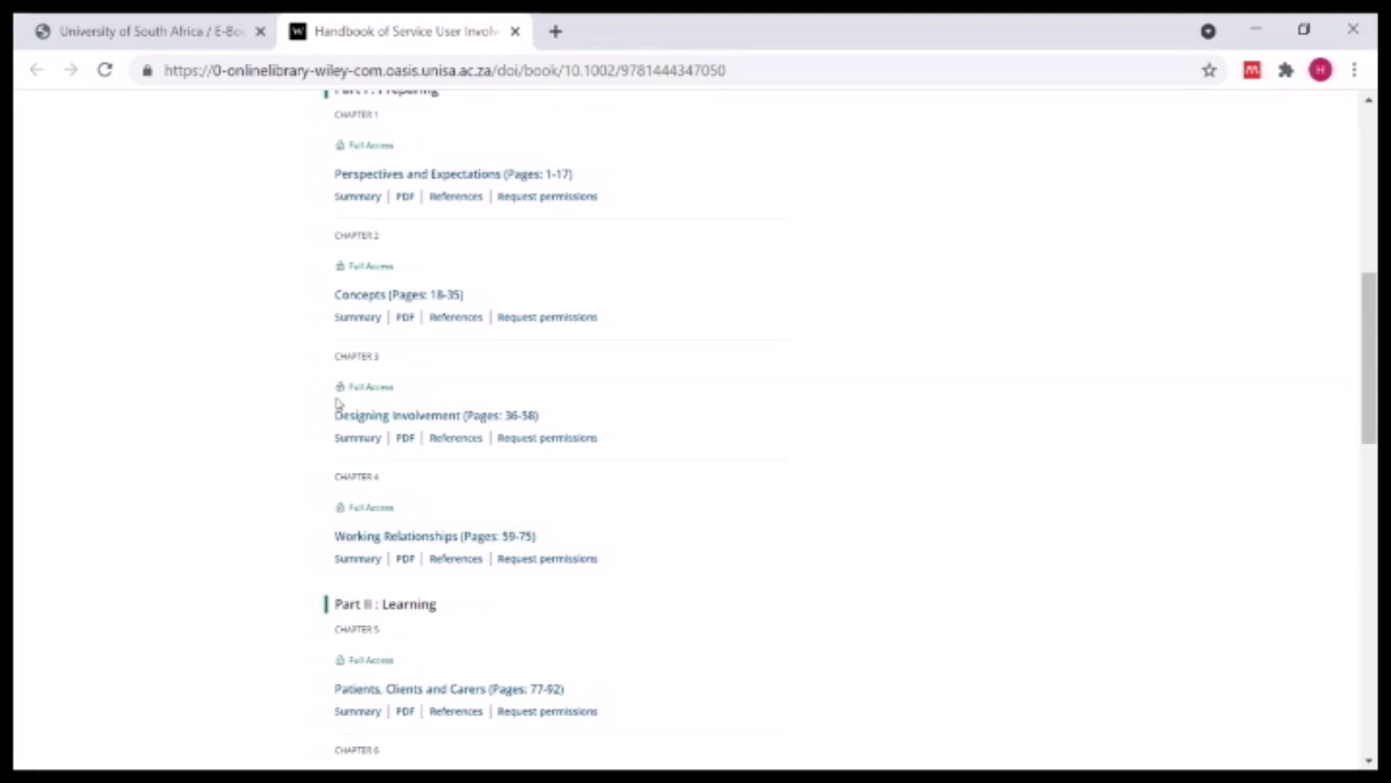
pyautogui.click(407, 439)
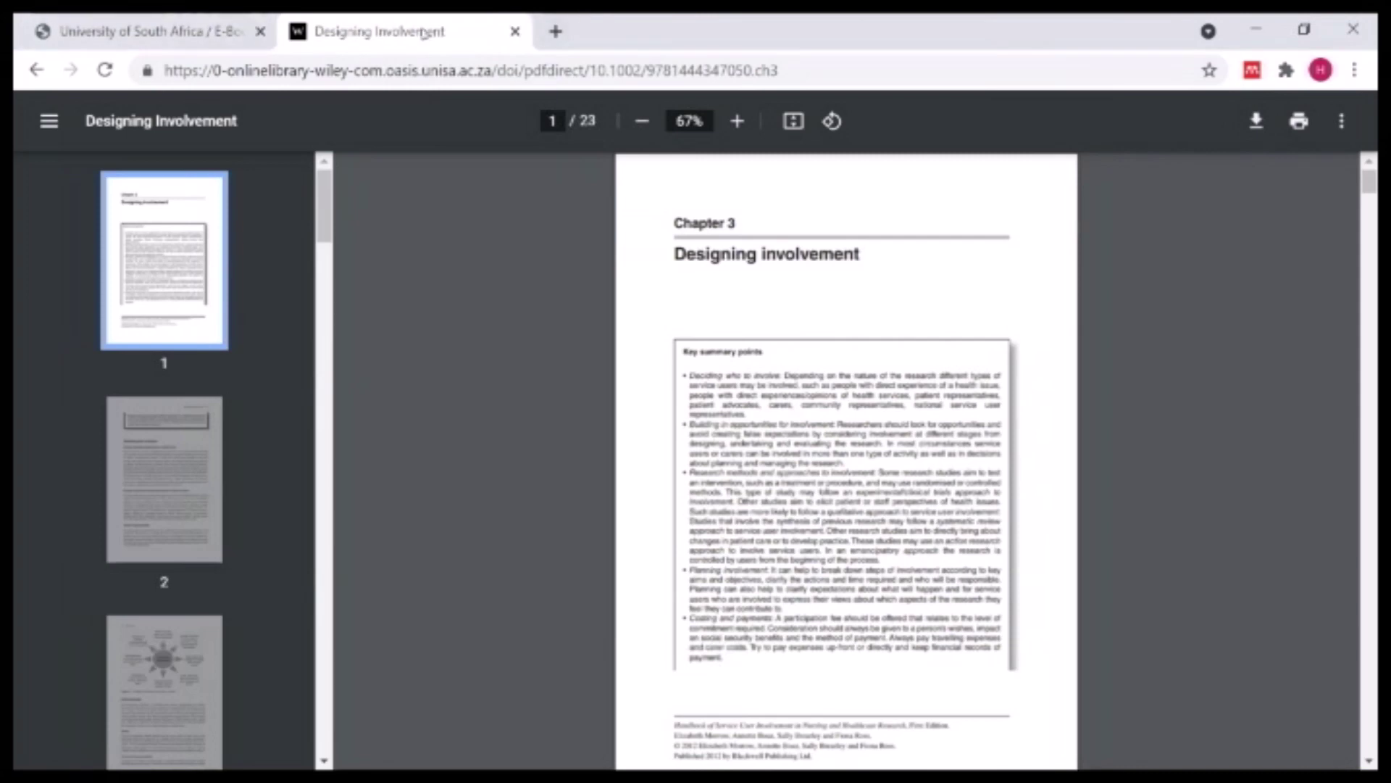
pyautogui.click(38, 72)
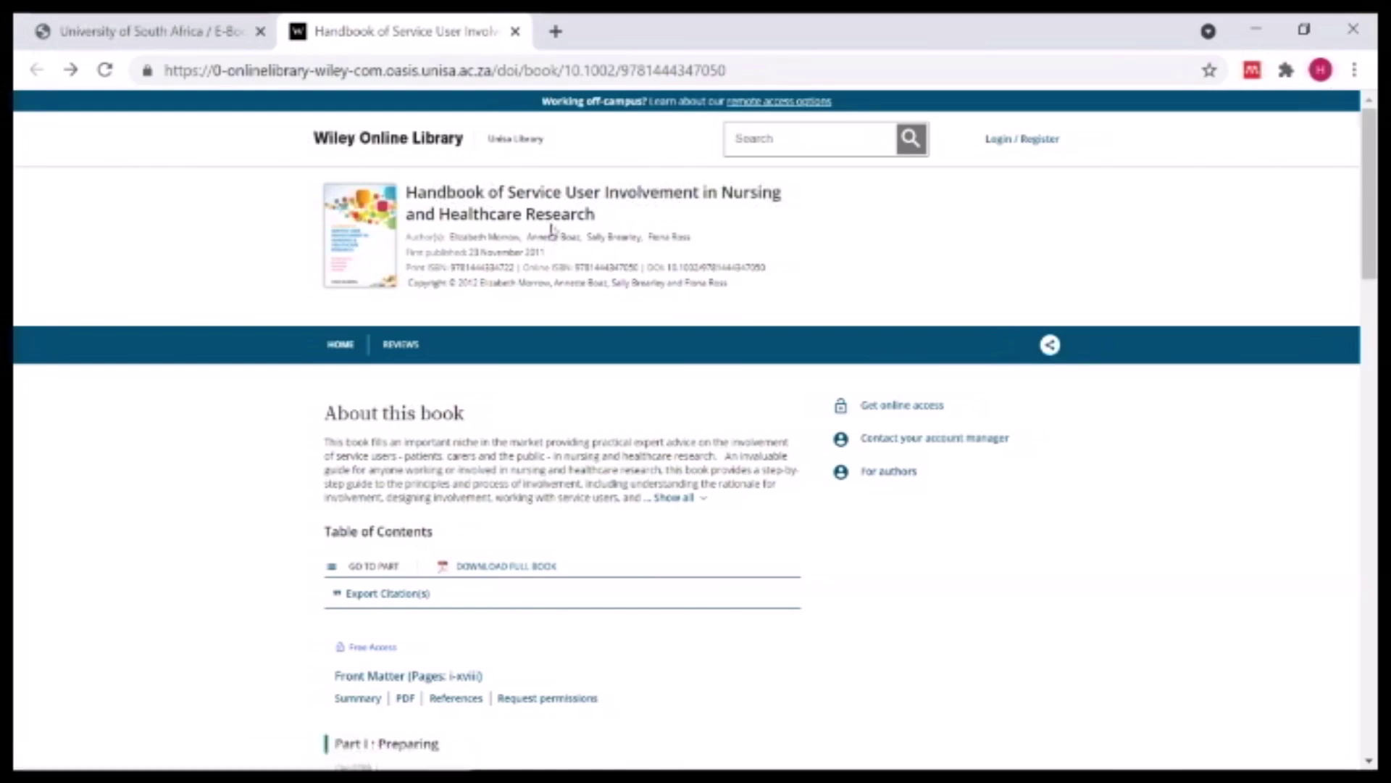
pyautogui.click(515, 32)
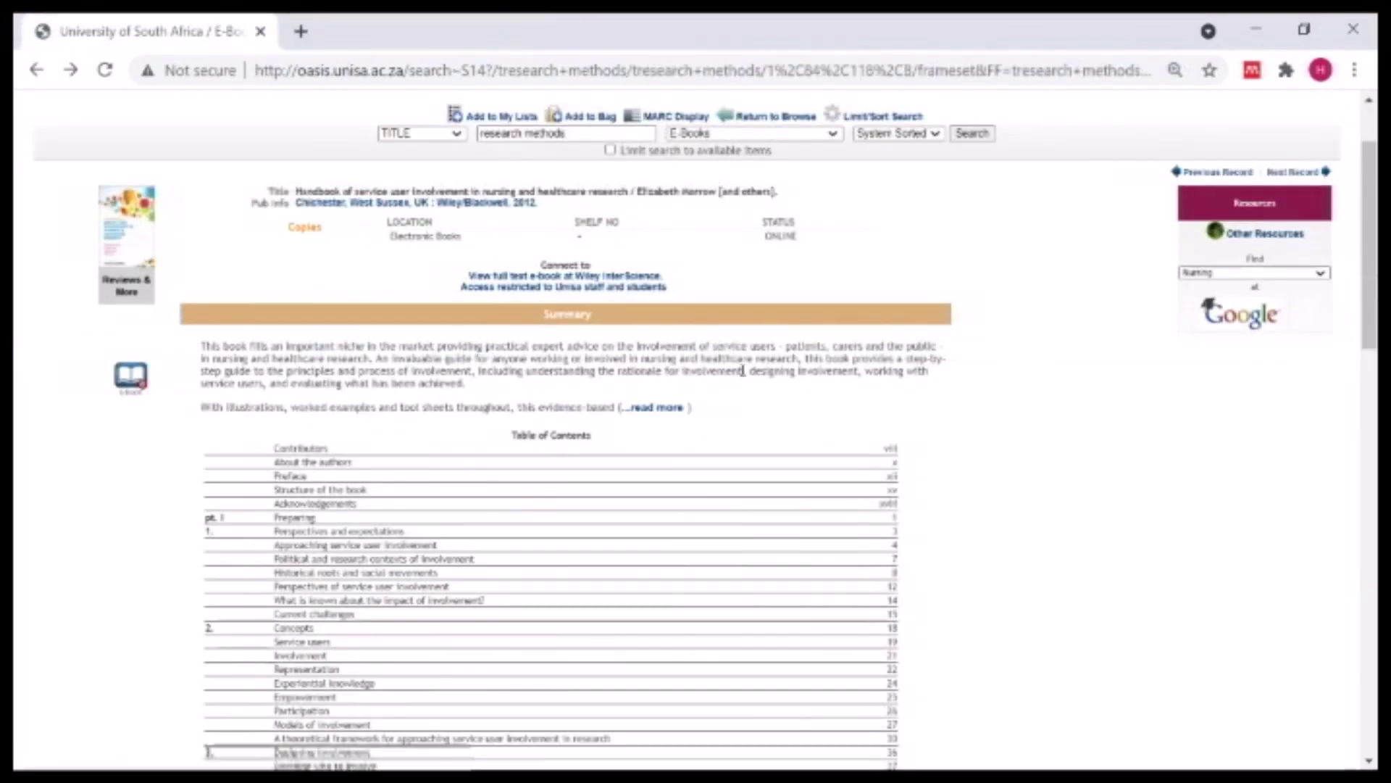
# - Rerun the 'research methods' search across the entire collection and open the SAGE 2012 education methodologies record
pyautogui.scroll(2, 746, 360)
pyautogui.click(774, 226)
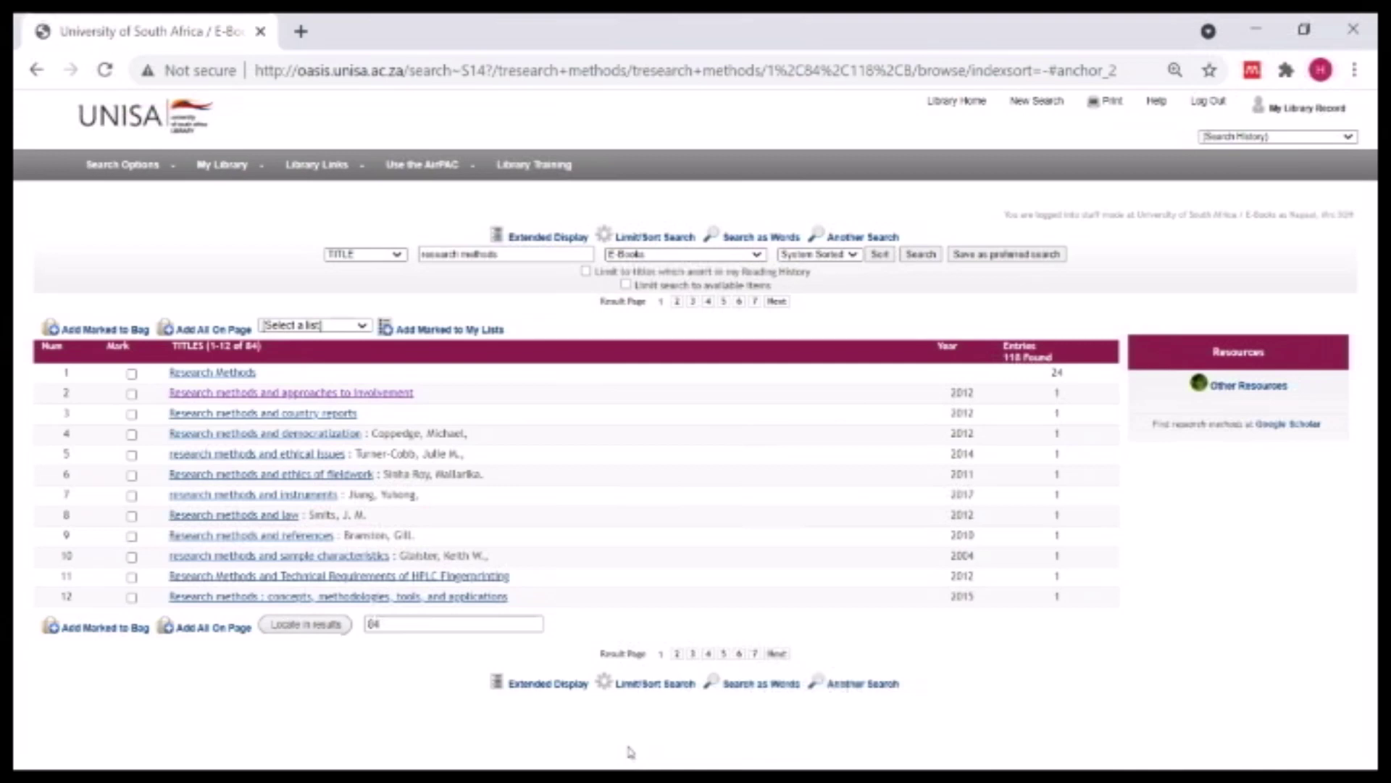
pyautogui.press('Up')
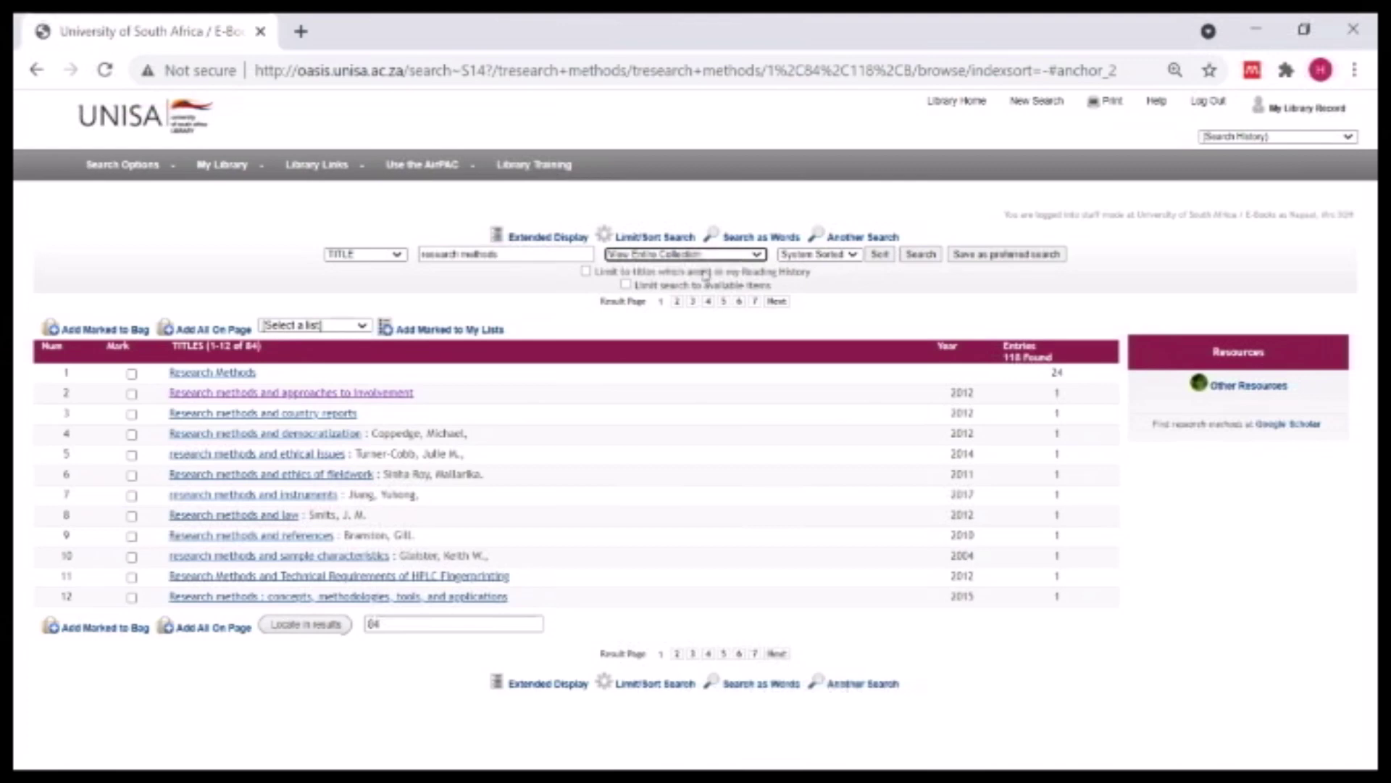
pyautogui.click(921, 255)
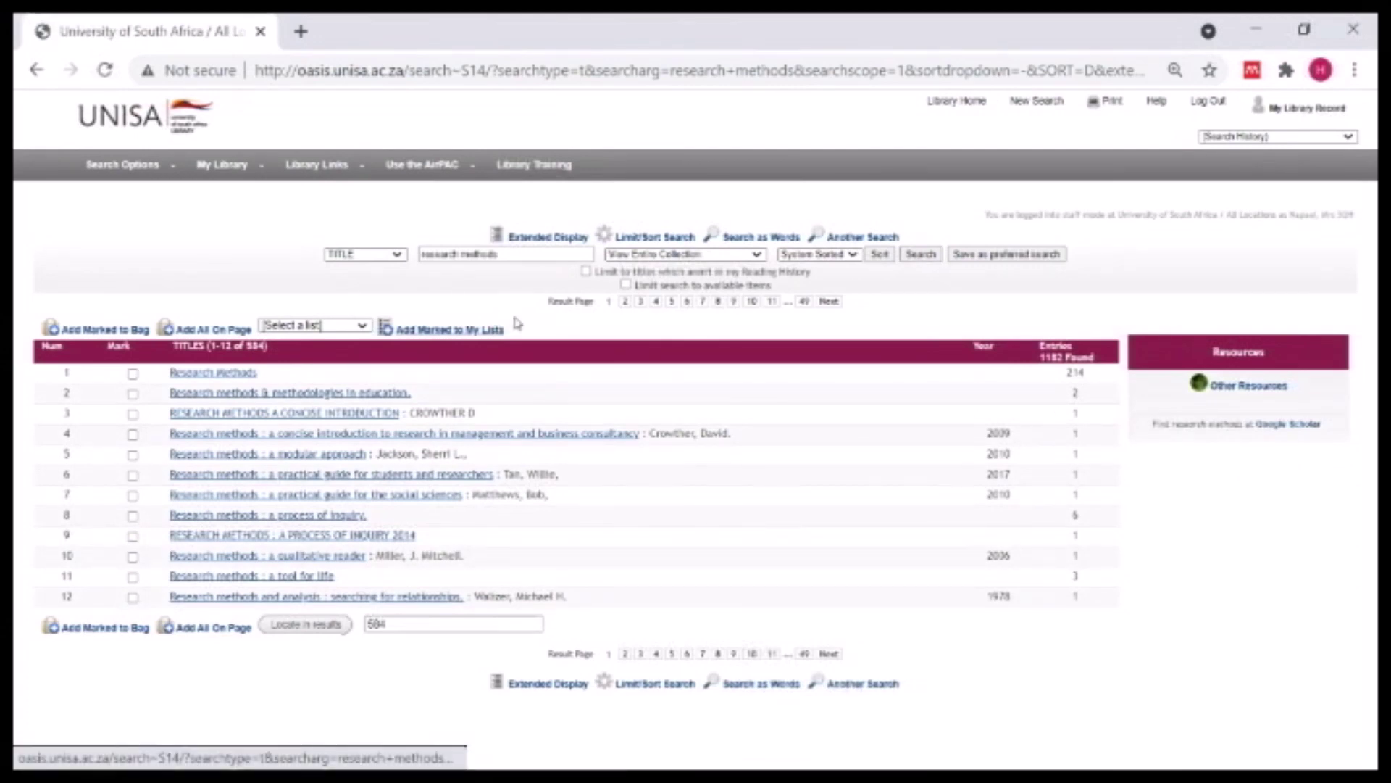
pyautogui.click(212, 397)
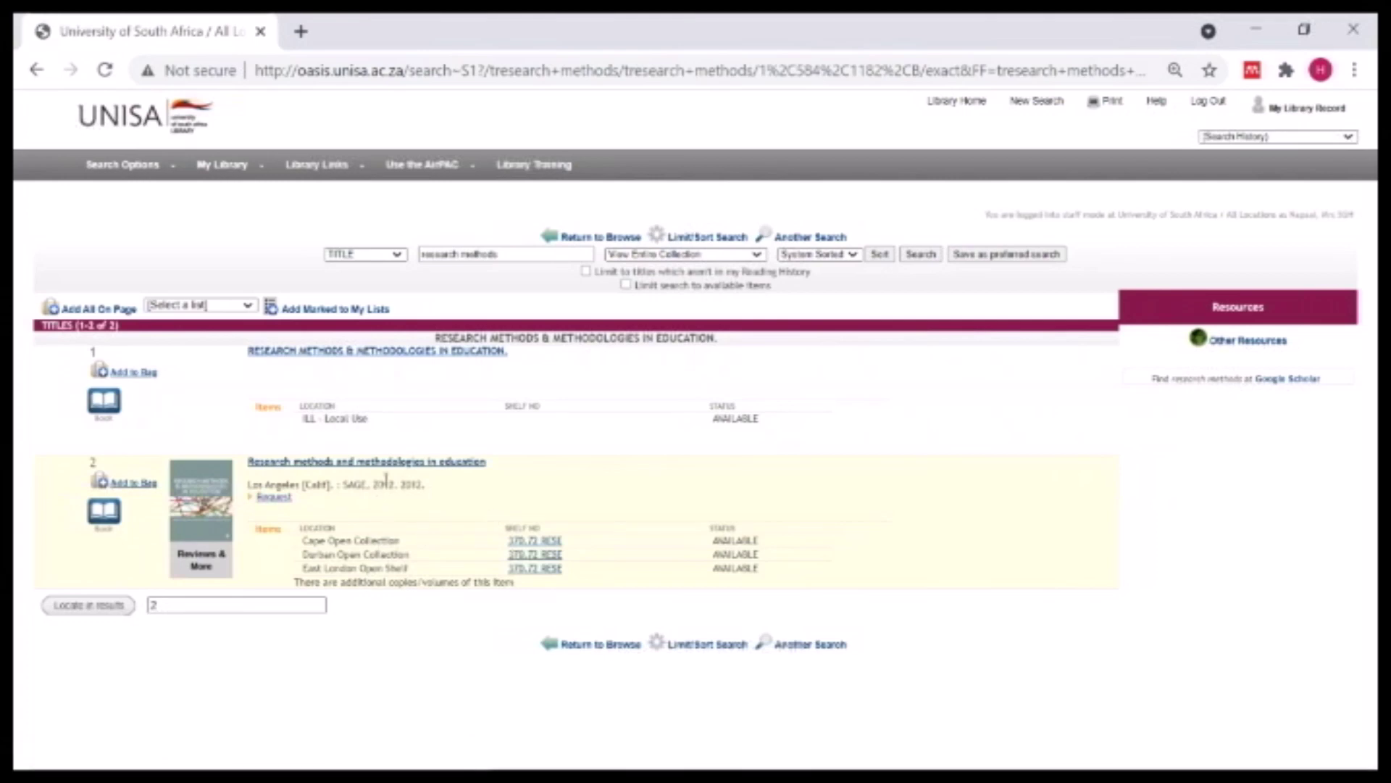
pyautogui.click(371, 463)
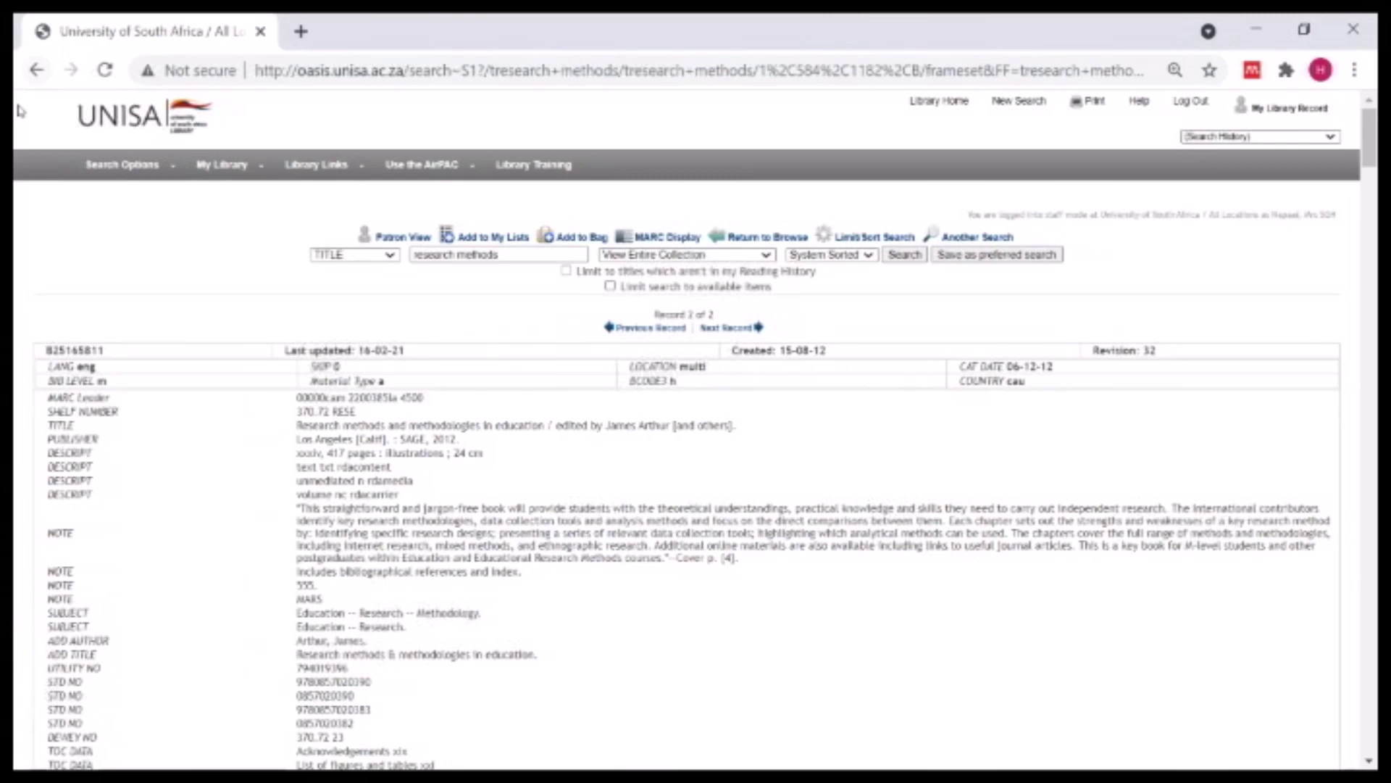
# - Log out, return to the management and business consultancy research methods record, and open its Request form
pyautogui.click(1190, 100)
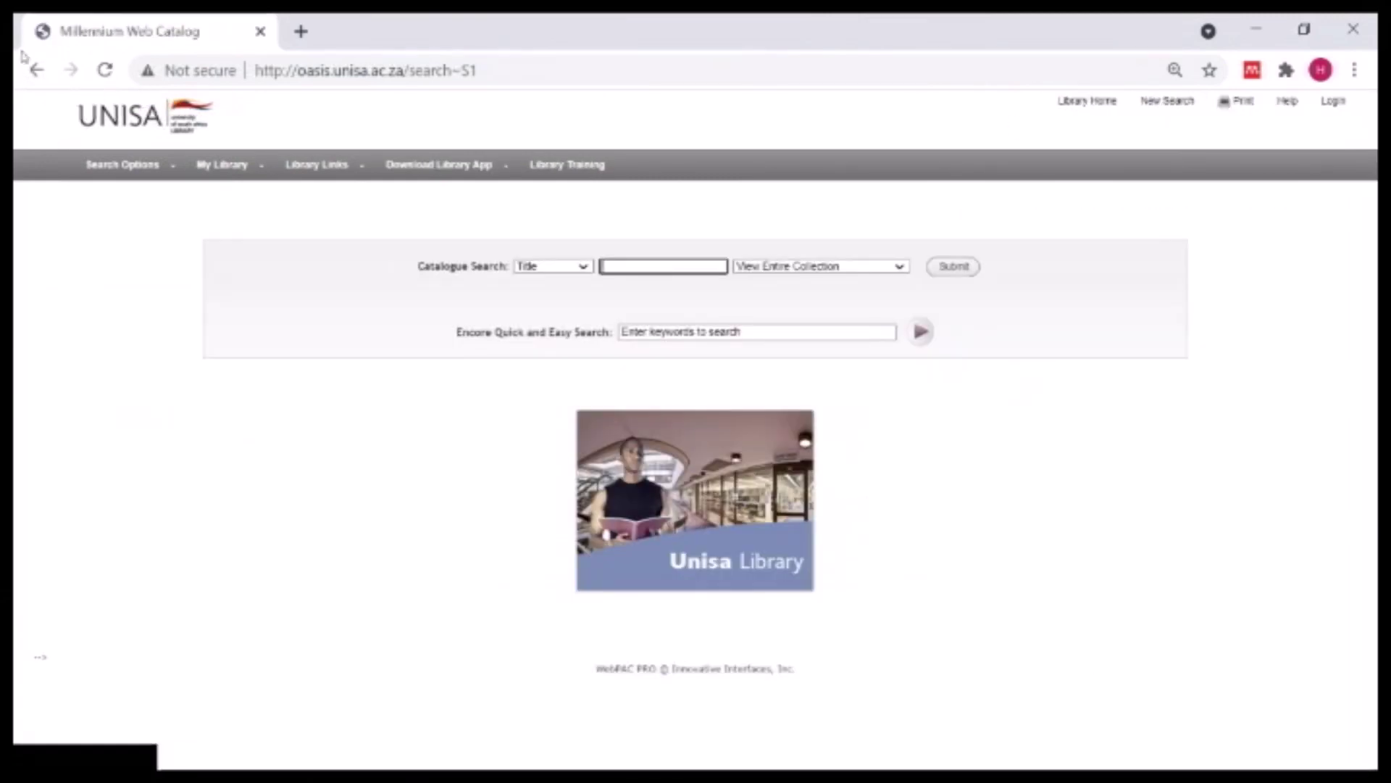
pyautogui.click(36, 70)
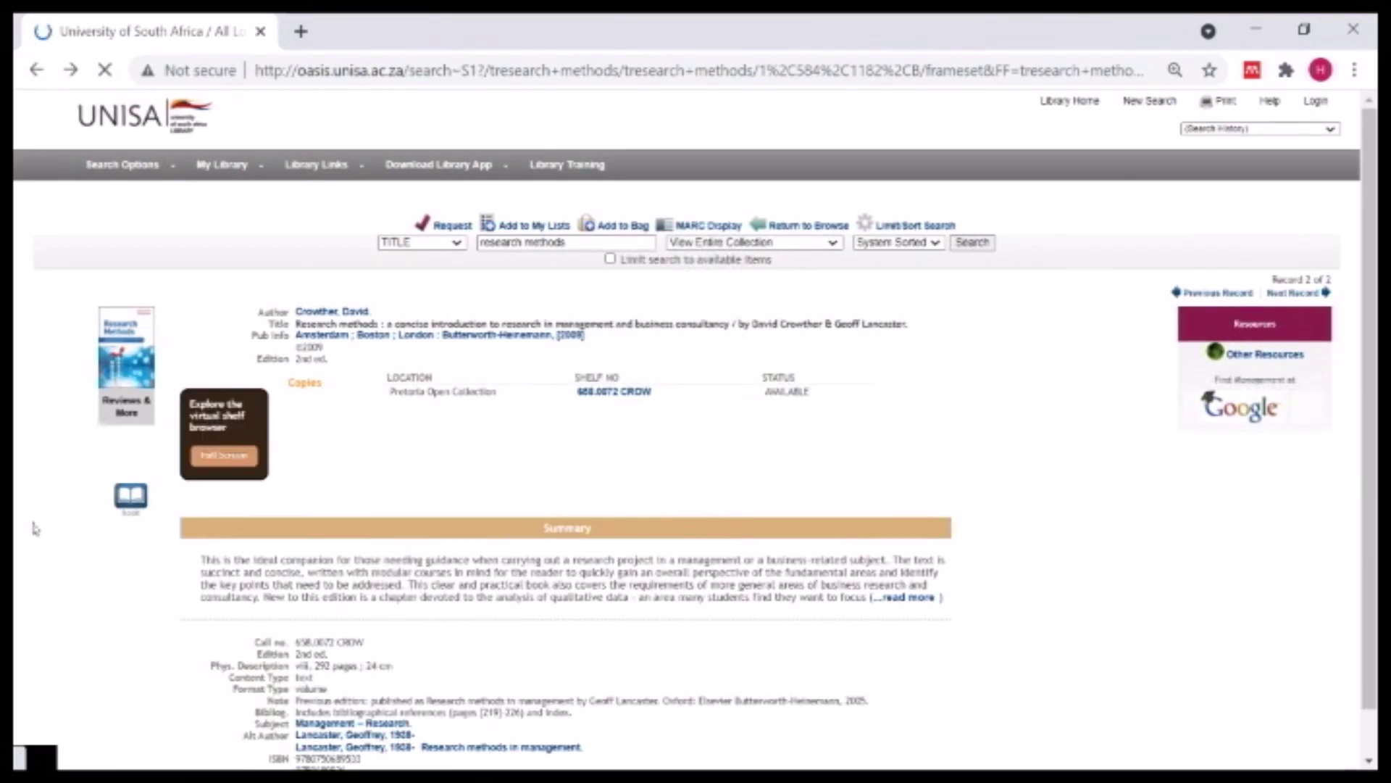
pyautogui.scroll(-1, 846, 611)
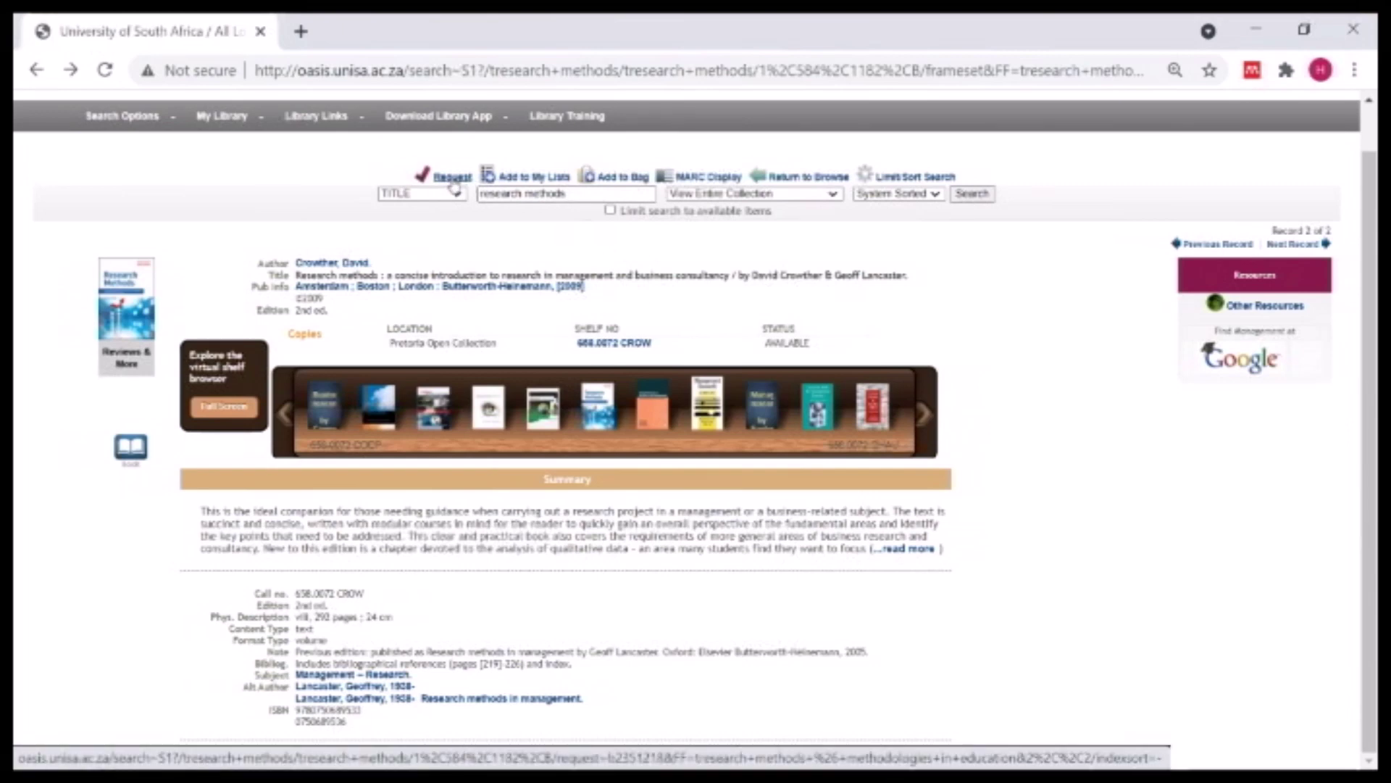
pyautogui.click(452, 178)
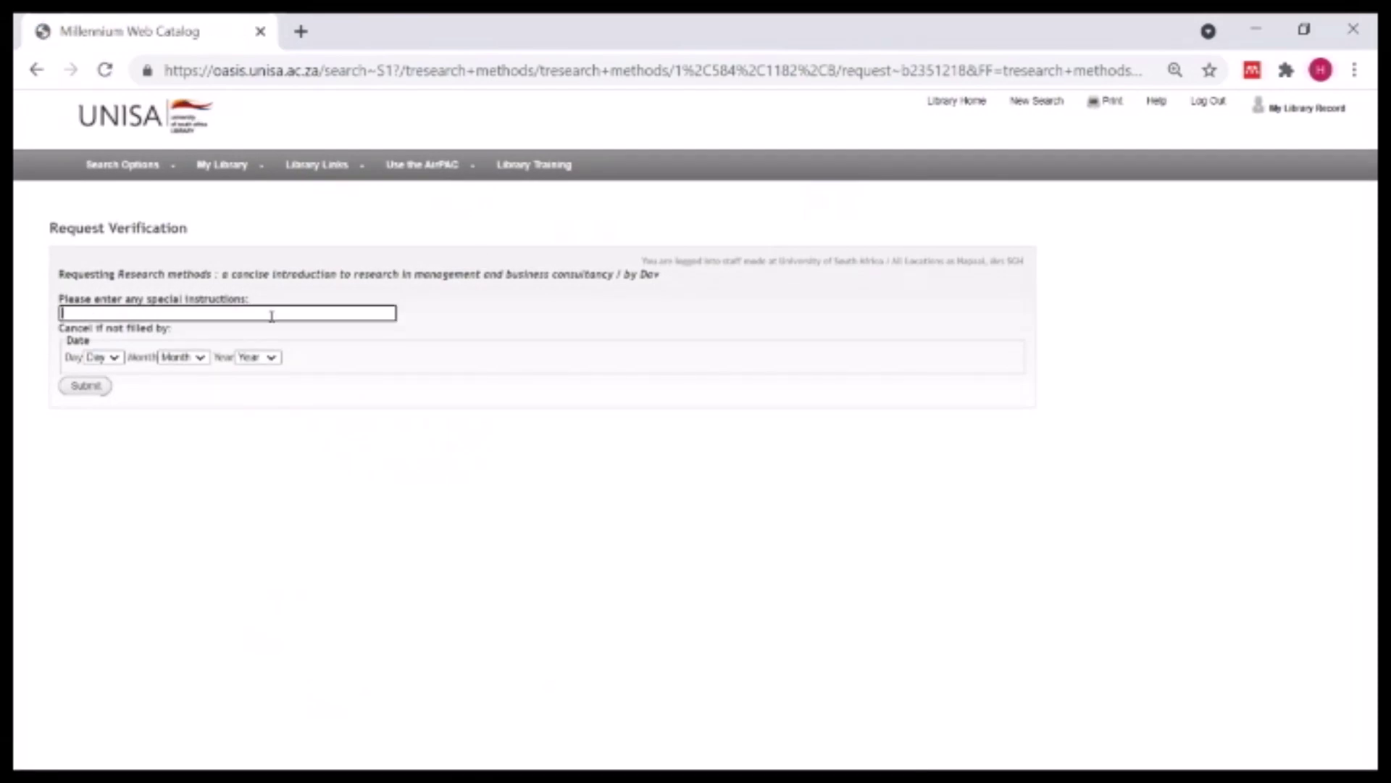
# - Abandon the unsubmitted request and return to the 'Research methods and methodologies in education' record
pyautogui.click(217, 314)
pyautogui.click(34, 74)
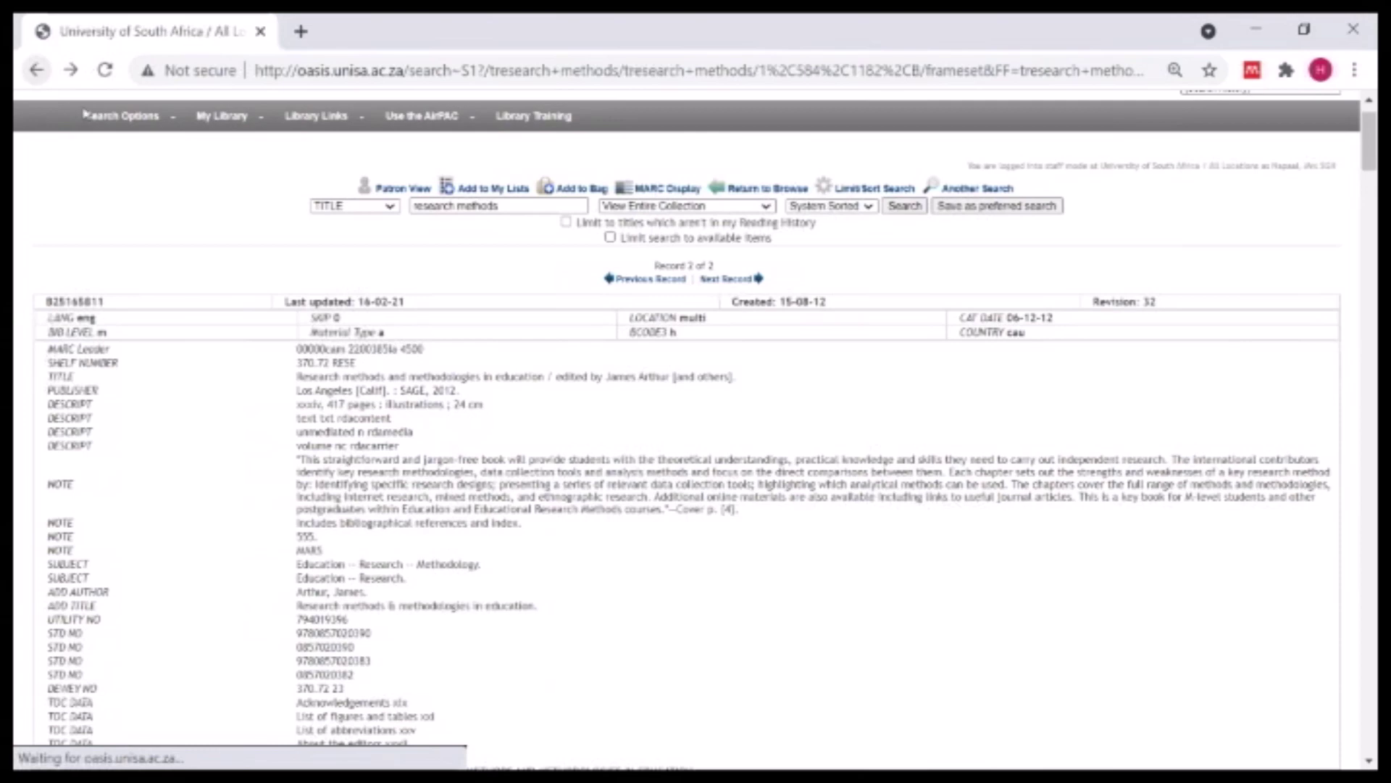
# - Sign in to MyLibrary from the Library home page to view the account's Preferred Searches
pyautogui.scroll(1, 1189, 219)
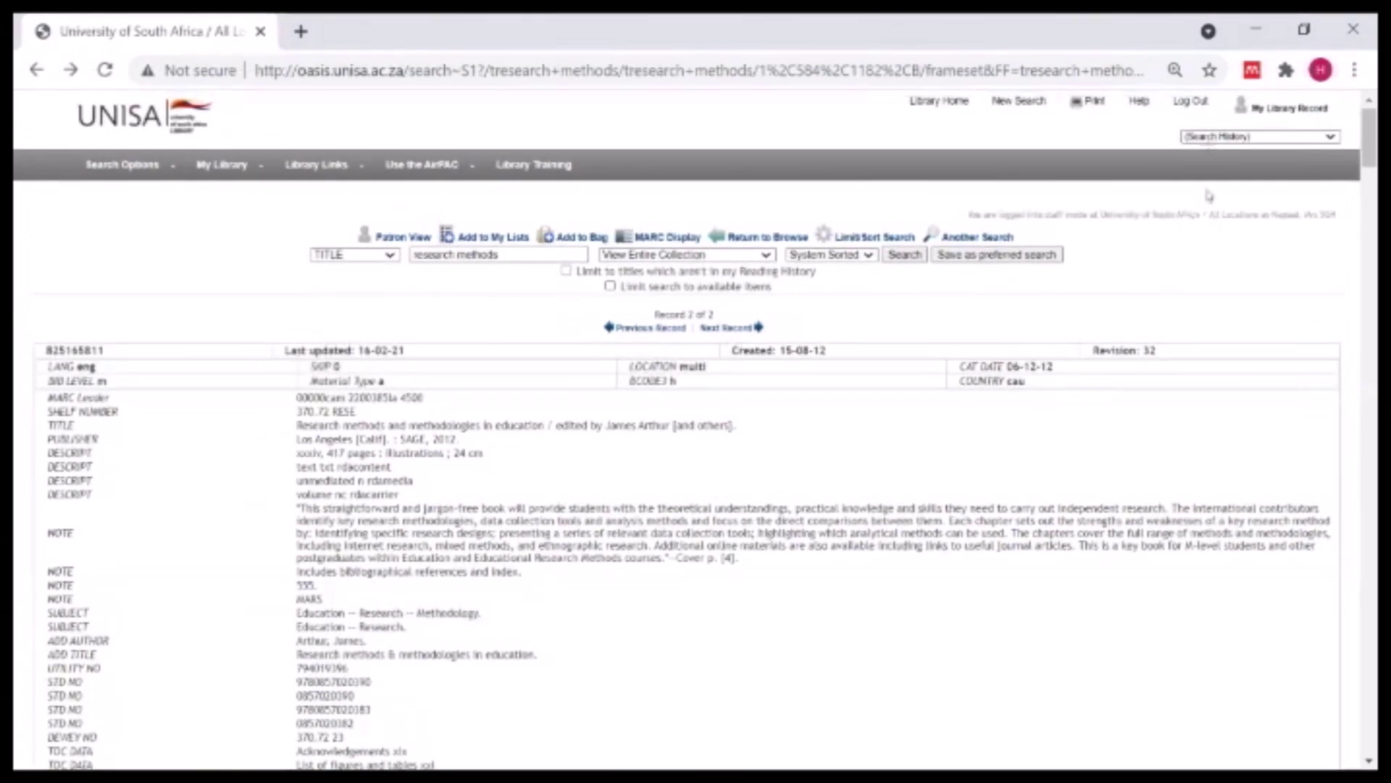
pyautogui.click(1187, 105)
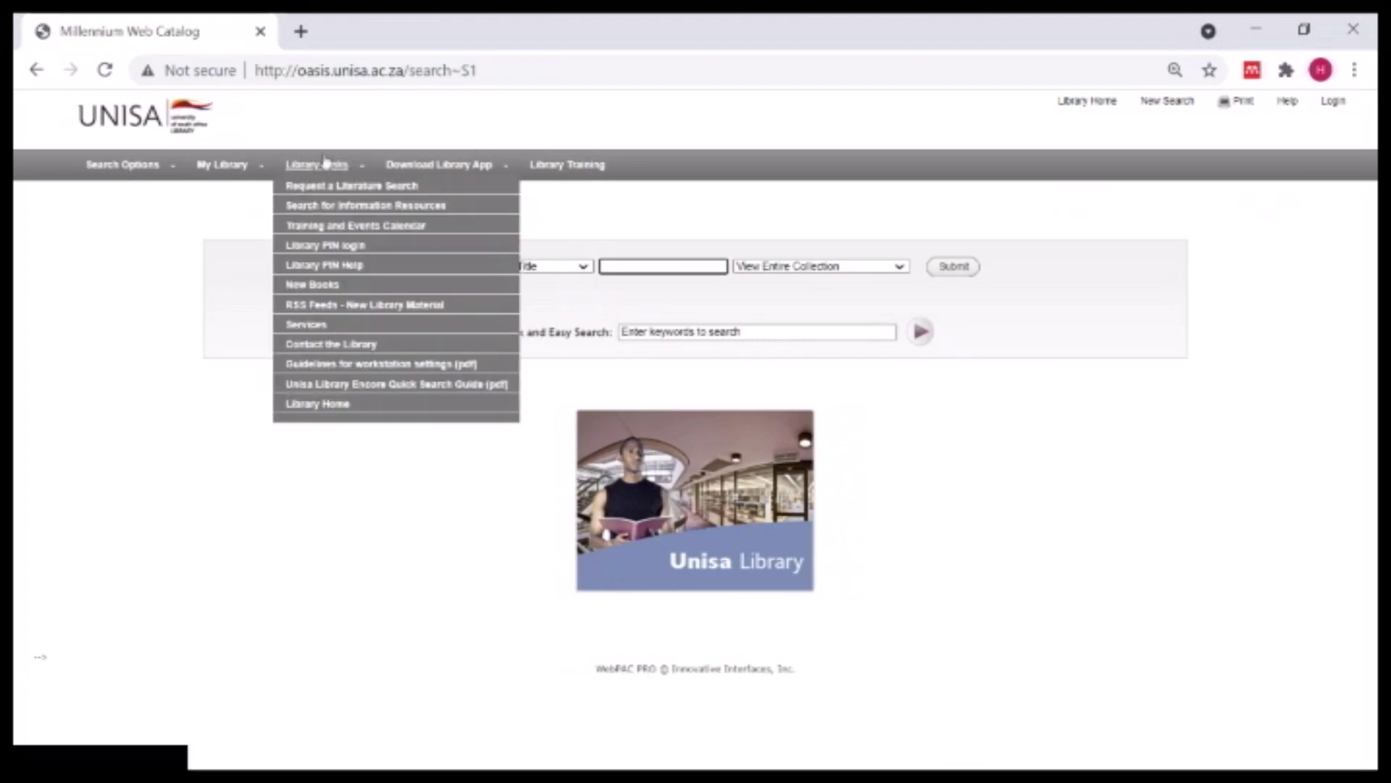
pyautogui.click(1088, 101)
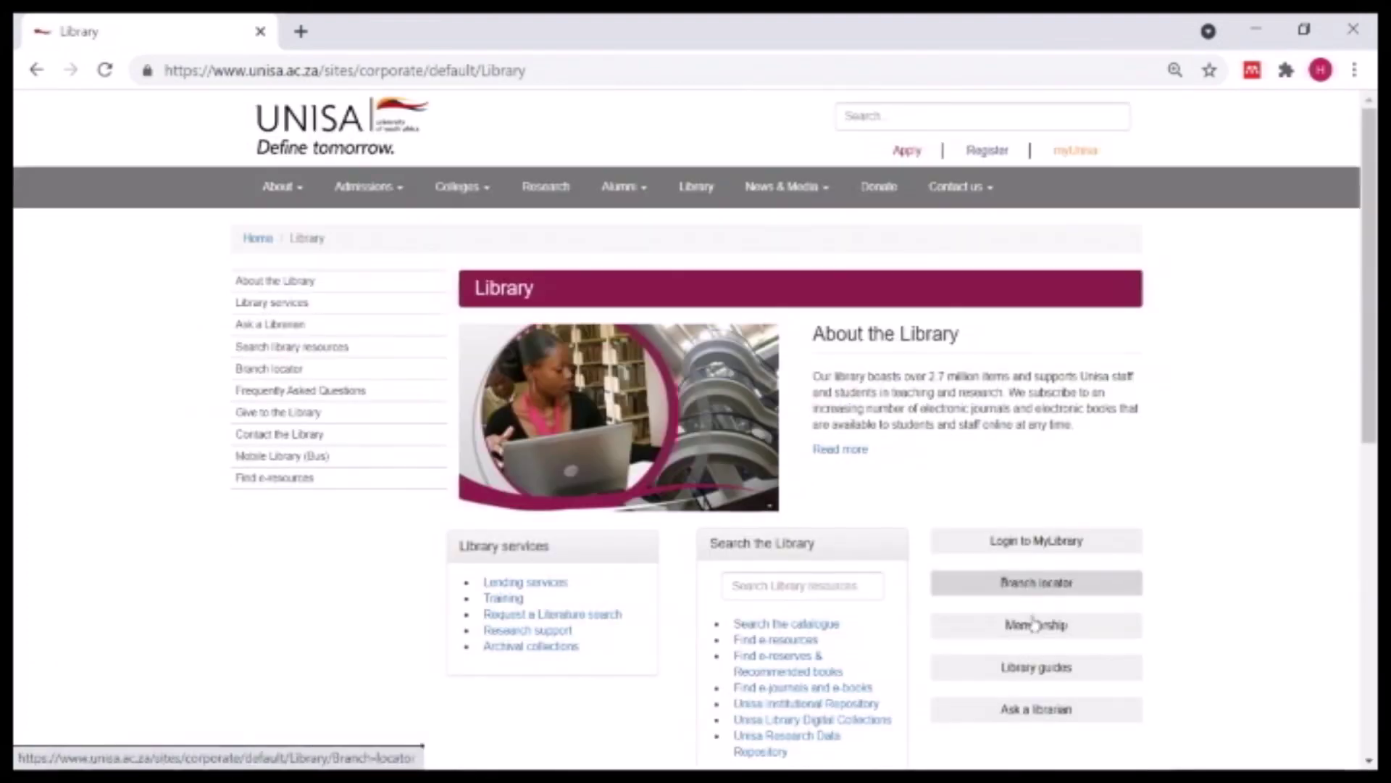
pyautogui.click(1035, 551)
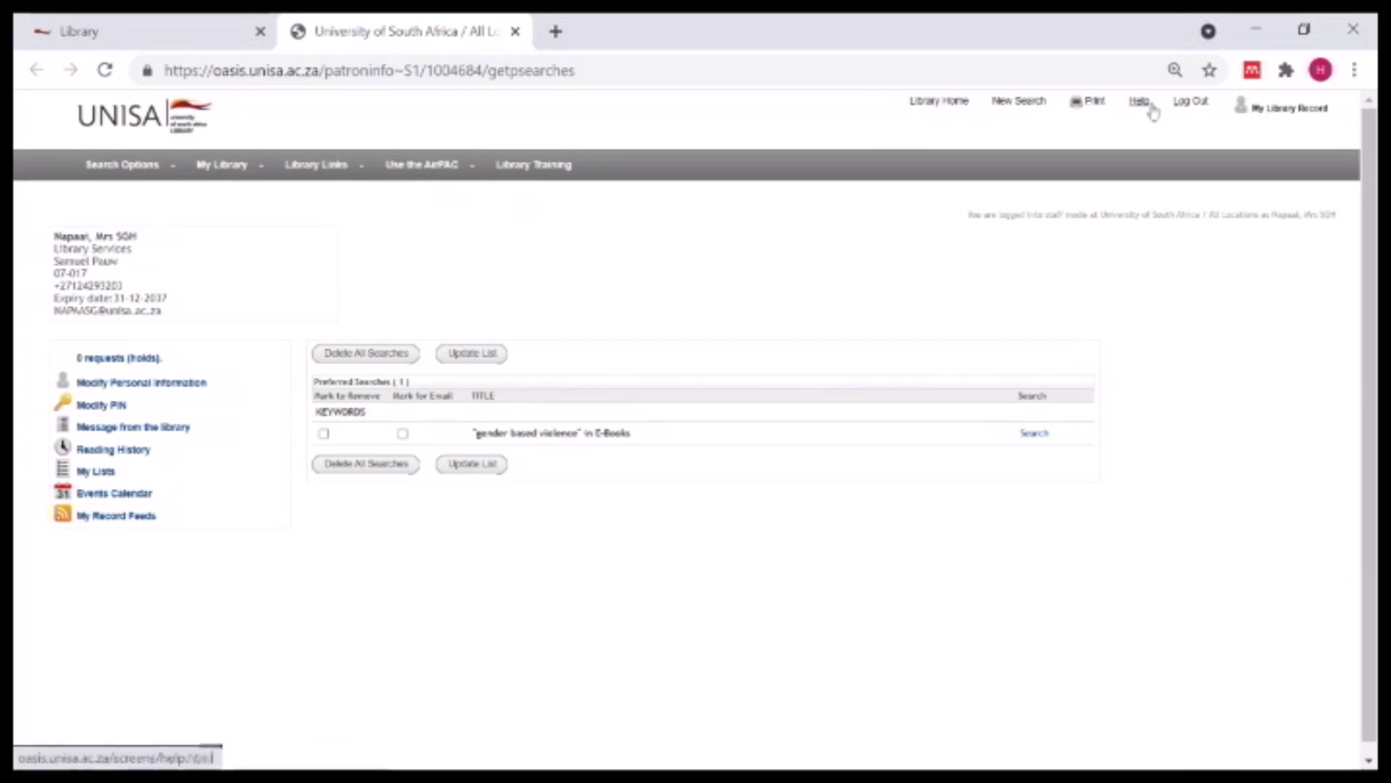
# - Log out of the OASIS account and open Library guides from the main Library page
pyautogui.click(1192, 103)
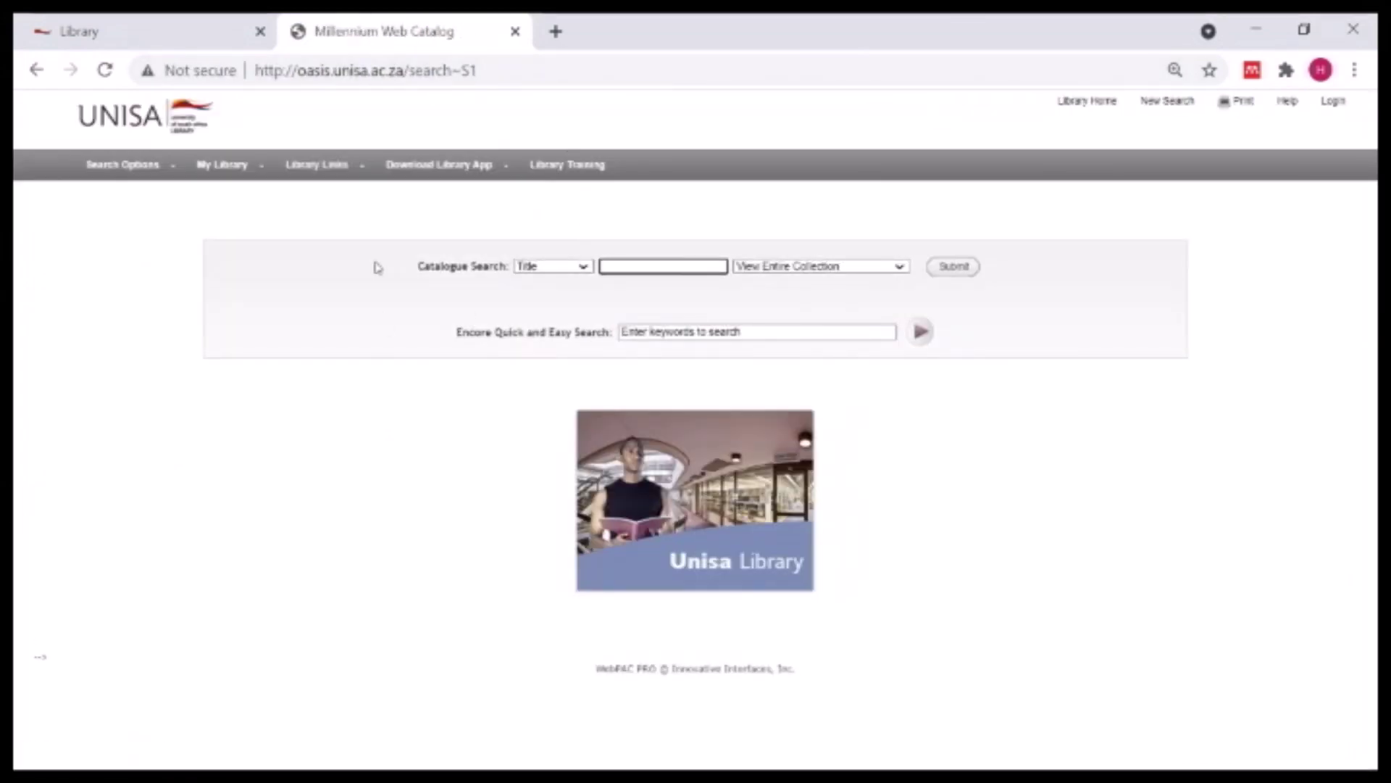
pyautogui.click(226, 35)
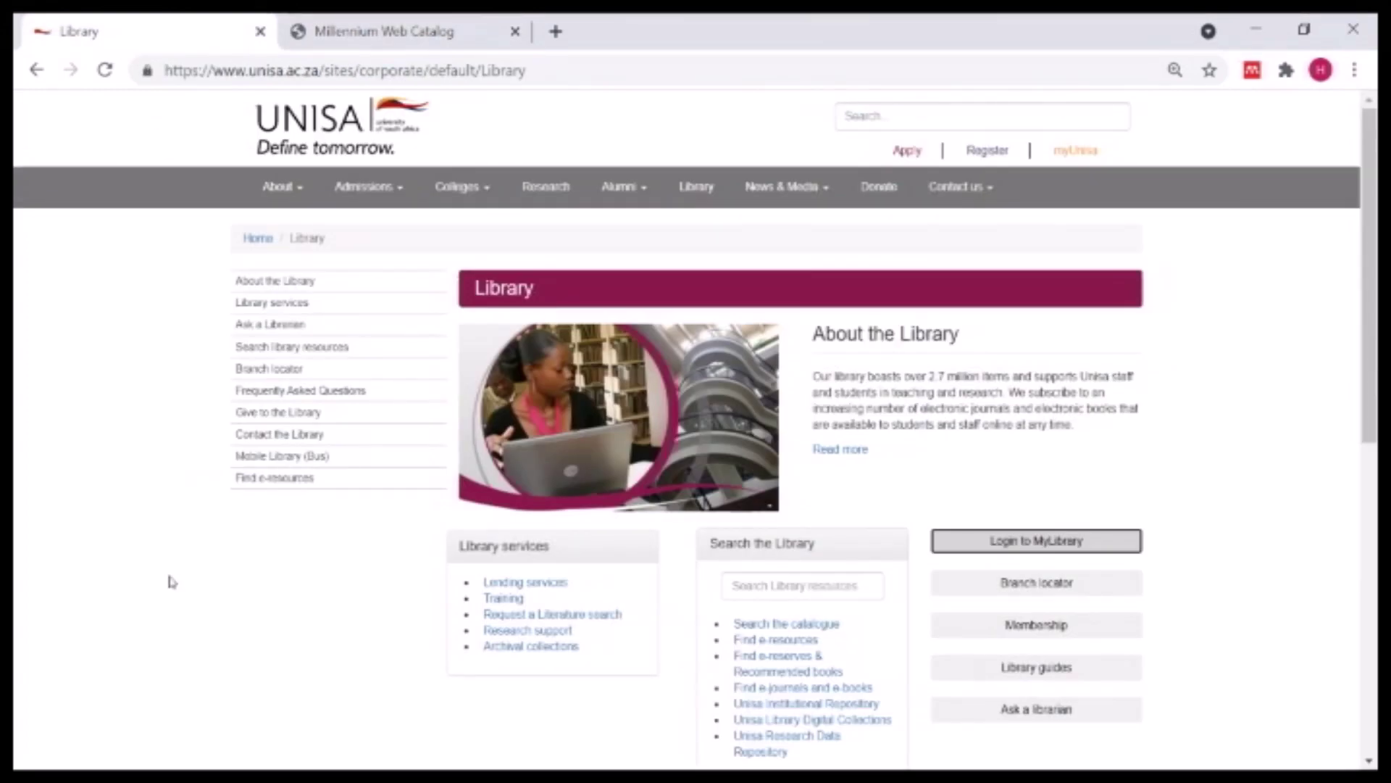
pyautogui.click(1054, 670)
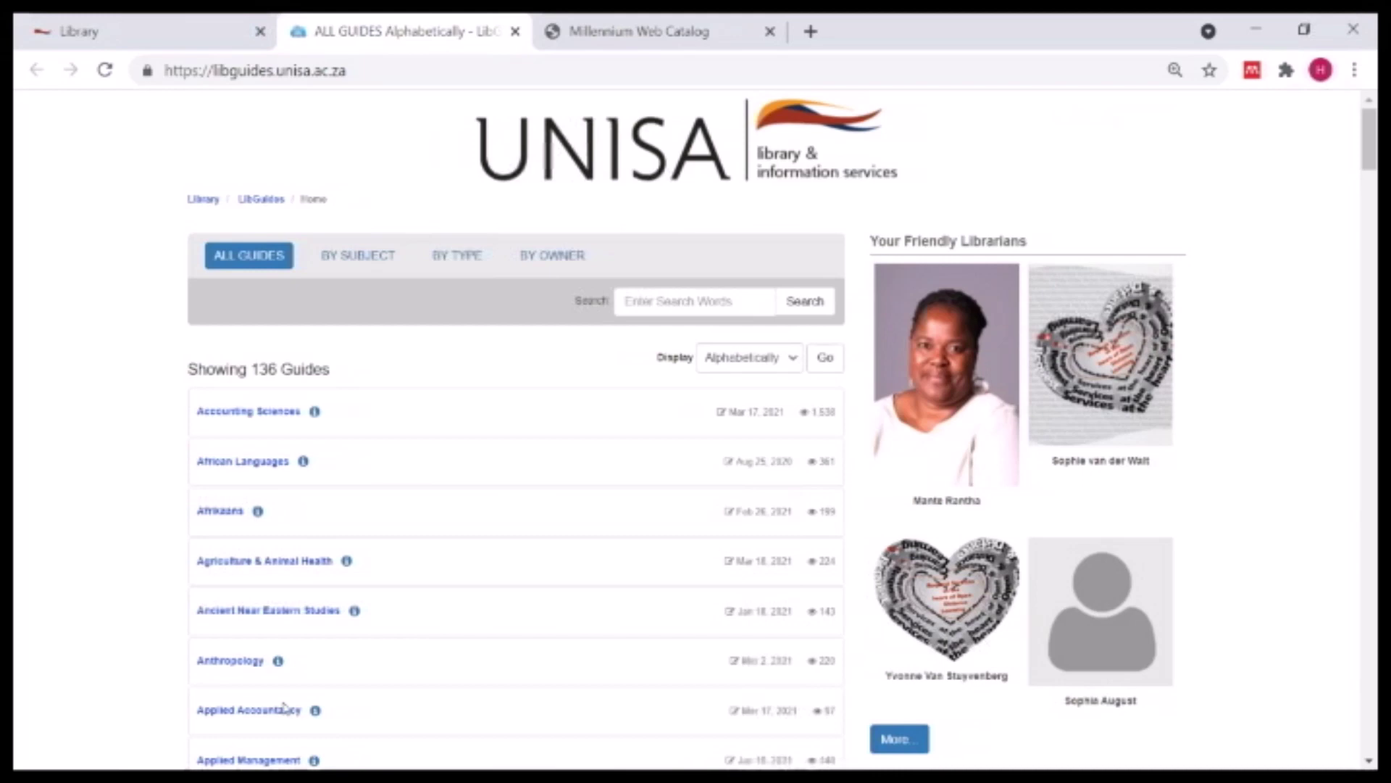
# - Scroll down the alphabetical All Guides list to the Information Science guide
pyautogui.scroll(-10, 511, 623)
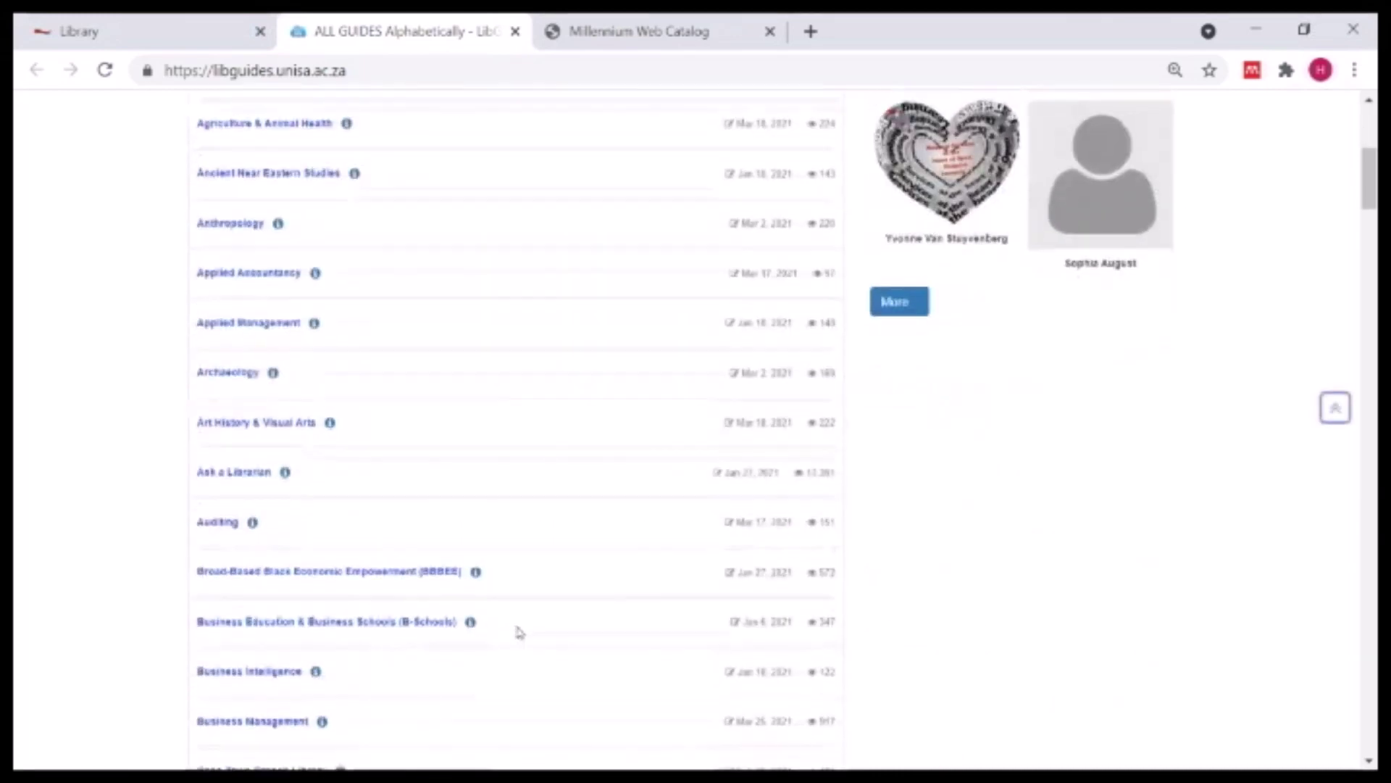
pyautogui.scroll(-12, 526, 635)
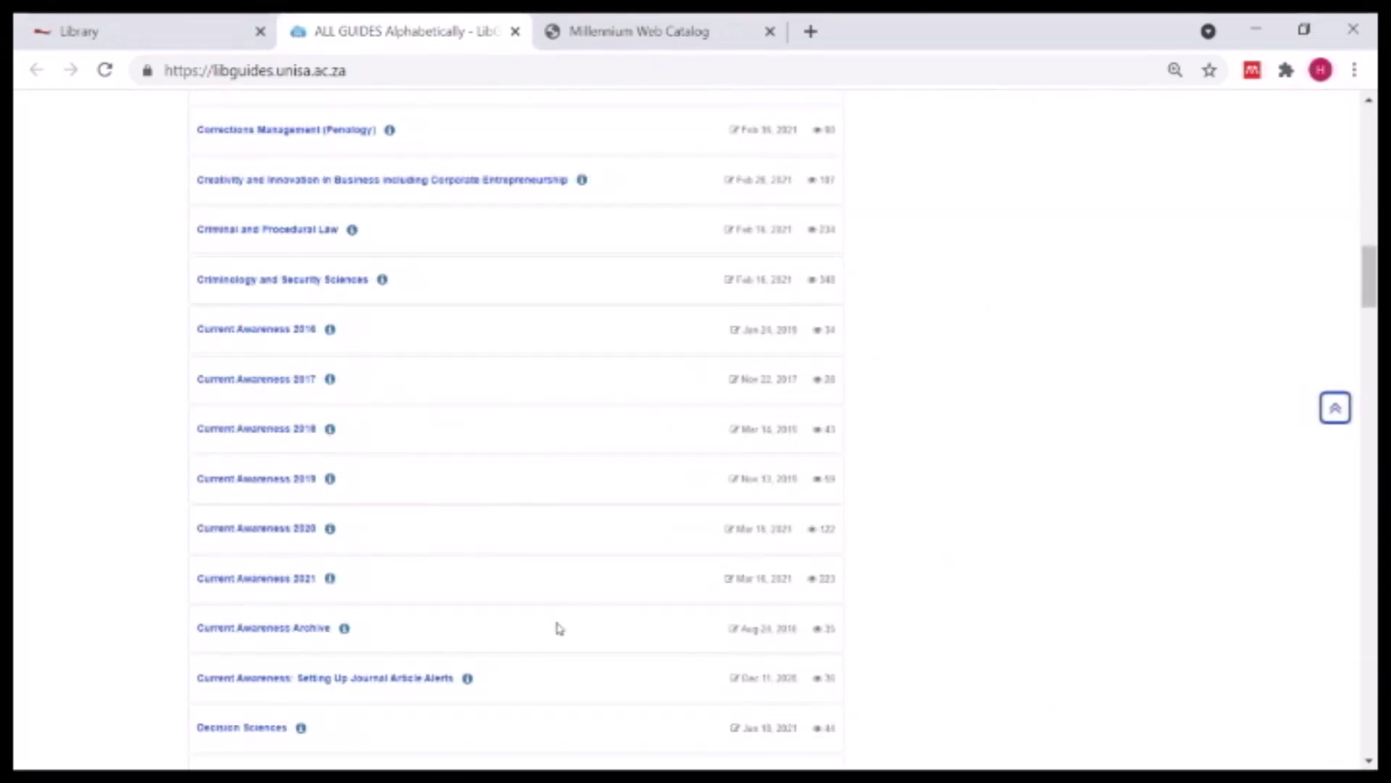
pyautogui.scroll(-15, 562, 624)
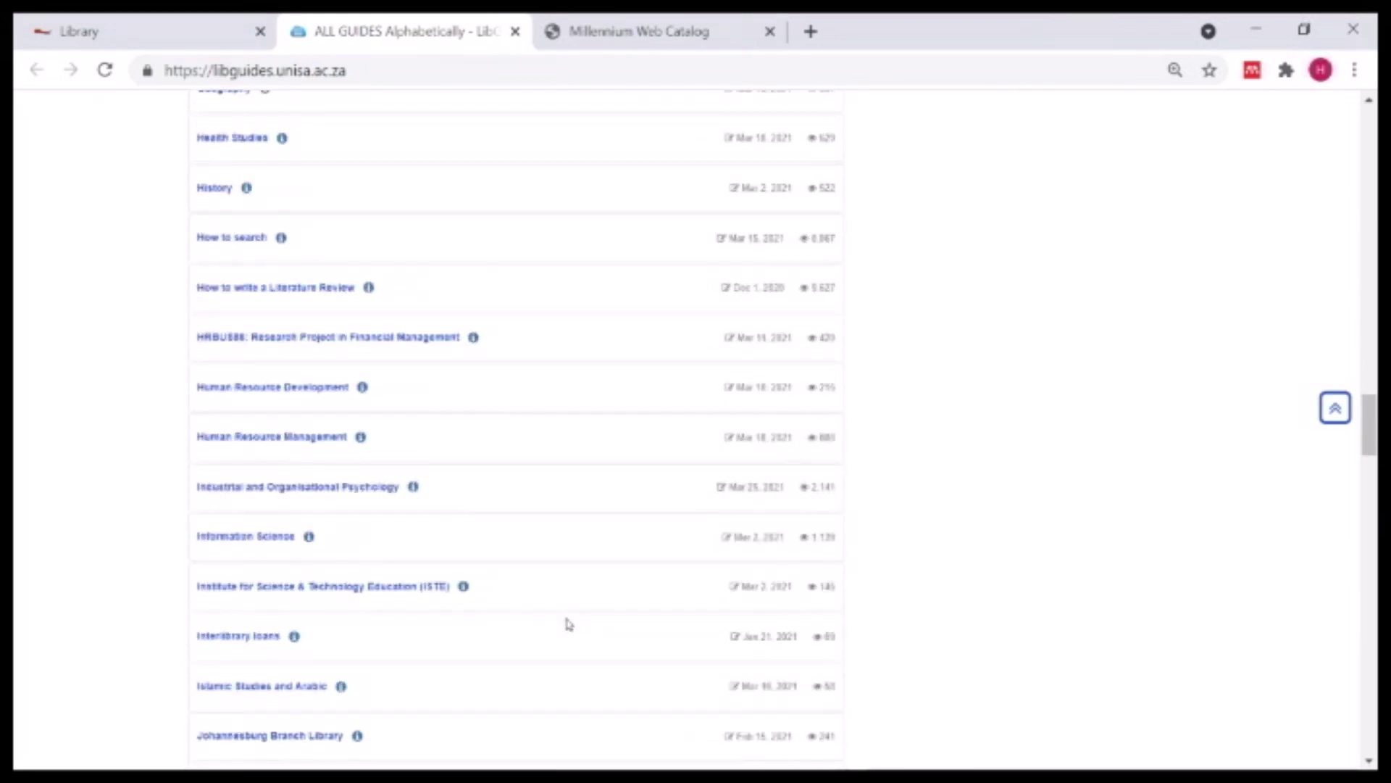
pyautogui.scroll(-1, 531, 484)
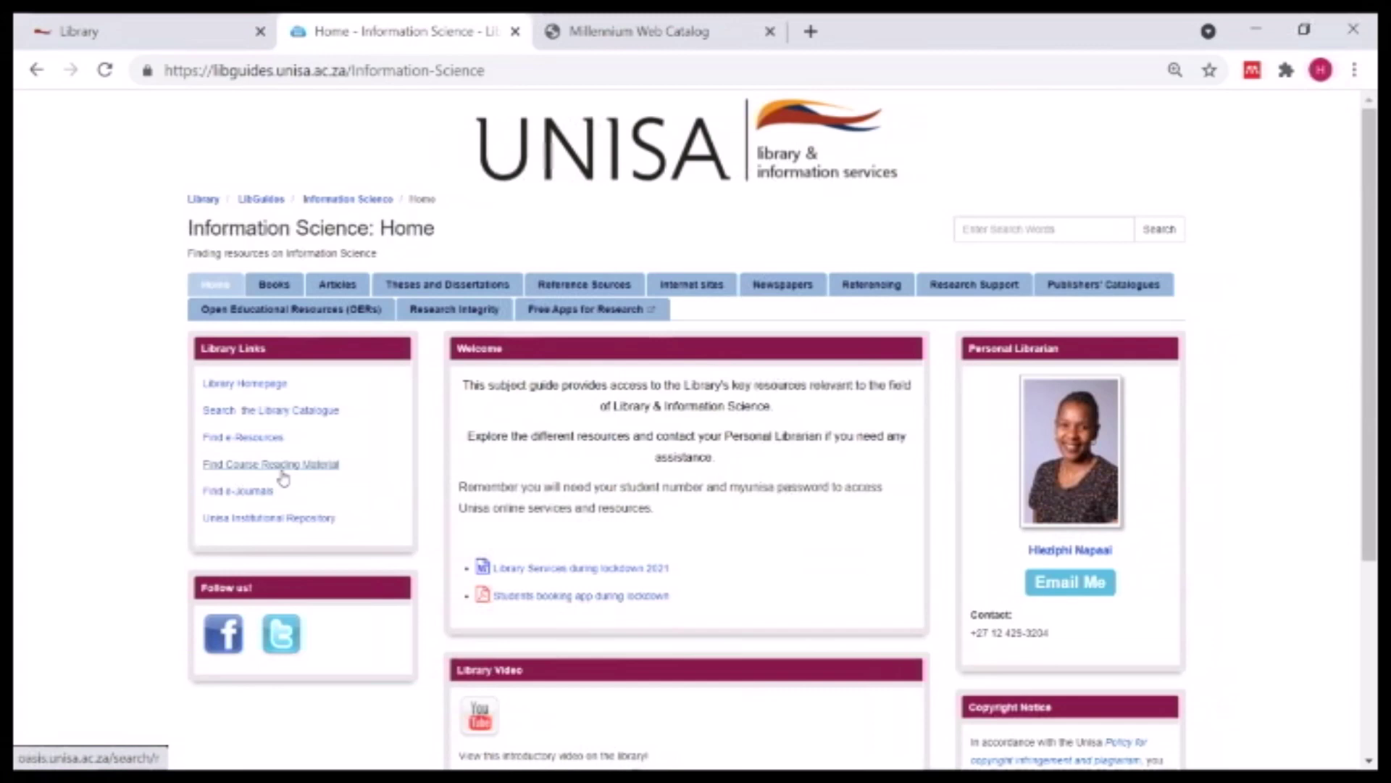
# - Switch the Information Science guide to its Books page
pyautogui.click(269, 287)
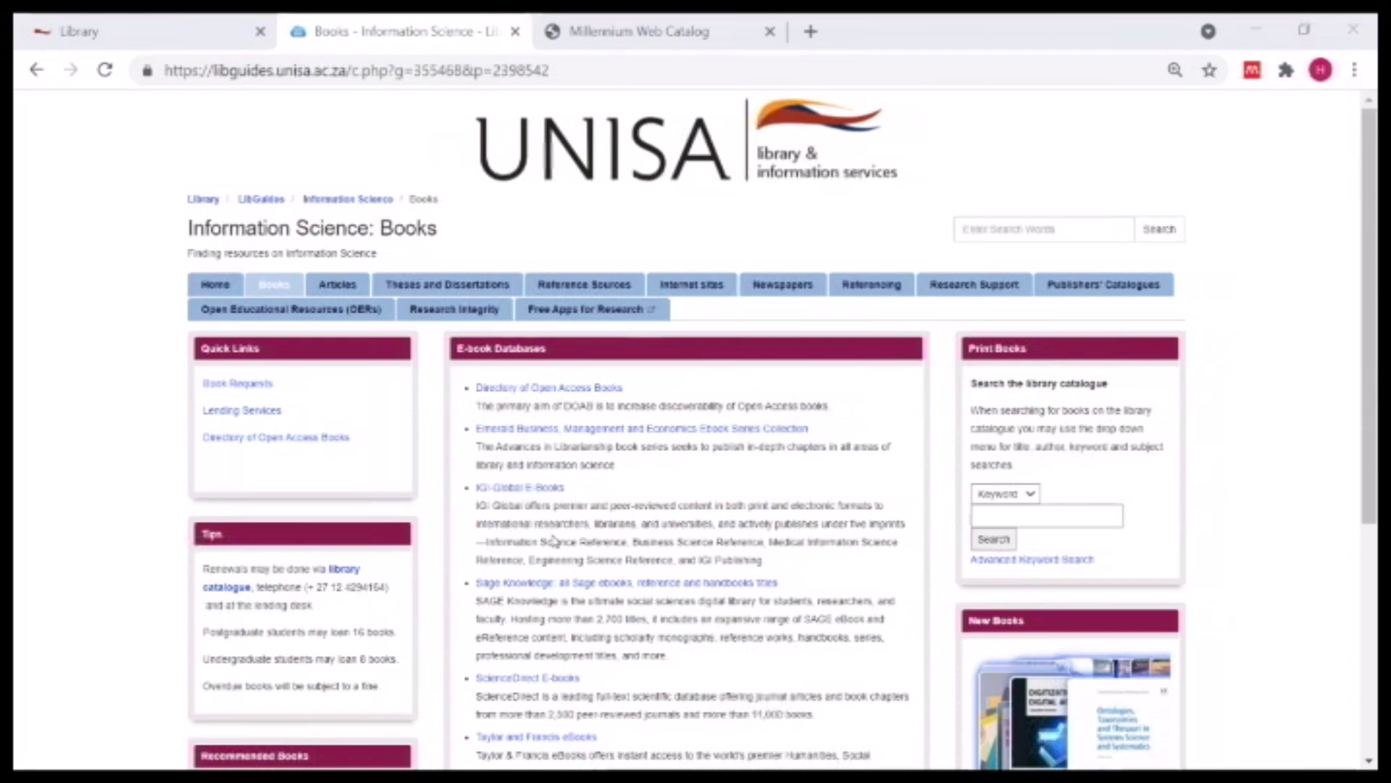
# - Open the Information Science guide's Articles page and browse its subject databases list
pyautogui.click(342, 290)
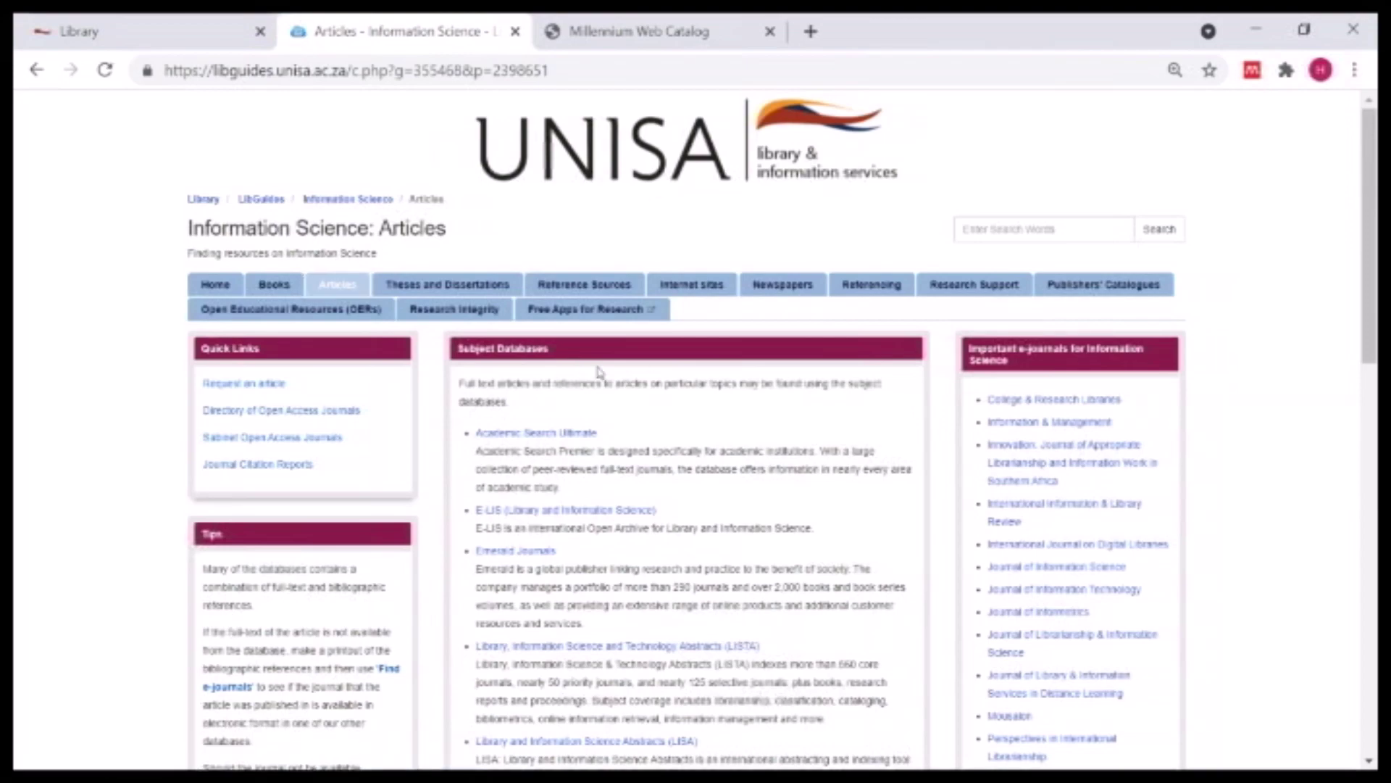
pyautogui.scroll(-9, 797, 463)
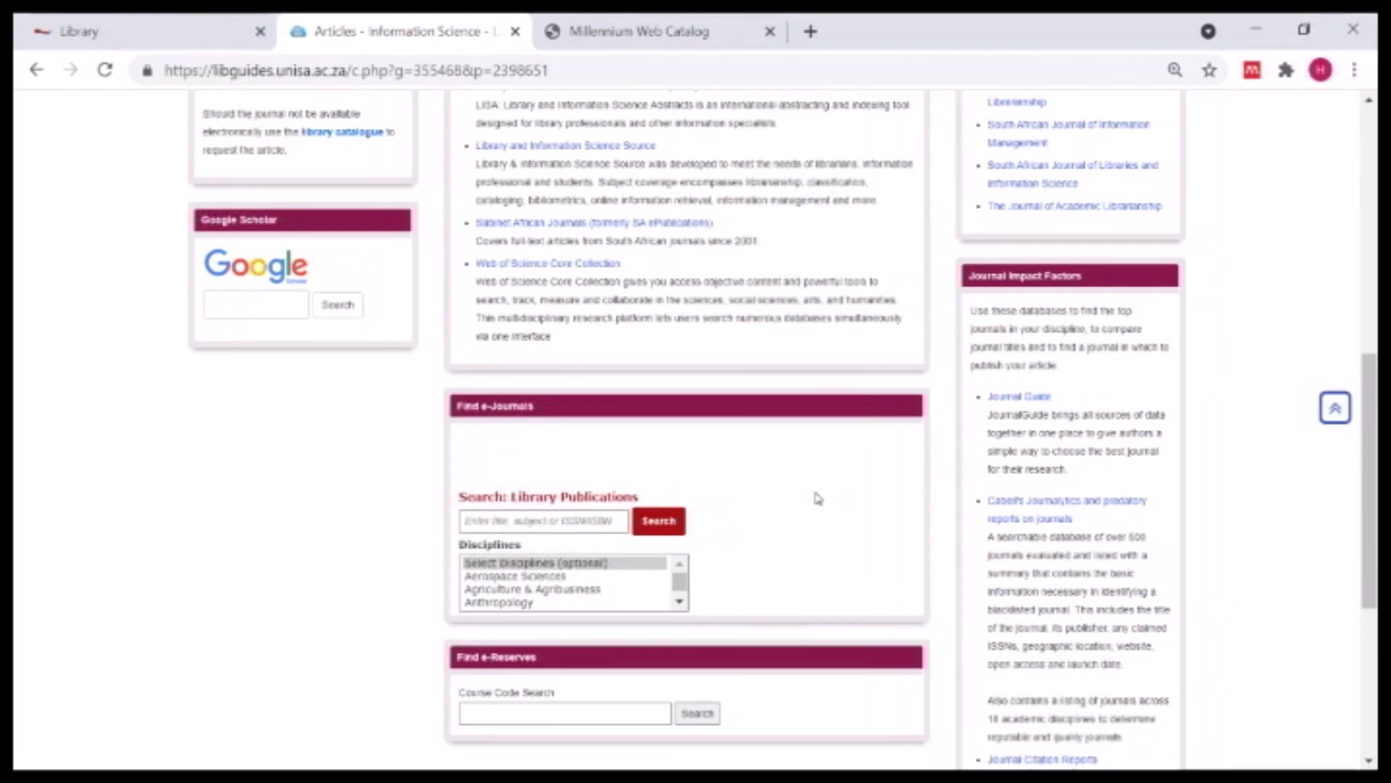
pyautogui.click(495, 709)
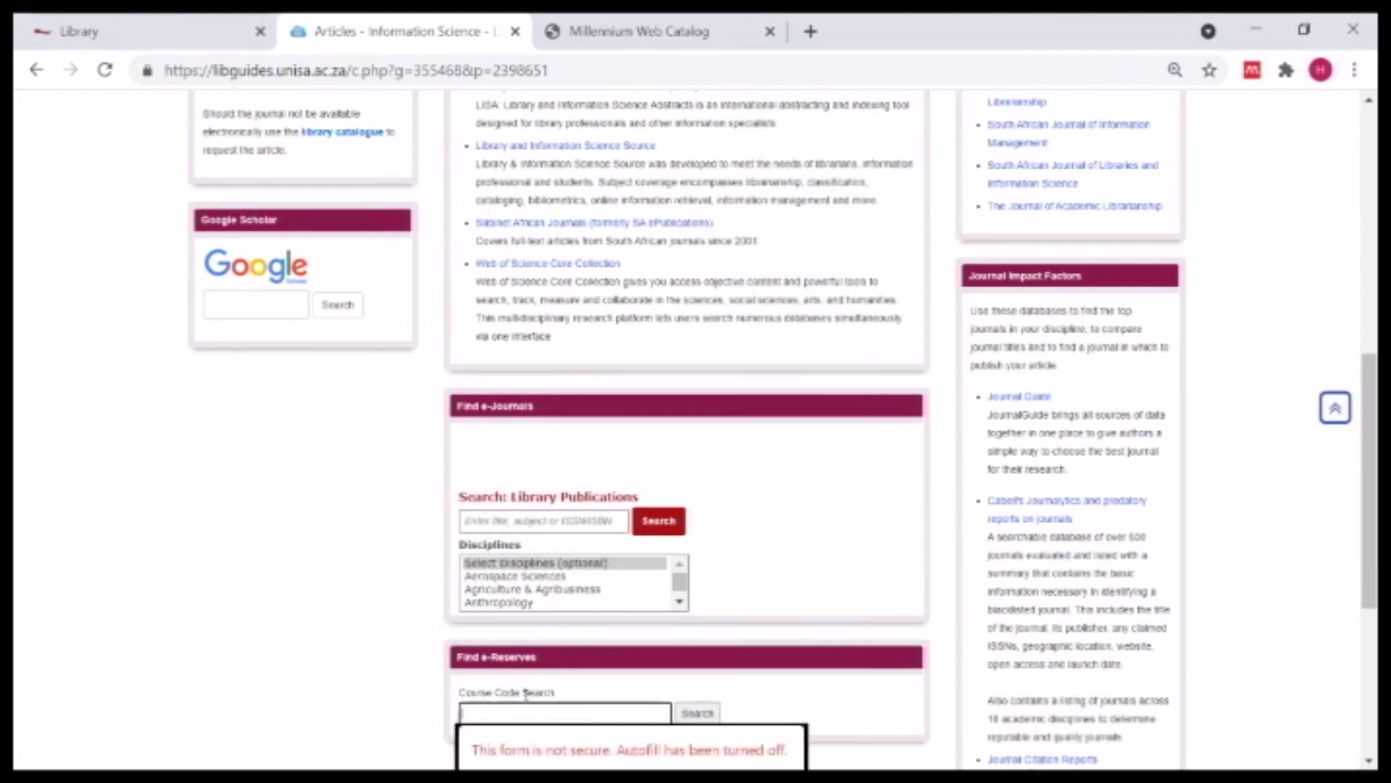
pyautogui.click(809, 696)
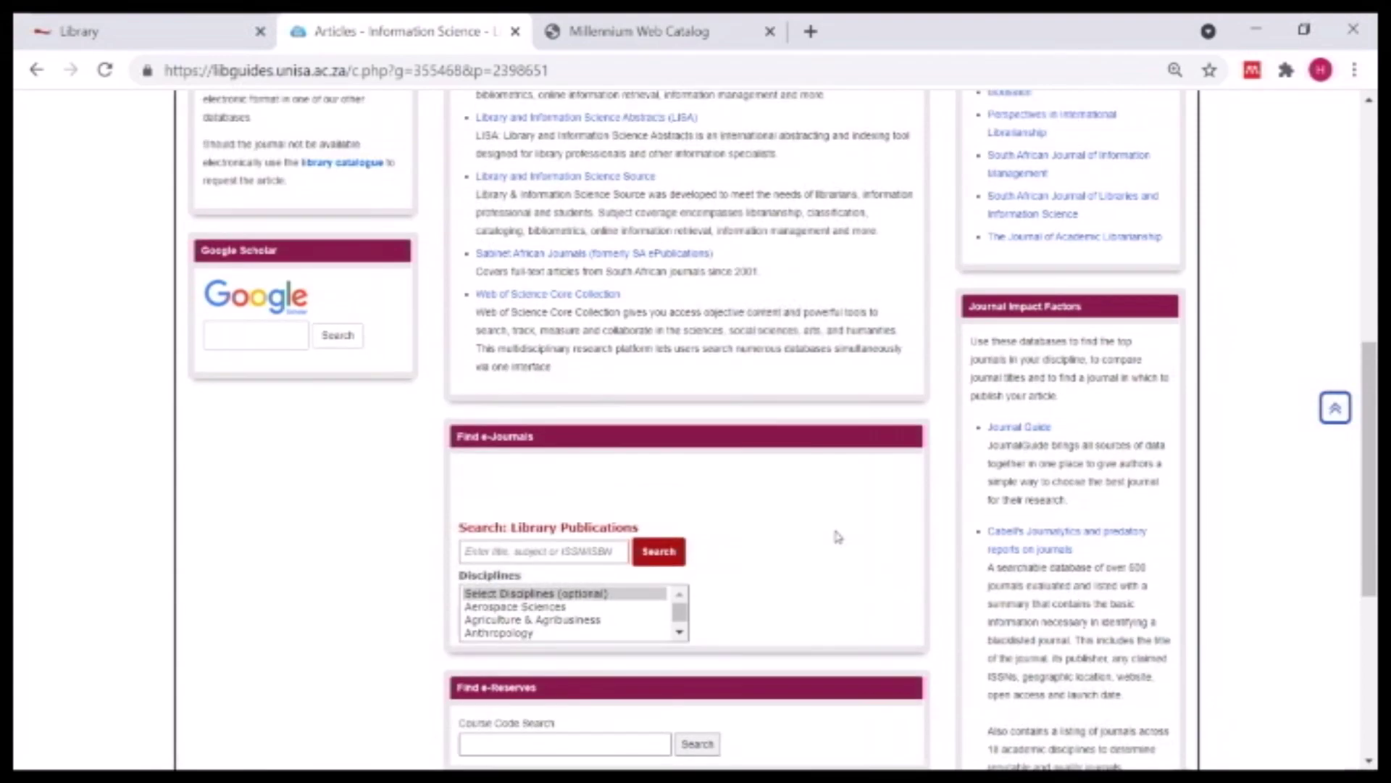
pyautogui.scroll(6, 834, 529)
pyautogui.scroll(3, 838, 509)
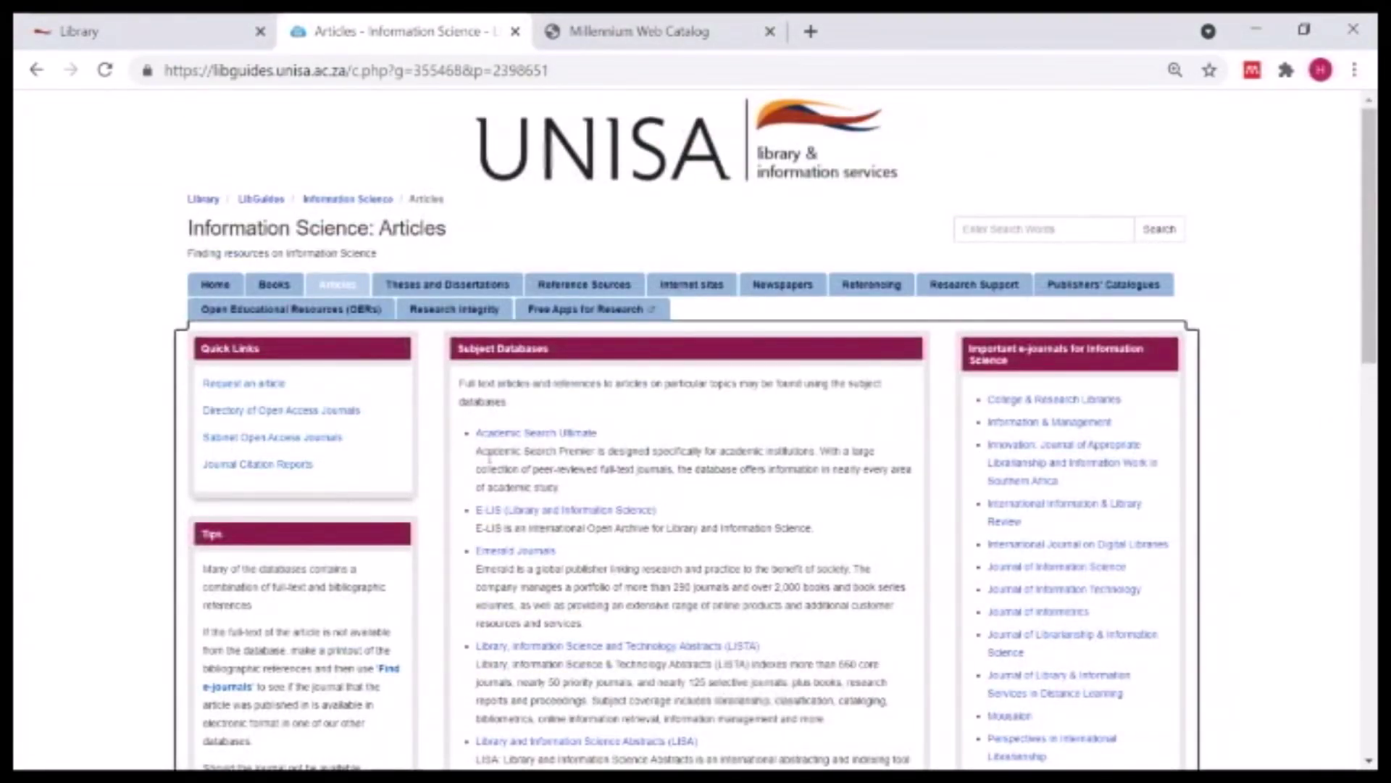
# - Open Academic Search Ultimate in EBSCOhost Advanced Search, retrying after a broken 404 tab
pyautogui.click(512, 435)
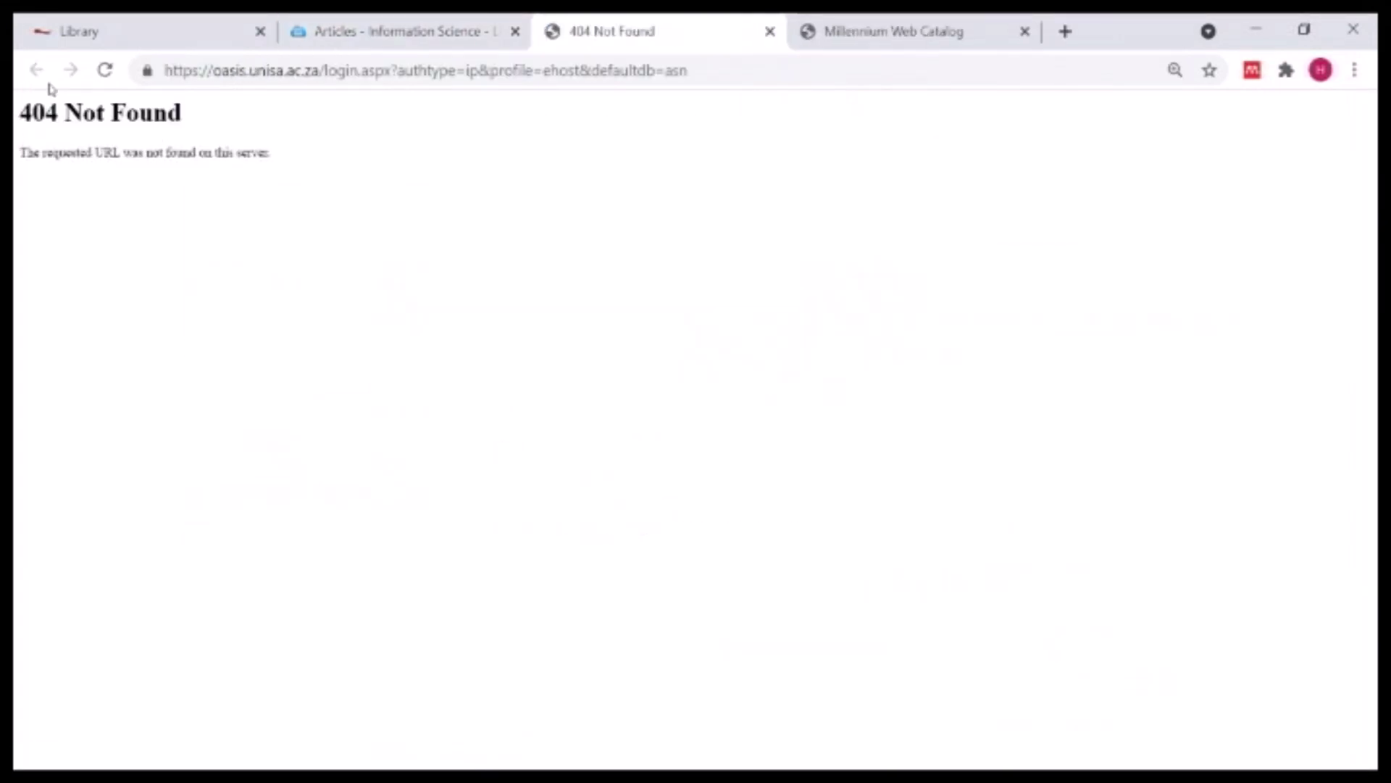
pyautogui.click(769, 31)
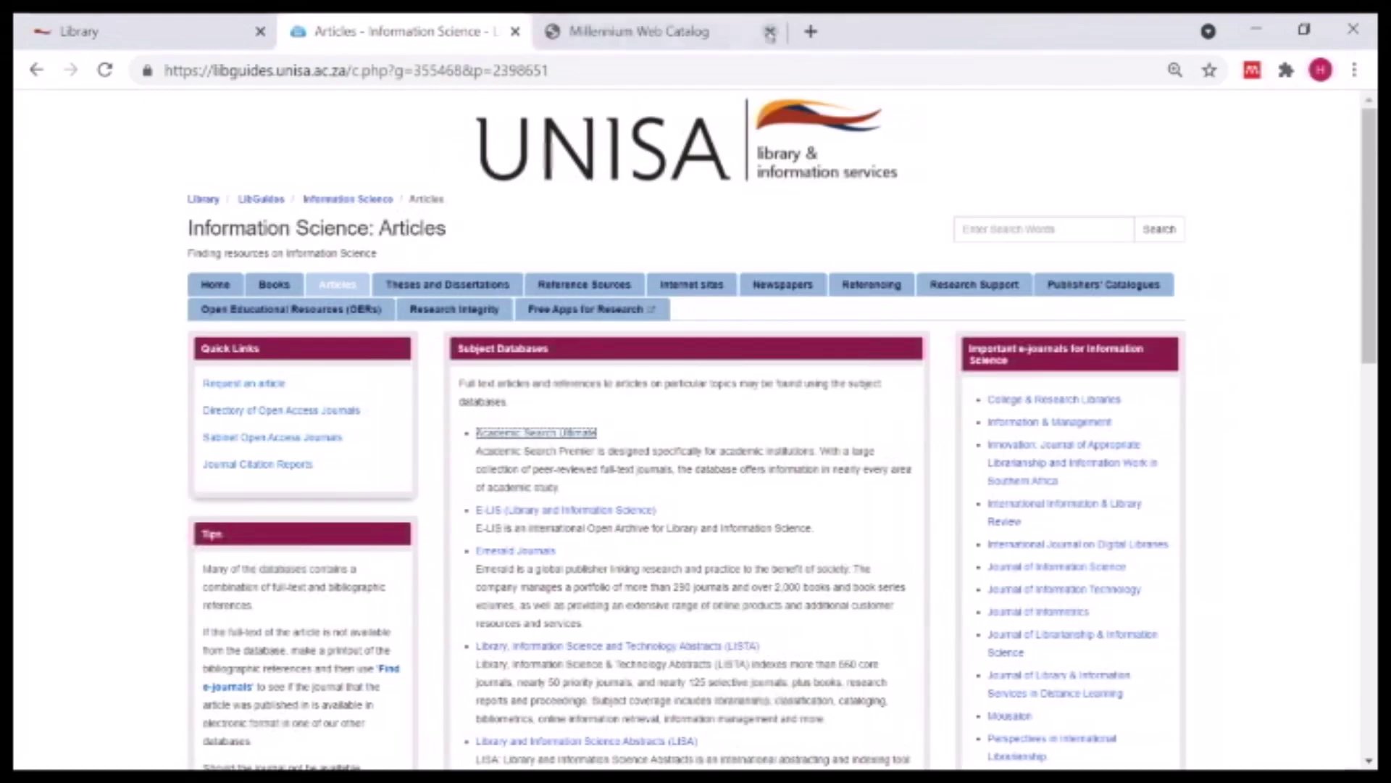
pyautogui.click(537, 437)
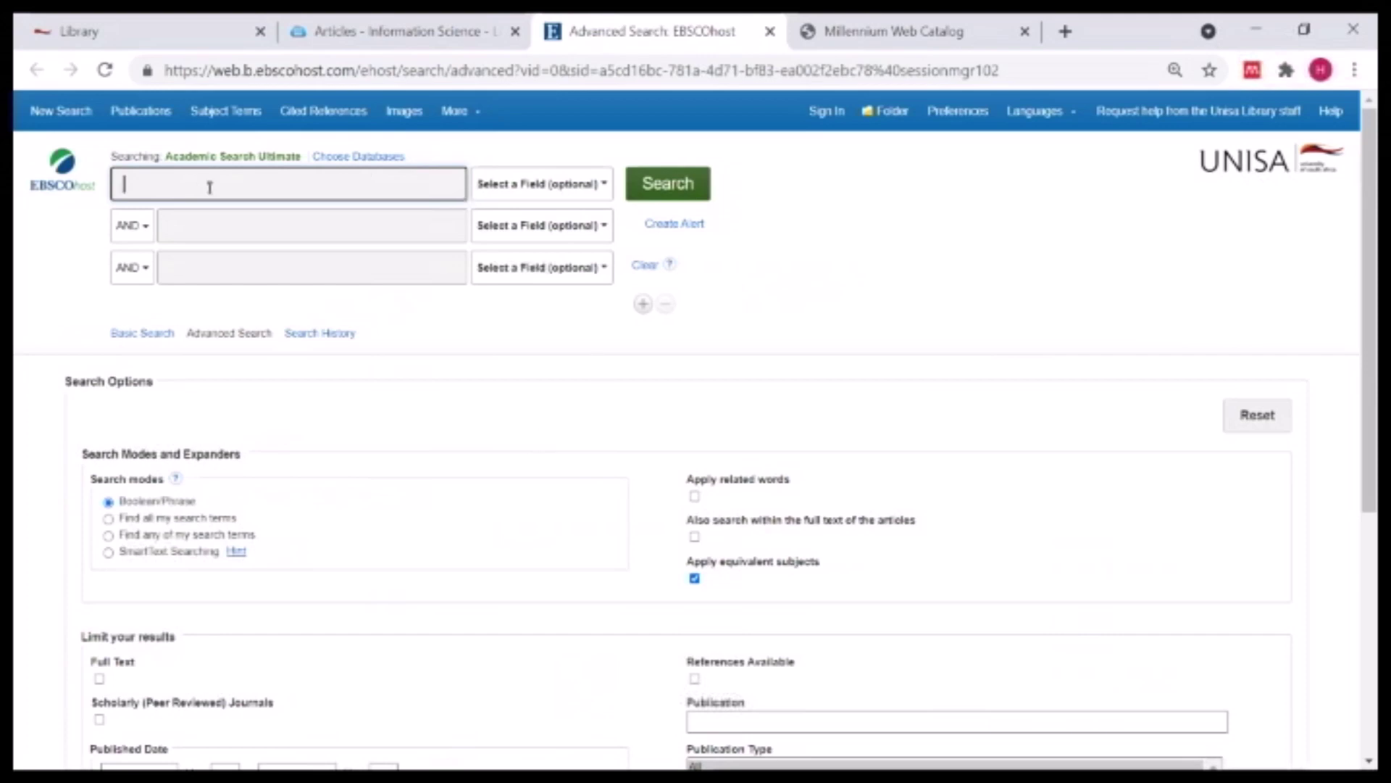
# - Open the Choose Databases list and browse the available databases
pyautogui.click(382, 161)
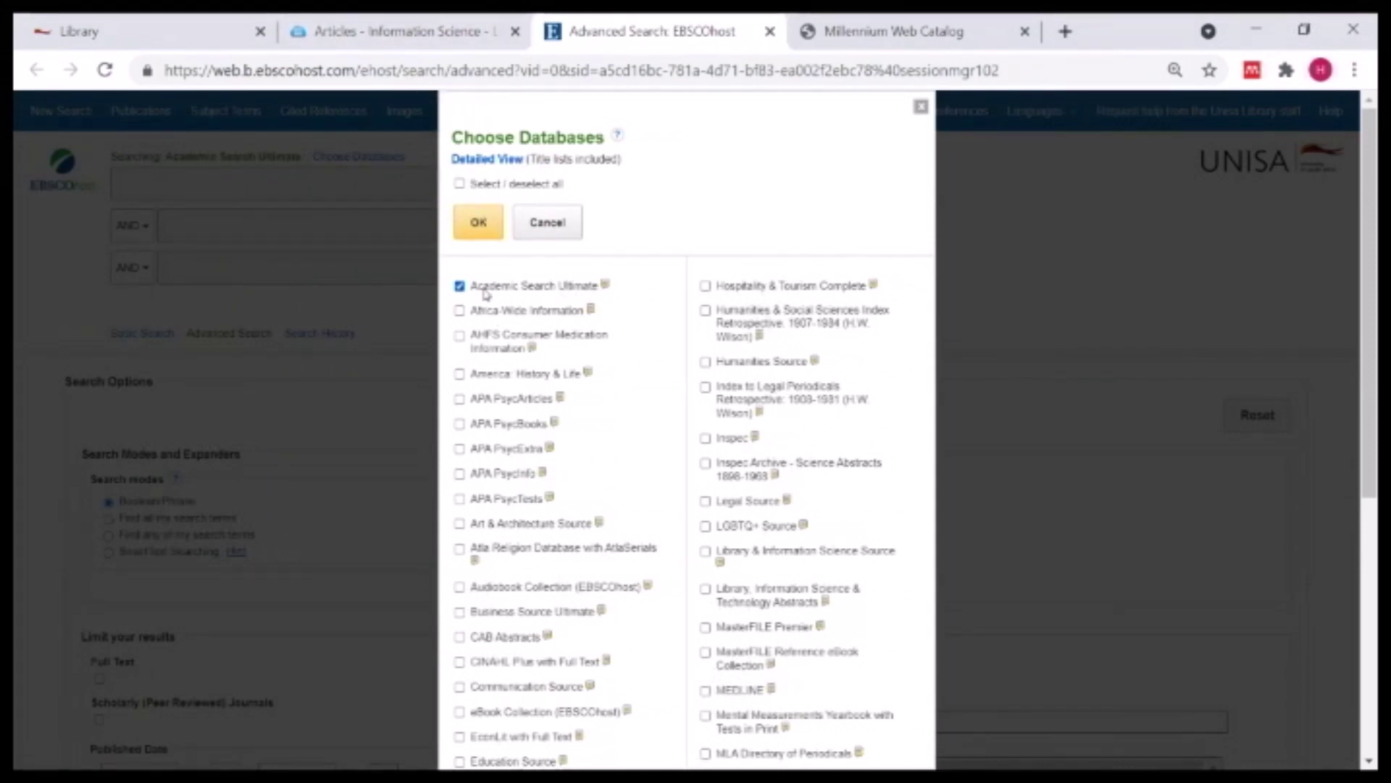
pyautogui.scroll(-2, 882, 433)
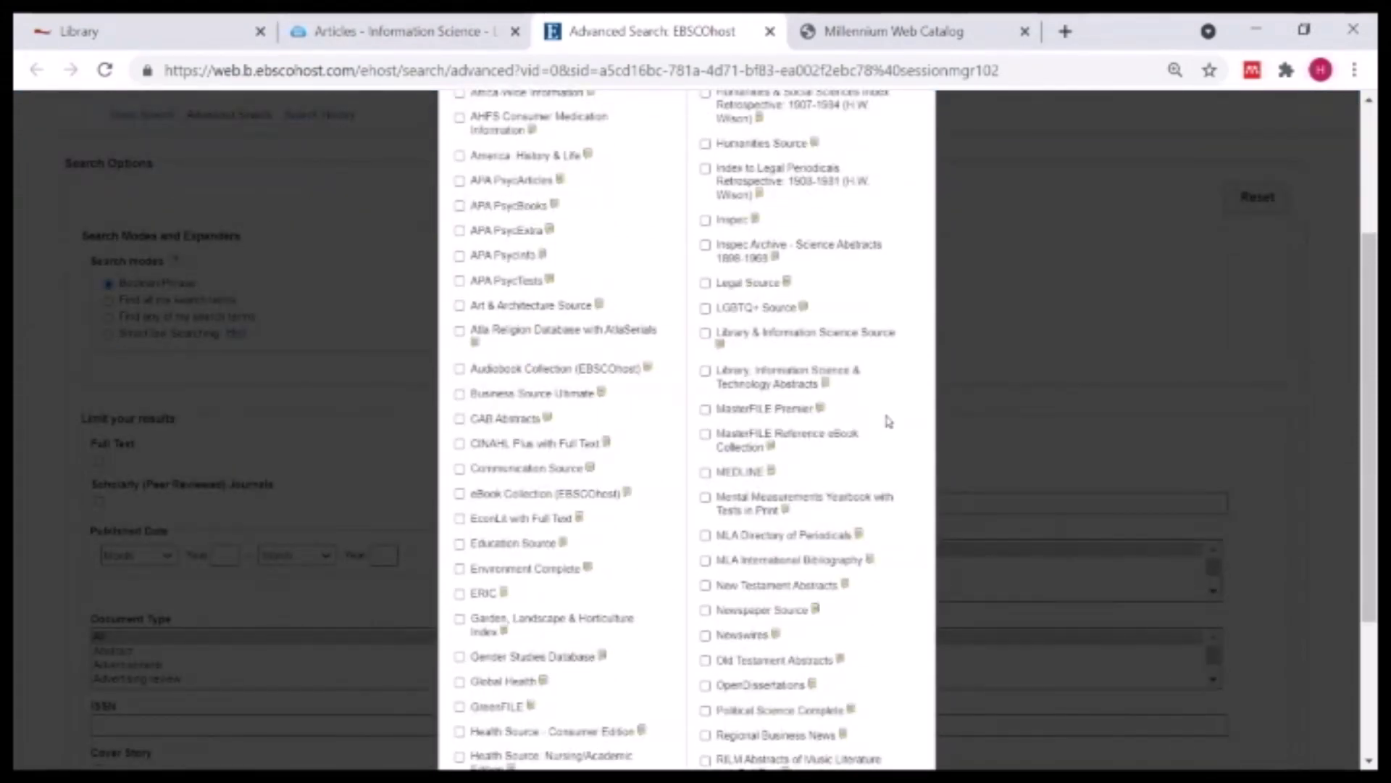
pyautogui.scroll(3, 885, 427)
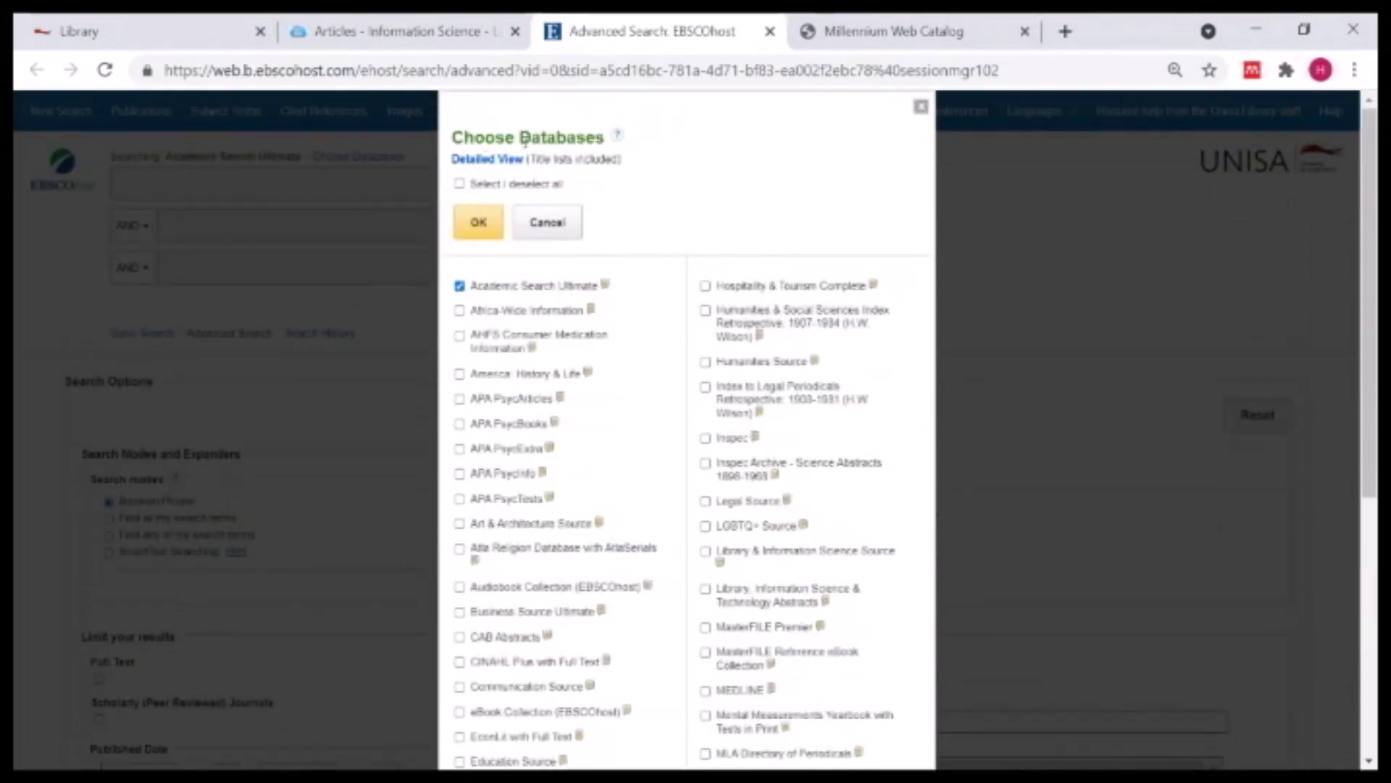
pyautogui.scroll(-6, 698, 211)
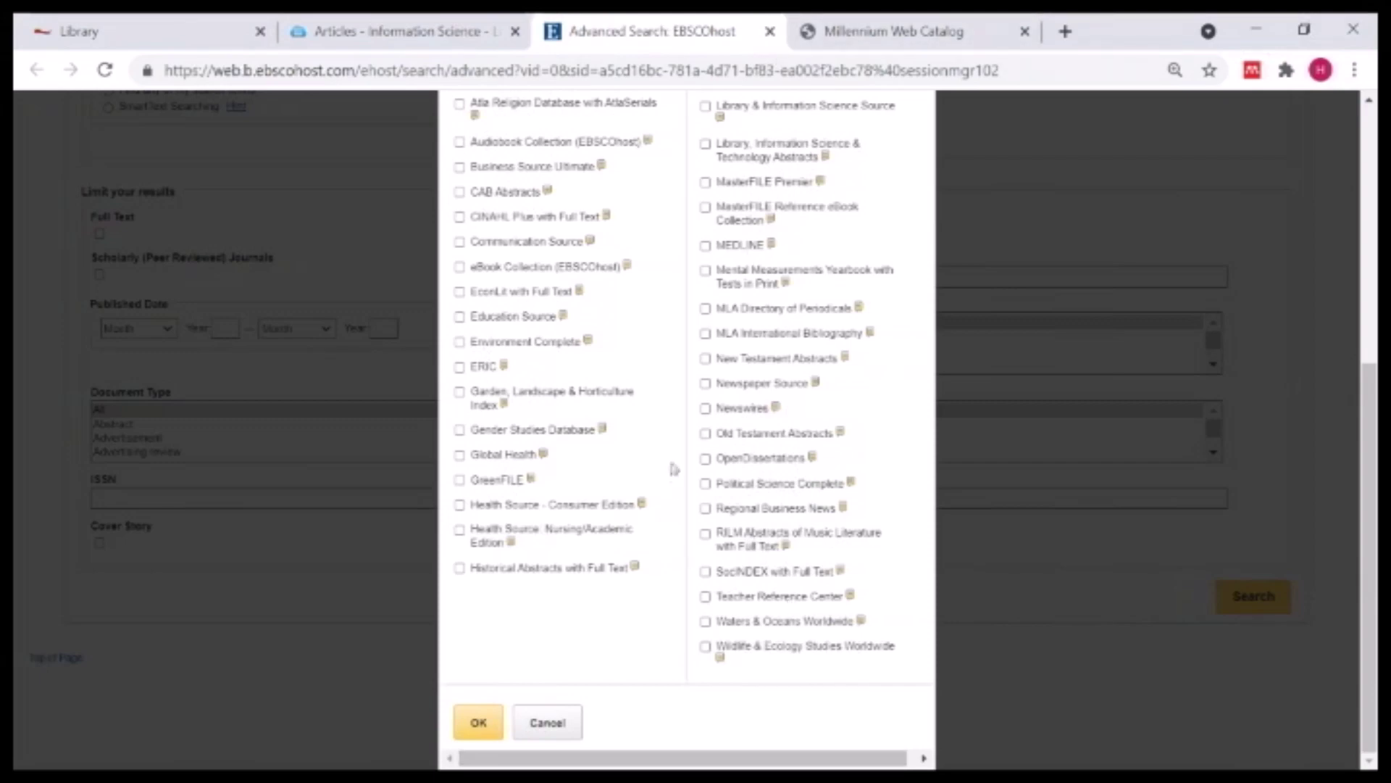
pyautogui.scroll(5, 671, 382)
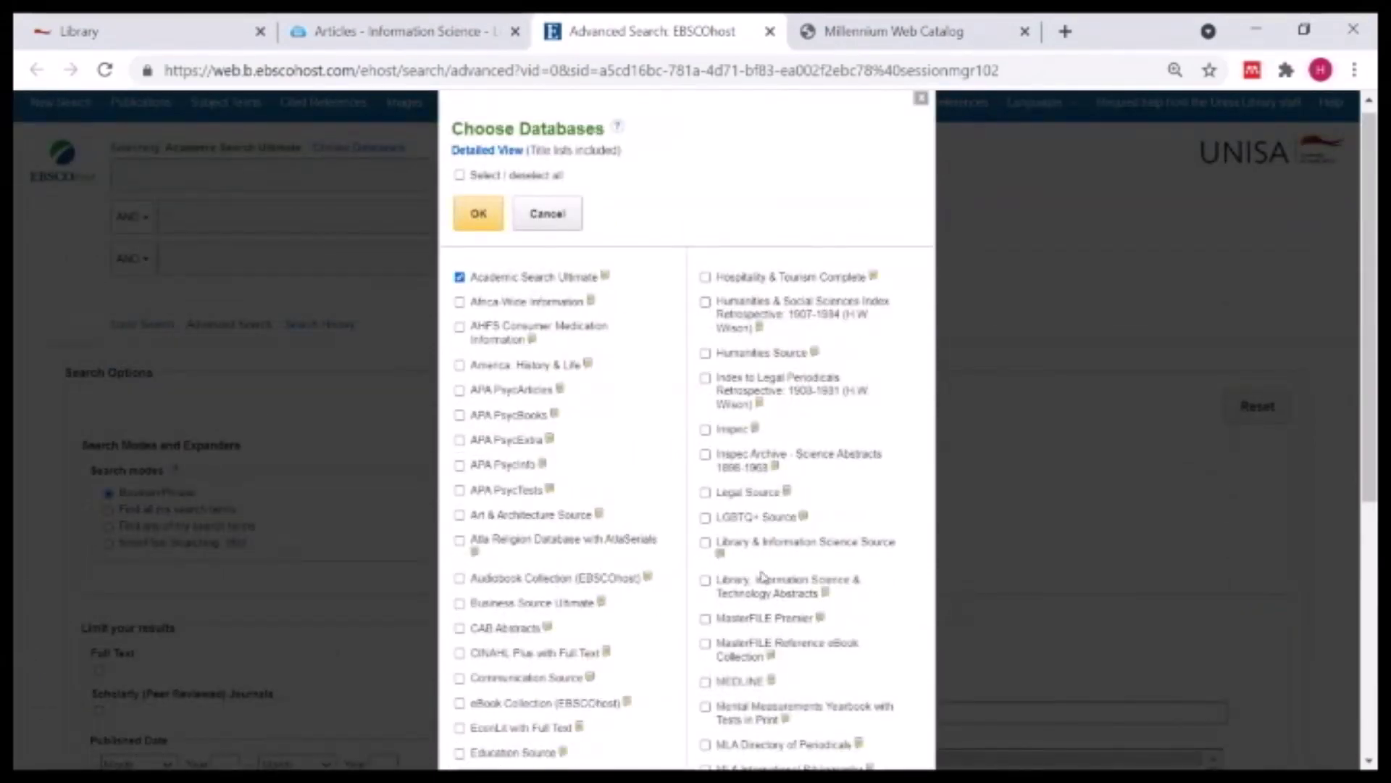
pyautogui.scroll(-5, 665, 655)
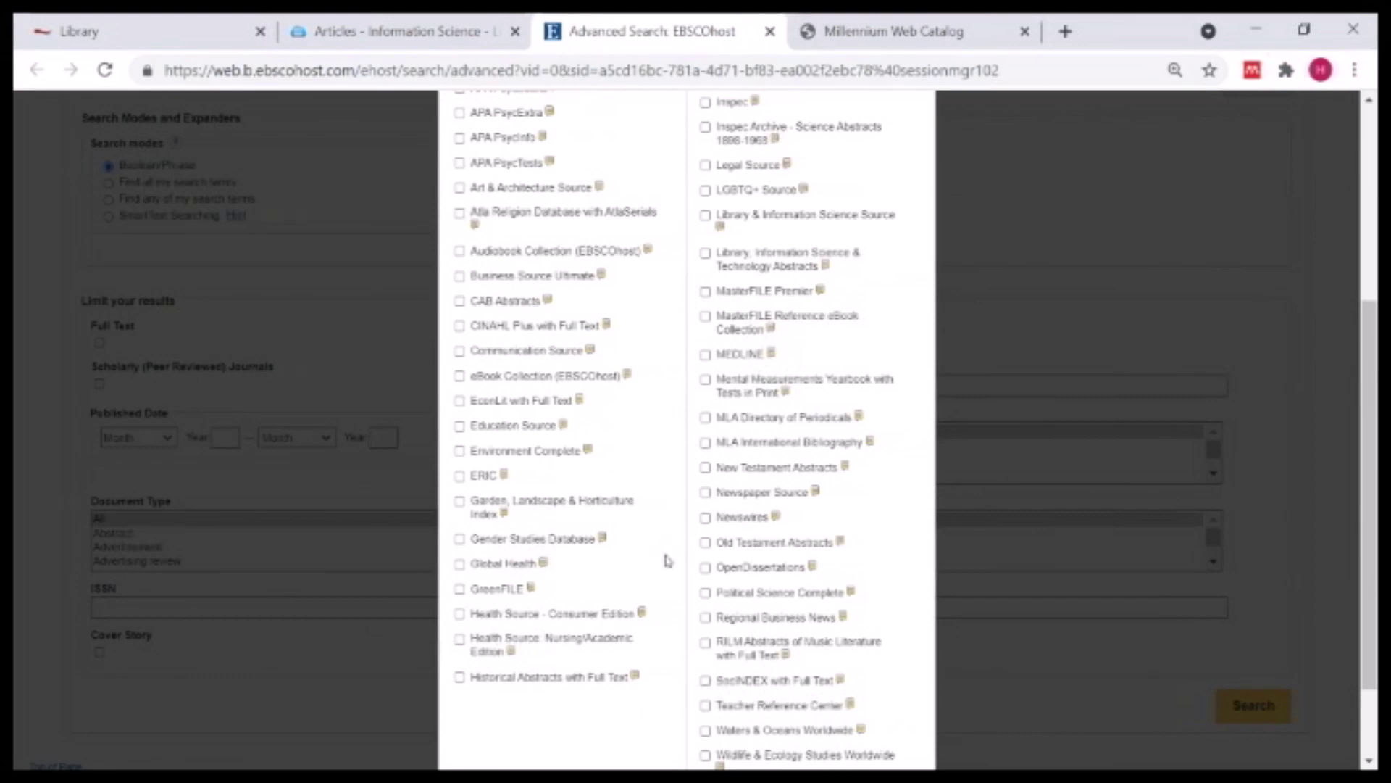
pyautogui.scroll(2, 664, 646)
pyautogui.scroll(2, 664, 645)
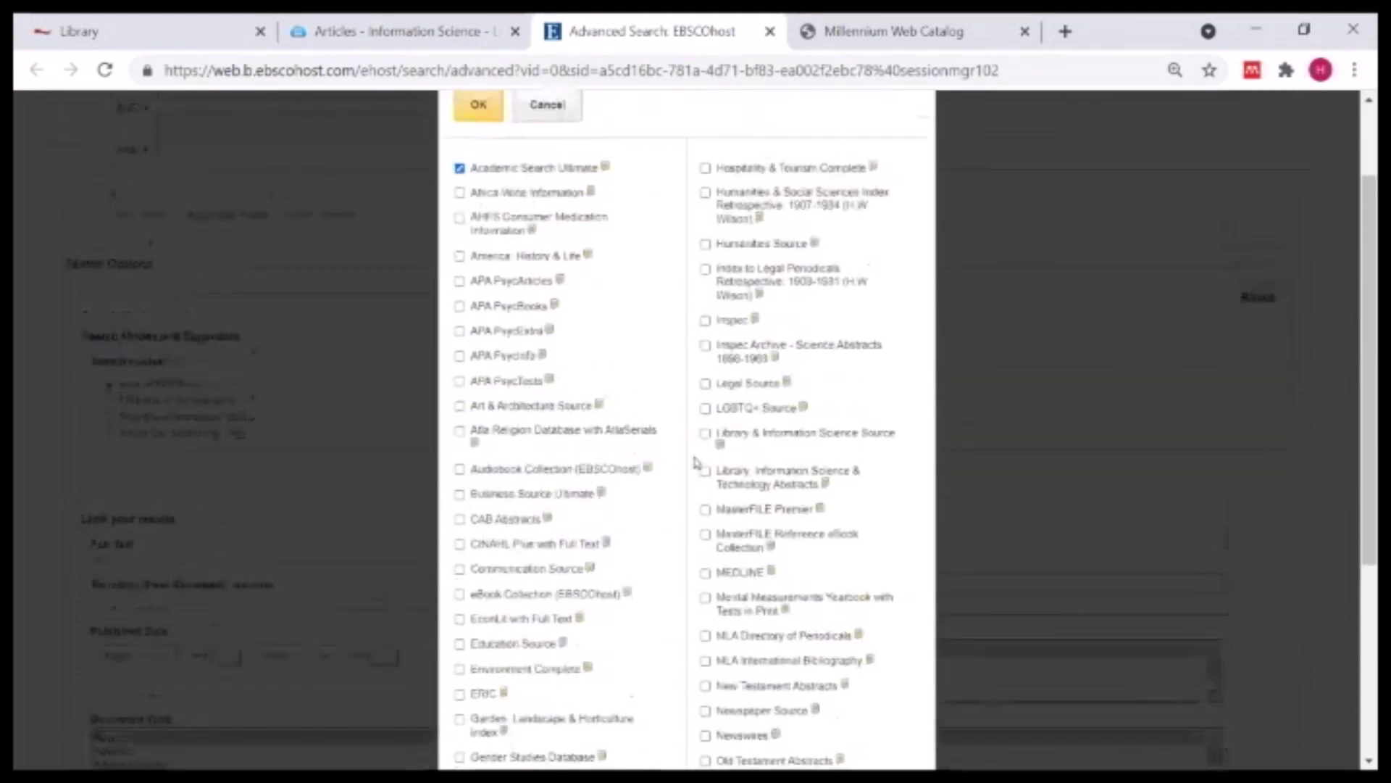
# - Tick Africa-Wide Information alongside Academic Search Ultimate and review the rest of the list
pyautogui.click(459, 192)
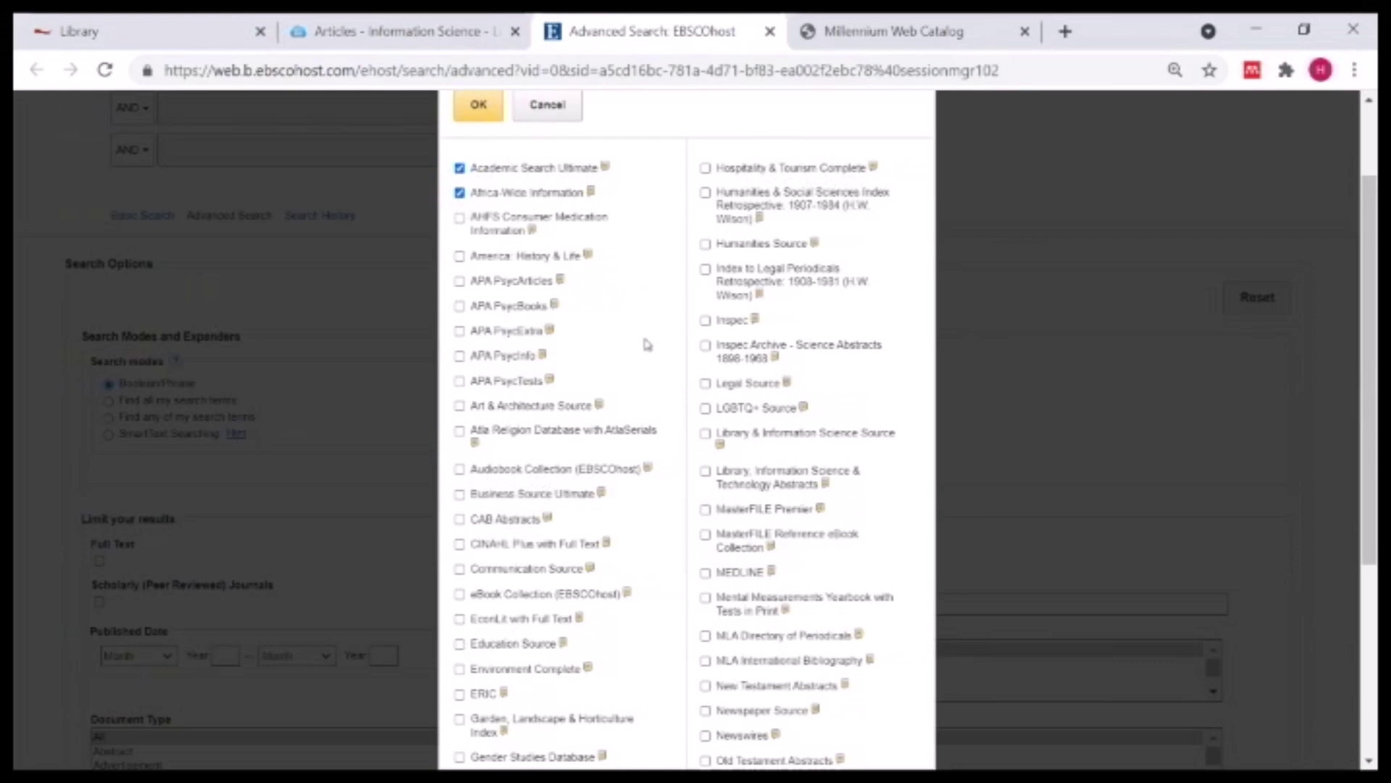
pyautogui.scroll(-3, 649, 354)
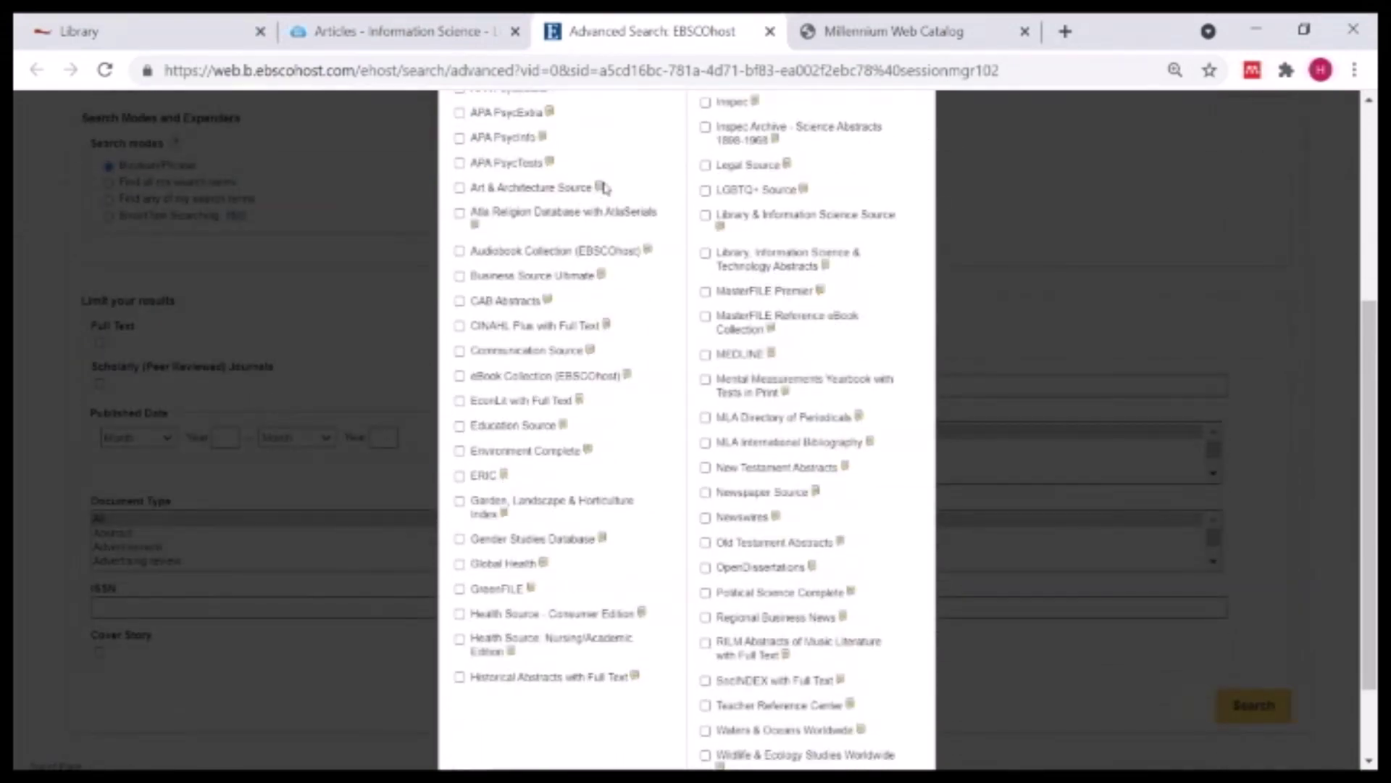
pyautogui.scroll(5, 604, 189)
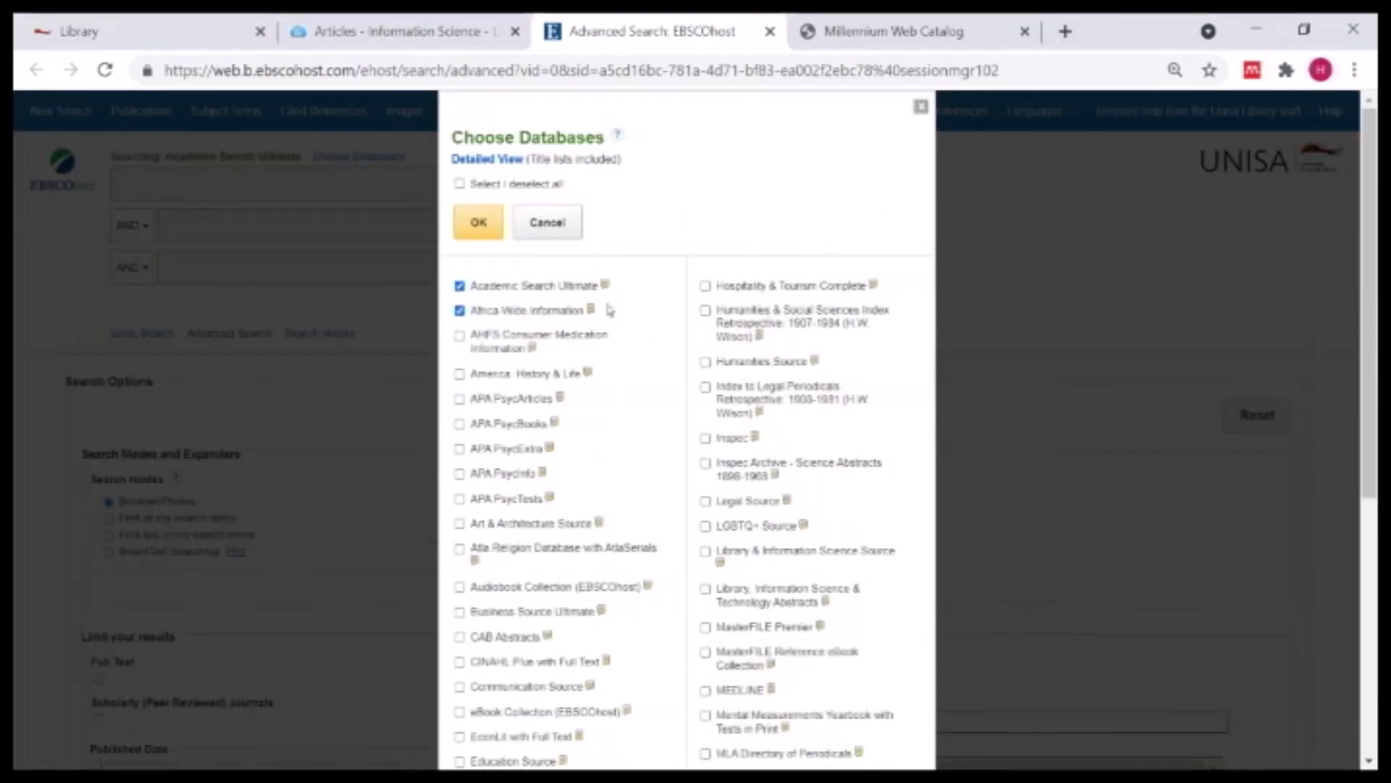
pyautogui.moveTo(606, 288)
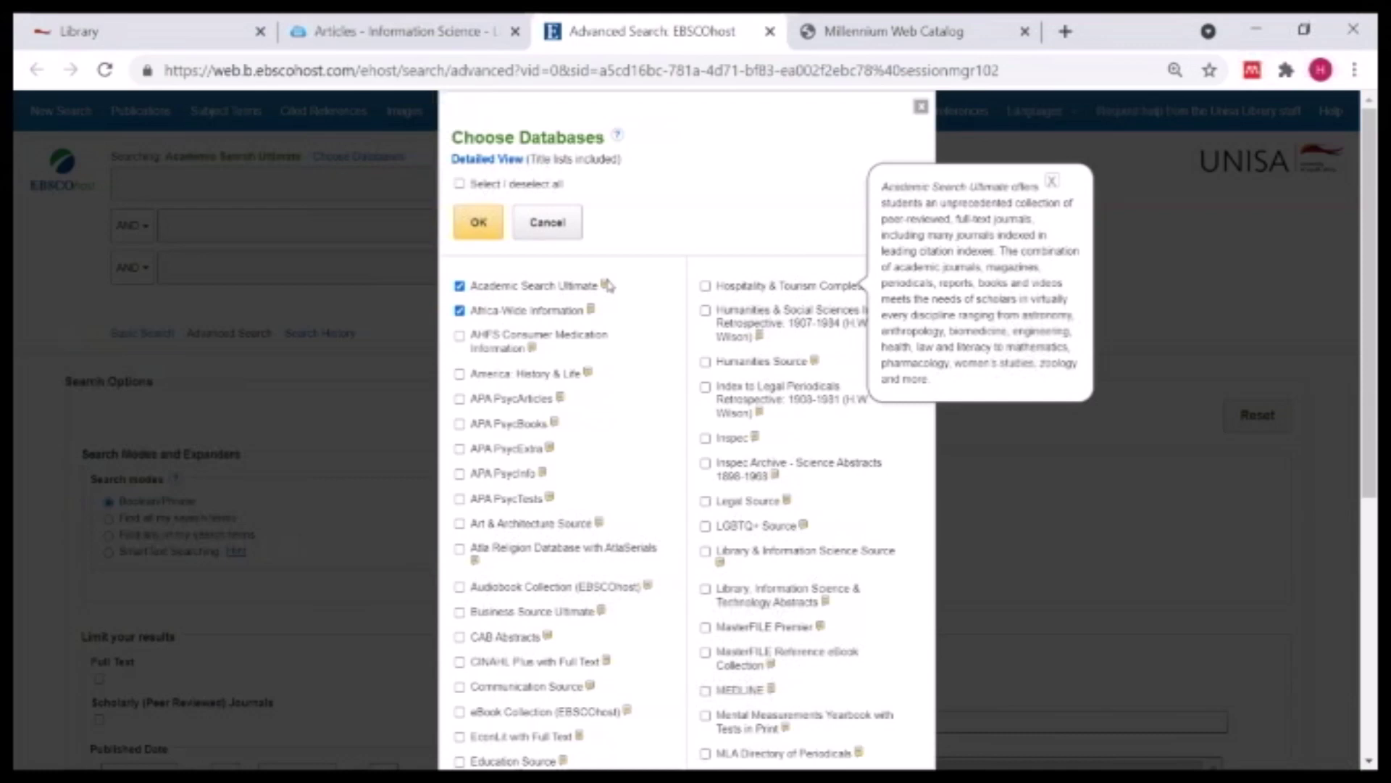
pyautogui.moveTo(593, 313)
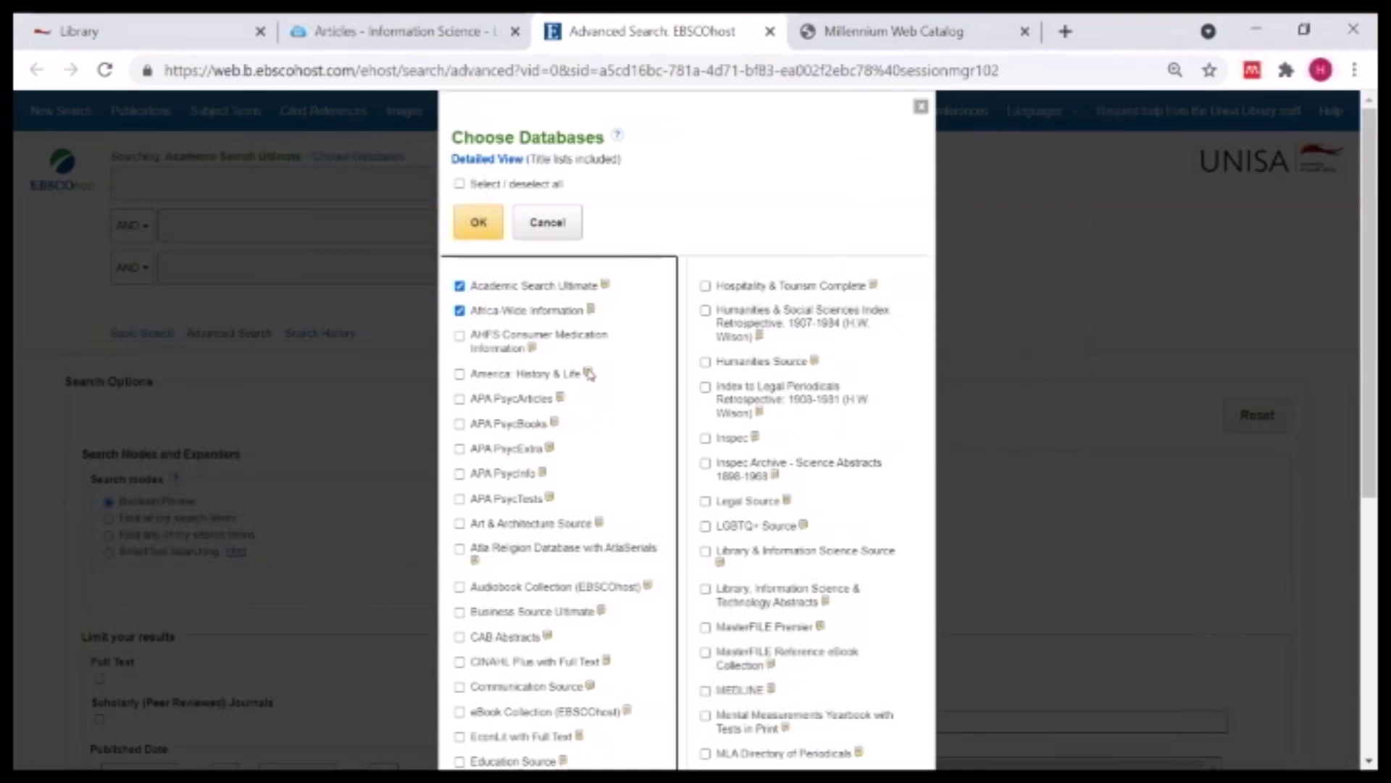
pyautogui.scroll(-2, 589, 374)
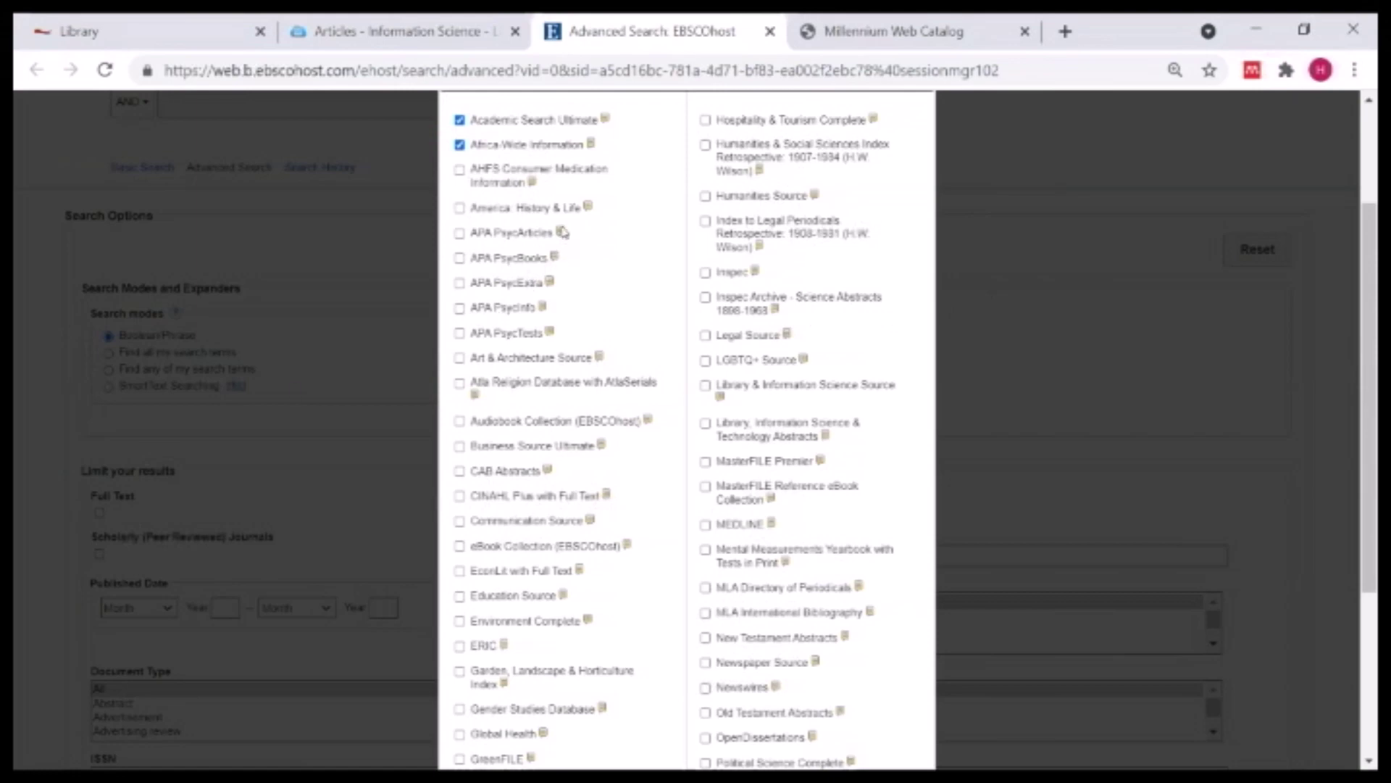
pyautogui.moveTo(562, 232)
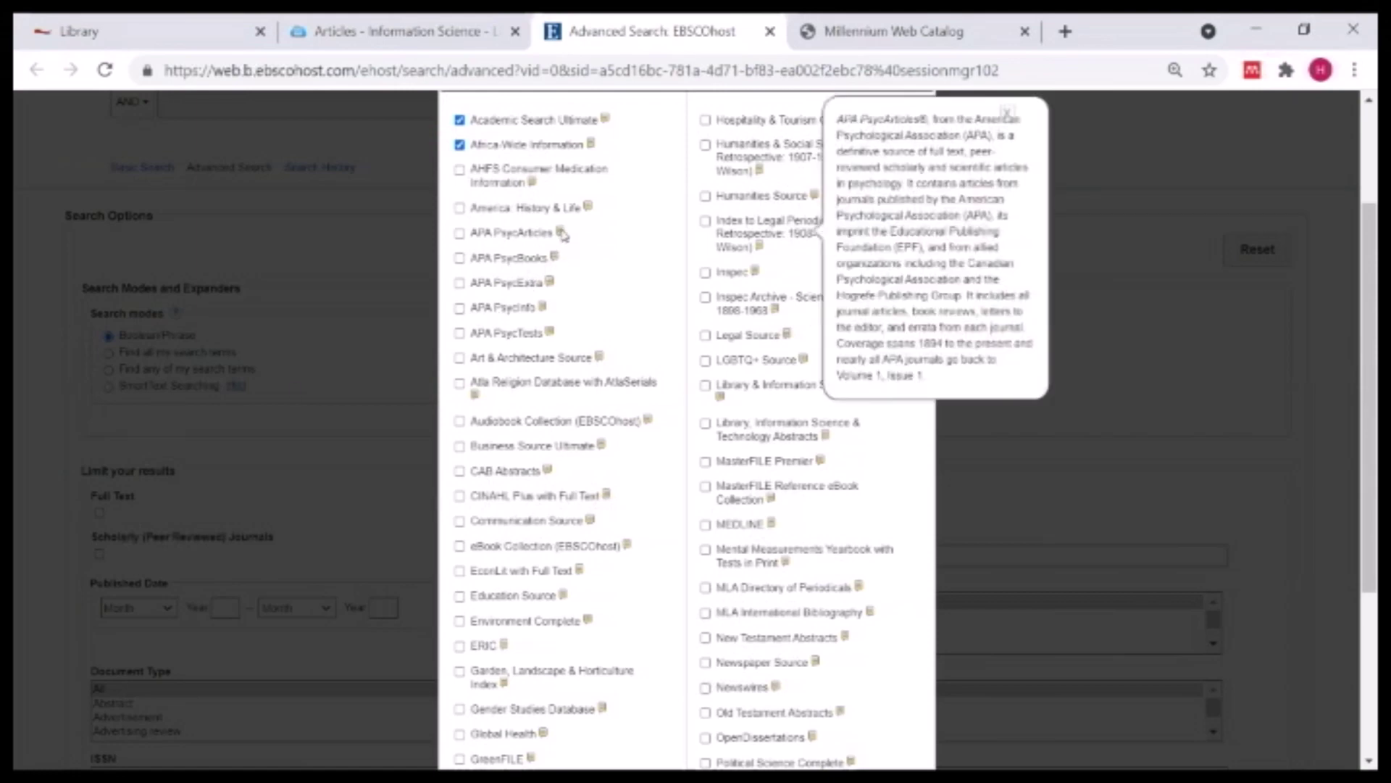
pyautogui.scroll(-4, 591, 368)
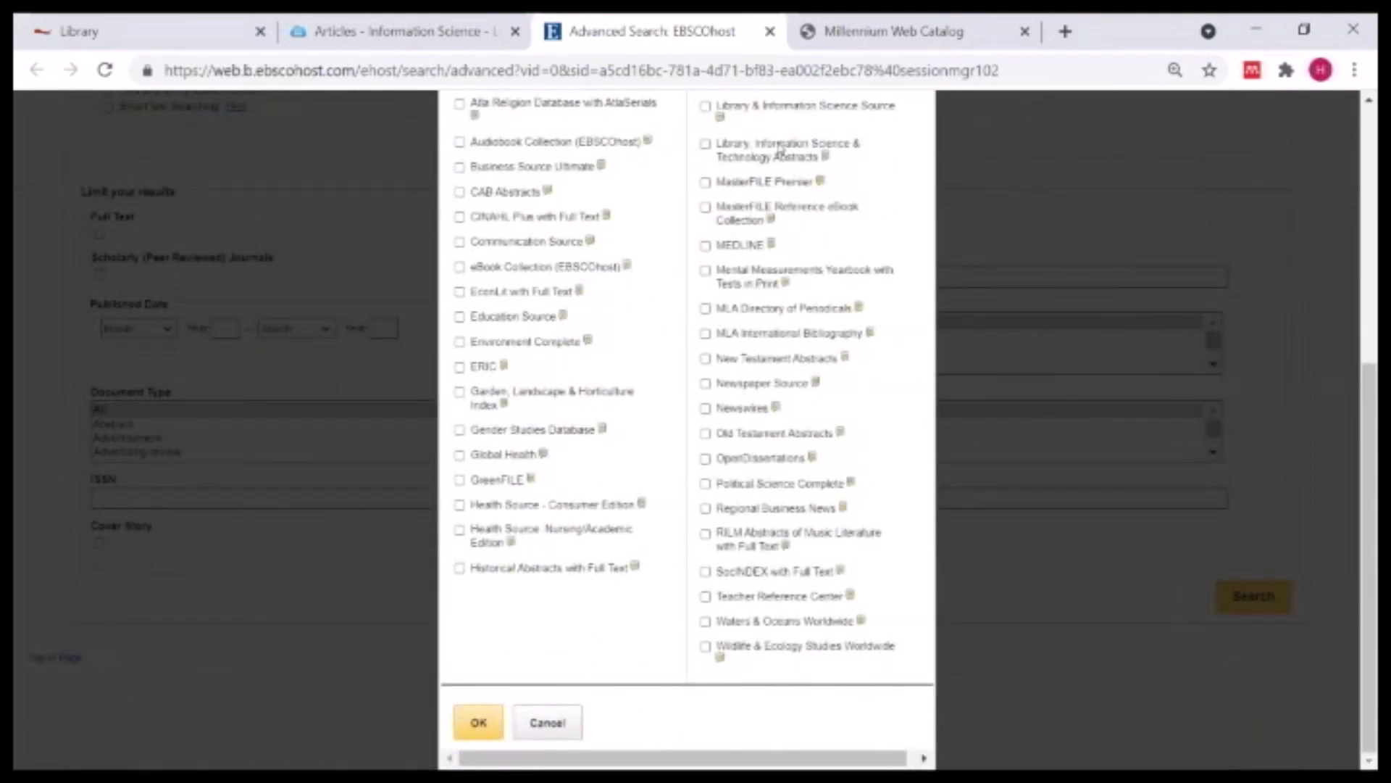
pyautogui.scroll(1, 578, 457)
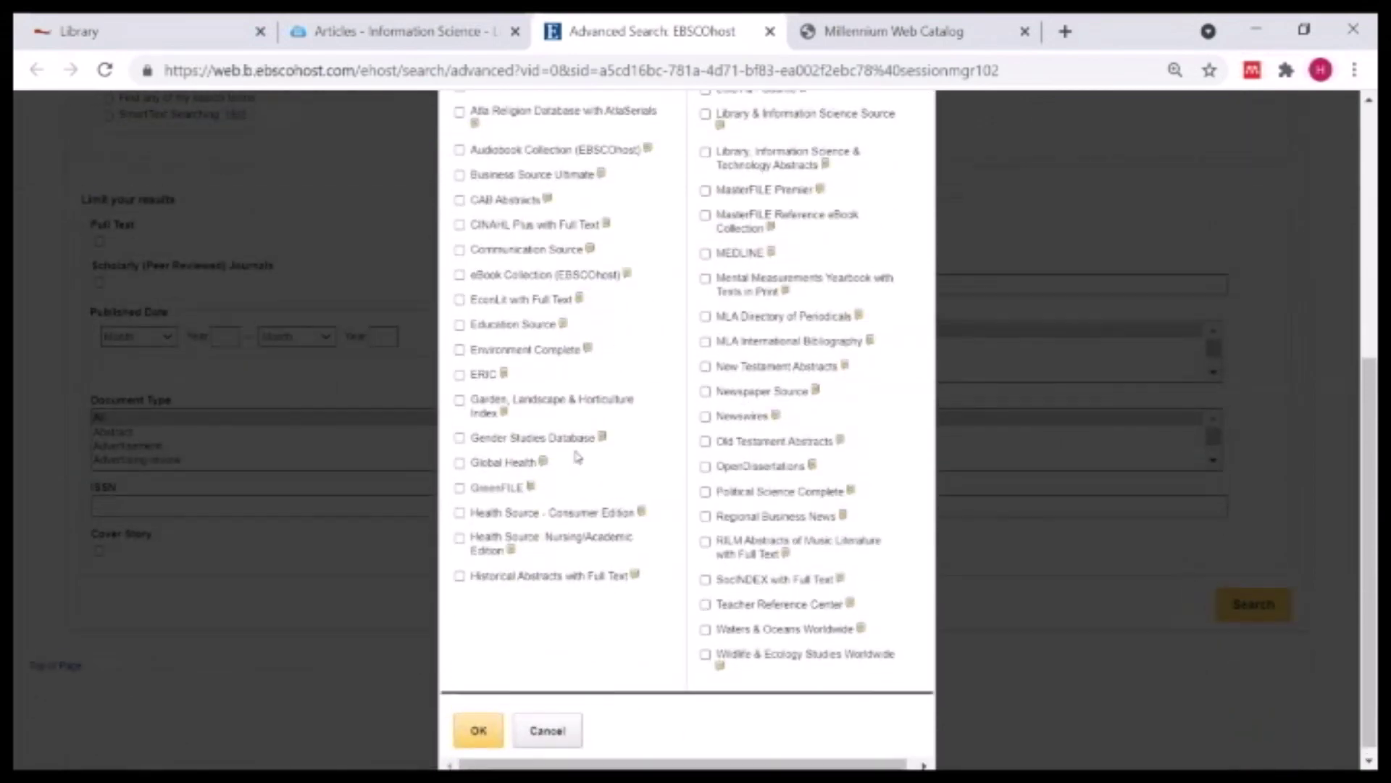
pyautogui.scroll(4, 578, 457)
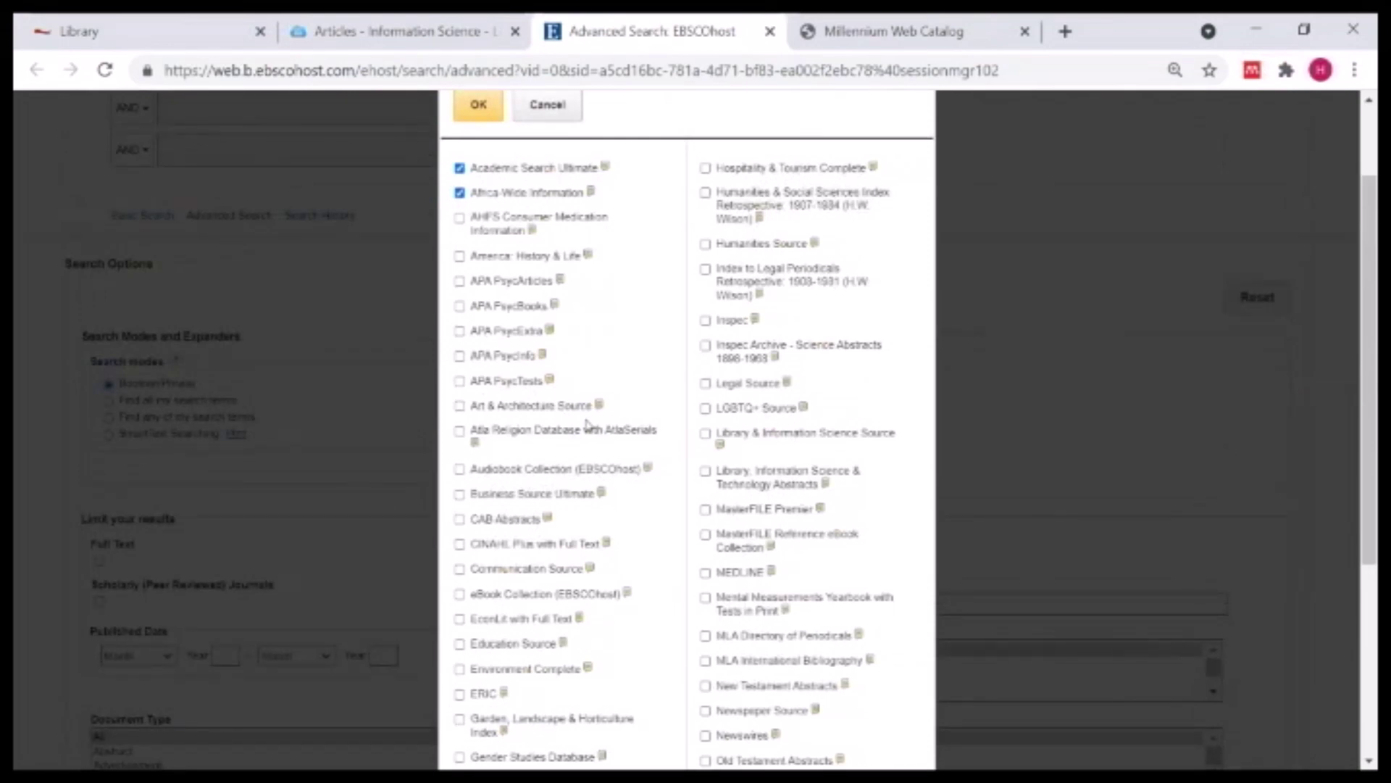
pyautogui.scroll(-3, 587, 424)
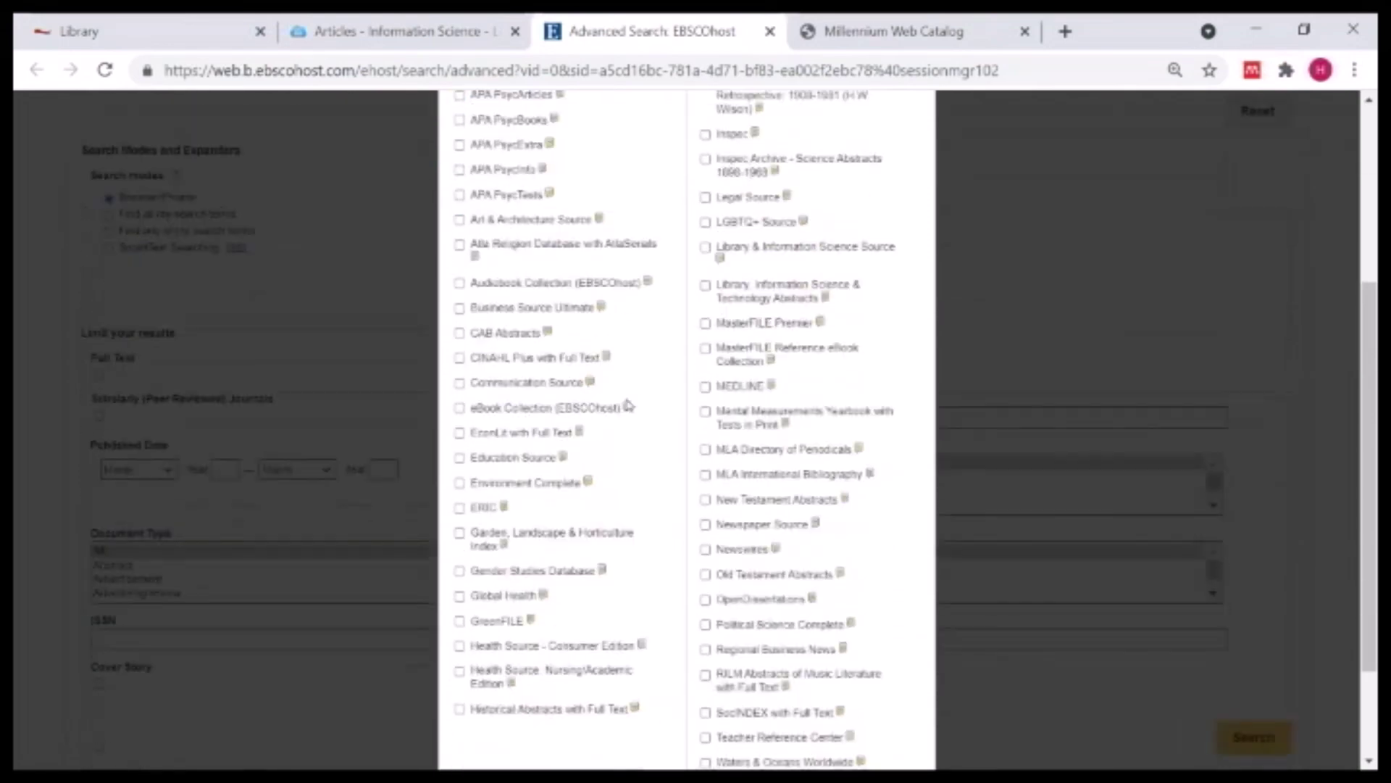
pyautogui.scroll(5, 535, 357)
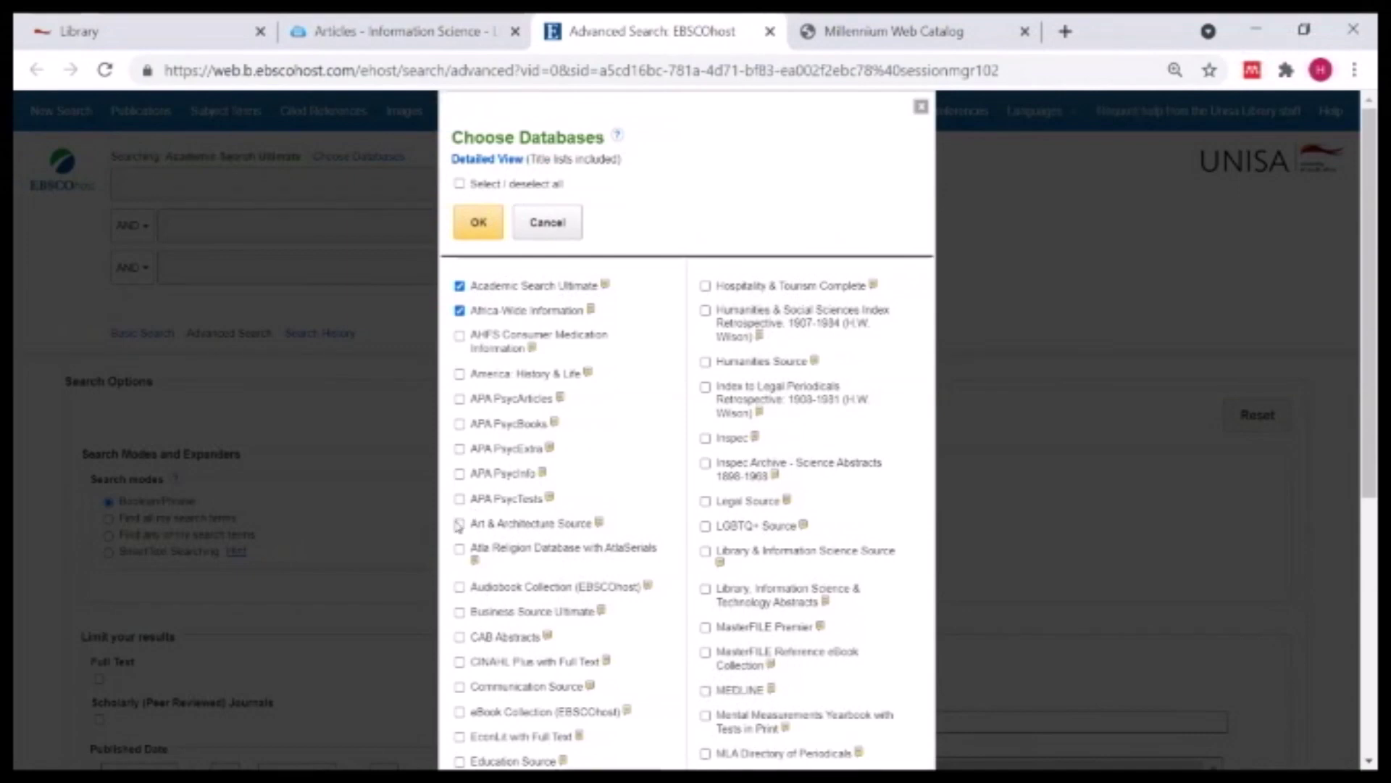
# - Tick APA PsycArticles, APA PsycInfo and Business Source Ultimate in the database list
pyautogui.click(460, 400)
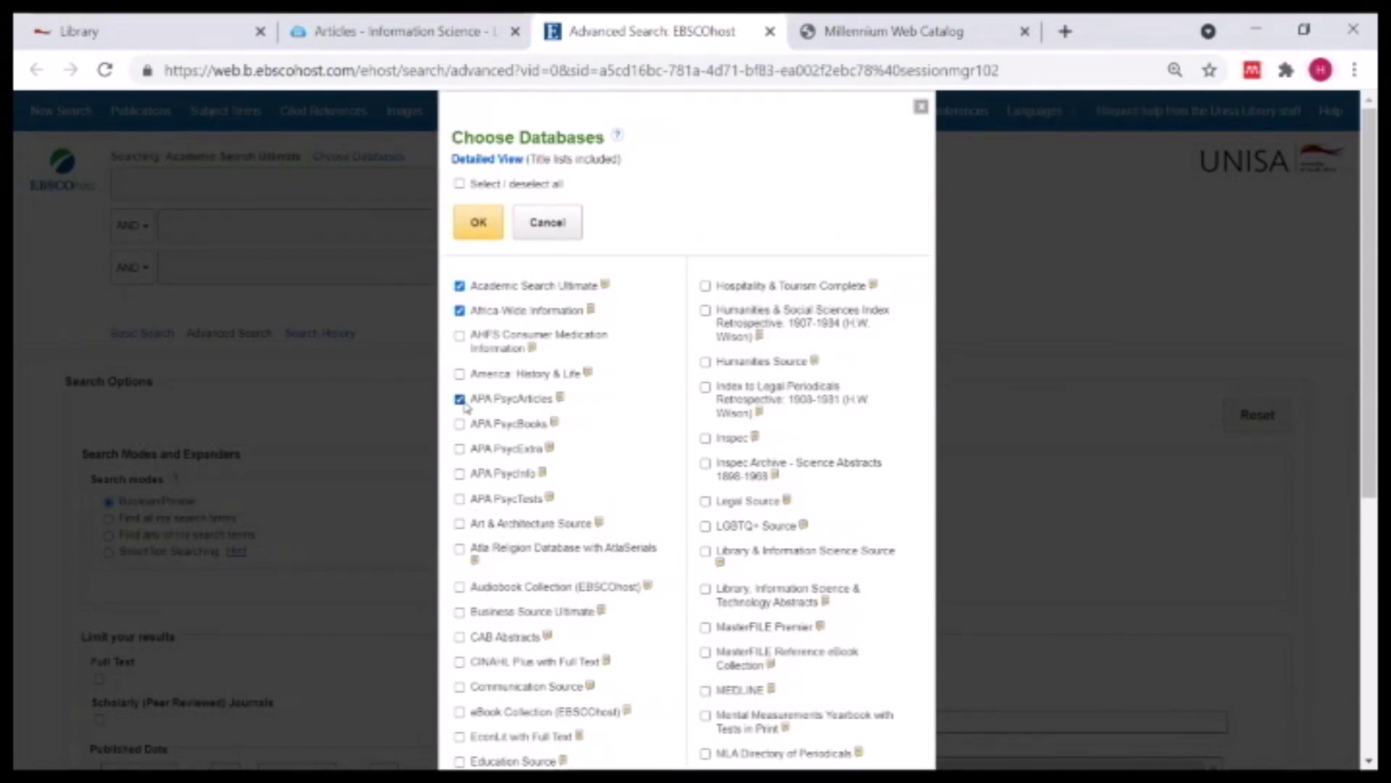
pyautogui.click(459, 473)
pyautogui.scroll(-5, 624, 446)
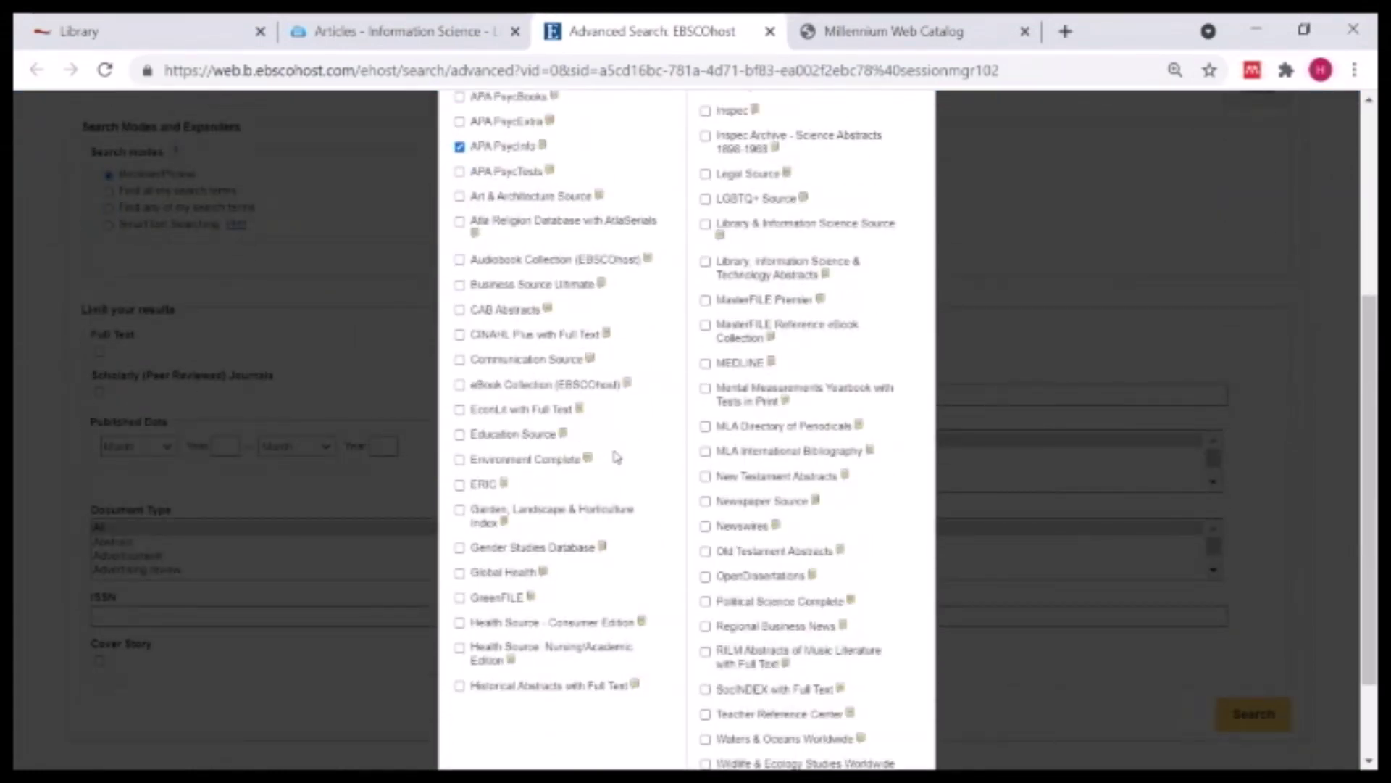
pyautogui.click(459, 284)
pyautogui.scroll(-2, 506, 561)
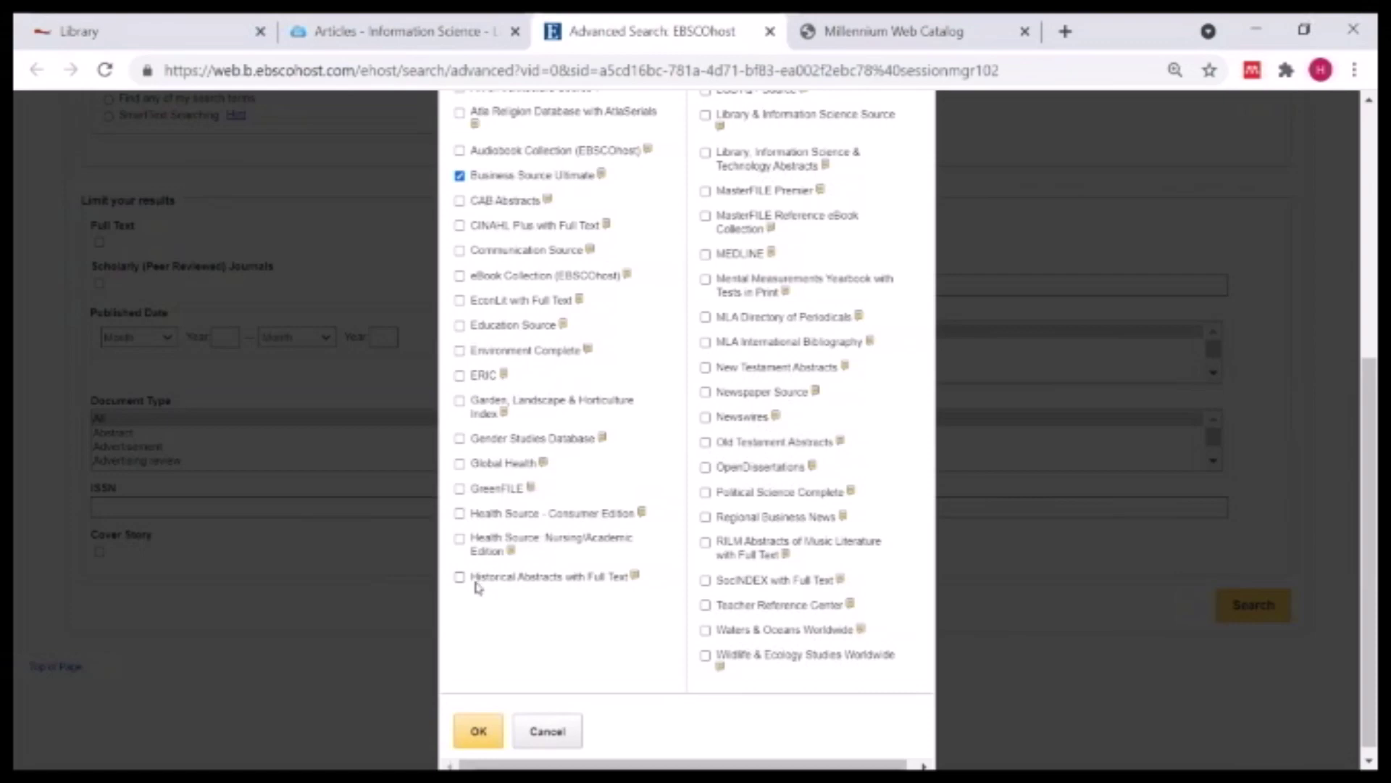
pyautogui.scroll(3, 672, 443)
pyautogui.scroll(4, 685, 391)
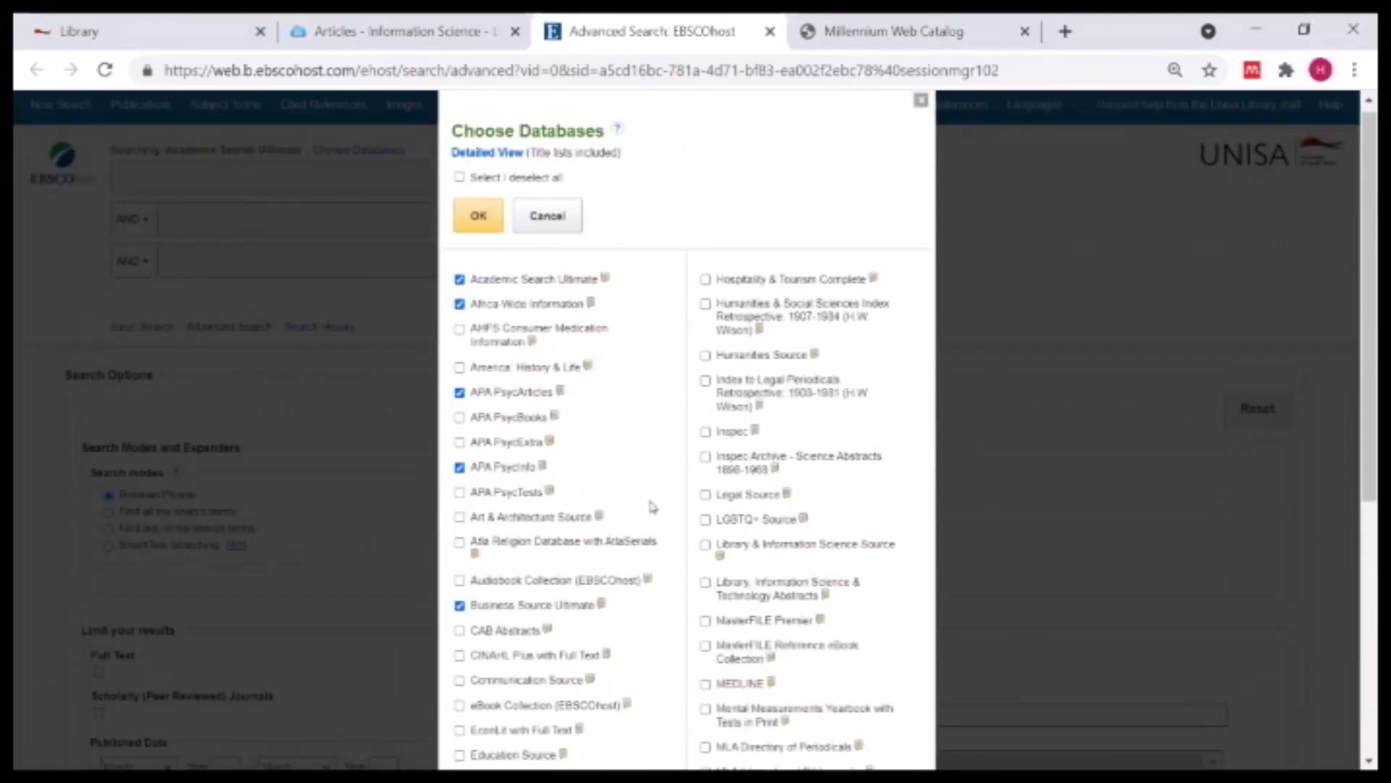
pyautogui.scroll(-5, 652, 506)
pyautogui.scroll(5, 689, 385)
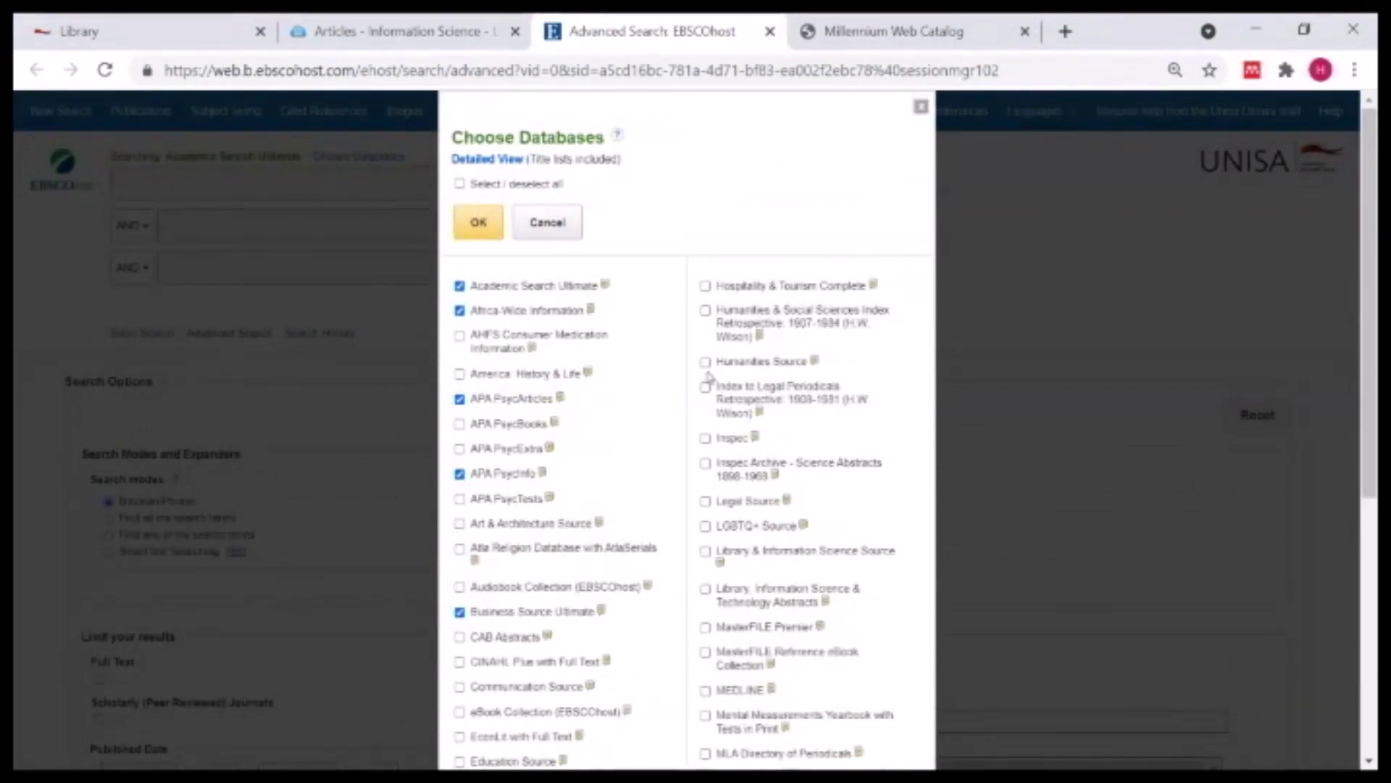
pyautogui.scroll(-6, 681, 602)
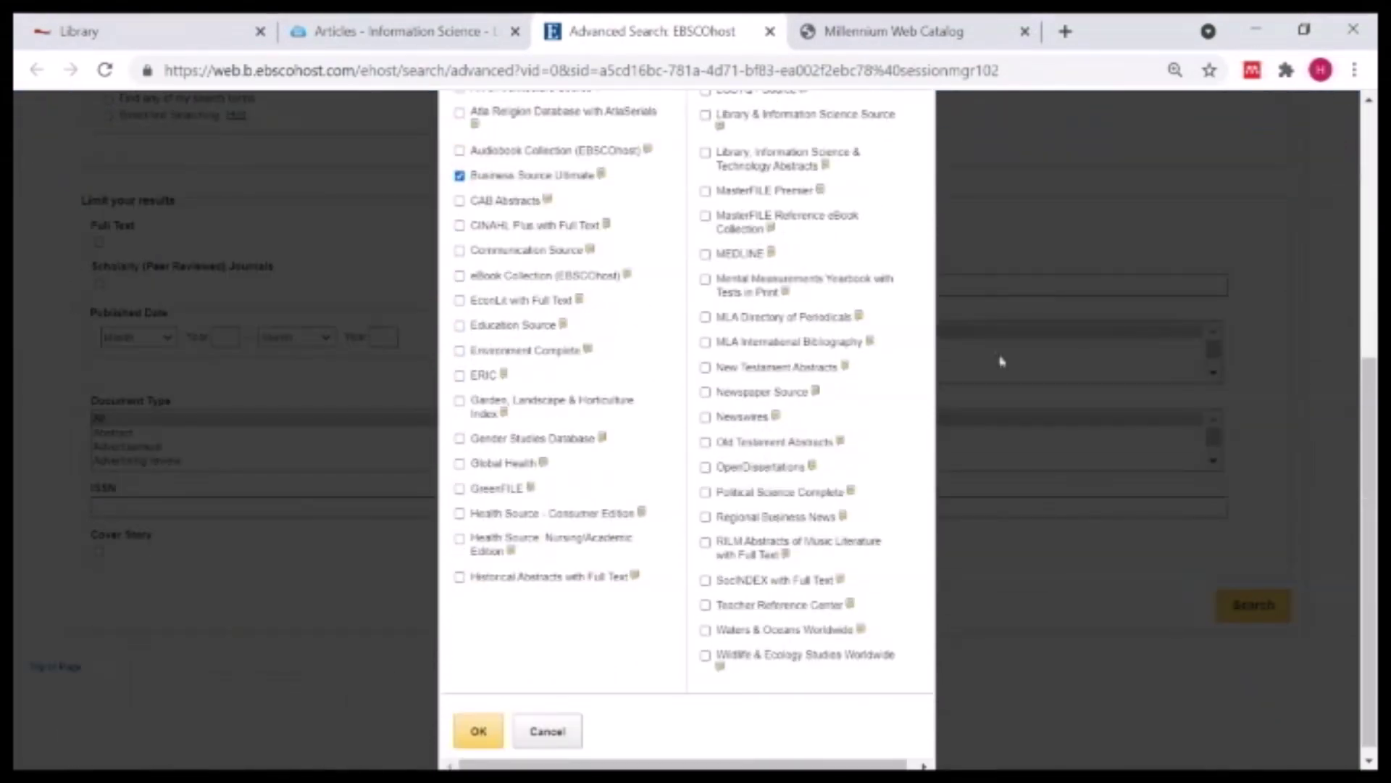
# - Add SocINDEX with Full Text, MEDLINE, Education Source and EconLit, then confirm the selection
pyautogui.click(705, 580)
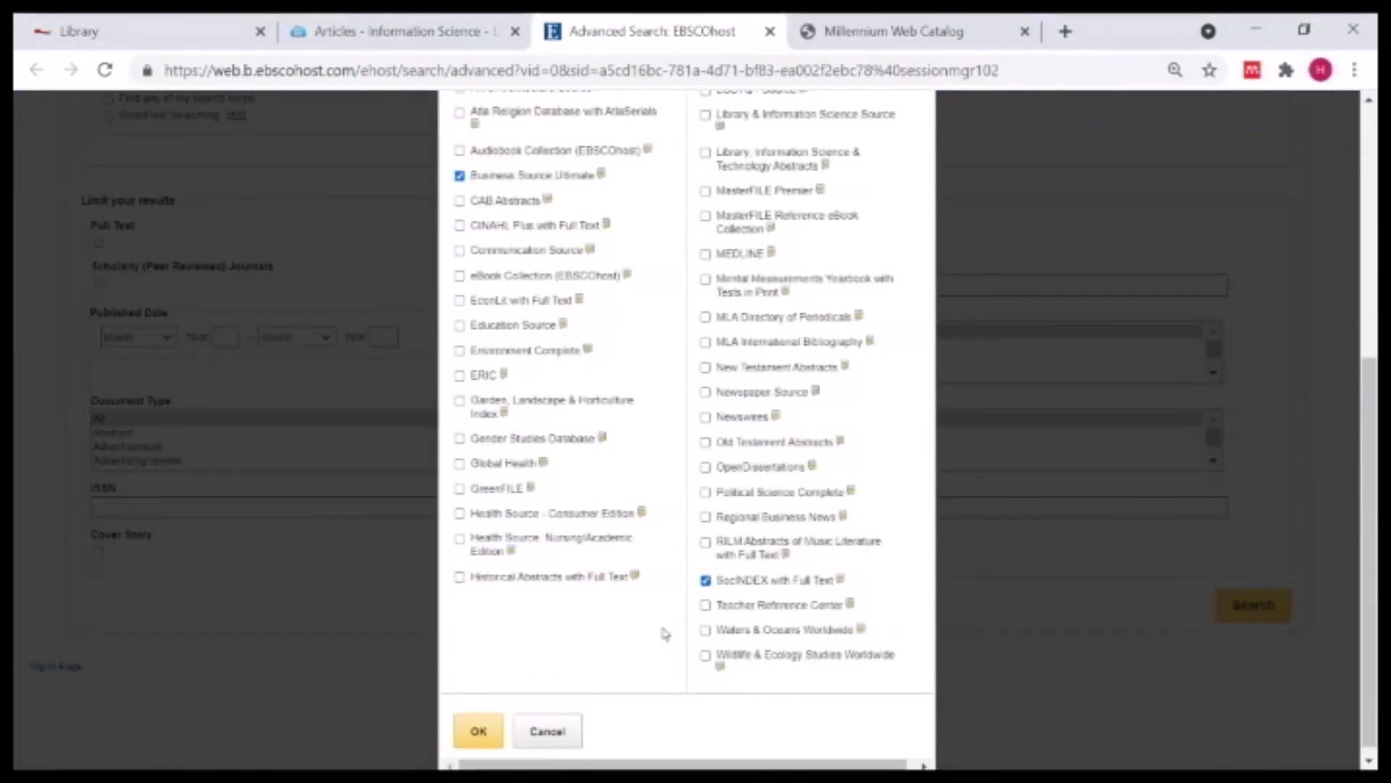
pyautogui.click(705, 255)
pyautogui.click(460, 326)
pyautogui.click(459, 300)
pyautogui.click(477, 732)
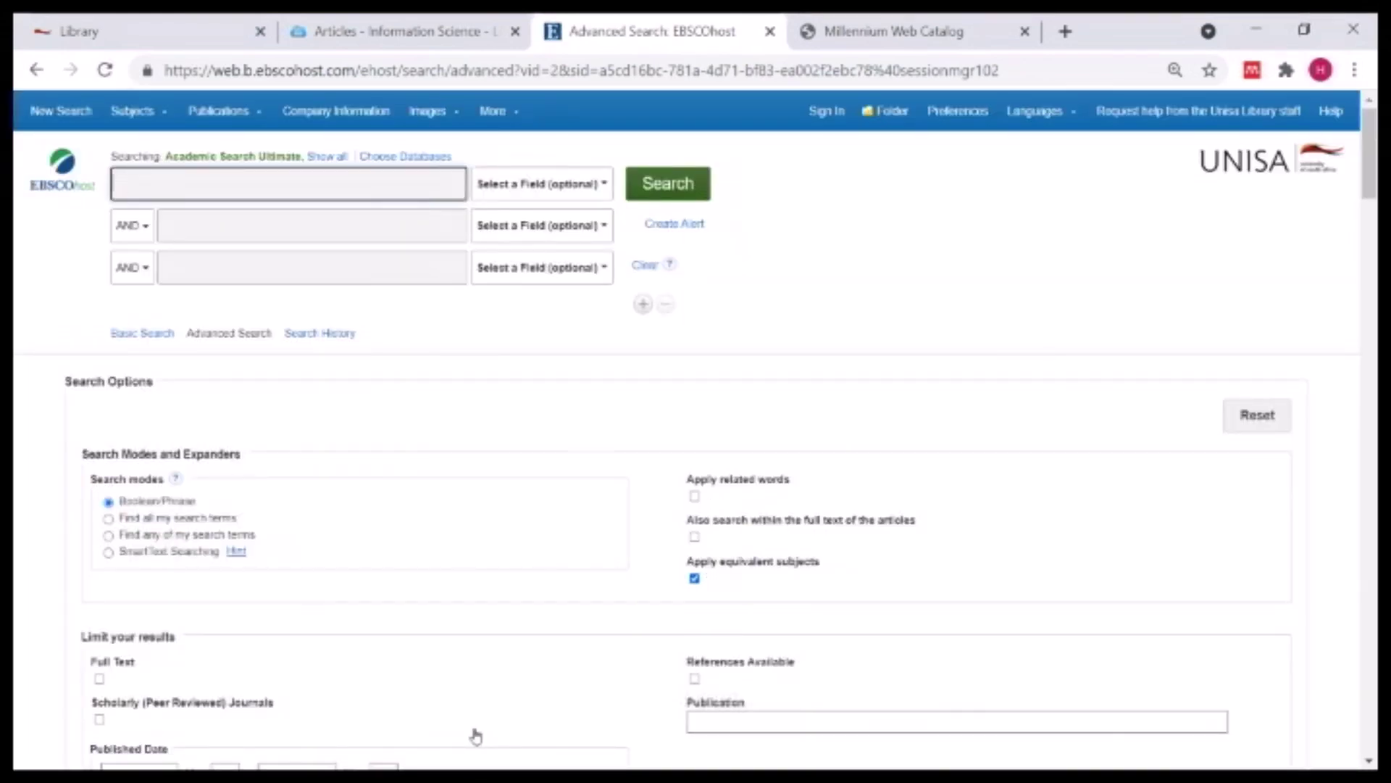
# - Recheck the database choice and show the full list of all ten searched databases
pyautogui.click(392, 163)
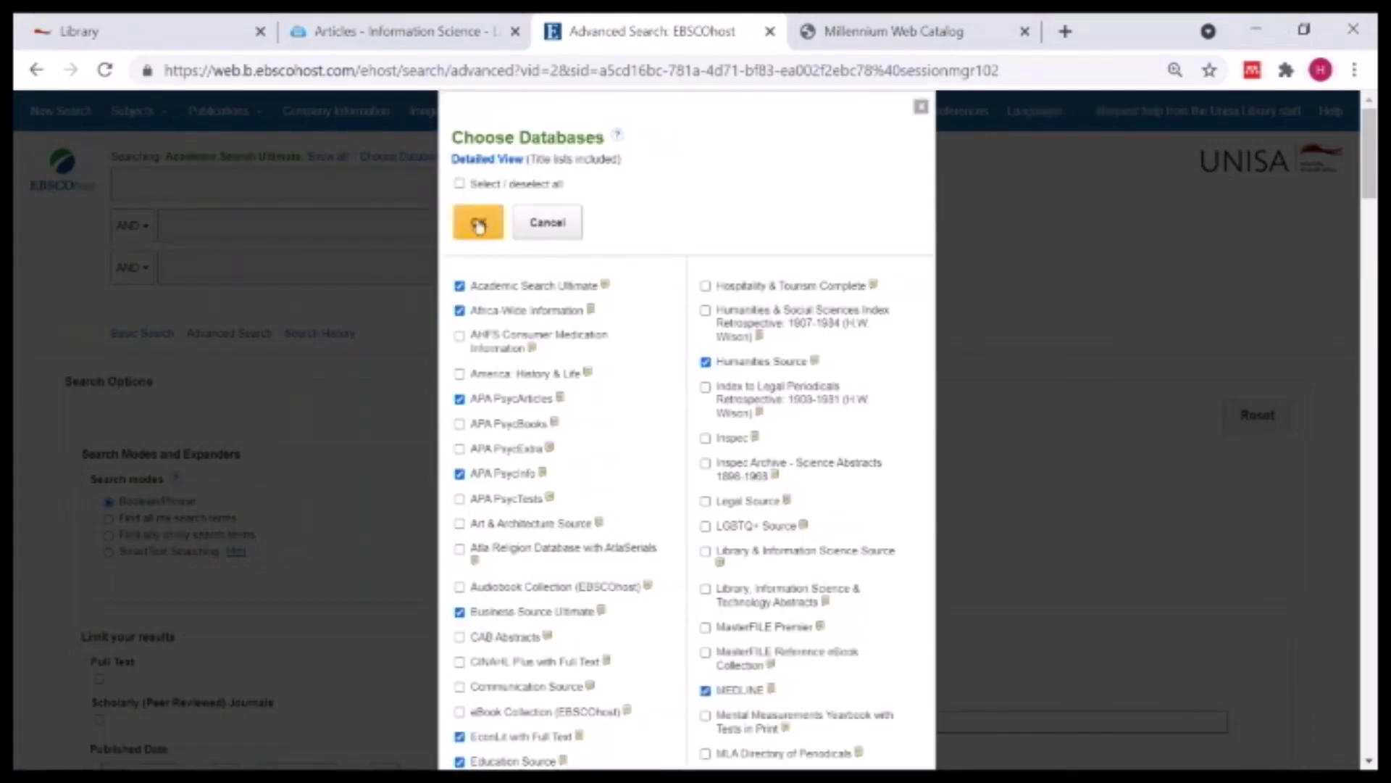
pyautogui.click(478, 224)
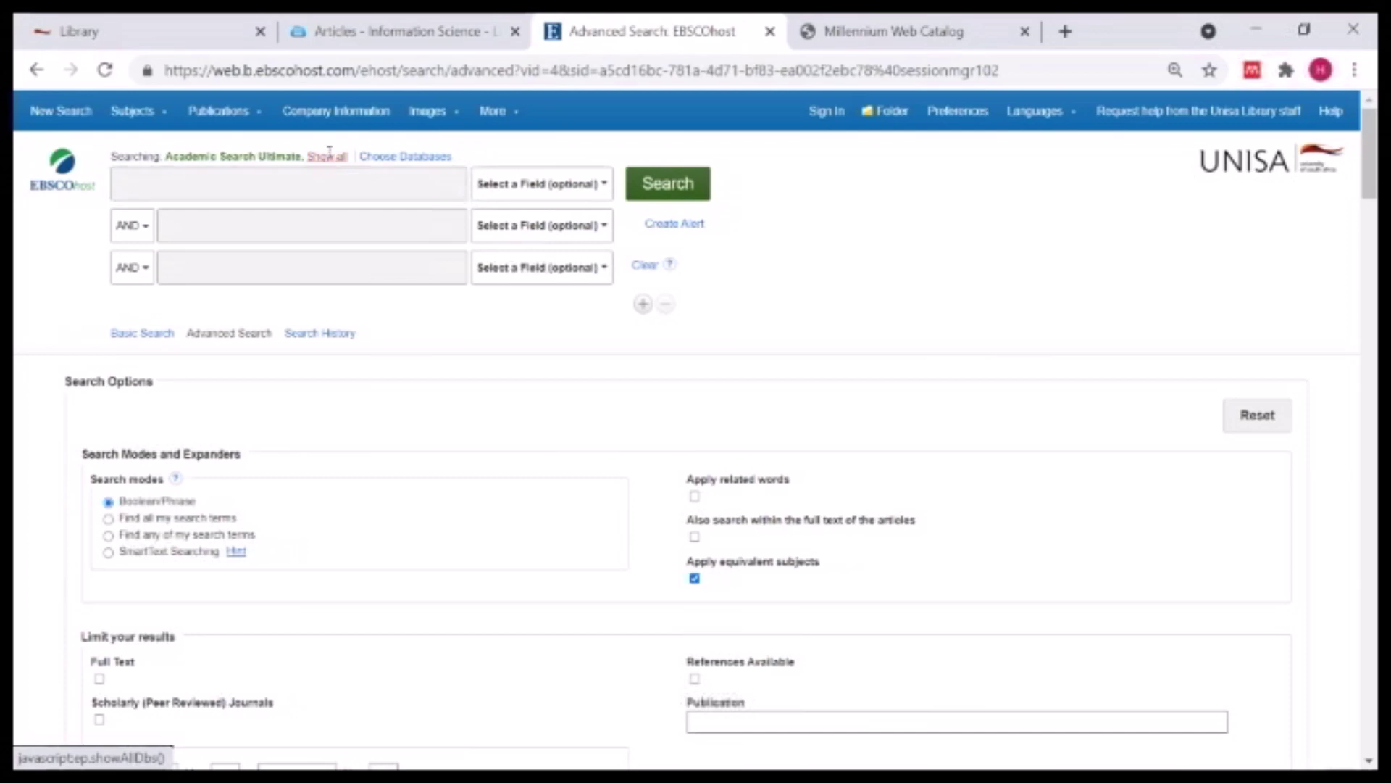
pyautogui.click(329, 156)
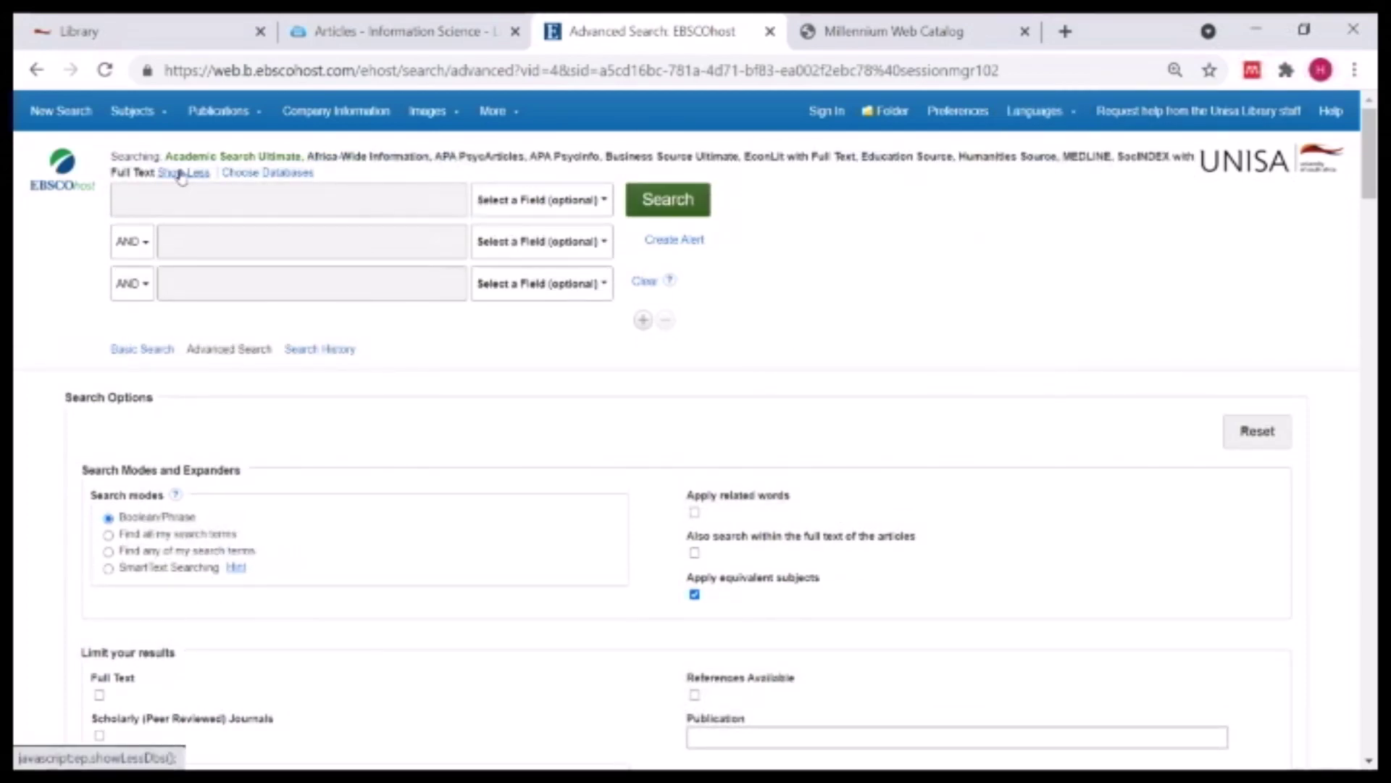
pyautogui.click(139, 208)
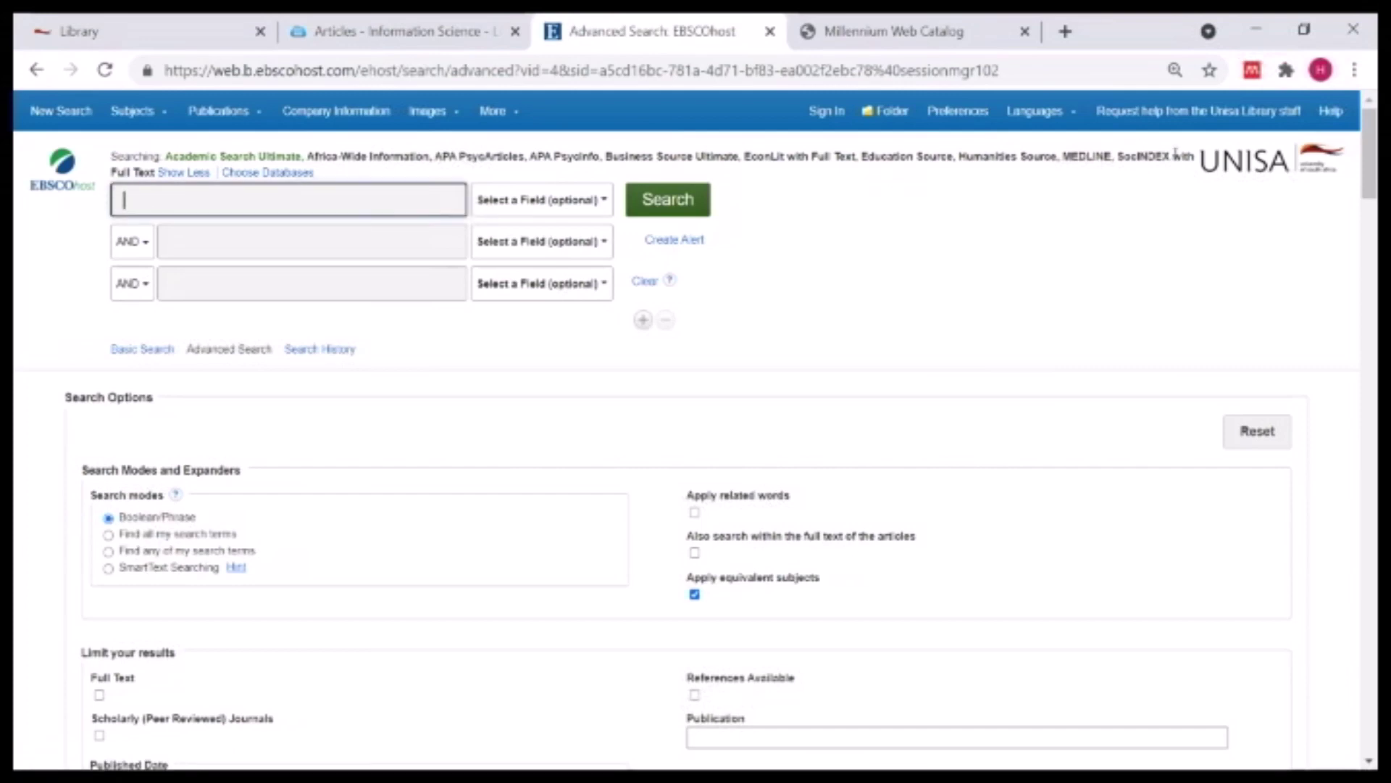
# - Enter the quoted phrase "covid-19 in Africa" in the first search box, dismissing the suggestions
pyautogui.write('"covid')
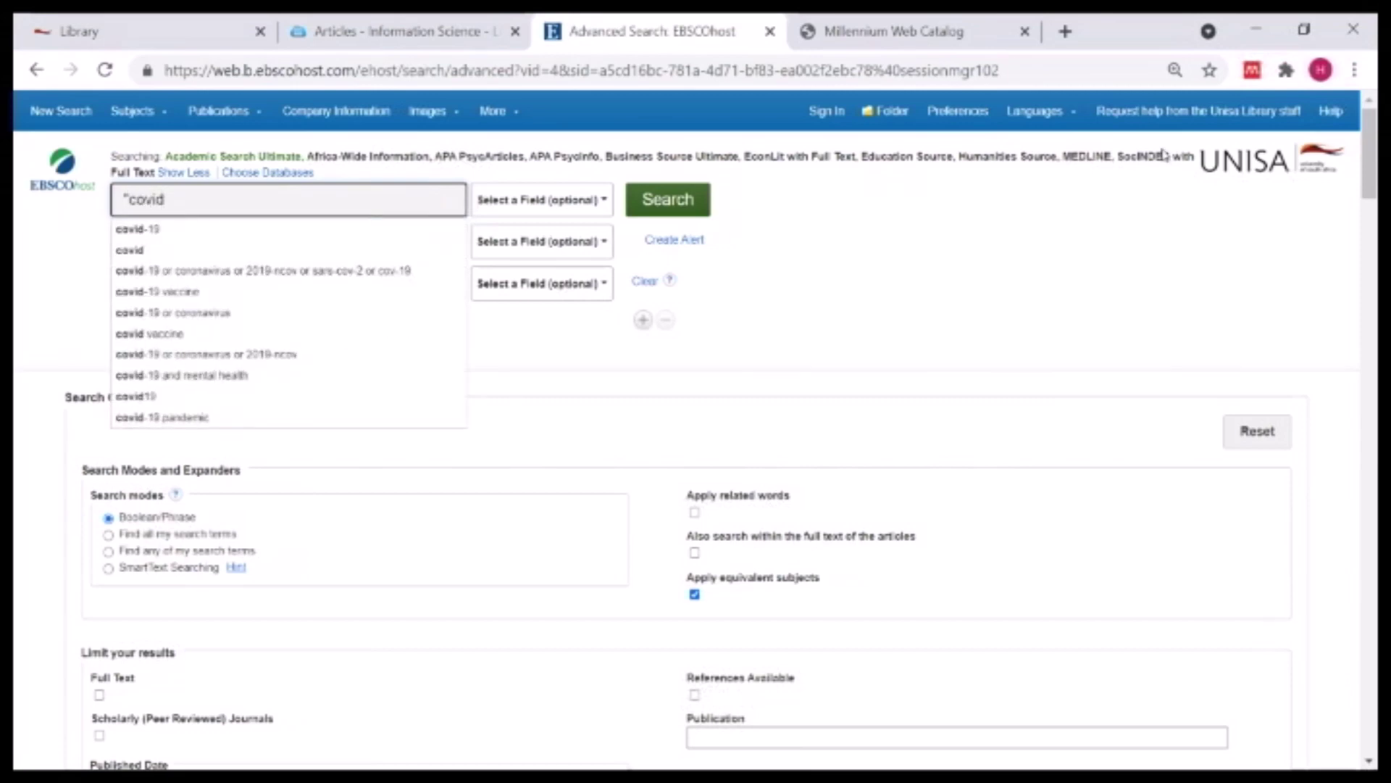
pyautogui.write('-19"')
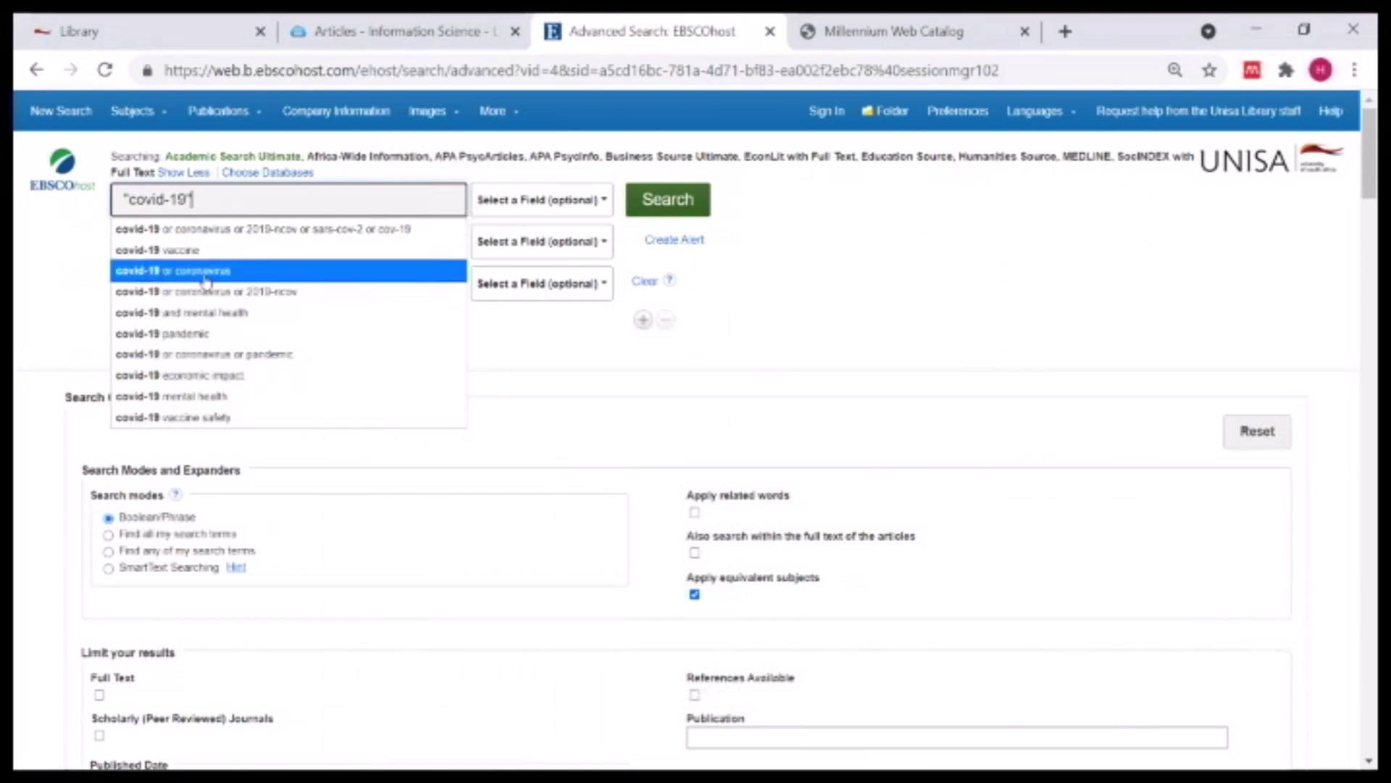
pyautogui.write('"')
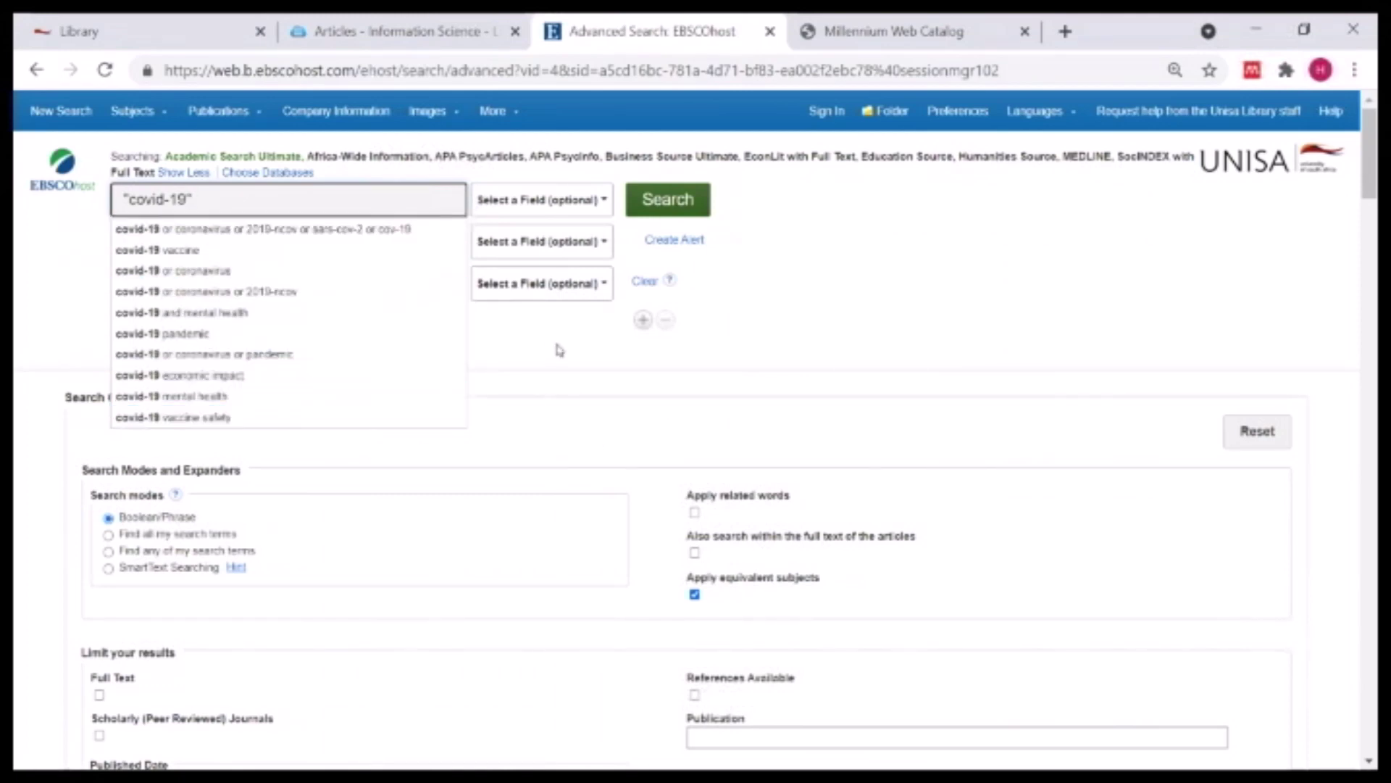
pyautogui.click(1085, 271)
pyautogui.click(216, 204)
pyautogui.press('BackSpace')
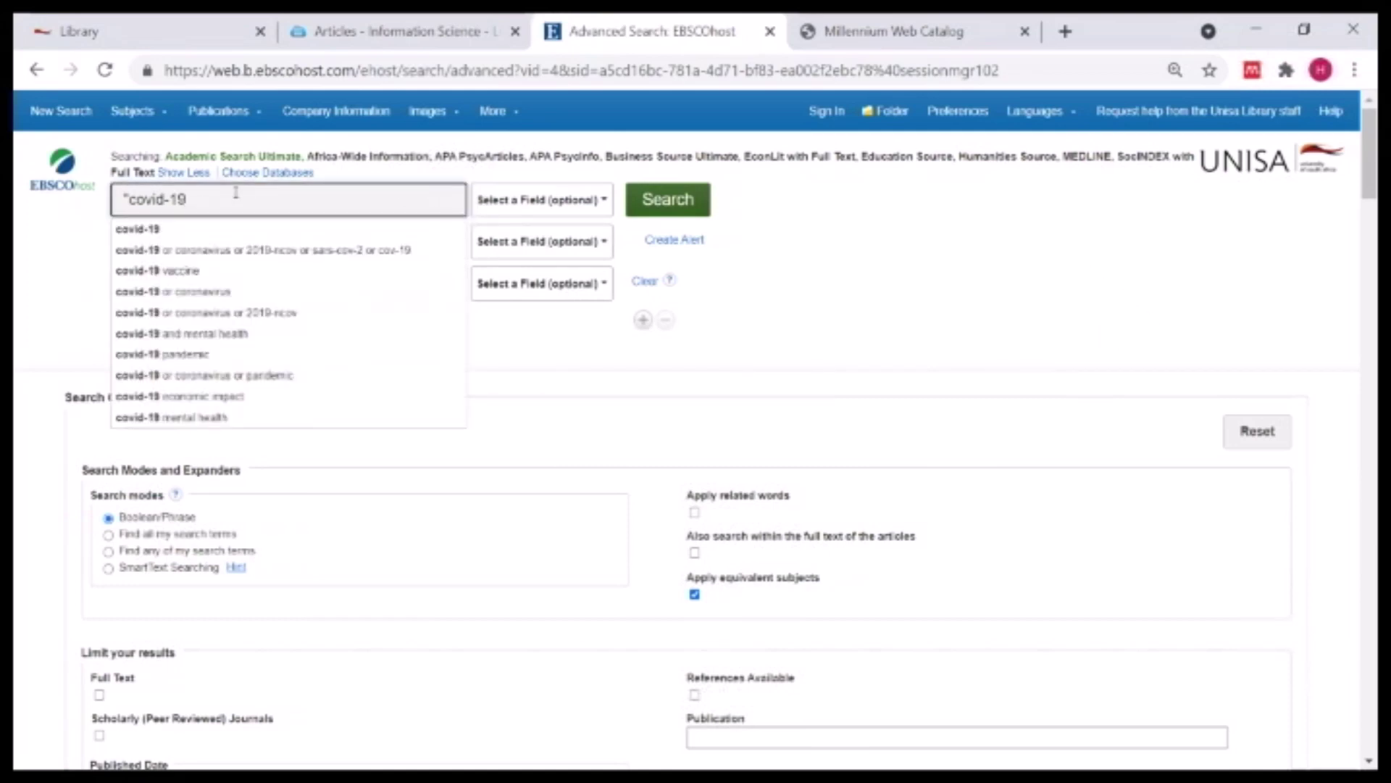
pyautogui.write('in Africa')
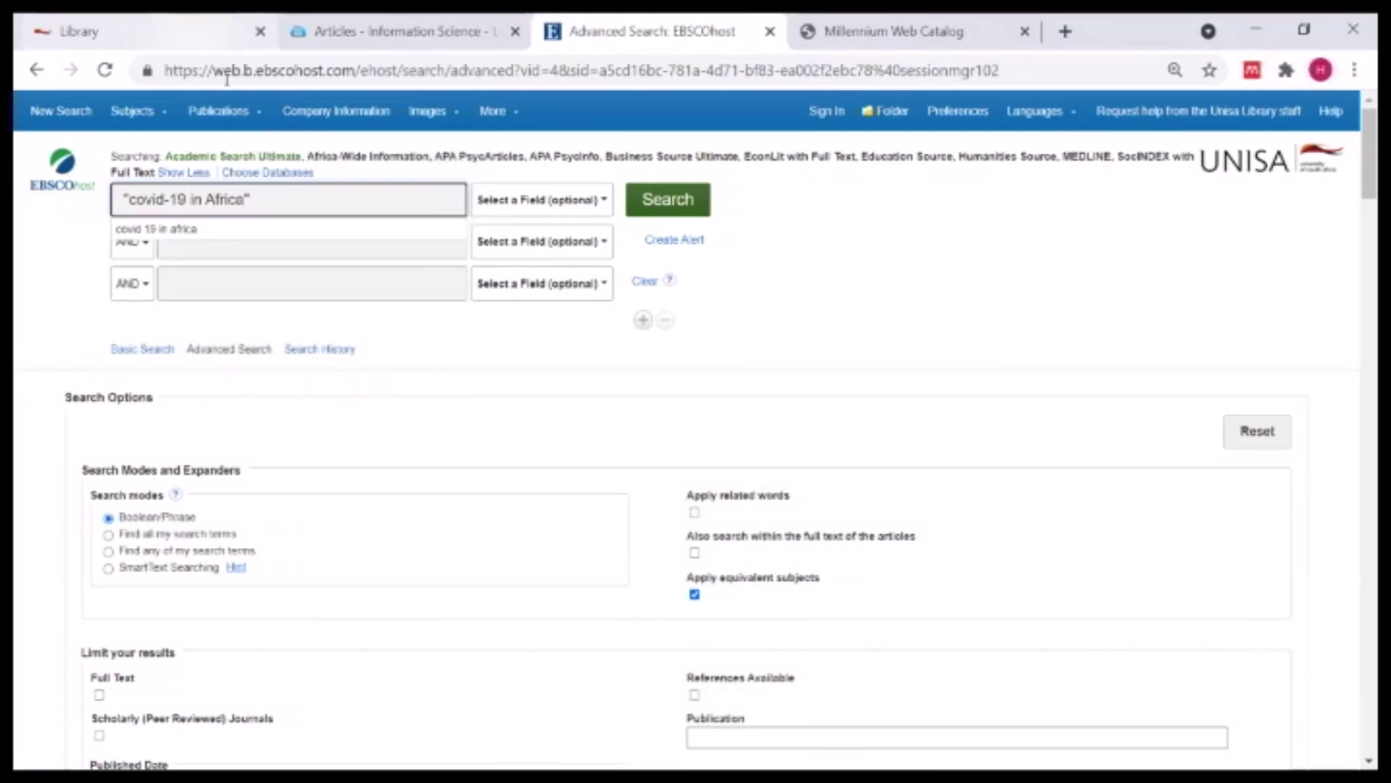
pyautogui.click(902, 313)
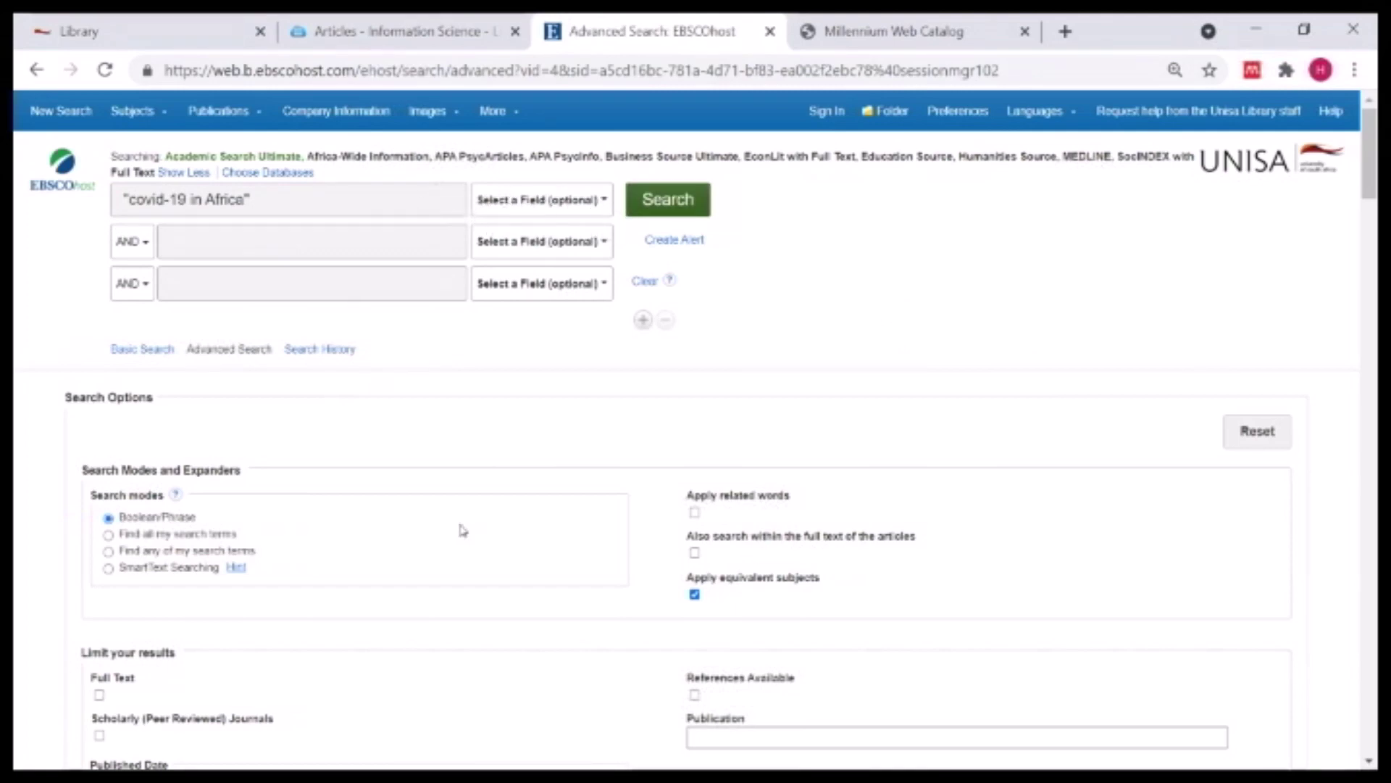
# - Limit publication years to 2018–2021 and restrict results to Scholarly (Peer Reviewed) Journals
pyautogui.scroll(-3, 462, 530)
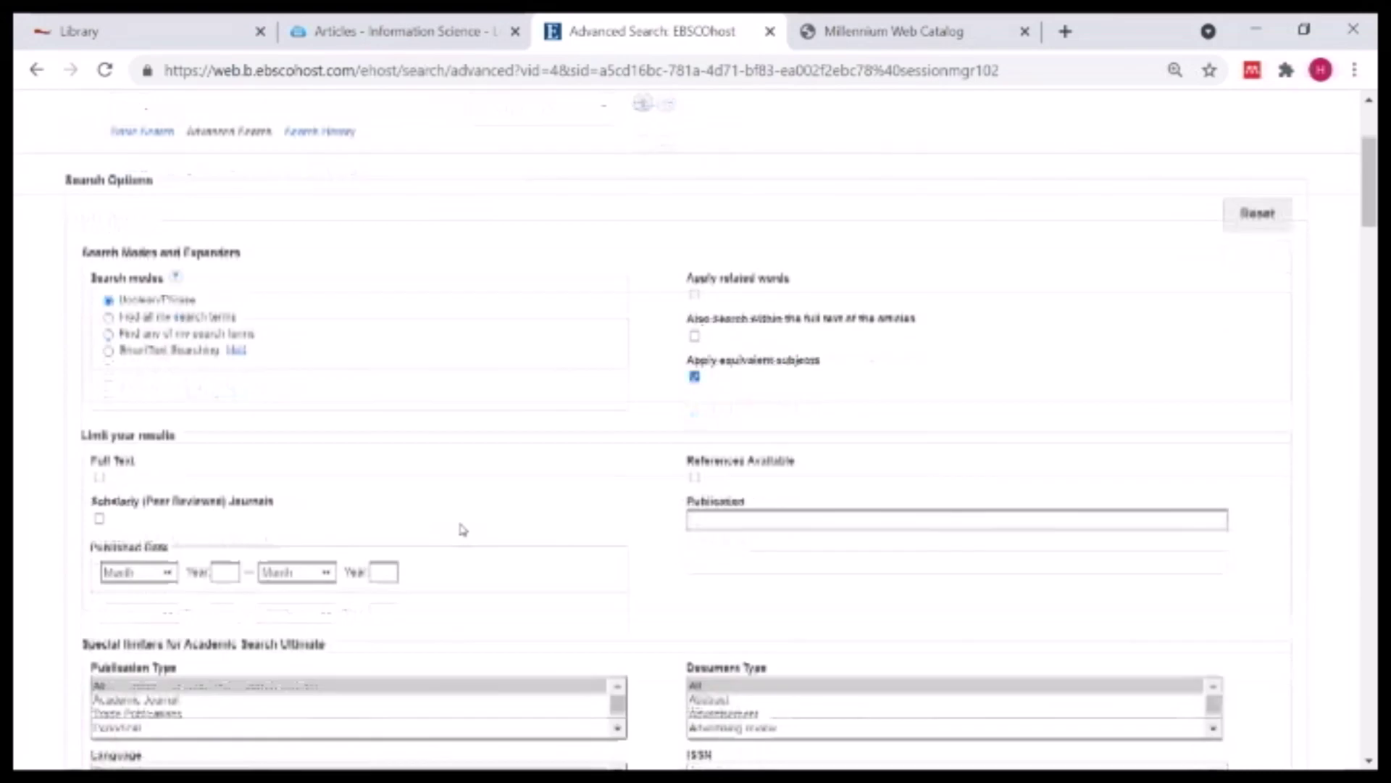
pyautogui.click(225, 569)
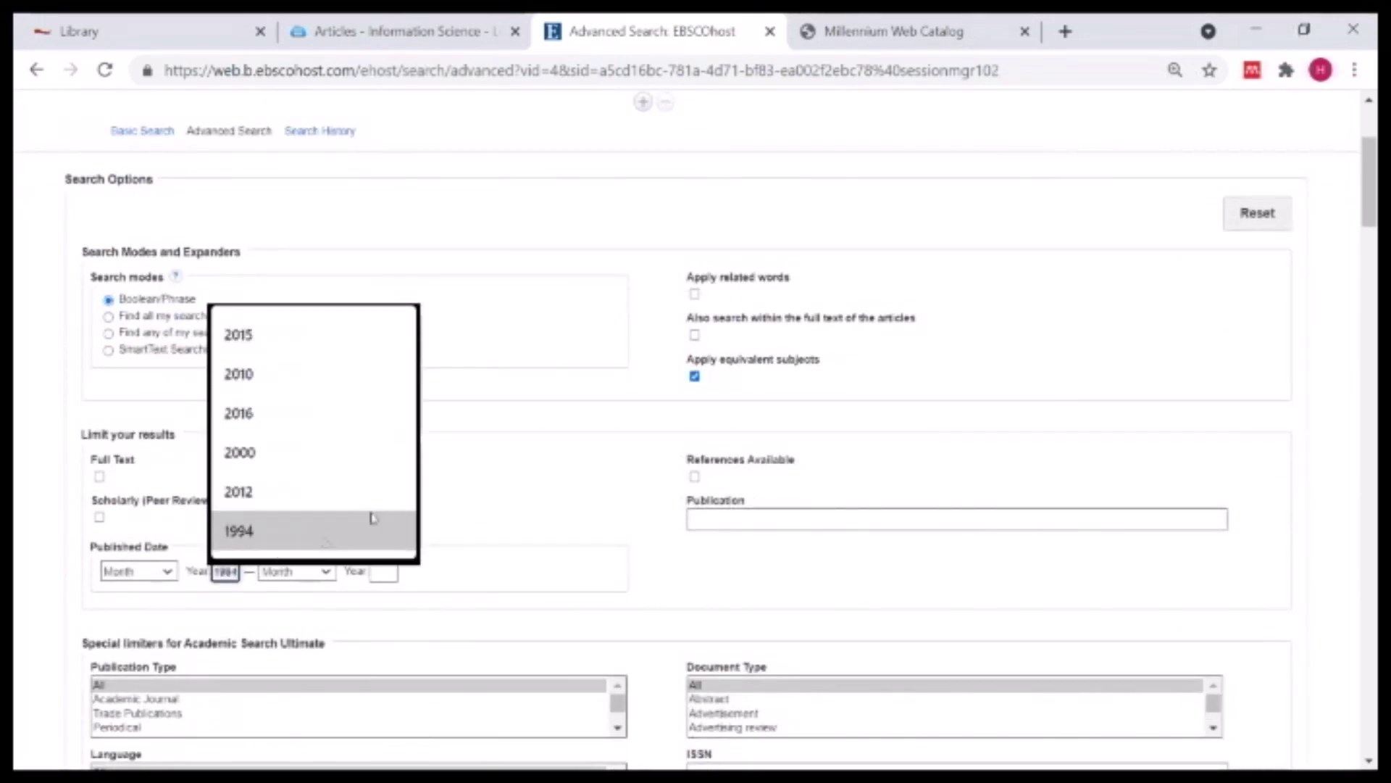
pyautogui.press('Escape')
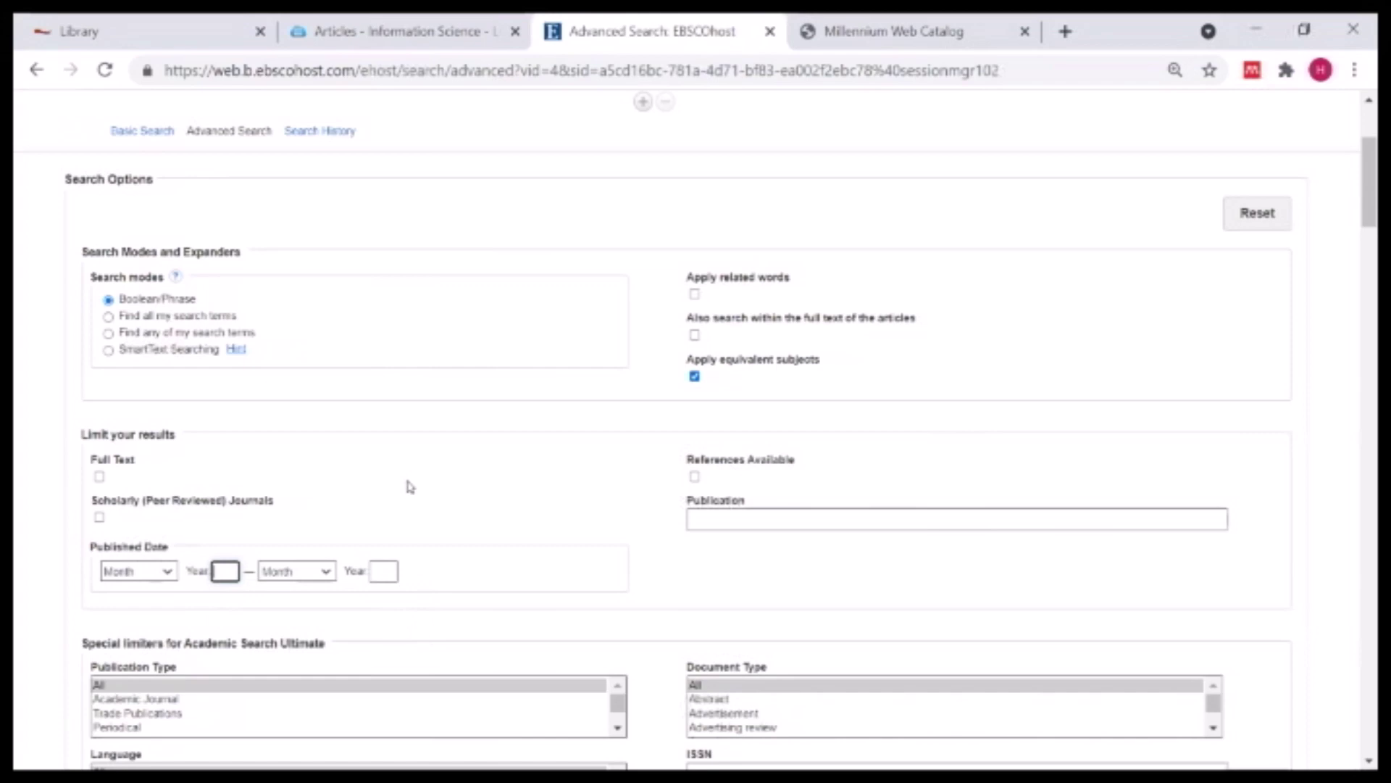
pyautogui.write('20')
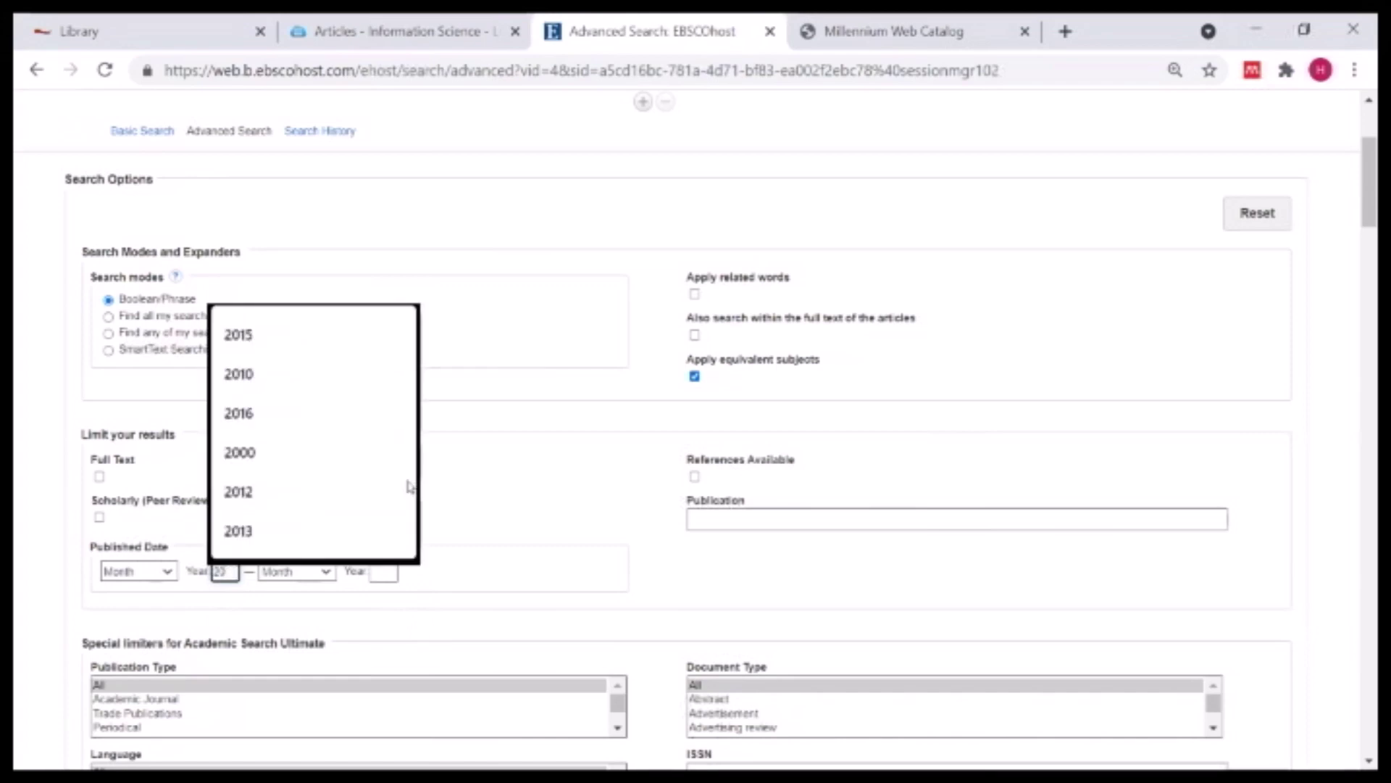
pyautogui.write('18')
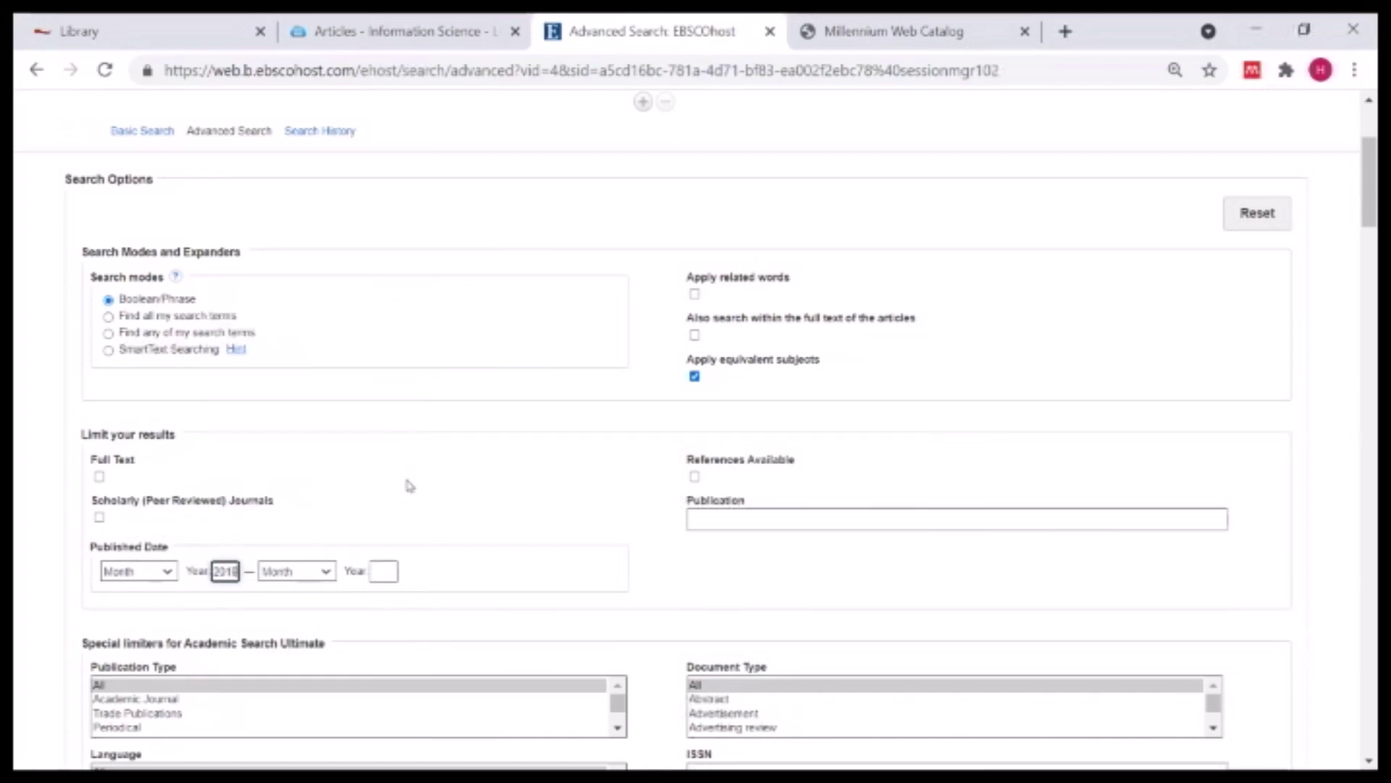
pyautogui.click(387, 571)
pyautogui.write('2021')
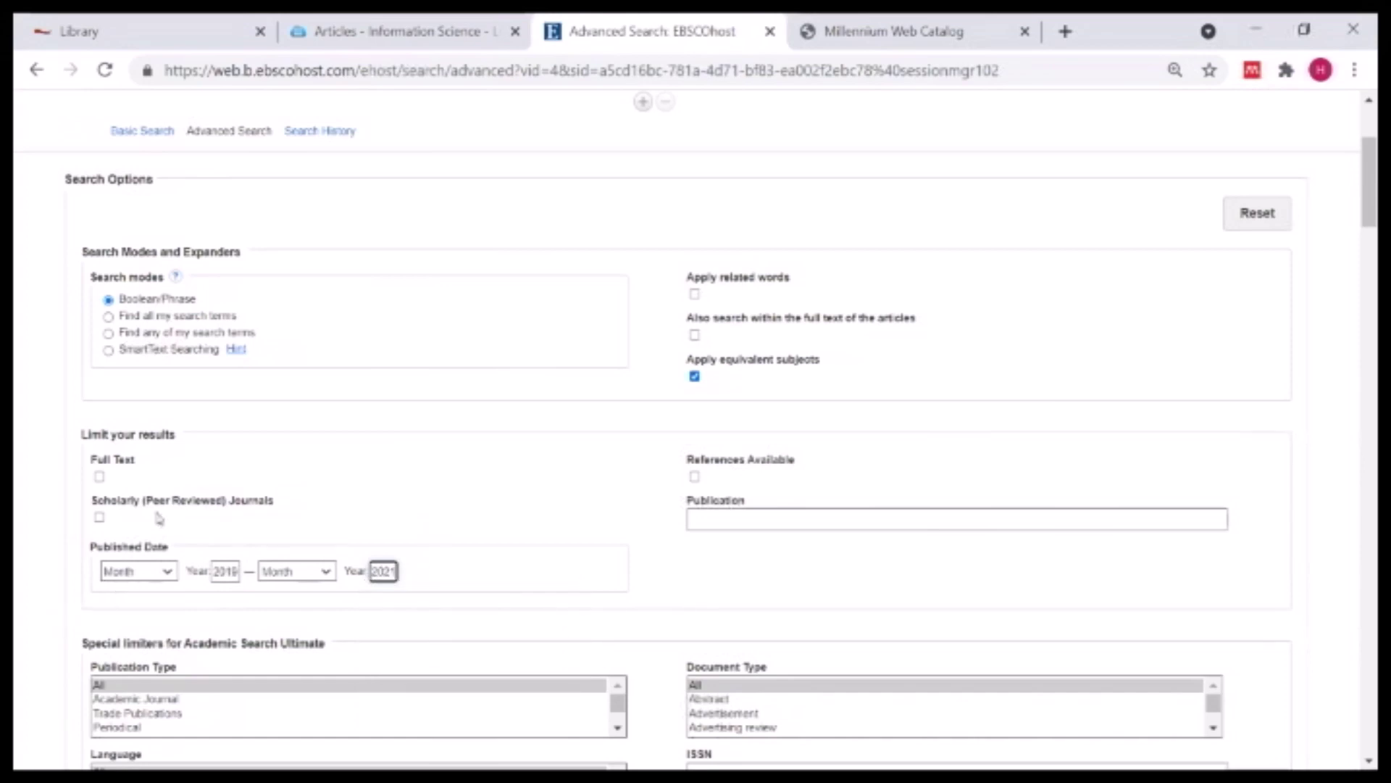
pyautogui.click(100, 518)
pyautogui.scroll(3, 478, 449)
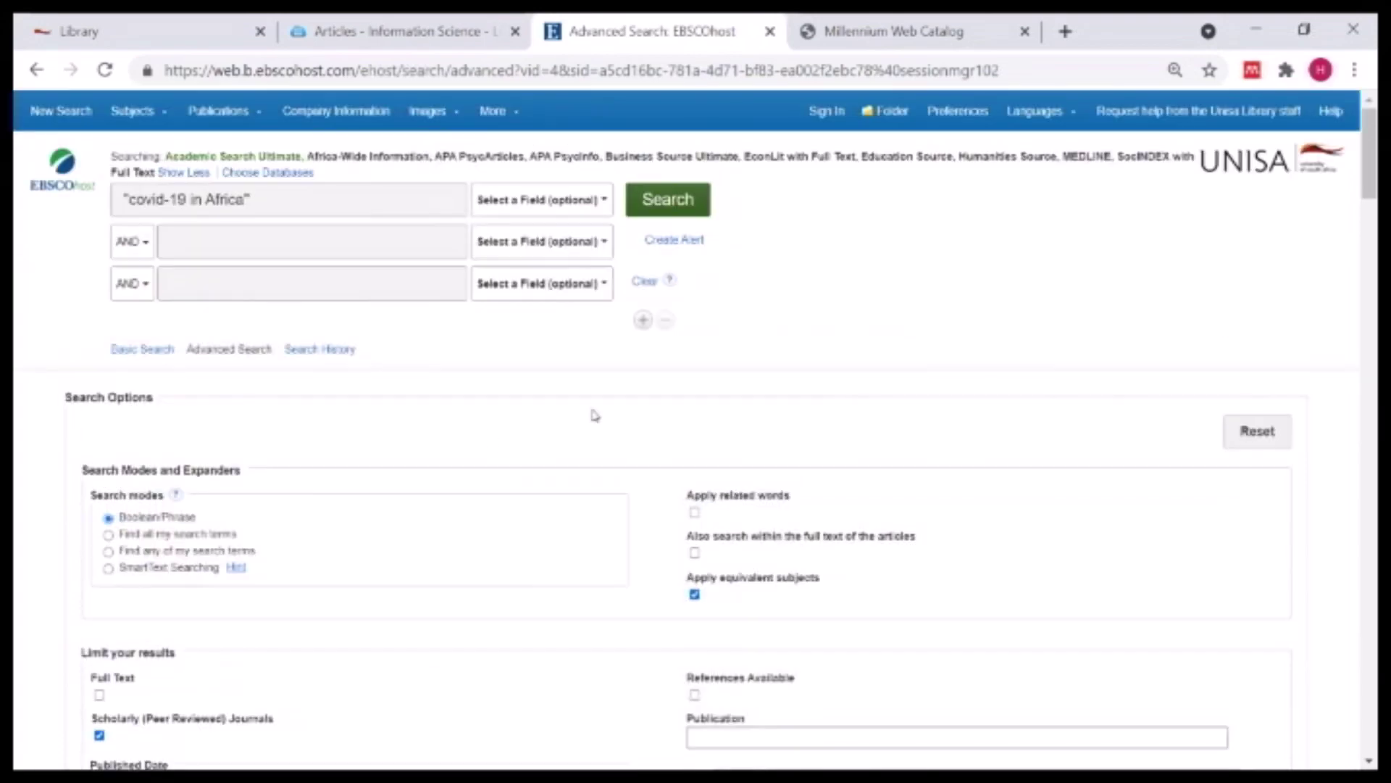
# - Run the search and filter the results by the English language facet
pyautogui.click(663, 207)
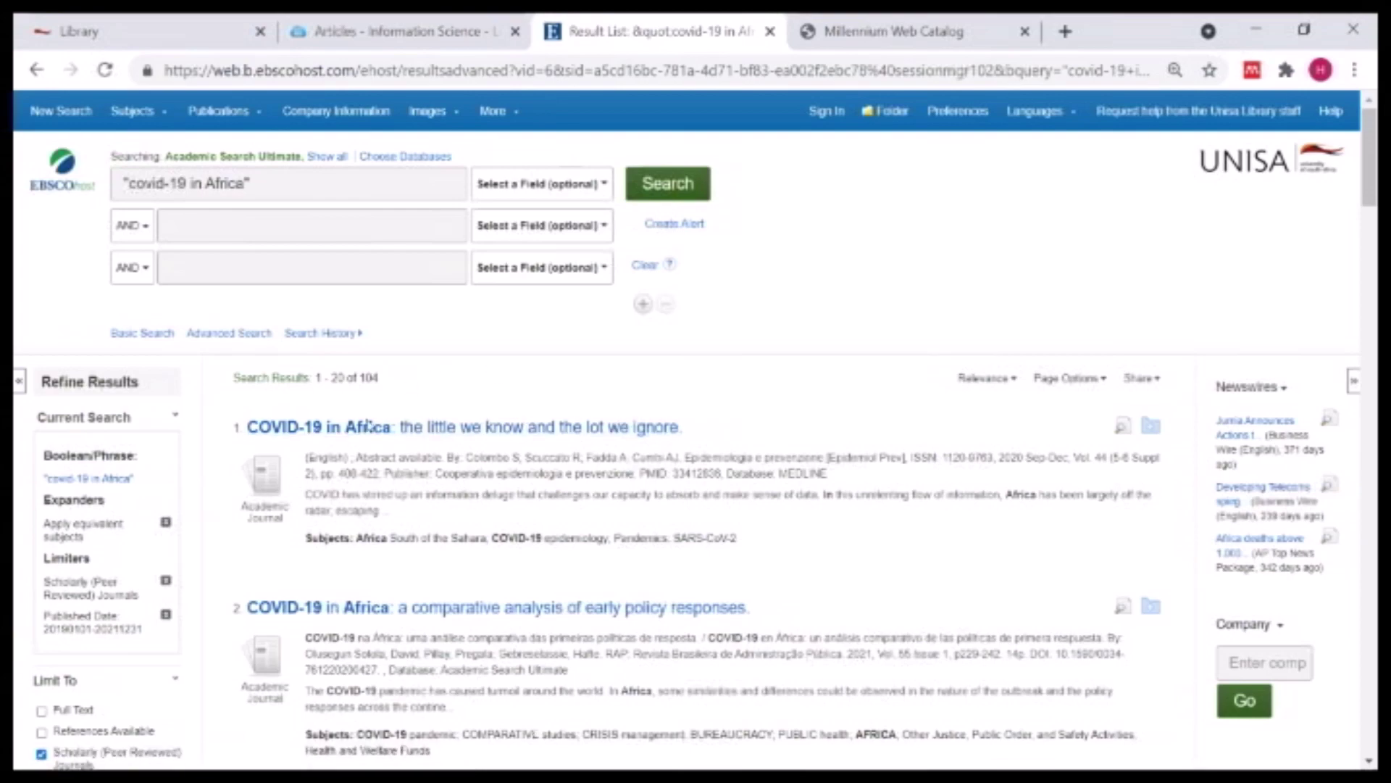
pyautogui.scroll(-6, 370, 425)
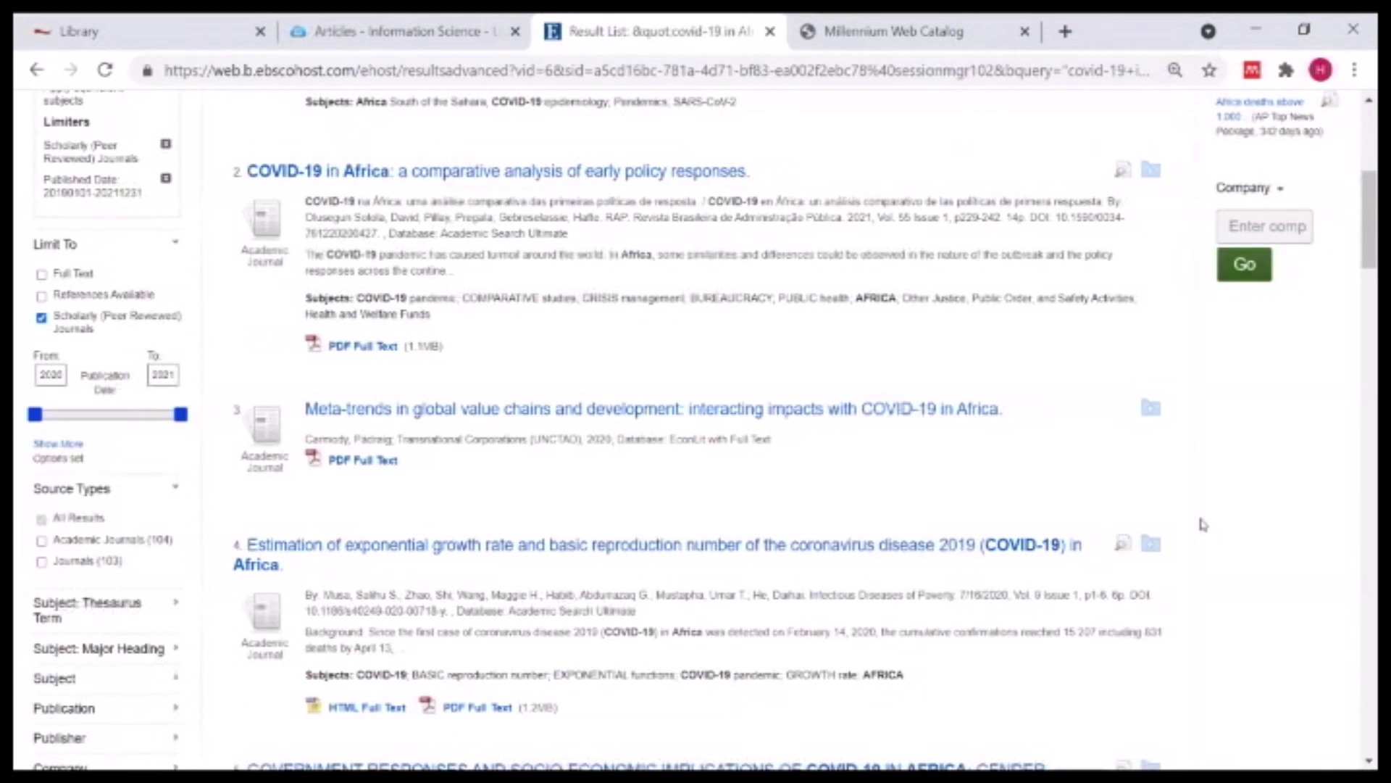
pyautogui.scroll(-1, 946, 576)
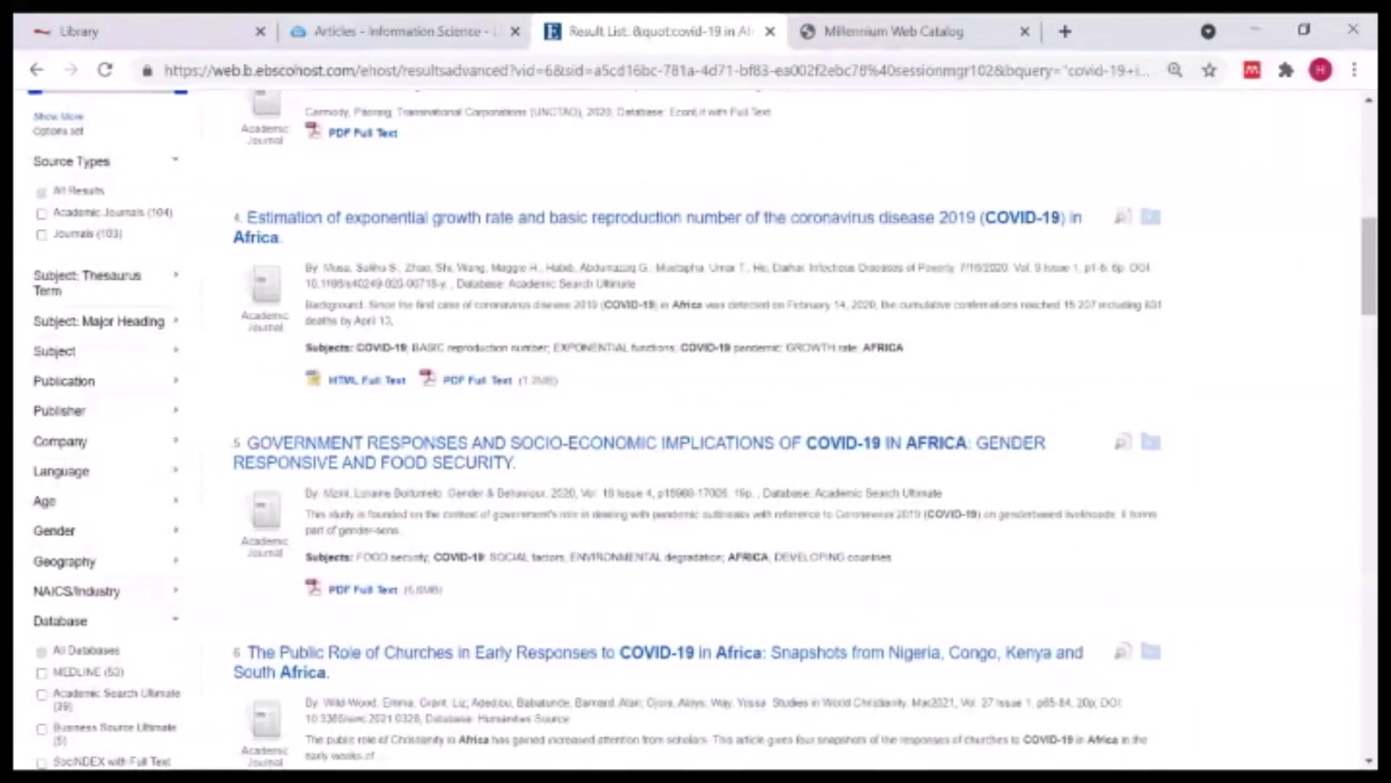
pyautogui.click(61, 472)
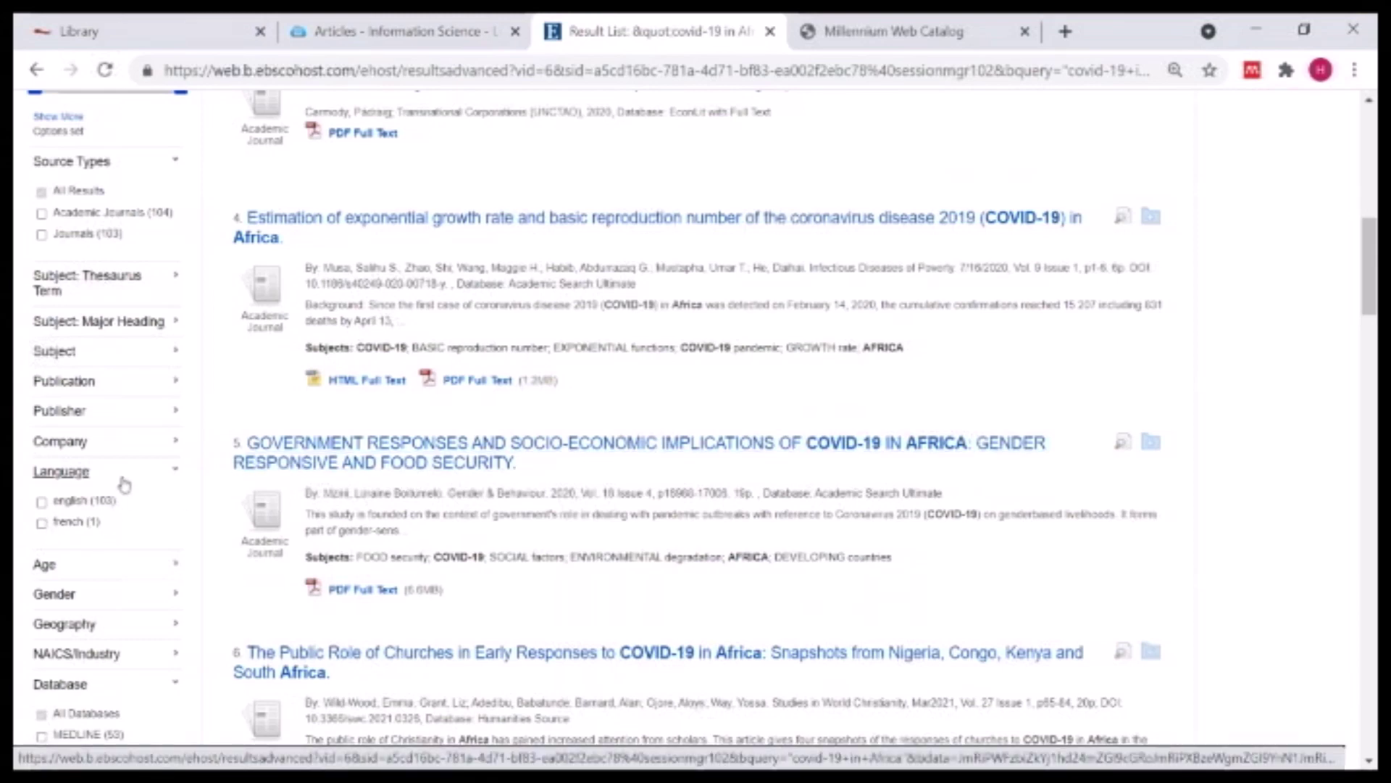
pyautogui.click(41, 501)
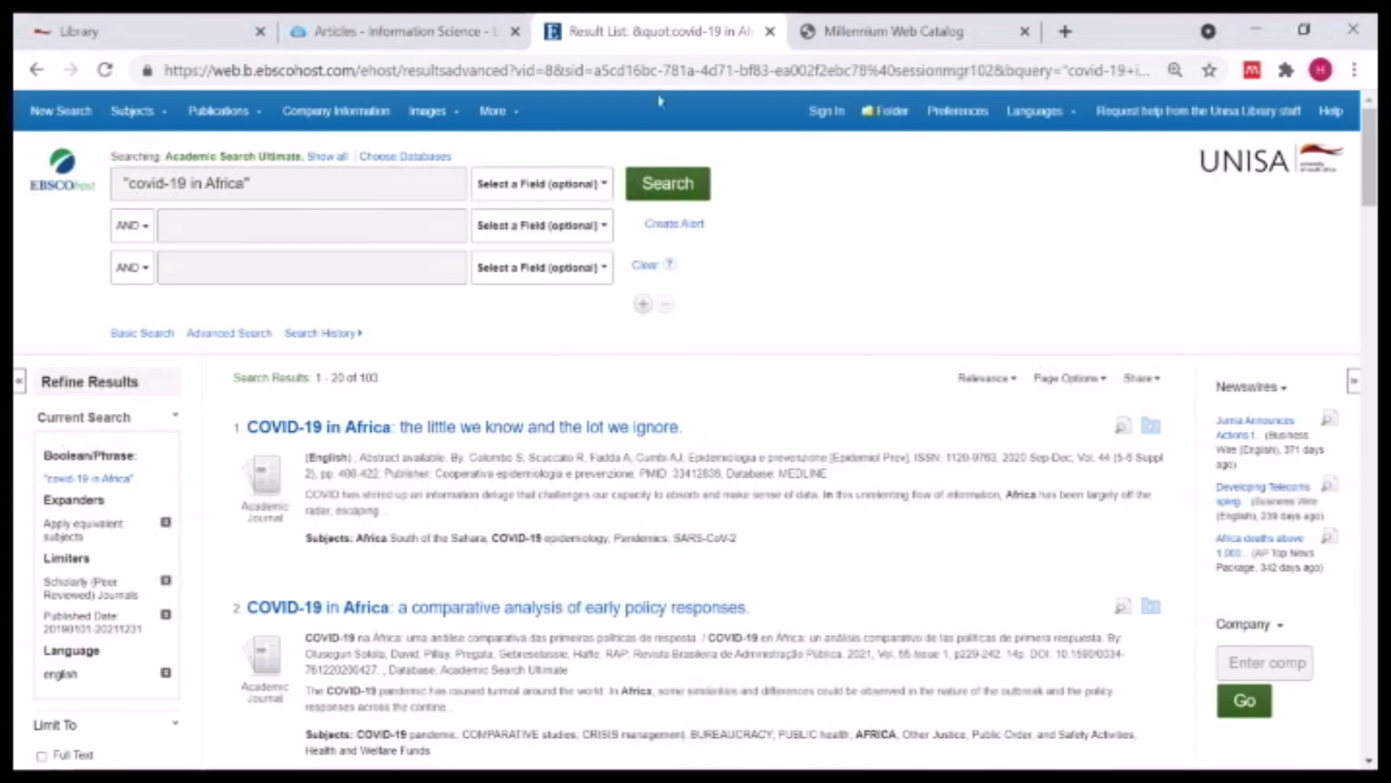
# - Set the first field to TI Title and rerun the search, leaving 73 results
pyautogui.click(608, 187)
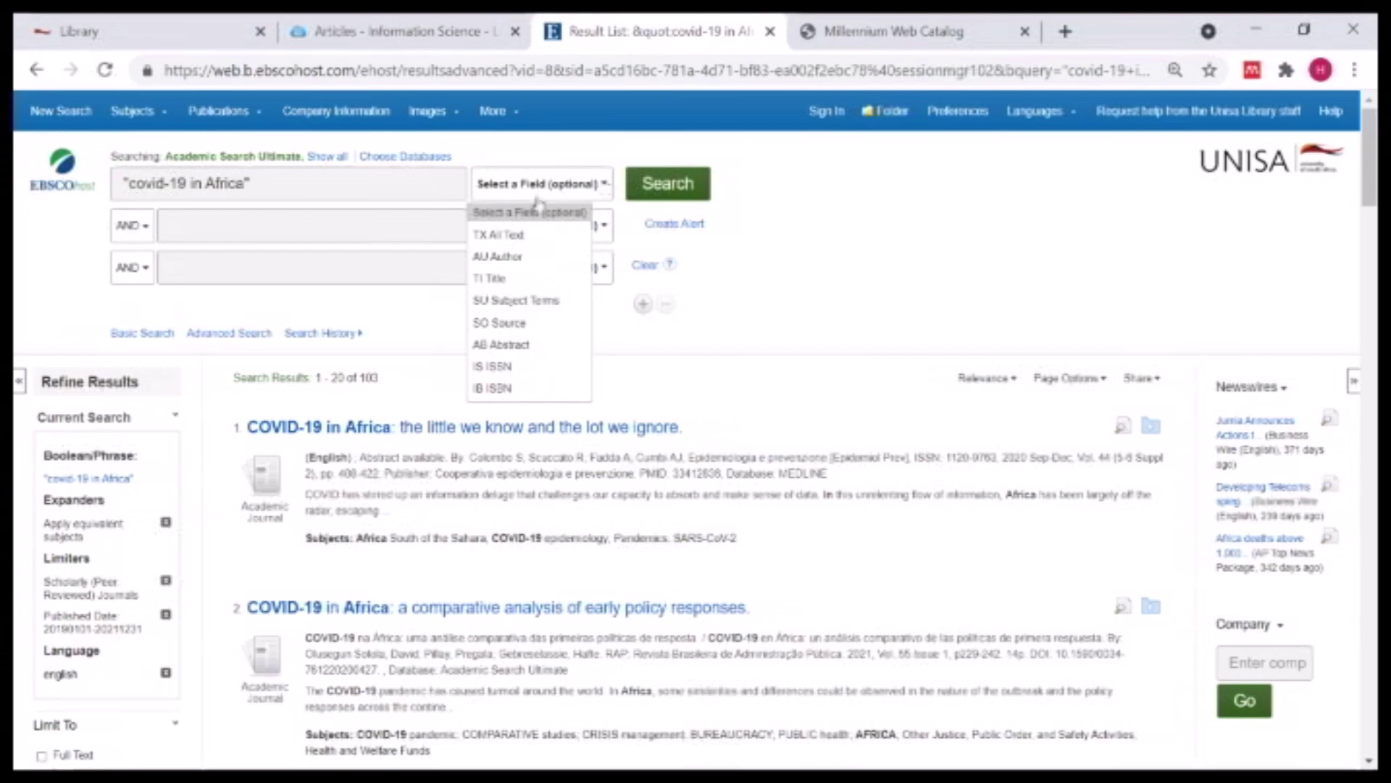
pyautogui.click(490, 278)
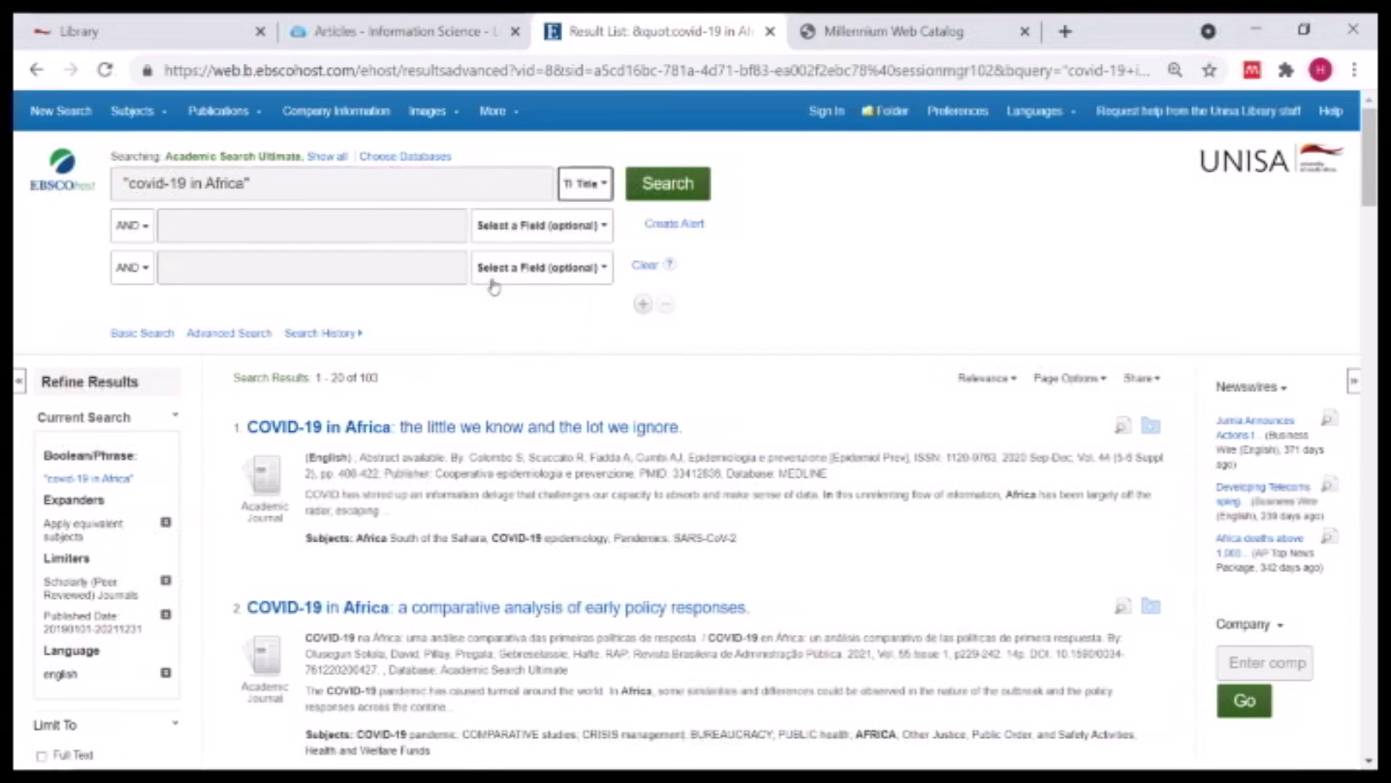
pyautogui.click(657, 193)
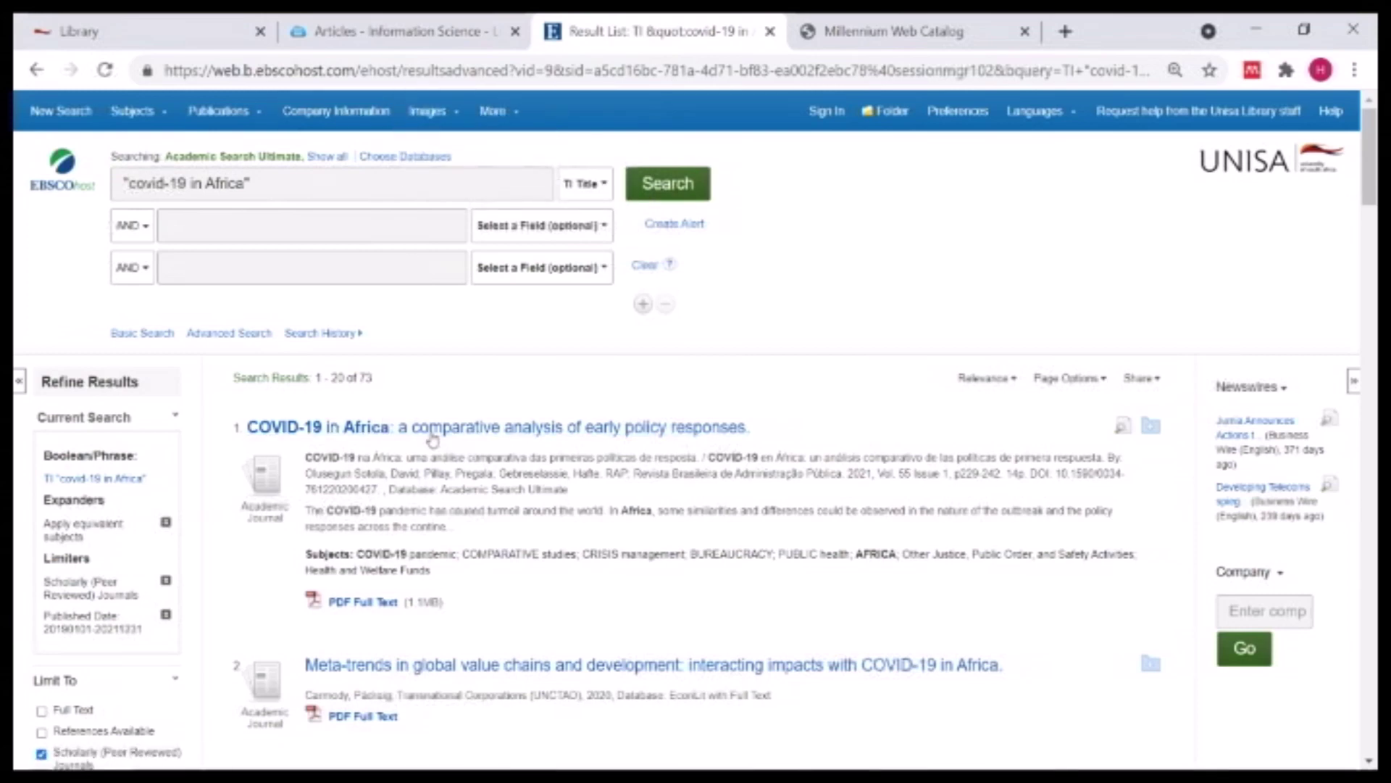
pyautogui.scroll(-1, 890, 493)
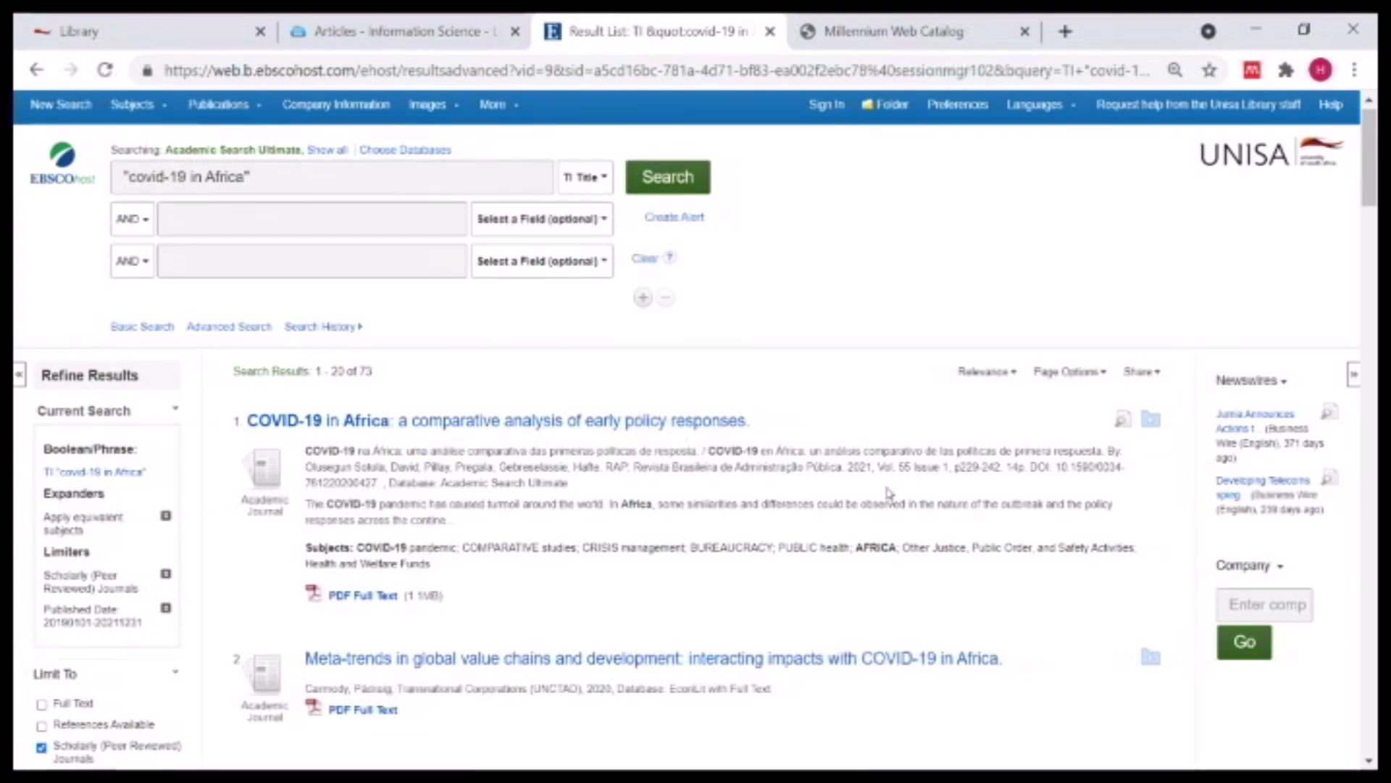
# - Keep relevance sort order and apply 50 results per page in Page Options
pyautogui.scroll(-3, 889, 493)
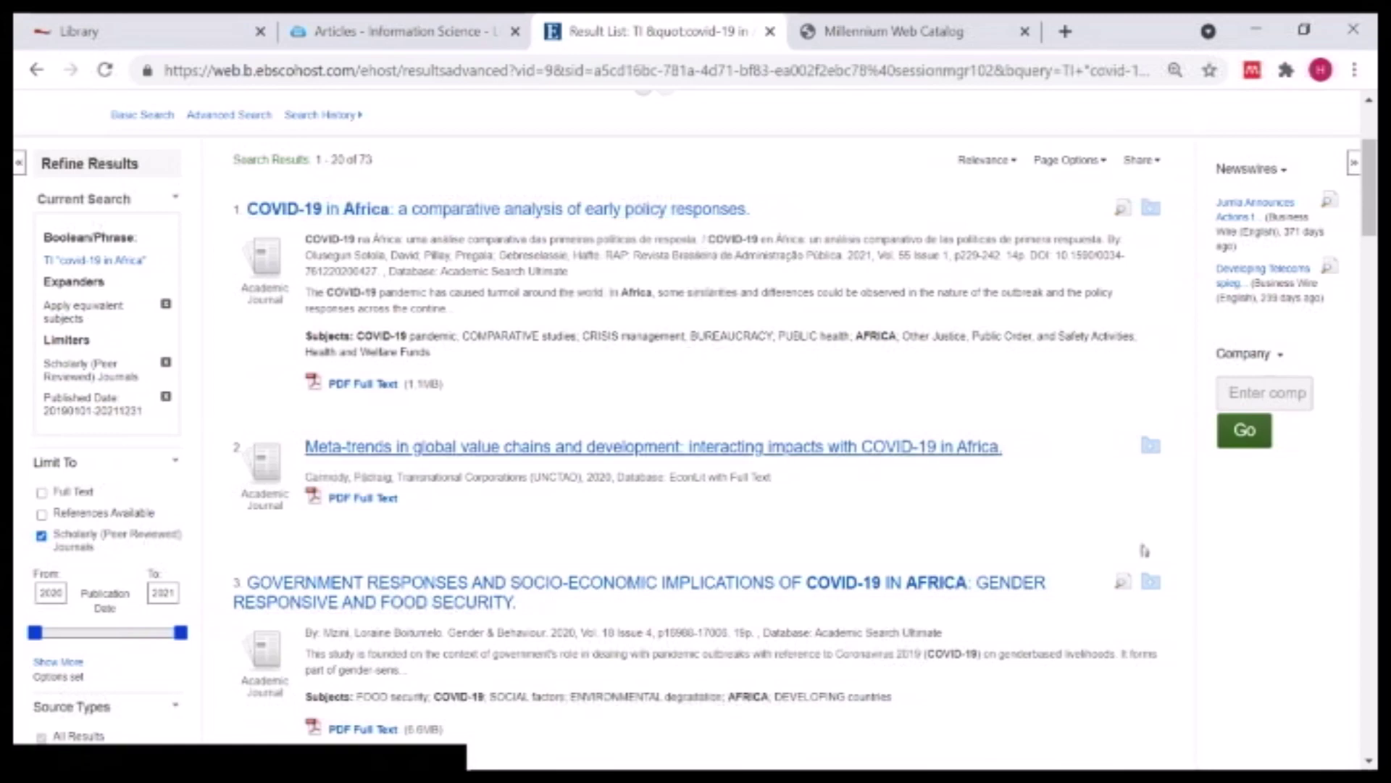
pyautogui.click(1016, 165)
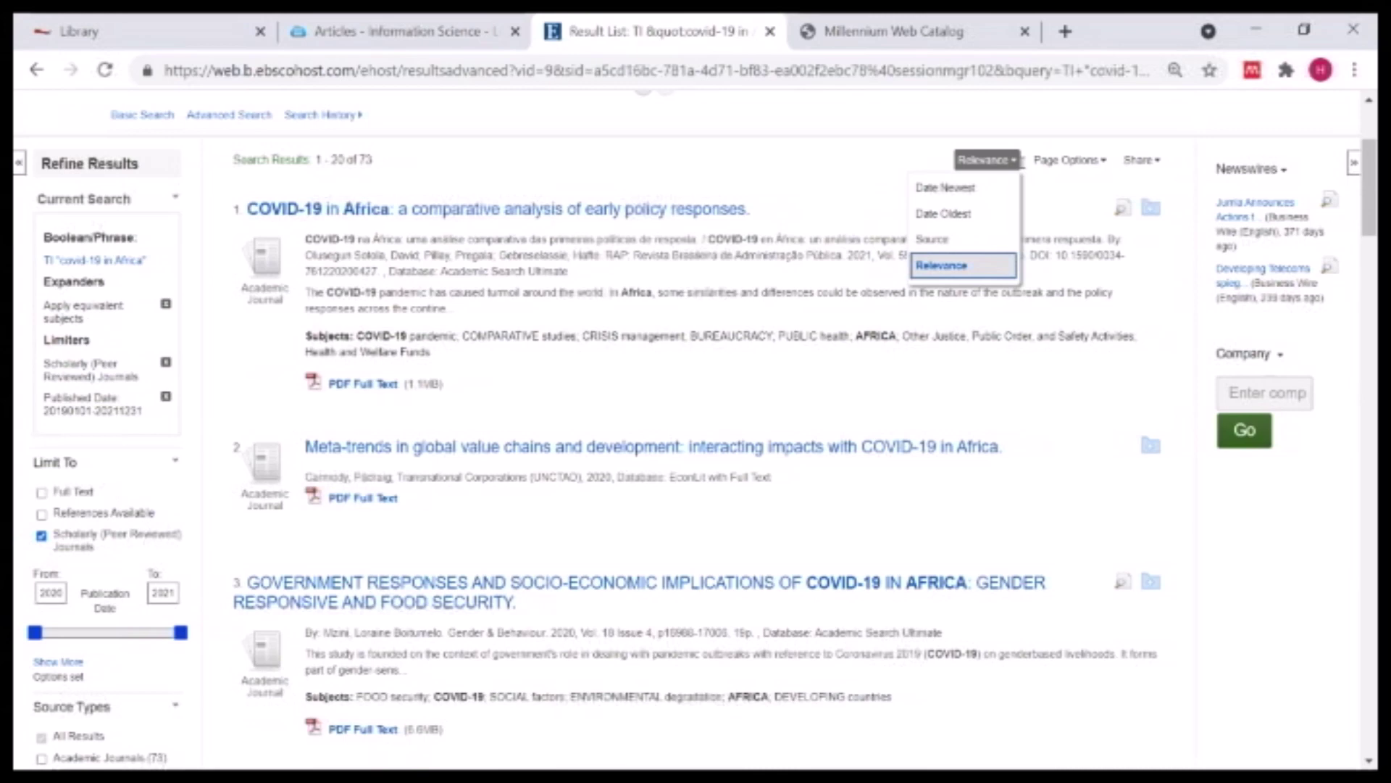
pyautogui.click(902, 243)
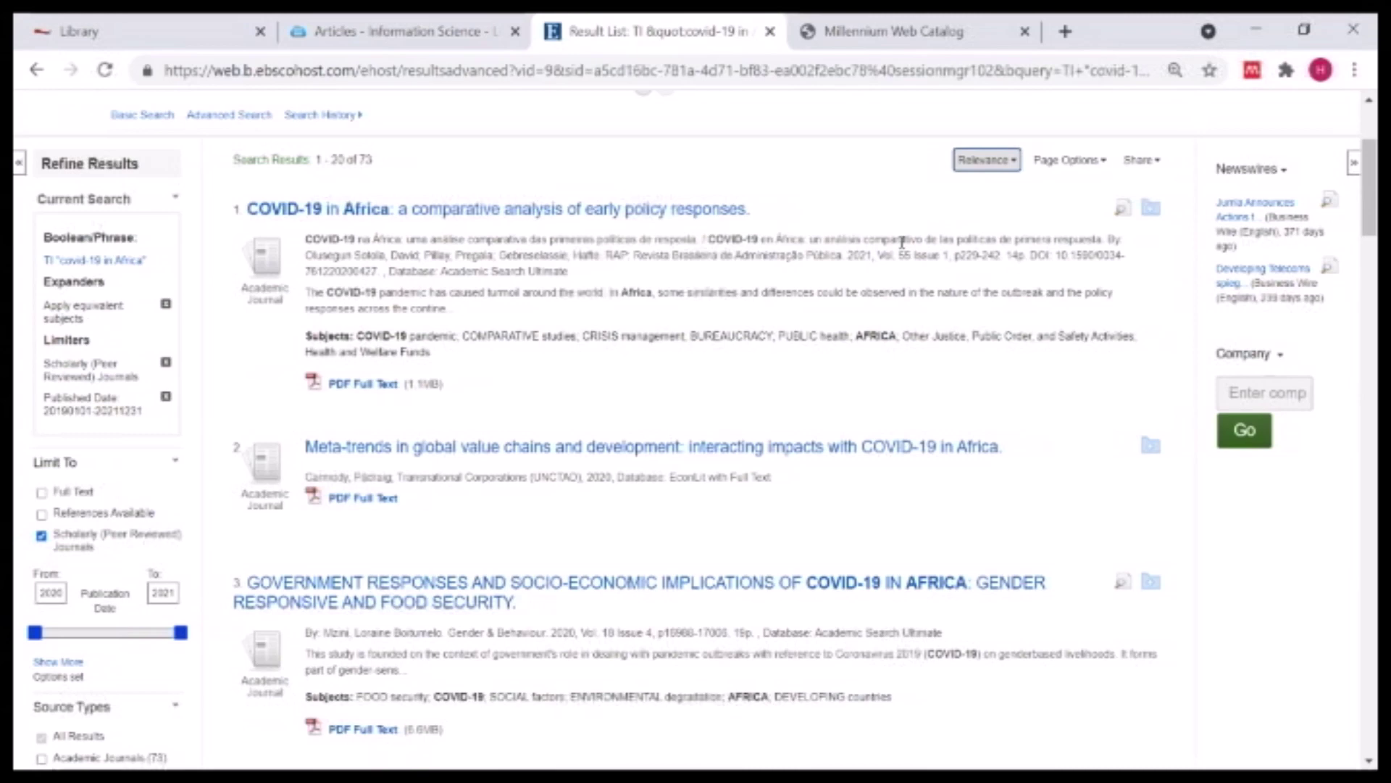
pyautogui.scroll(3, 833, 230)
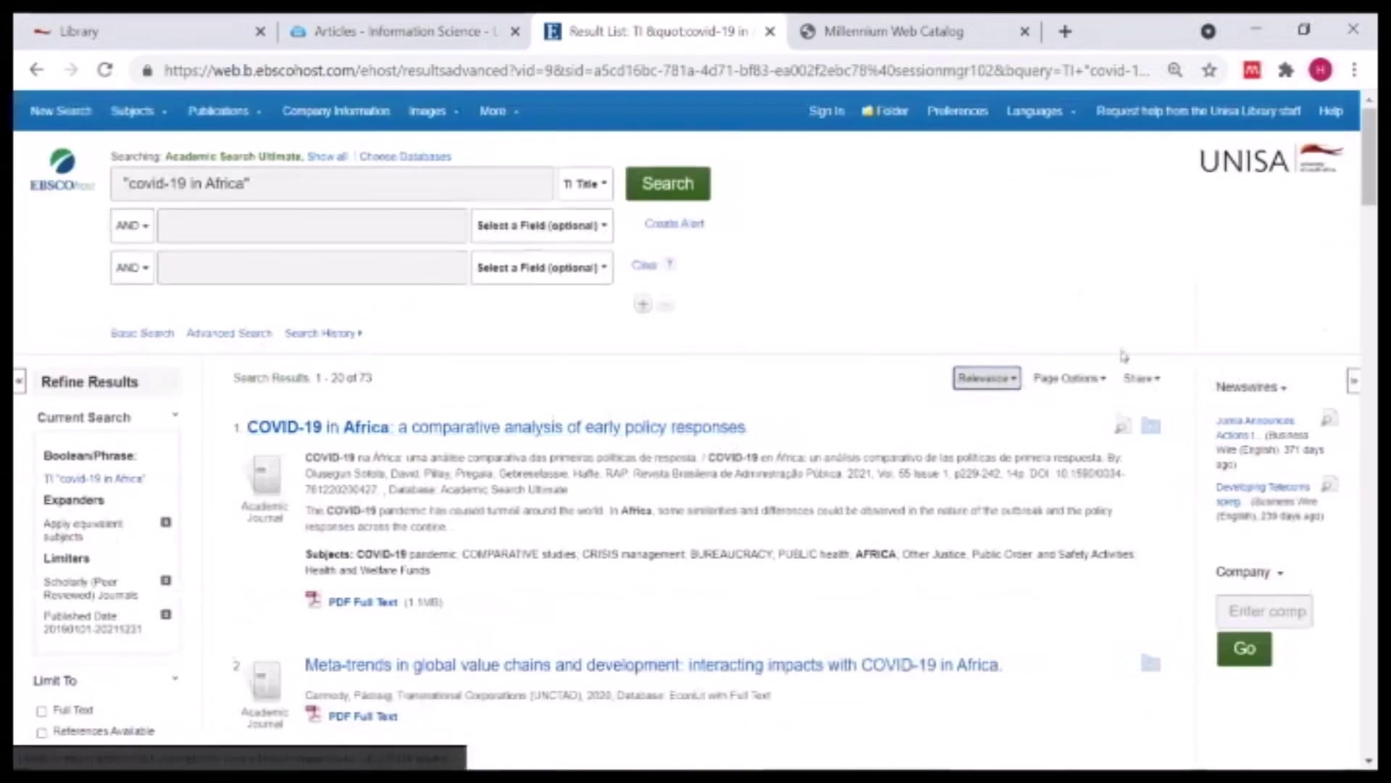
pyautogui.click(1103, 378)
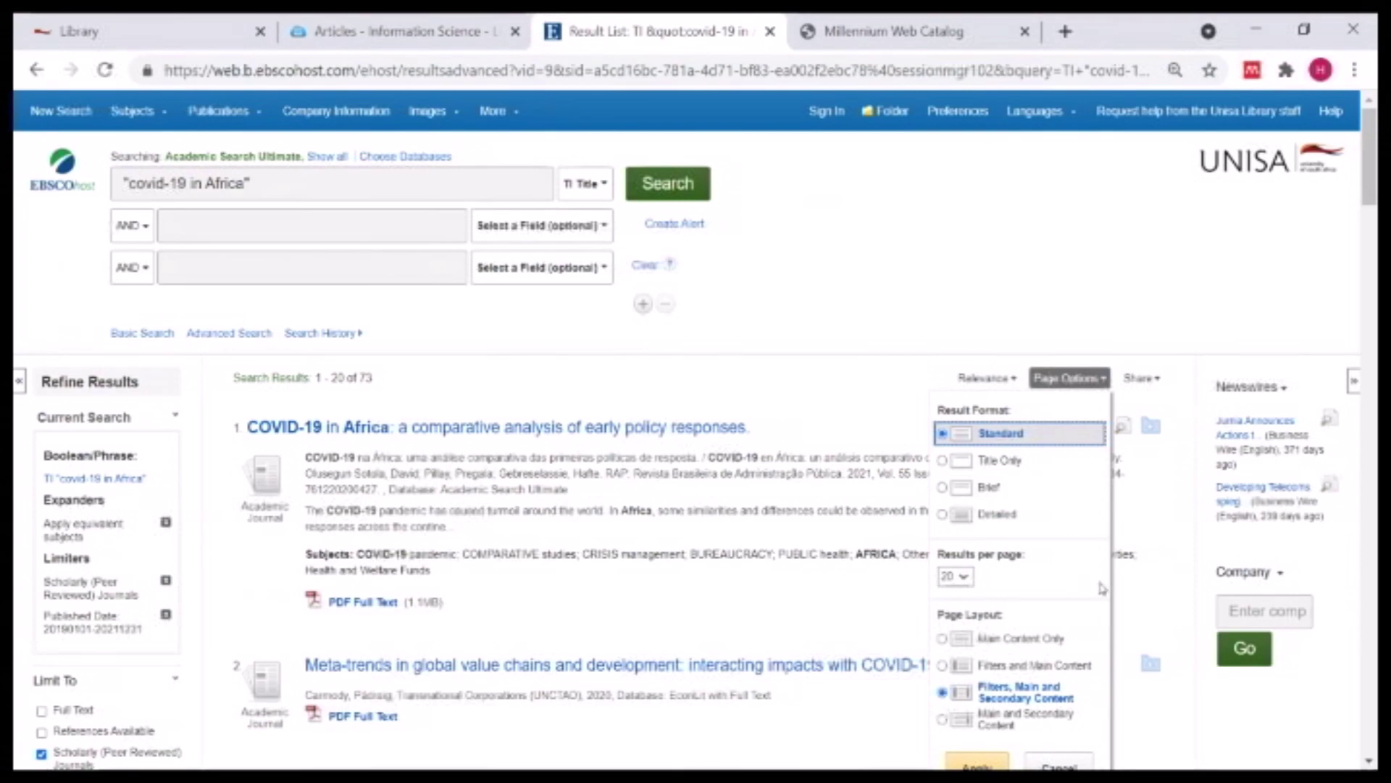
pyautogui.scroll(-3, 1090, 590)
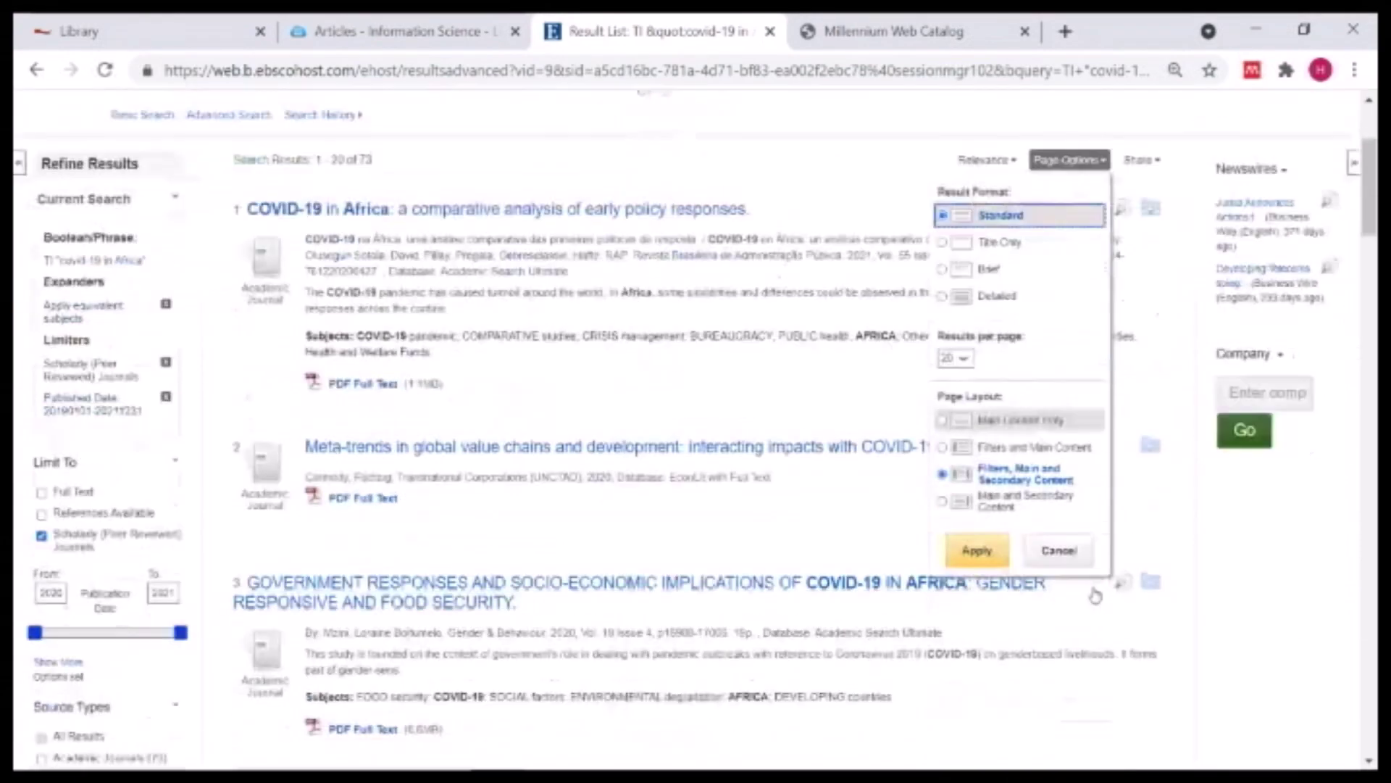
pyautogui.click(972, 379)
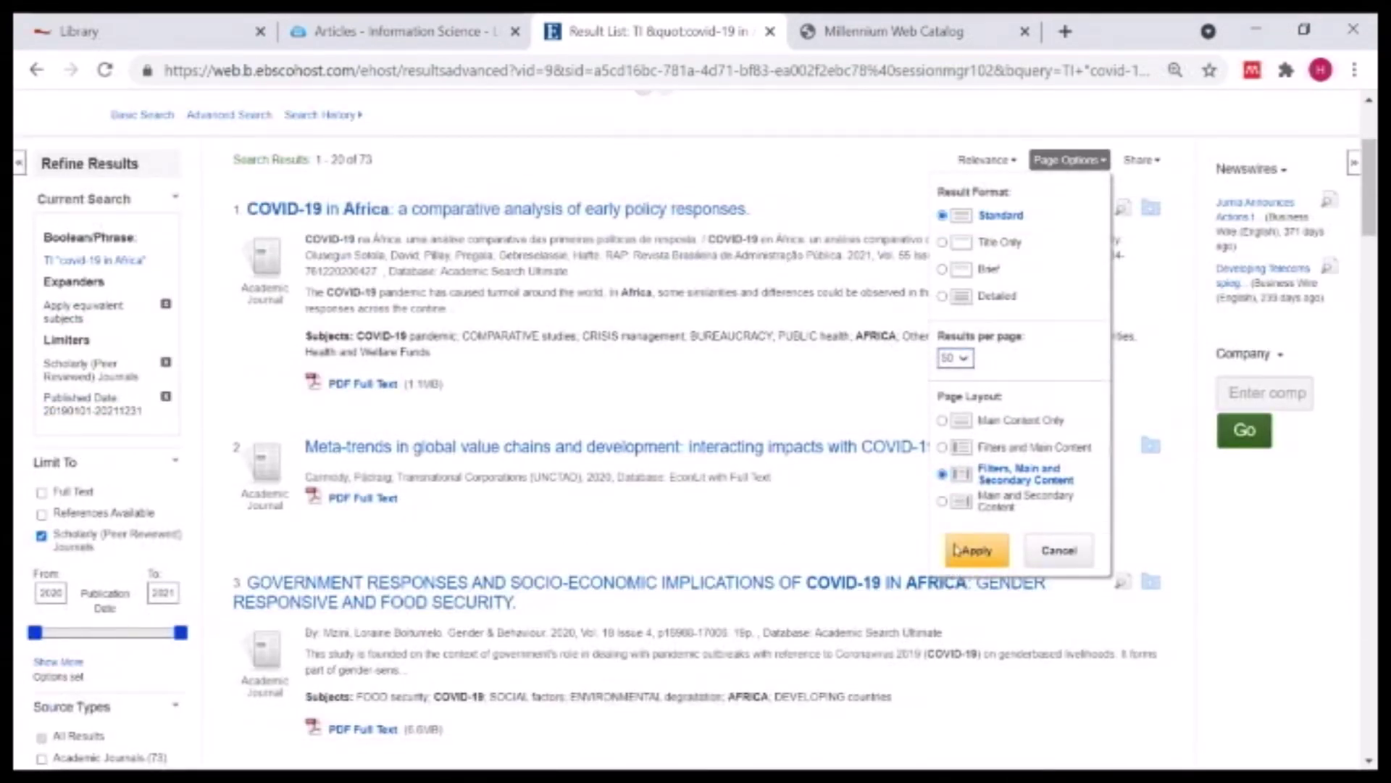
pyautogui.click(976, 554)
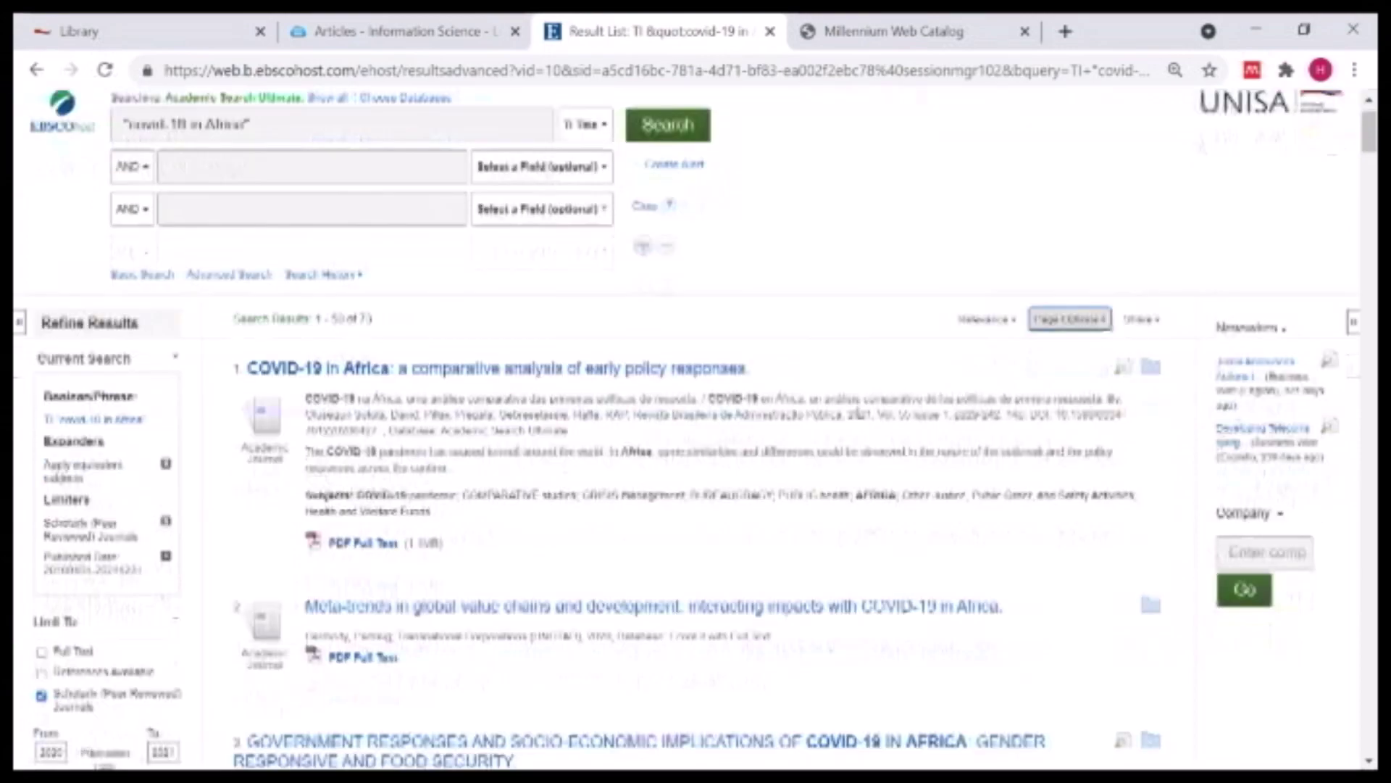
pyautogui.scroll(-3, 860, 419)
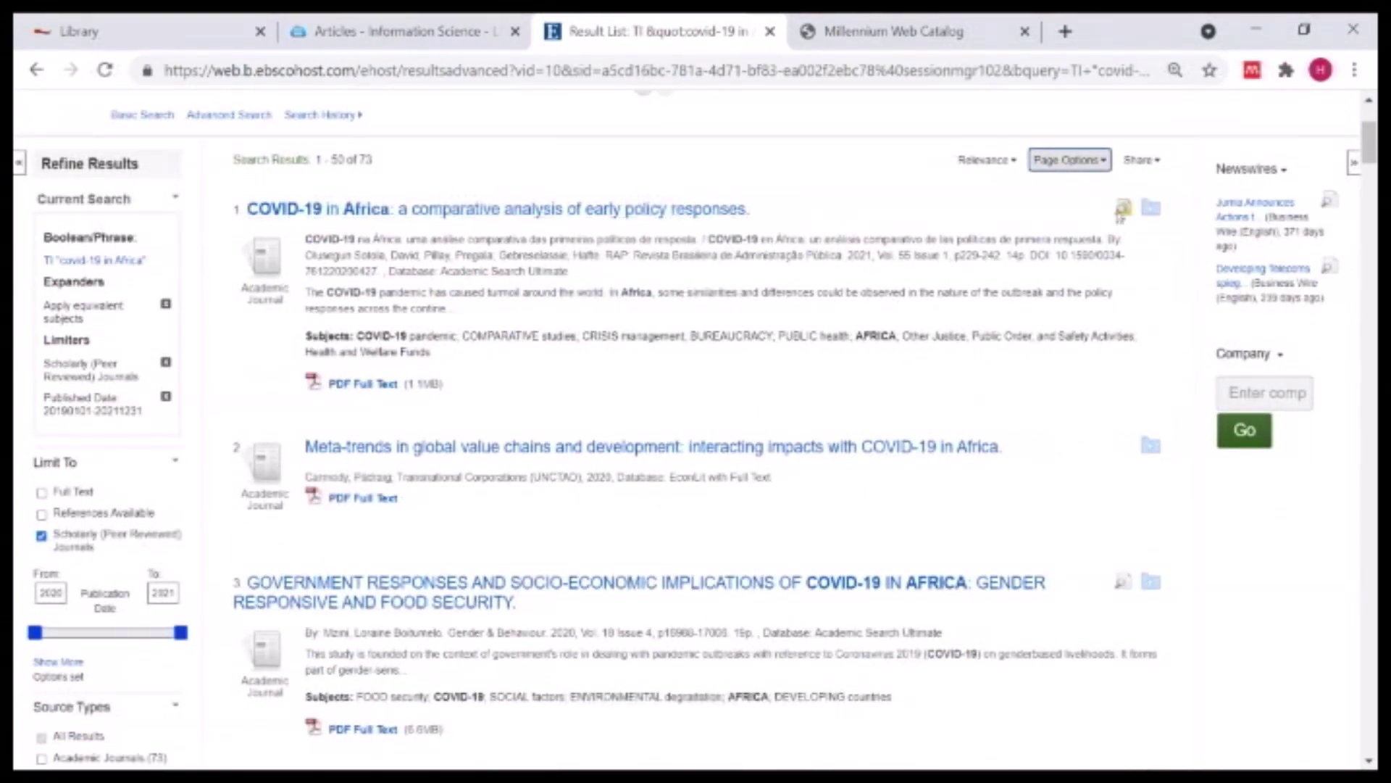
pyautogui.click(1123, 208)
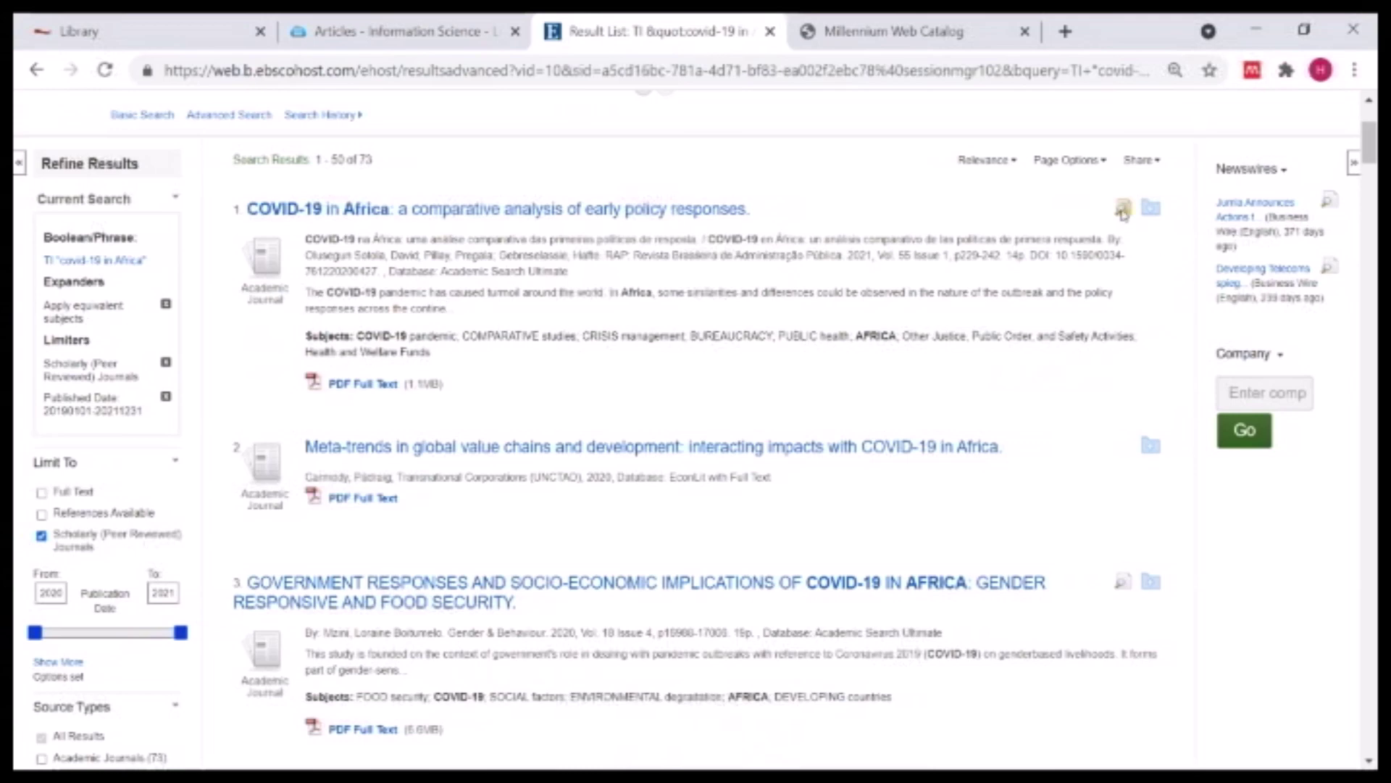
pyautogui.moveTo(1124, 210)
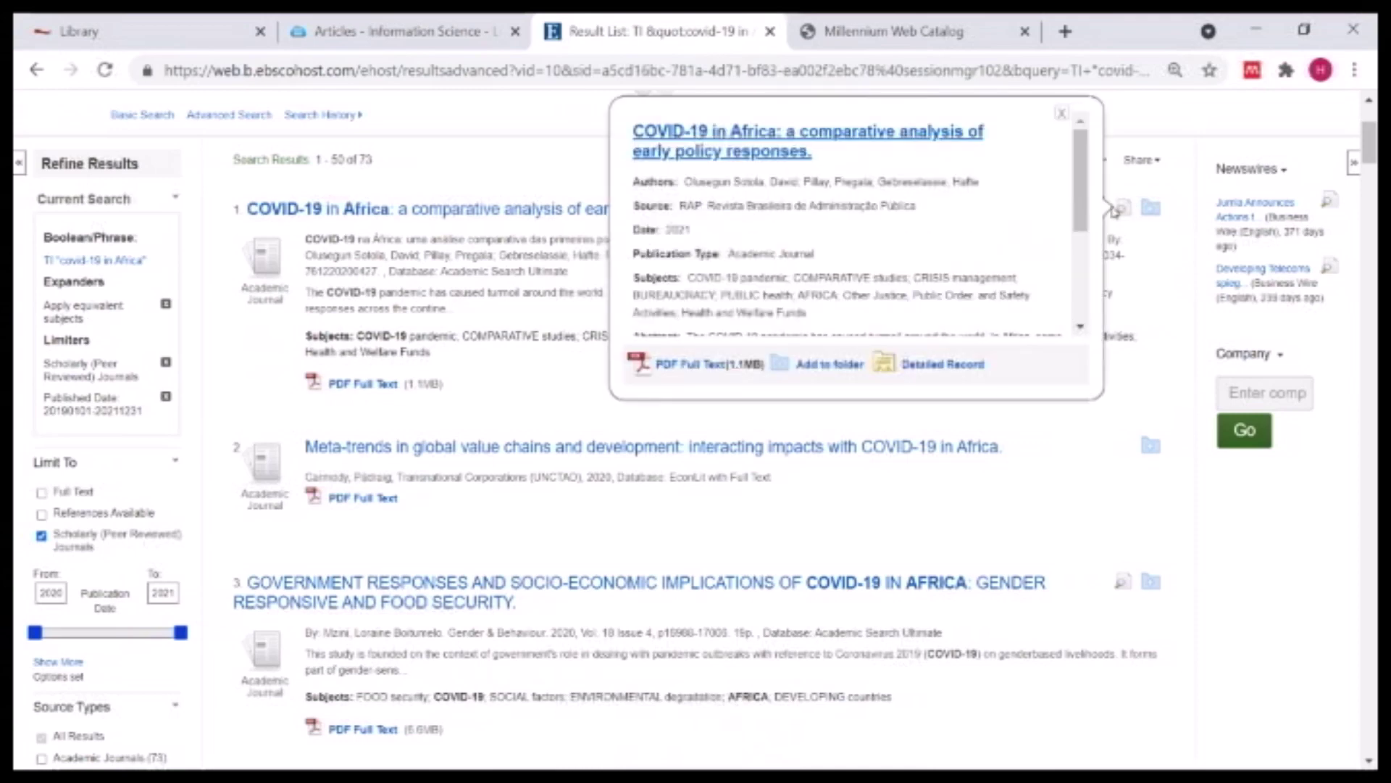
pyautogui.scroll(-1, 1082, 238)
pyautogui.scroll(-1, 1082, 237)
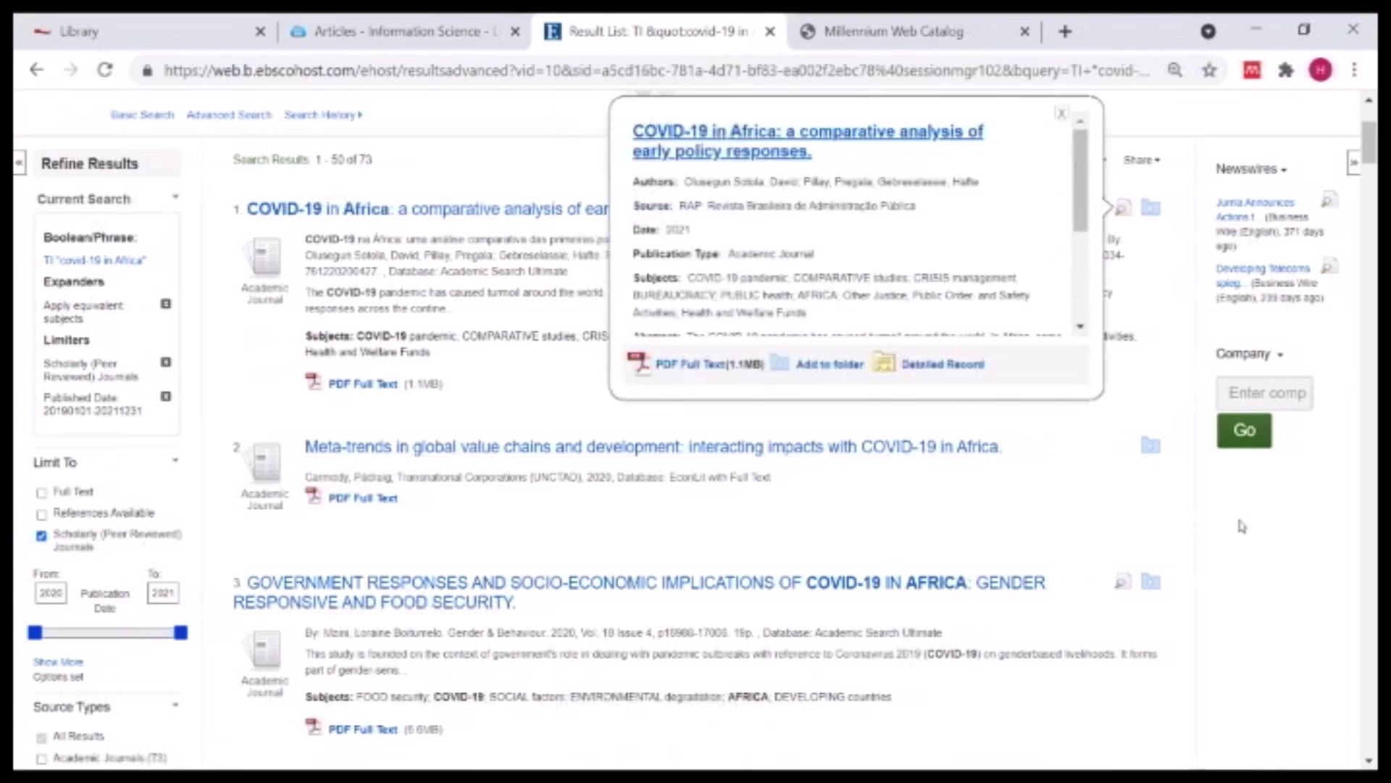
pyautogui.scroll(3, 1071, 449)
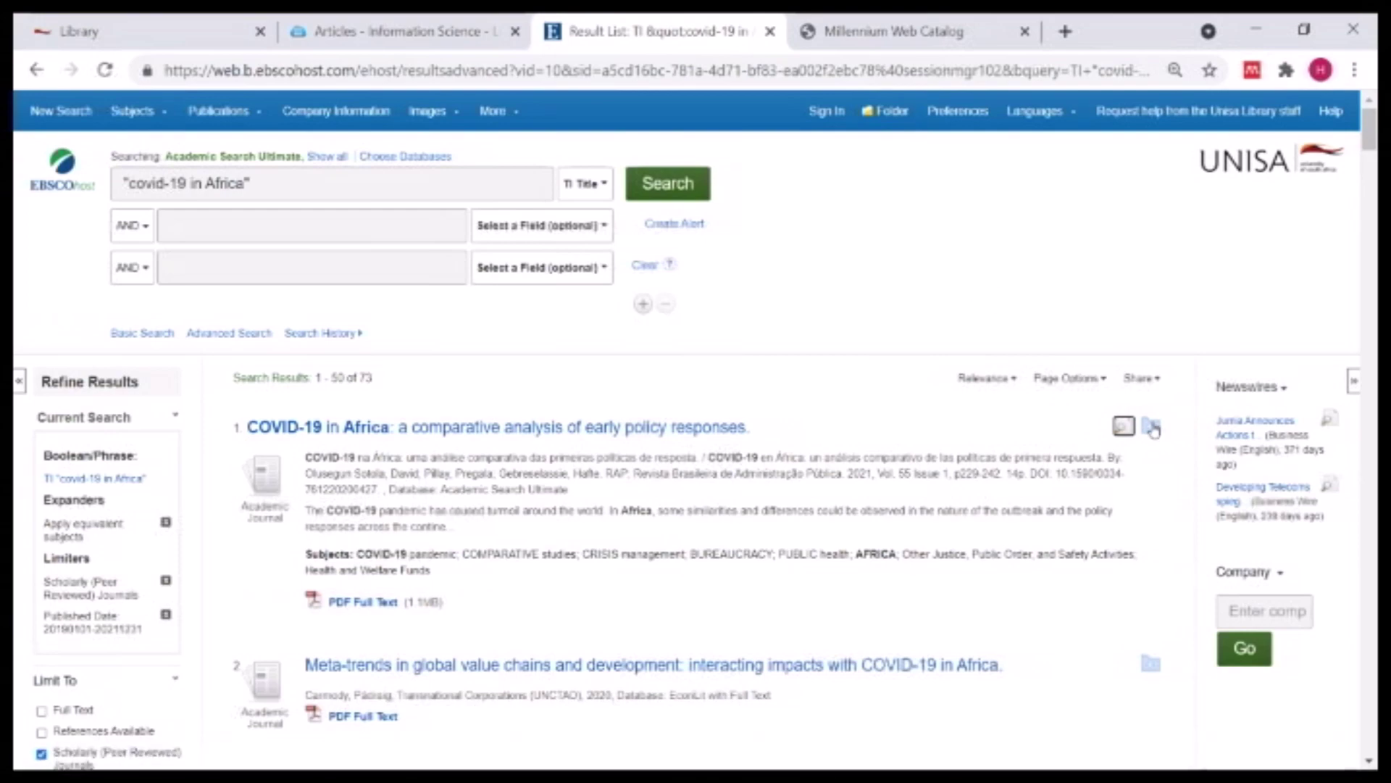
# - Add the first result, Meta-trends, Laboratory diagnosis and exponential growth rate articles to the folder
pyautogui.scroll(-5, 1158, 167)
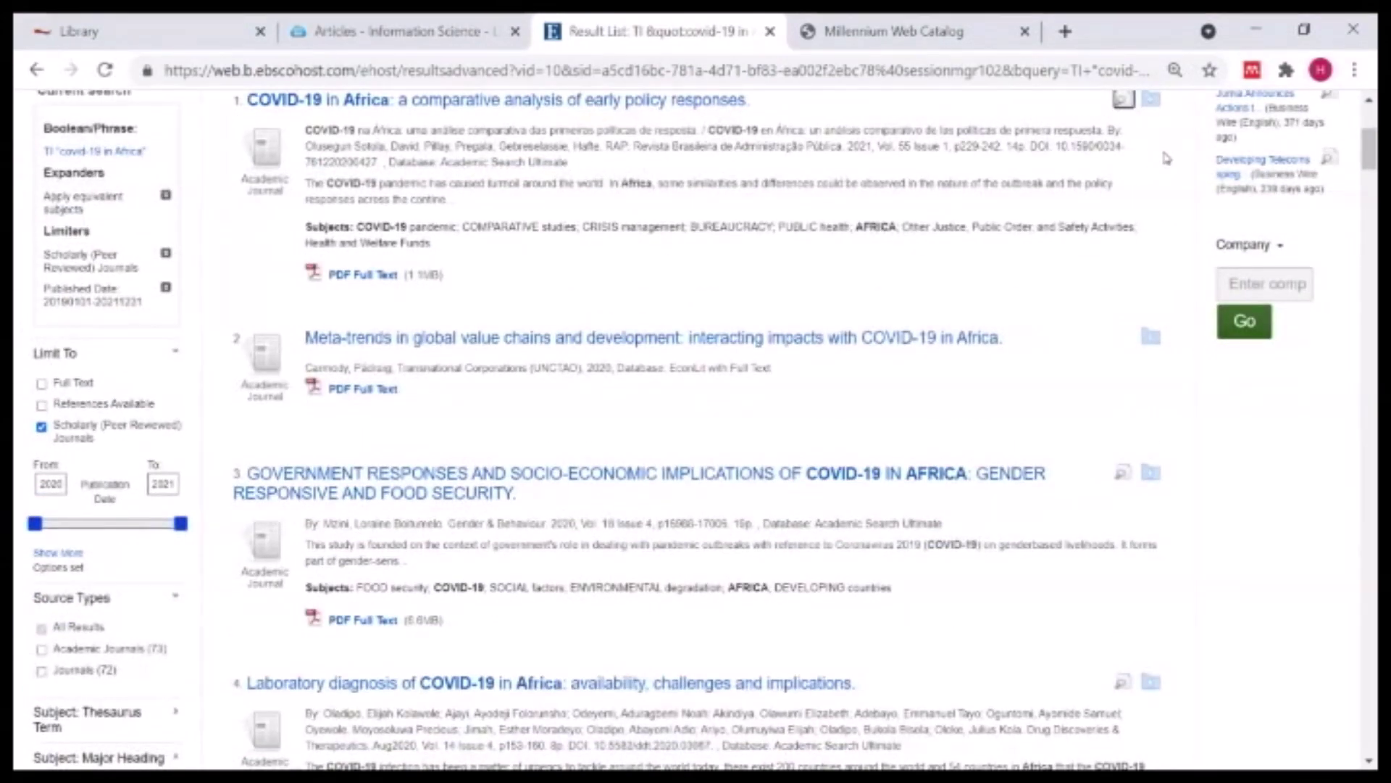
pyautogui.scroll(2, 1157, 189)
pyautogui.click(1153, 215)
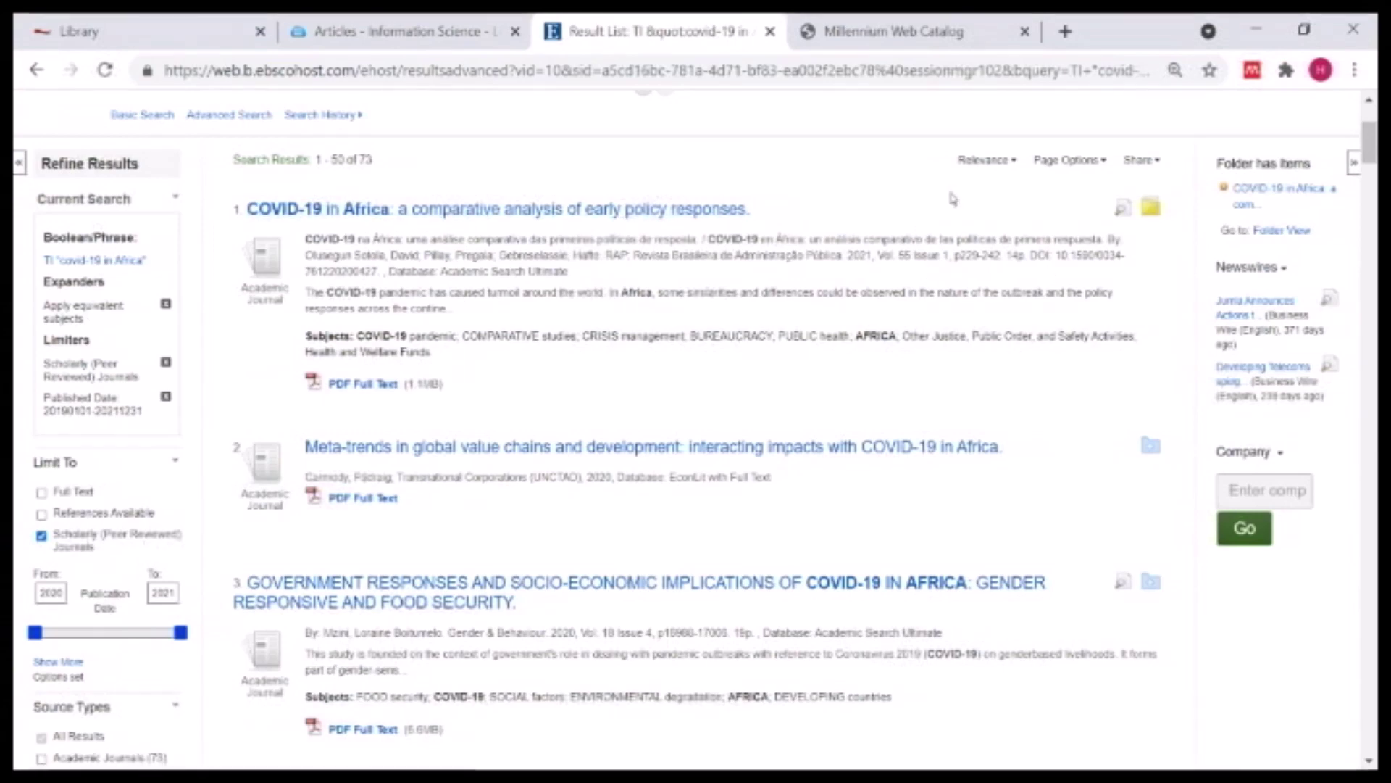
pyautogui.scroll(3, 942, 195)
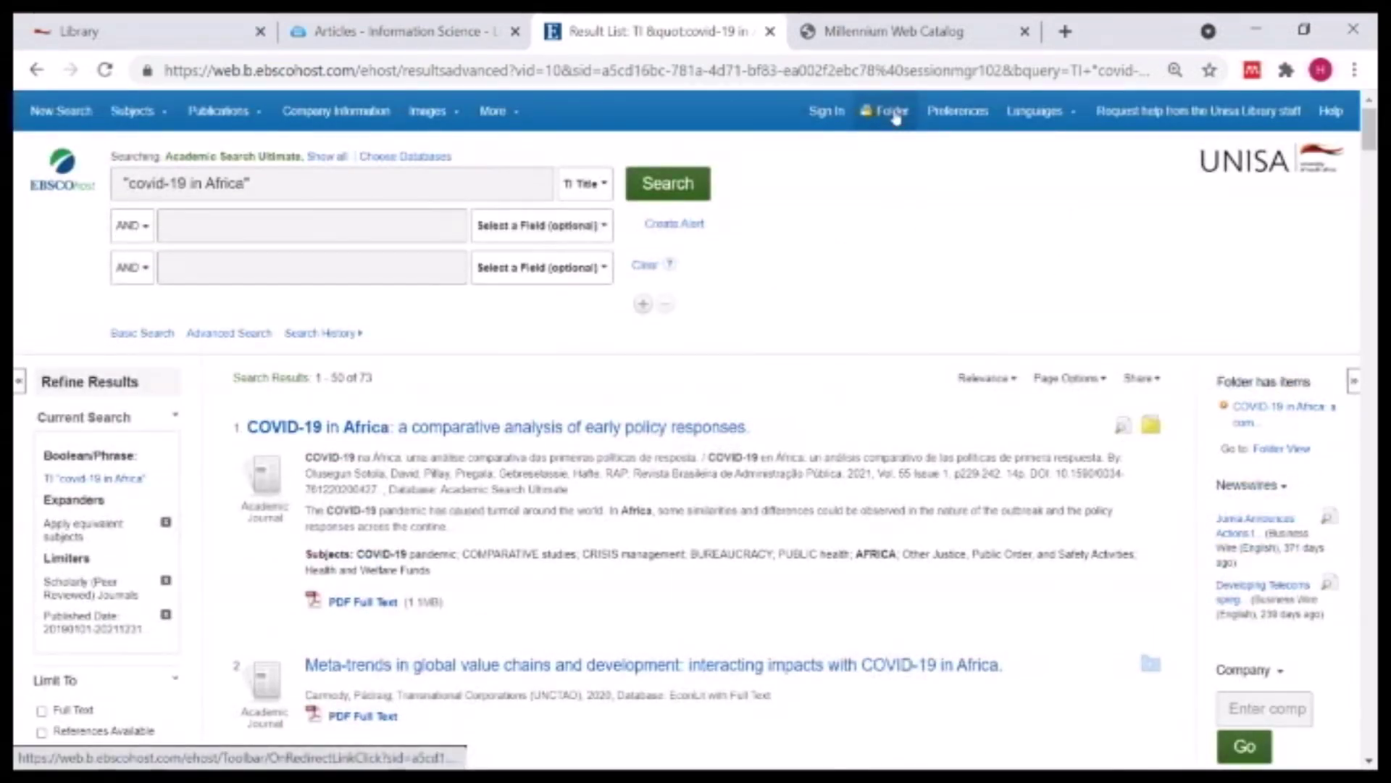
pyautogui.scroll(-3, 1107, 363)
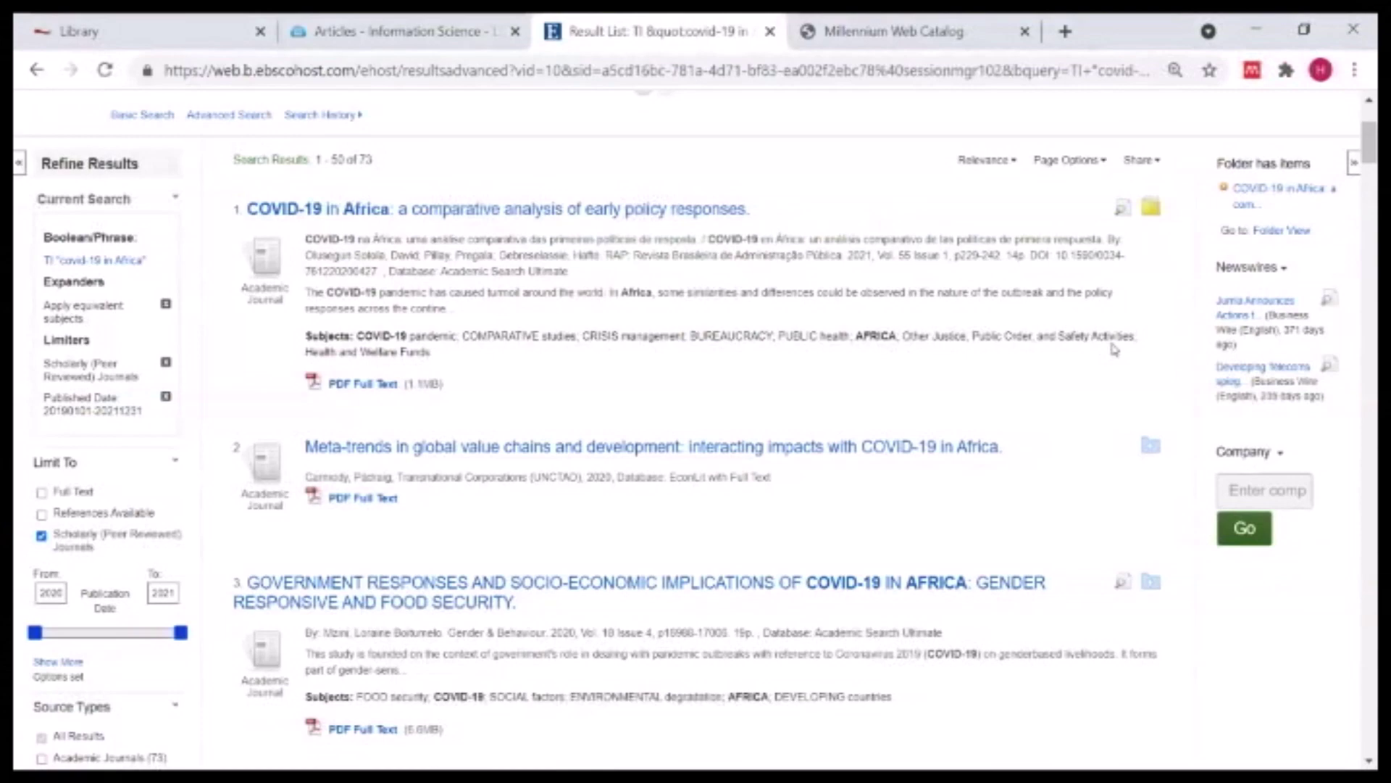
pyautogui.click(1154, 447)
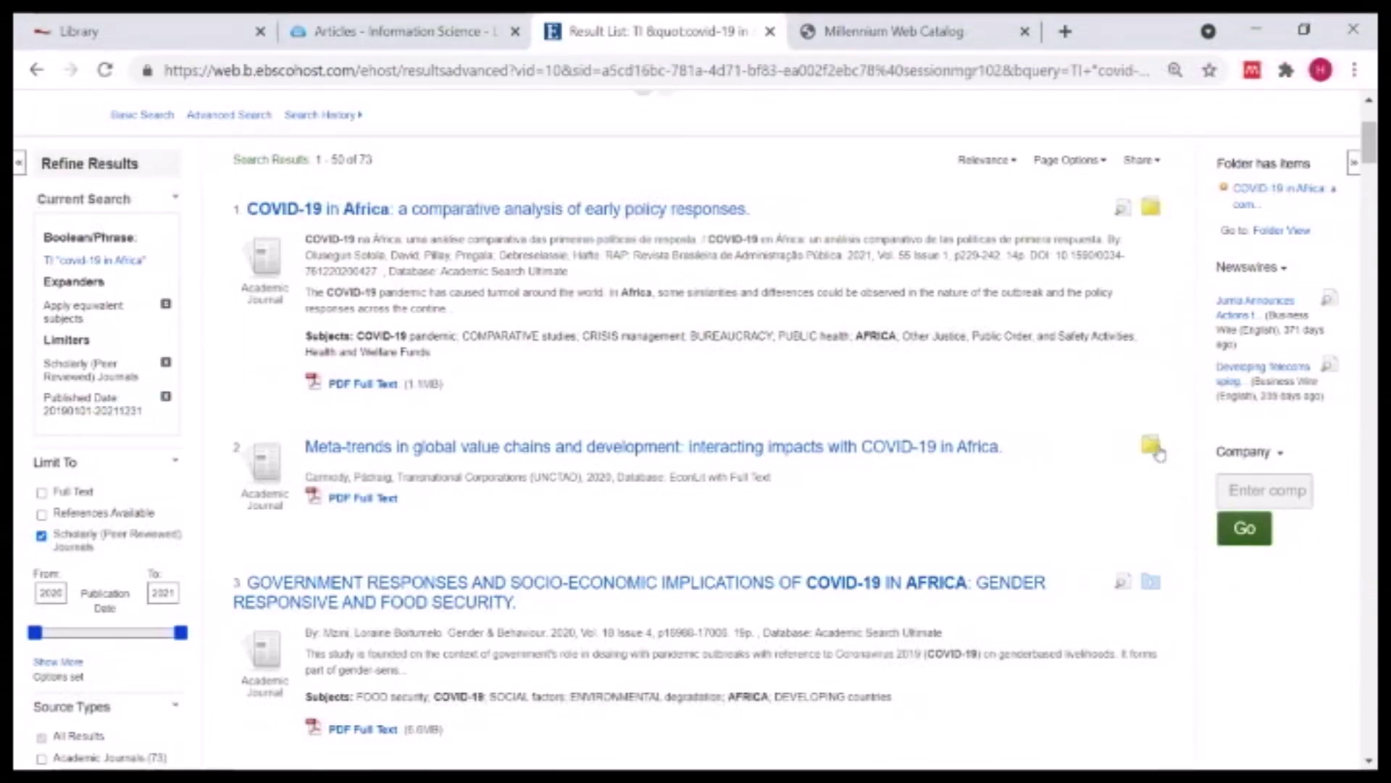
pyautogui.scroll(3, 1109, 468)
pyautogui.scroll(-6, 895, 321)
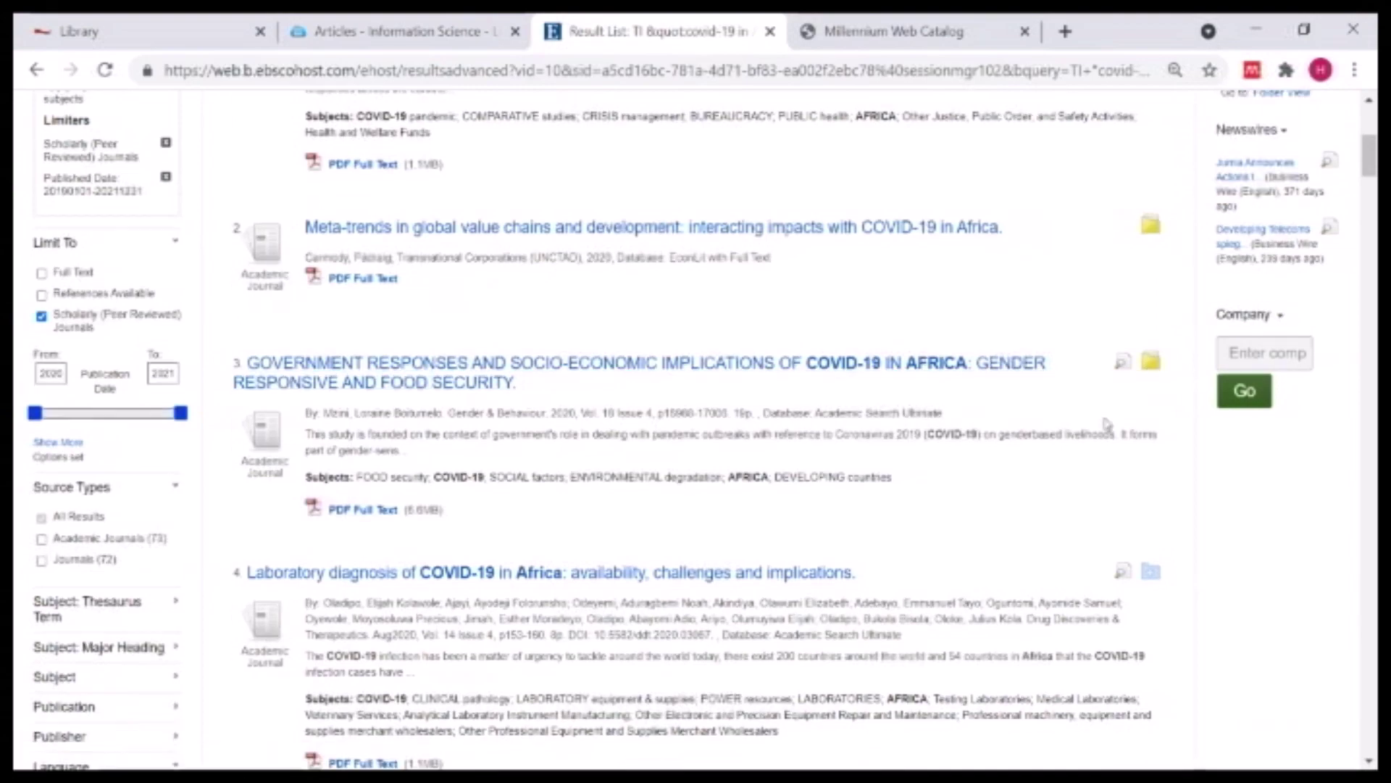
pyautogui.scroll(-5, 1152, 360)
pyautogui.click(1151, 245)
pyautogui.click(1151, 500)
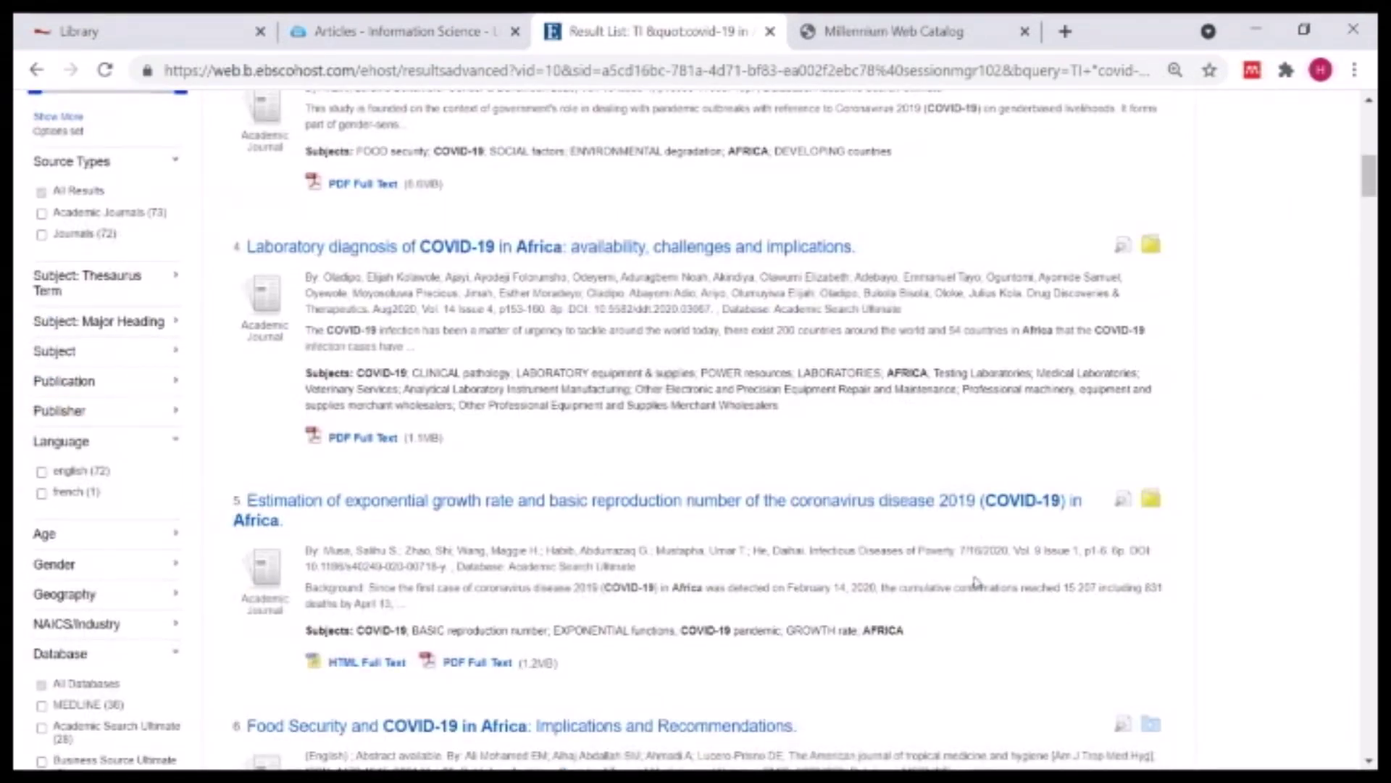
# - Add result 11, "COVID-19 in Africa: Dampening the storm?", to the folder and return to the page top
pyautogui.scroll(-5, 974, 566)
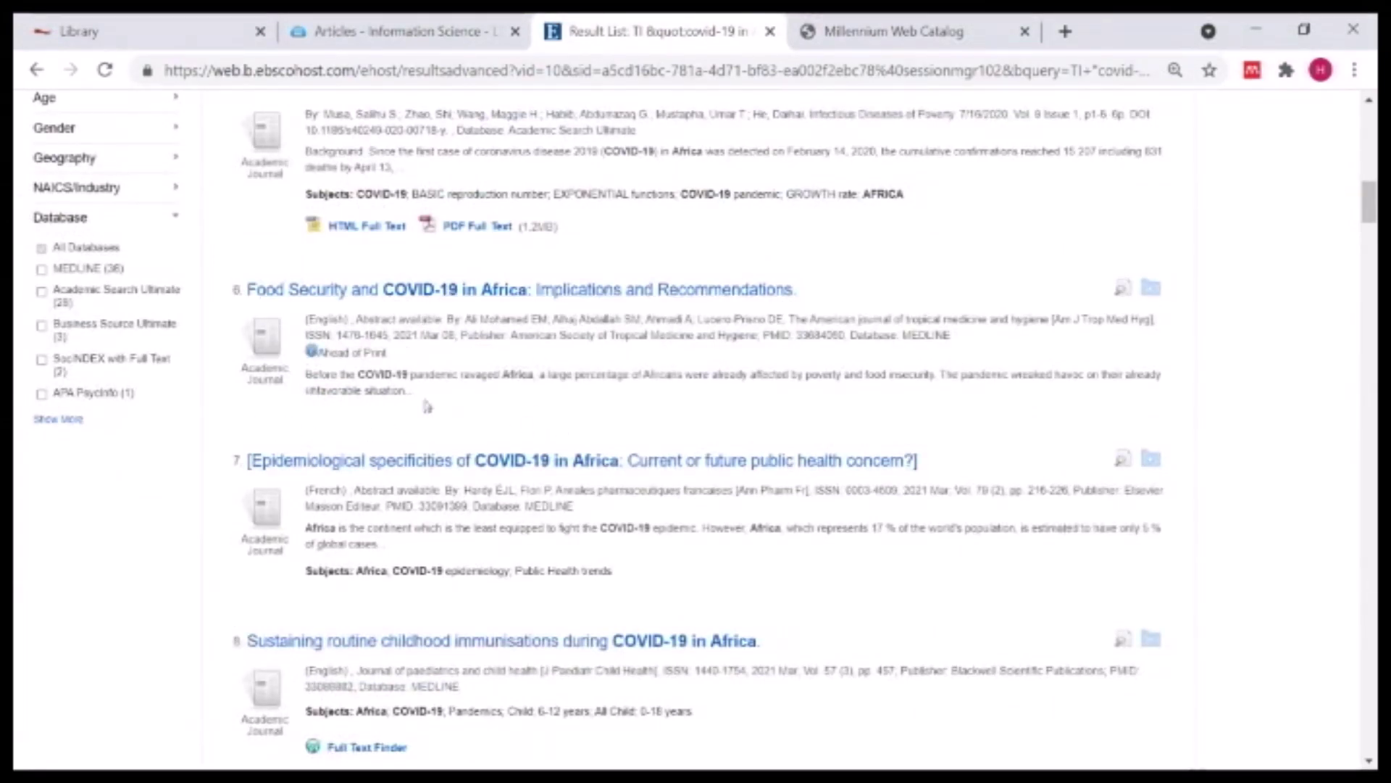
pyautogui.scroll(-6, 685, 402)
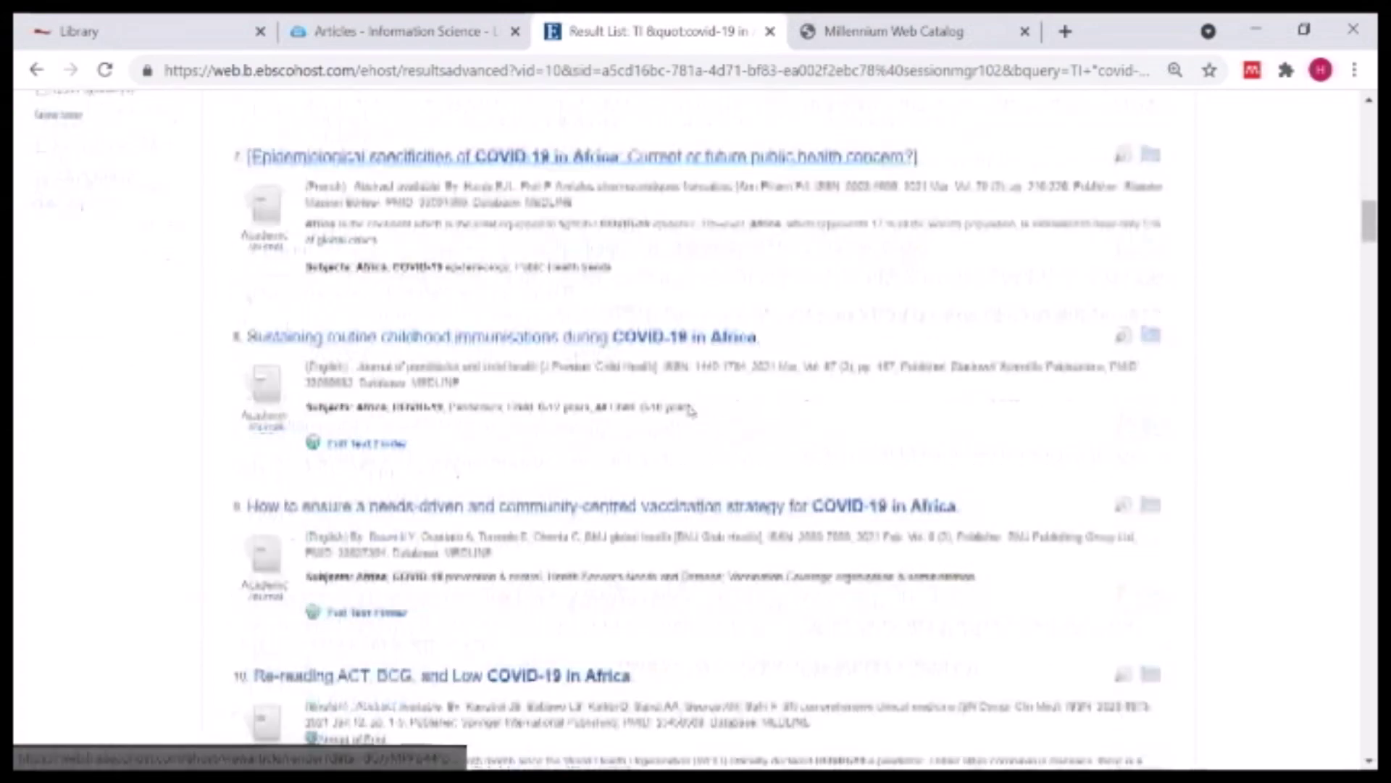
pyautogui.scroll(-3, 533, 324)
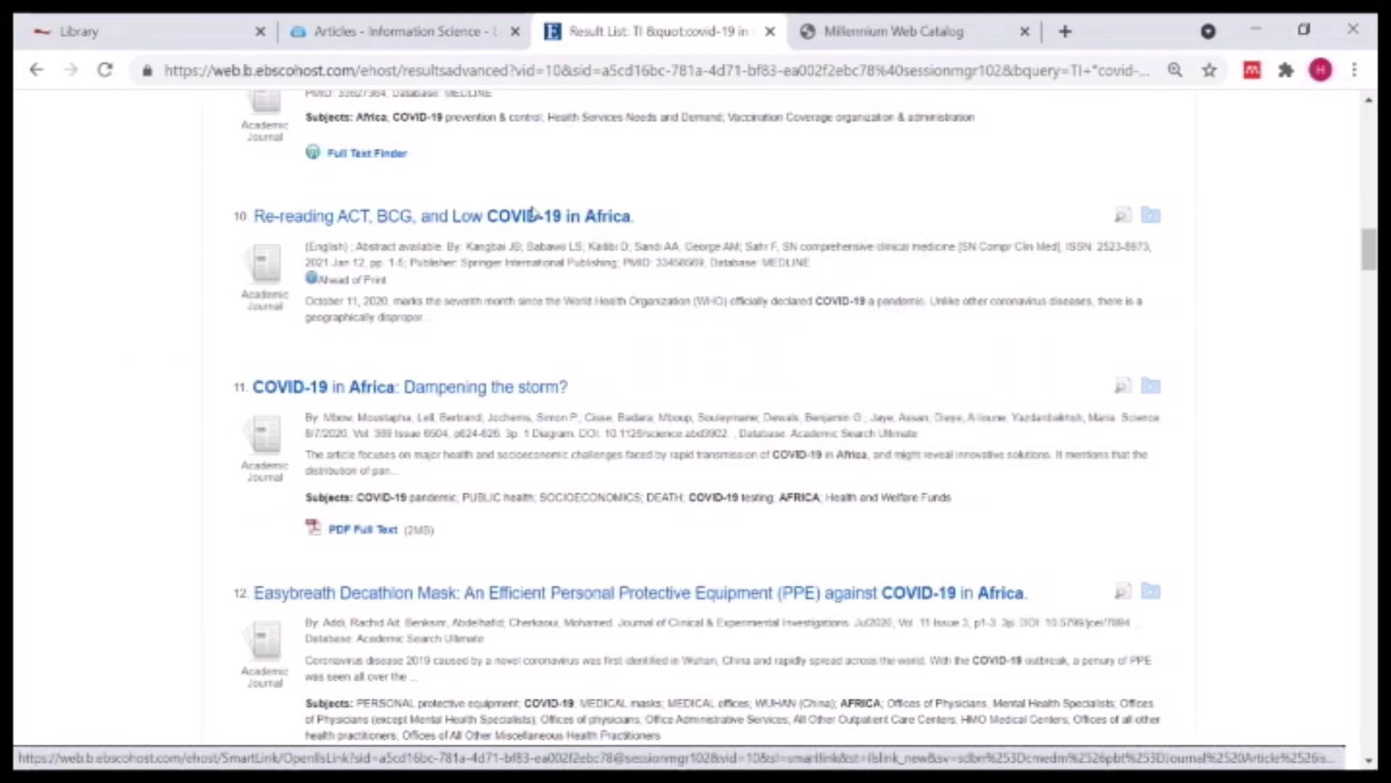
pyautogui.click(1150, 388)
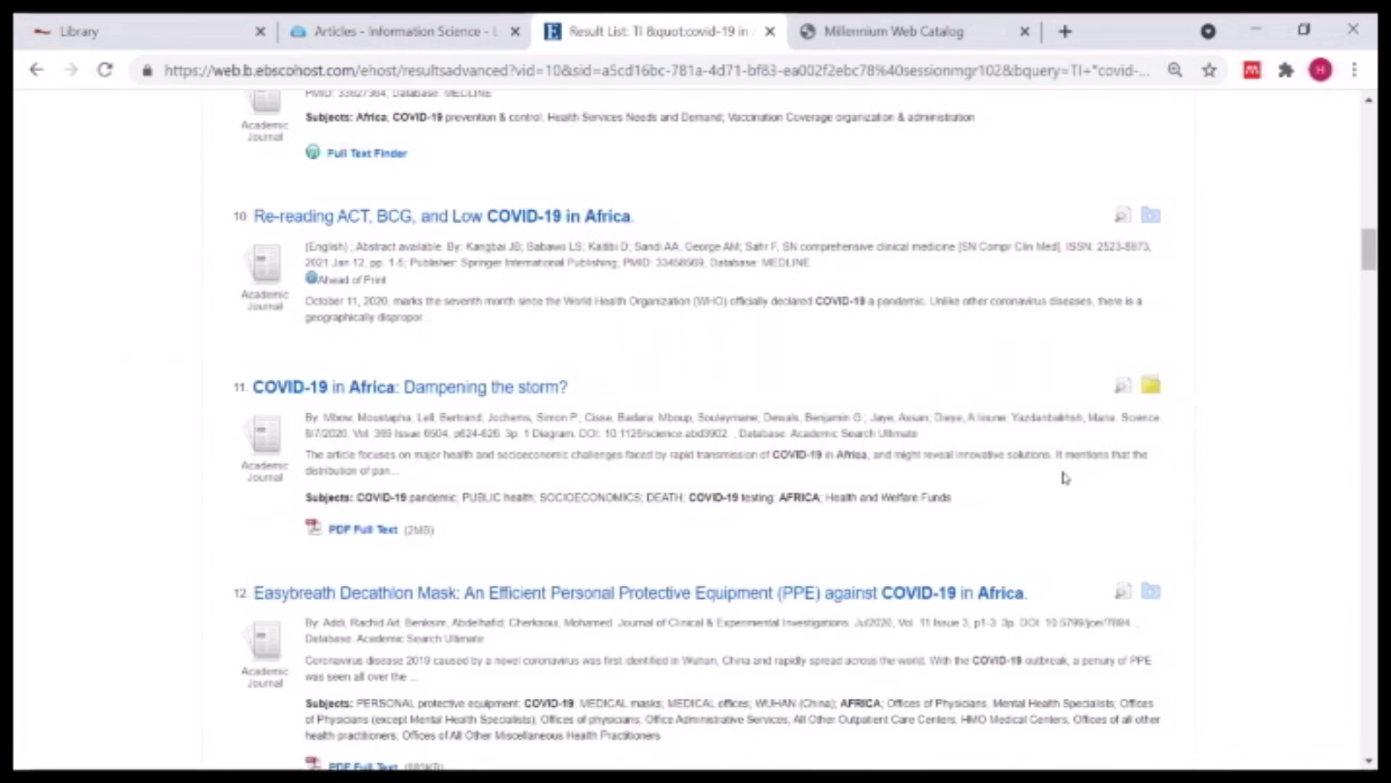
pyautogui.scroll(-15, 1065, 476)
pyautogui.scroll(-15, 1012, 458)
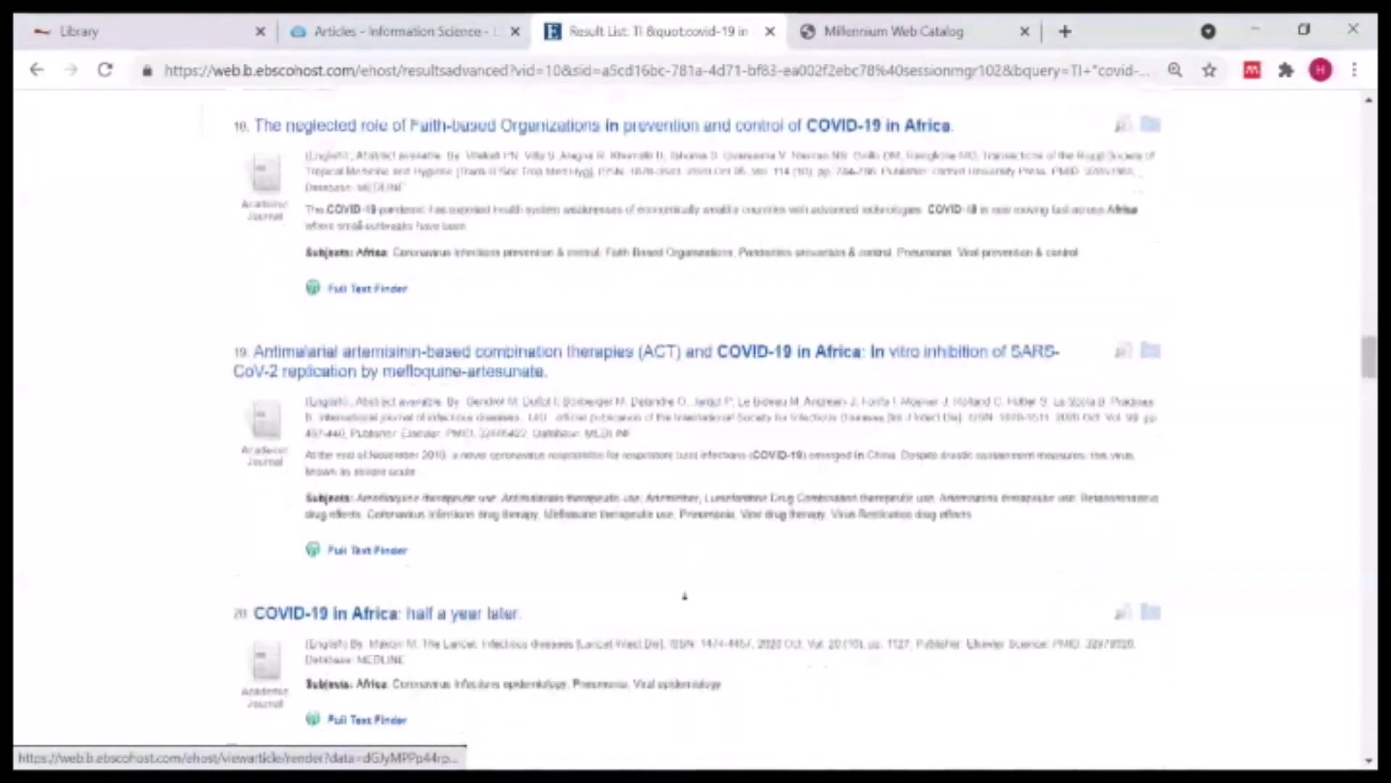
pyautogui.scroll(3, 575, 612)
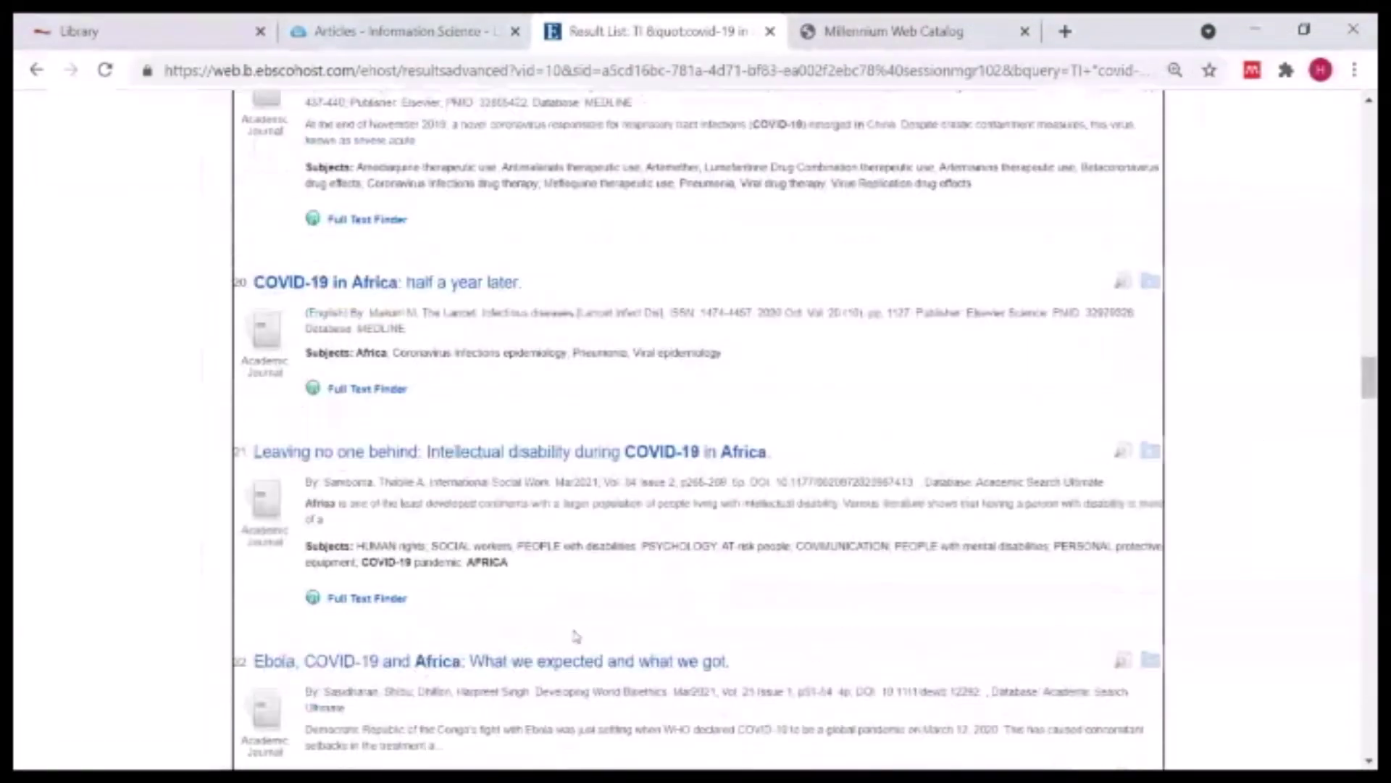
pyautogui.scroll(-5, 590, 606)
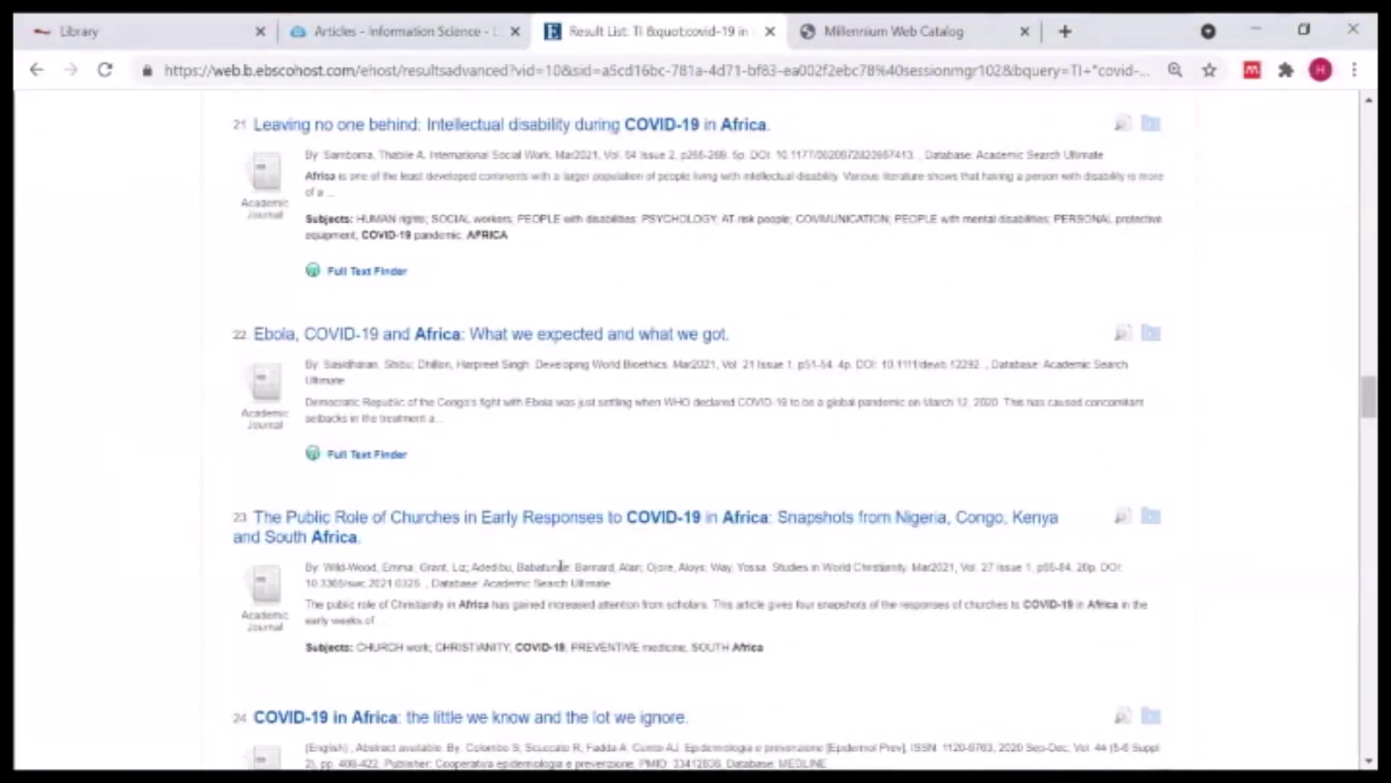
pyautogui.scroll(-20, 555, 579)
pyautogui.scroll(-20, 546, 614)
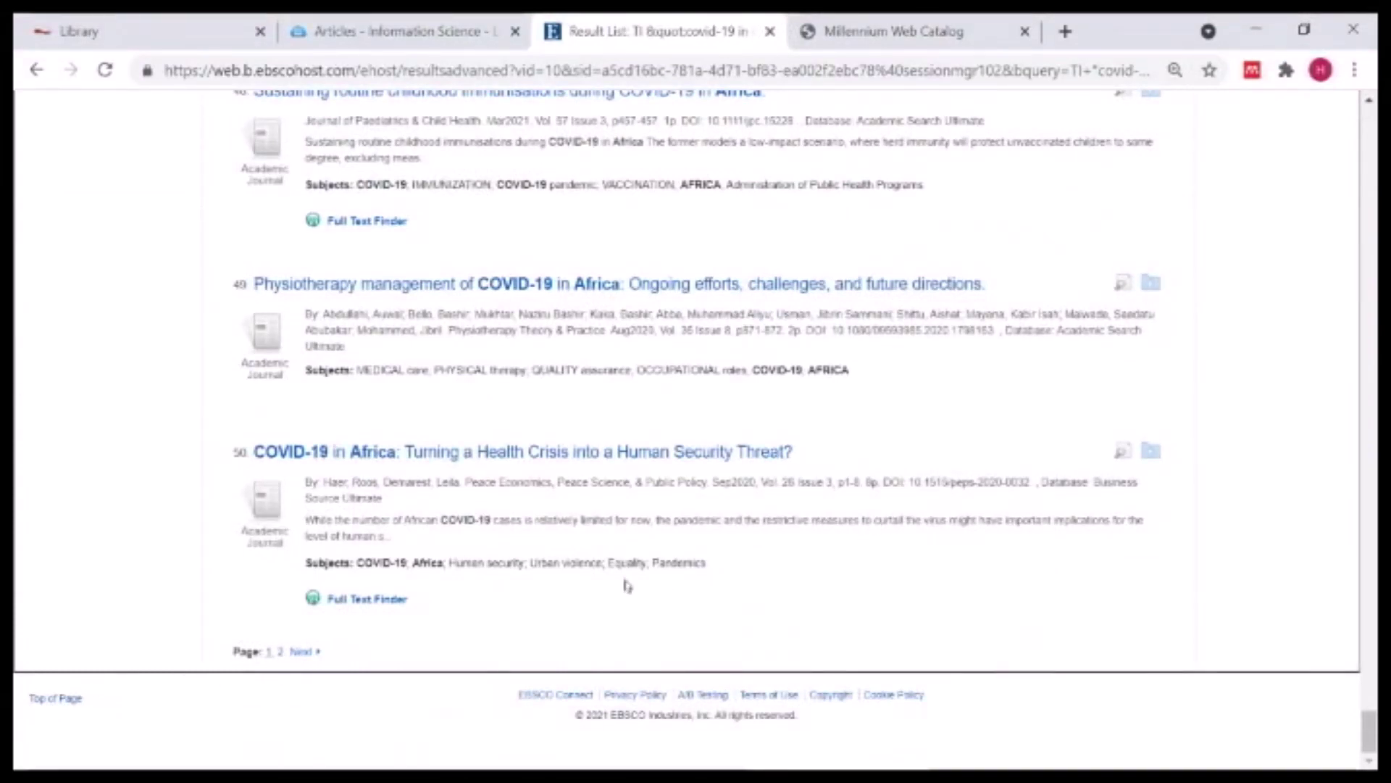
pyautogui.click(56, 703)
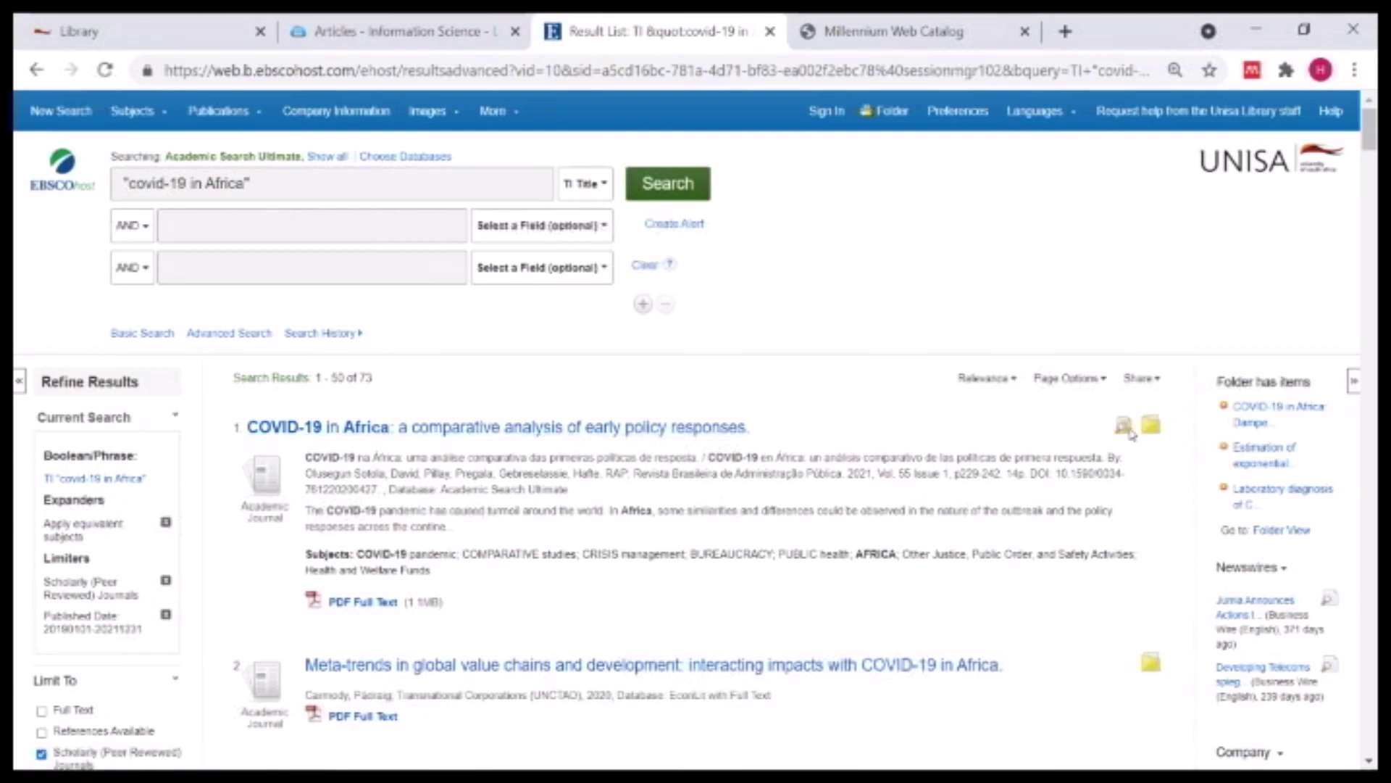
pyautogui.moveTo(1123, 427)
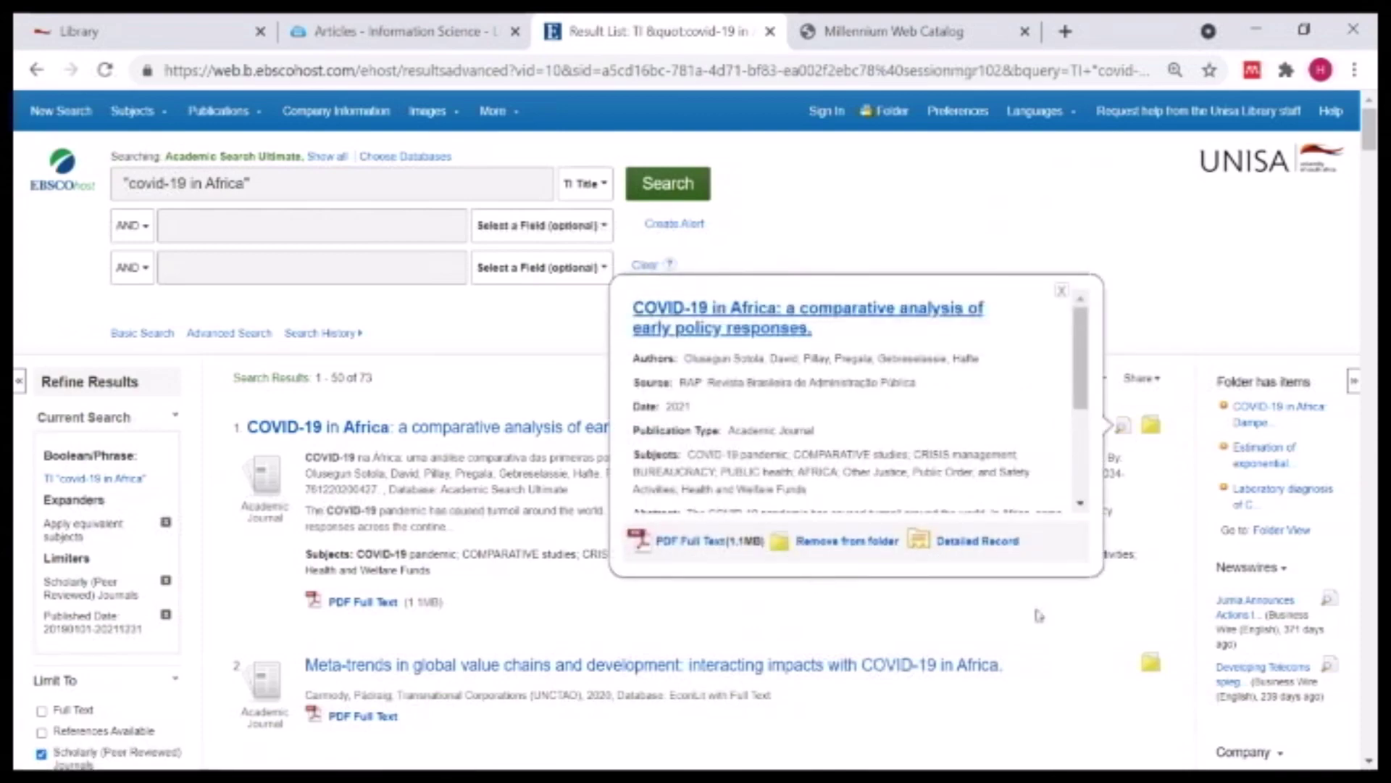
pyautogui.scroll(-5, 1091, 655)
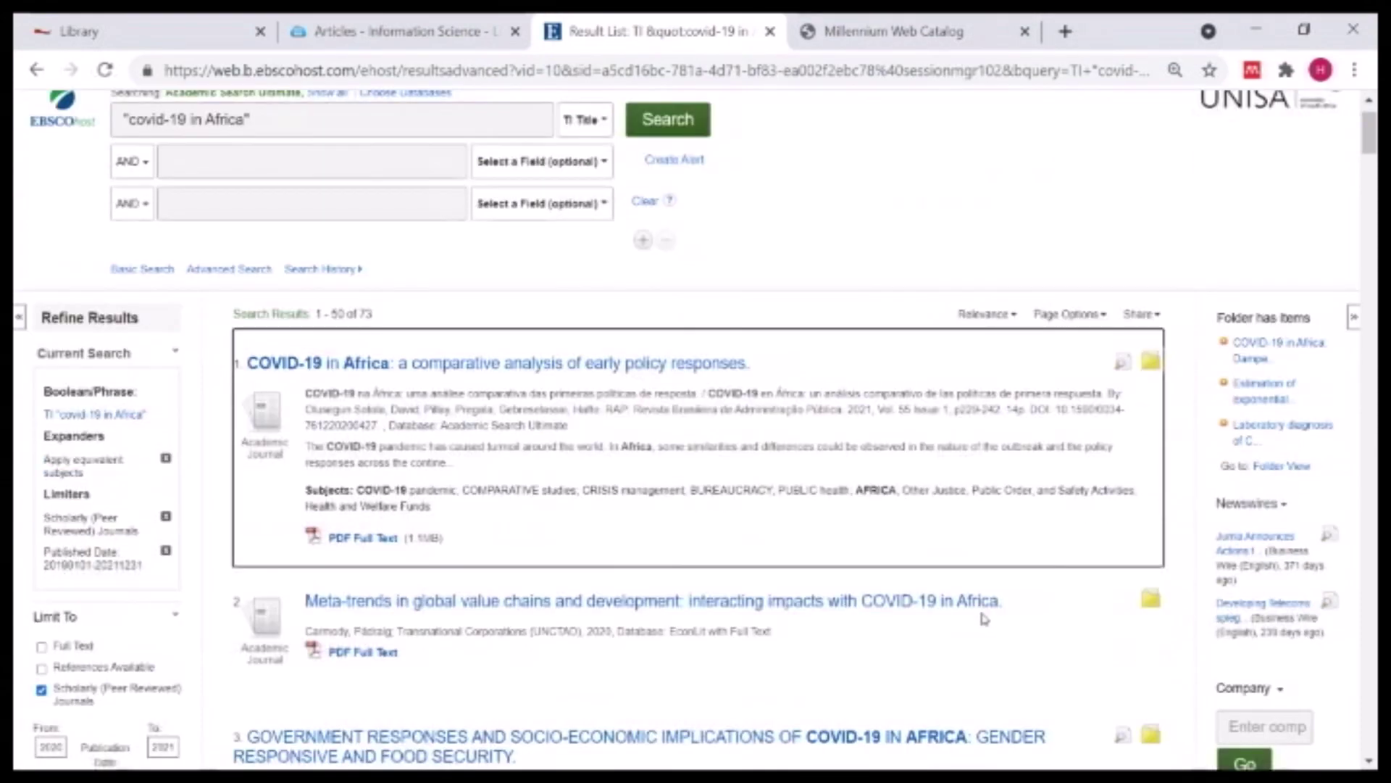
pyautogui.scroll(5, 1094, 217)
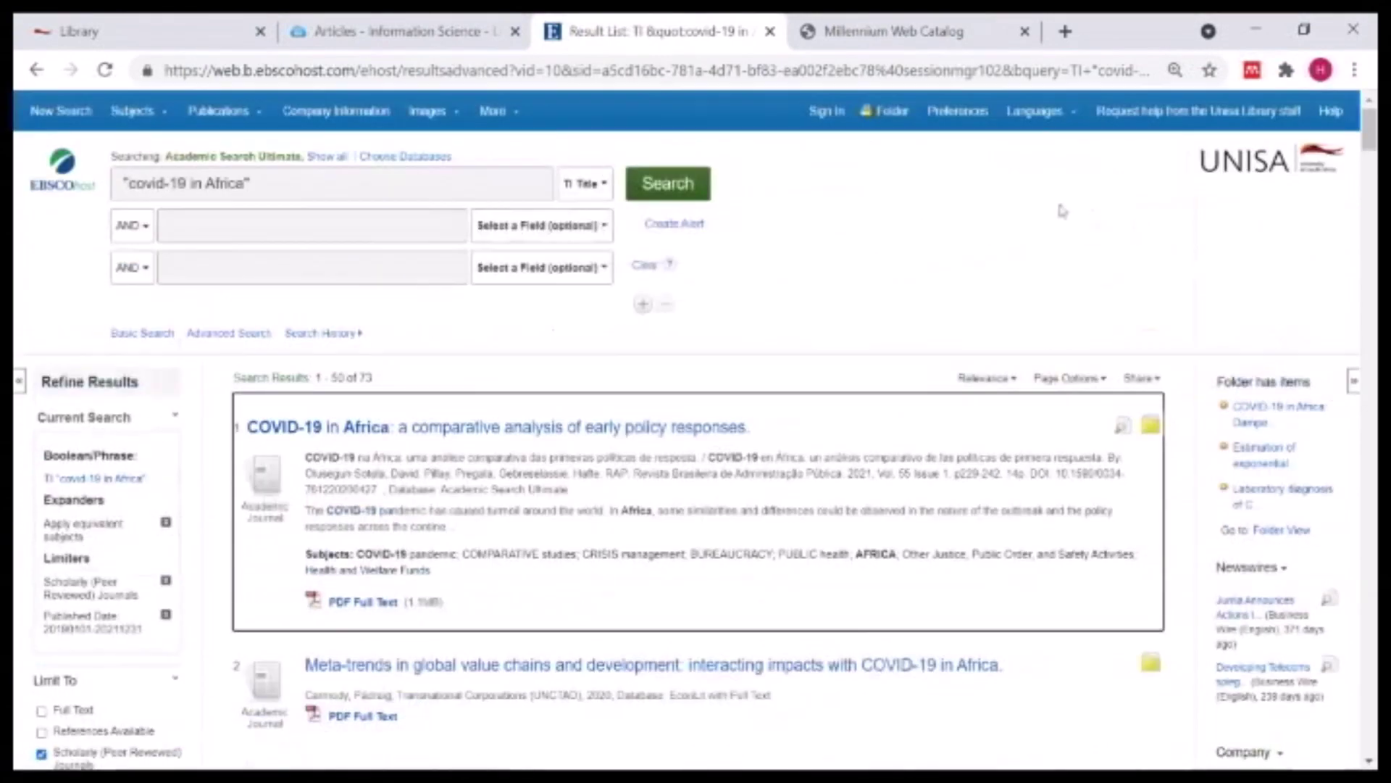
# - Open the folder contents and launch the E-mail Manager for its six articles
pyautogui.click(893, 113)
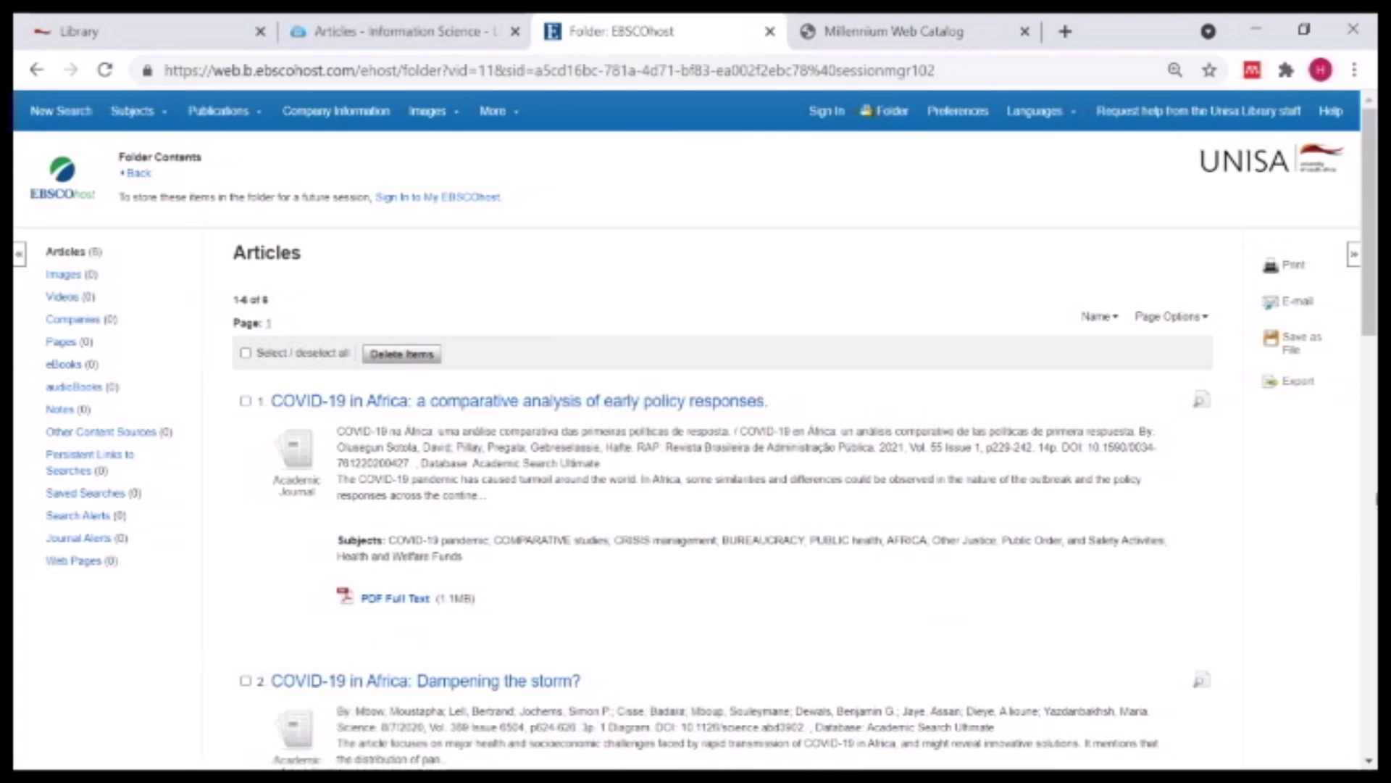
pyautogui.click(1298, 302)
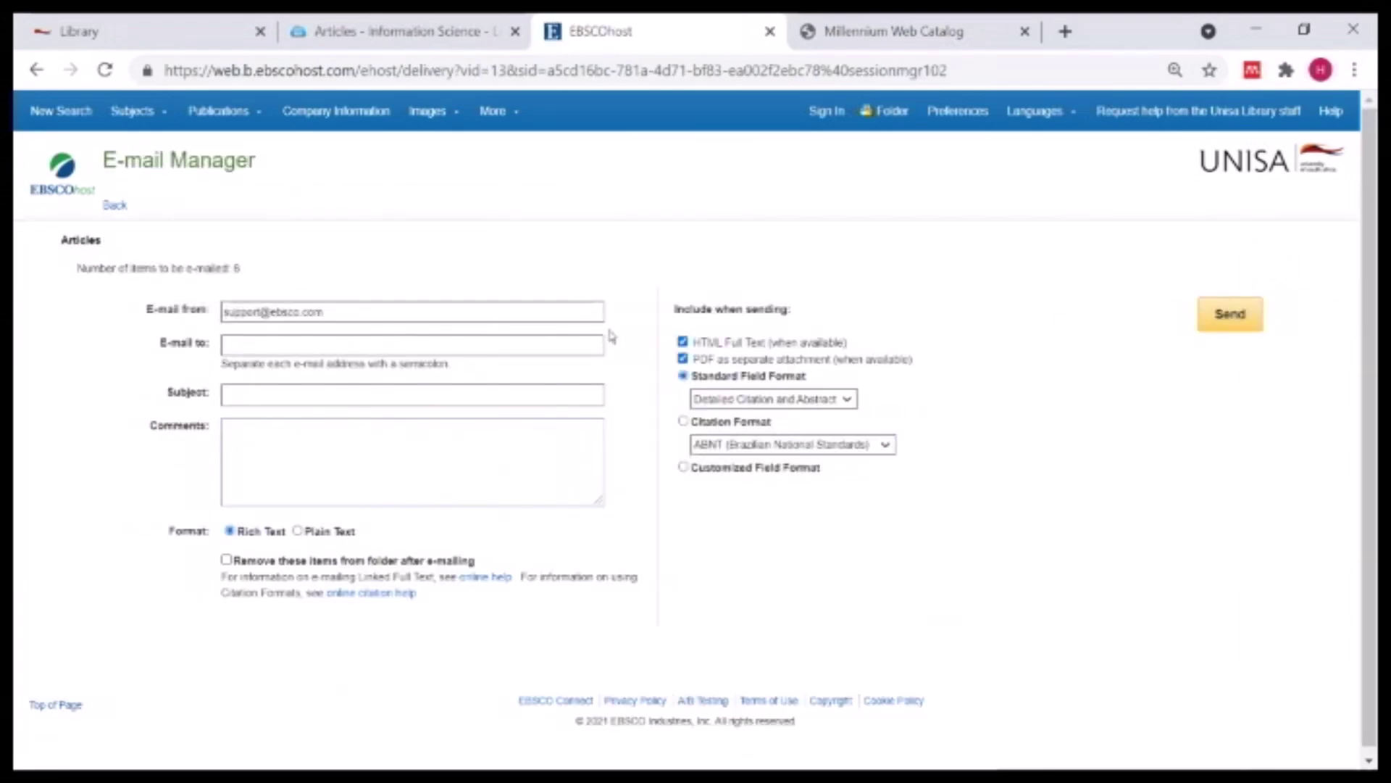
# - E-mail the articles without HTML full text or PDFs to the suggested recipient, subject "Articles"
pyautogui.click(683, 342)
pyautogui.click(682, 358)
pyautogui.click(255, 348)
pyautogui.click(264, 387)
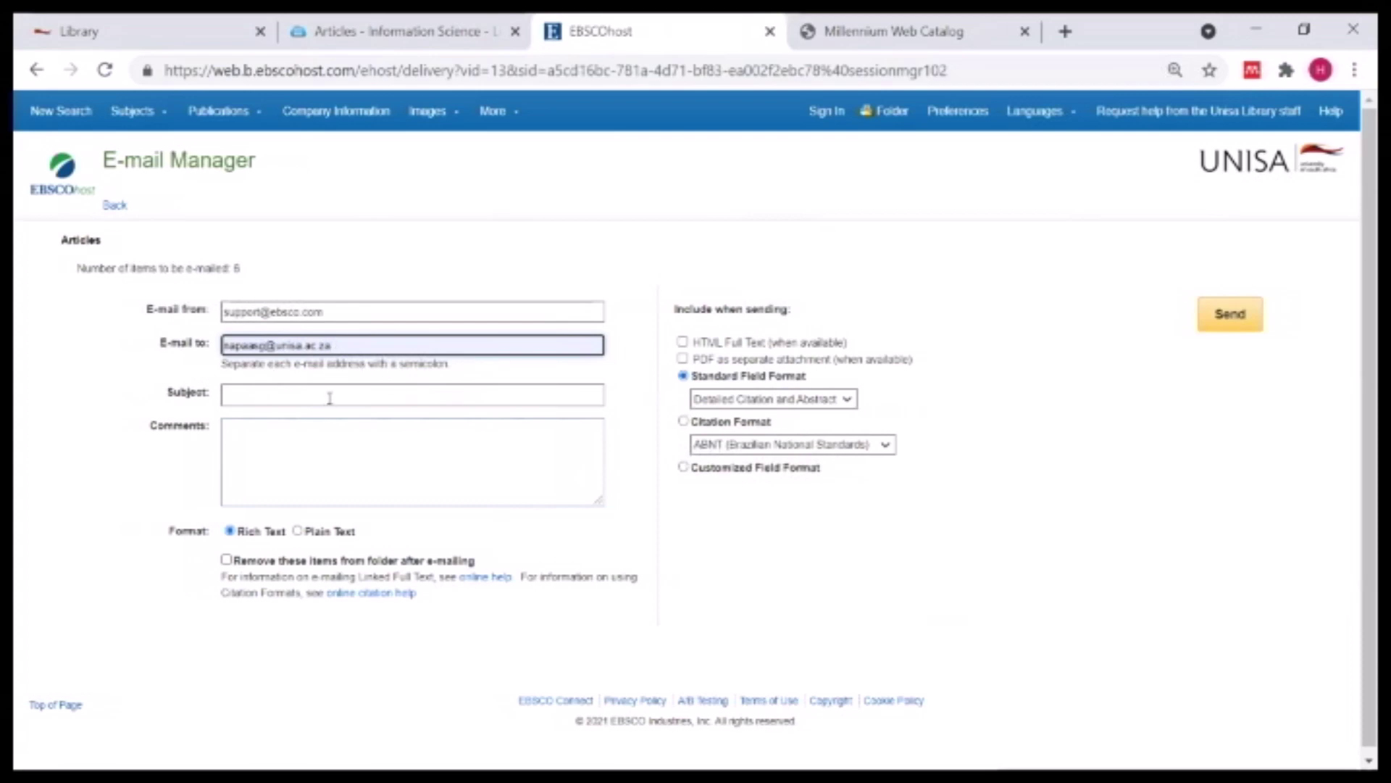
pyautogui.click(300, 392)
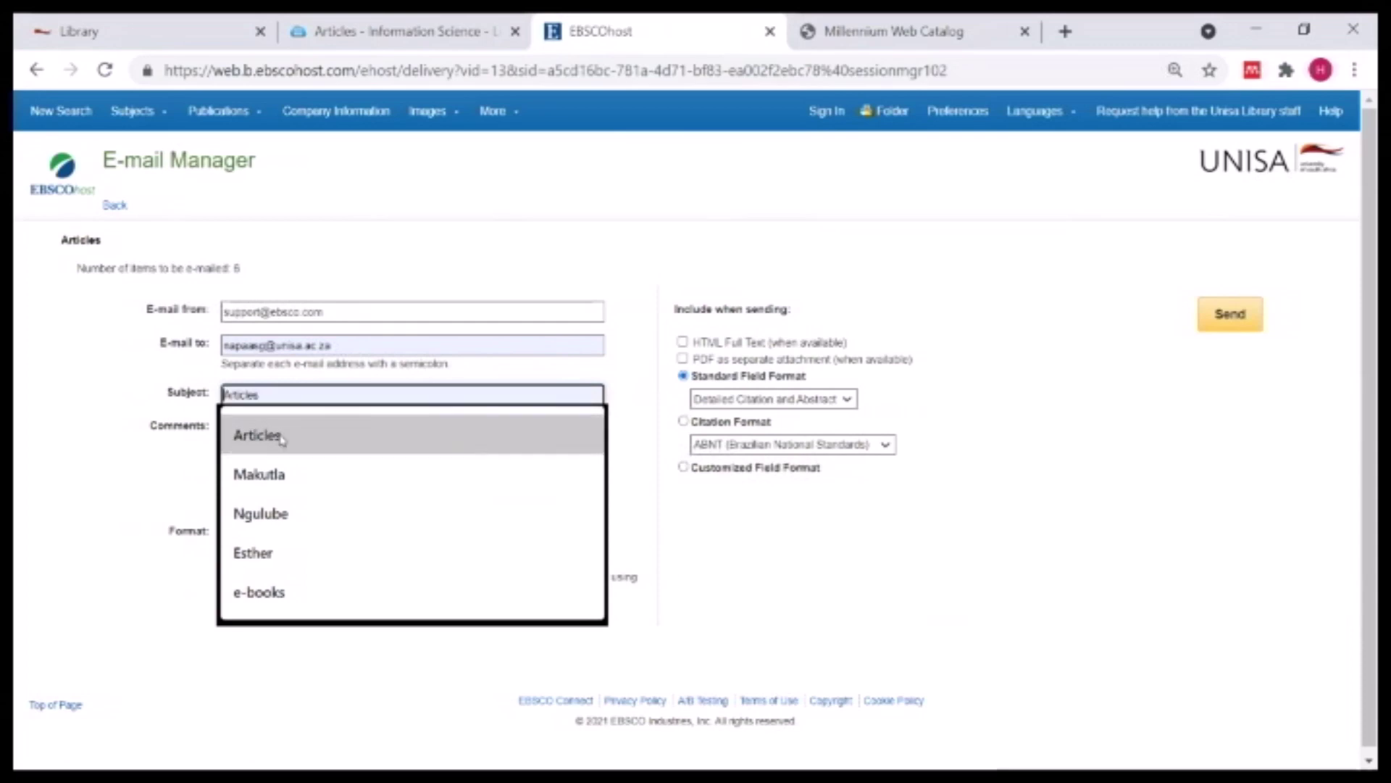
pyautogui.click(273, 438)
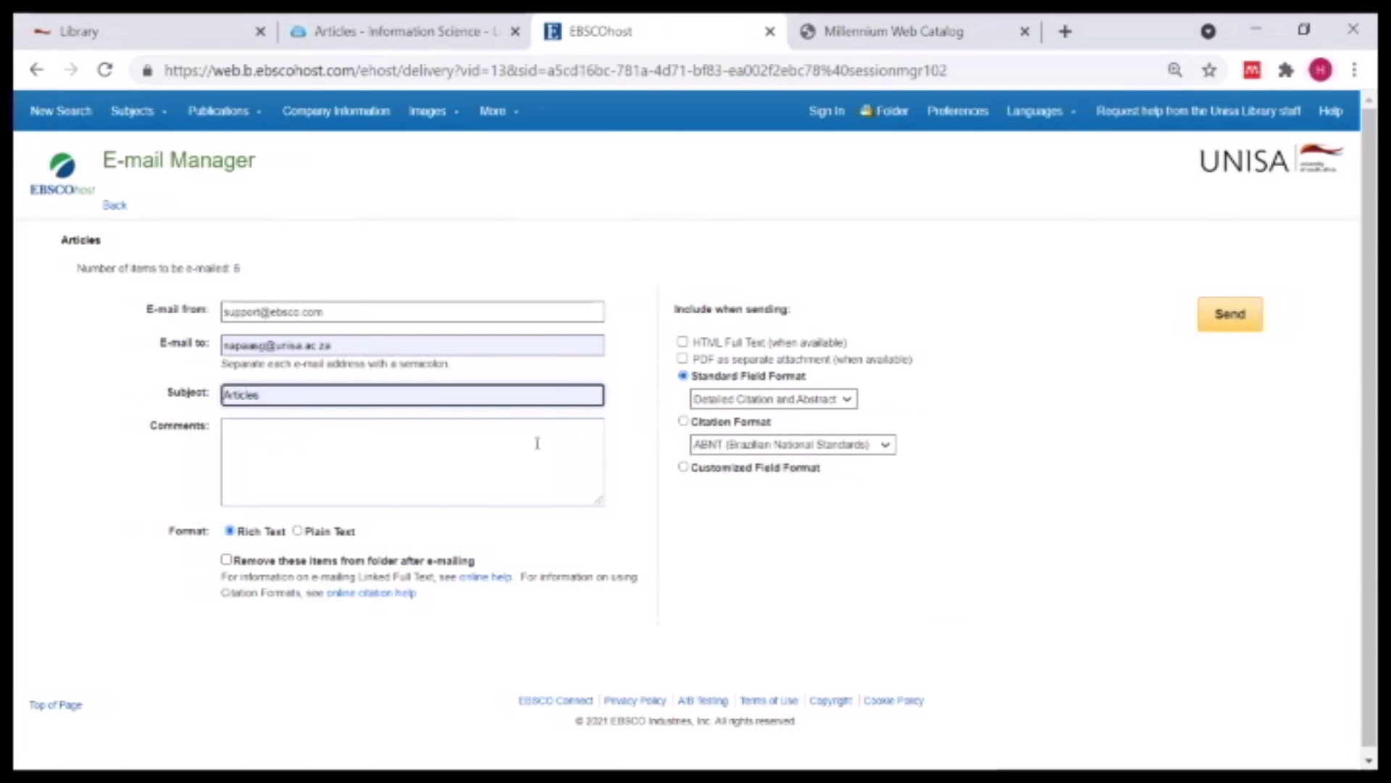
pyautogui.click(1245, 324)
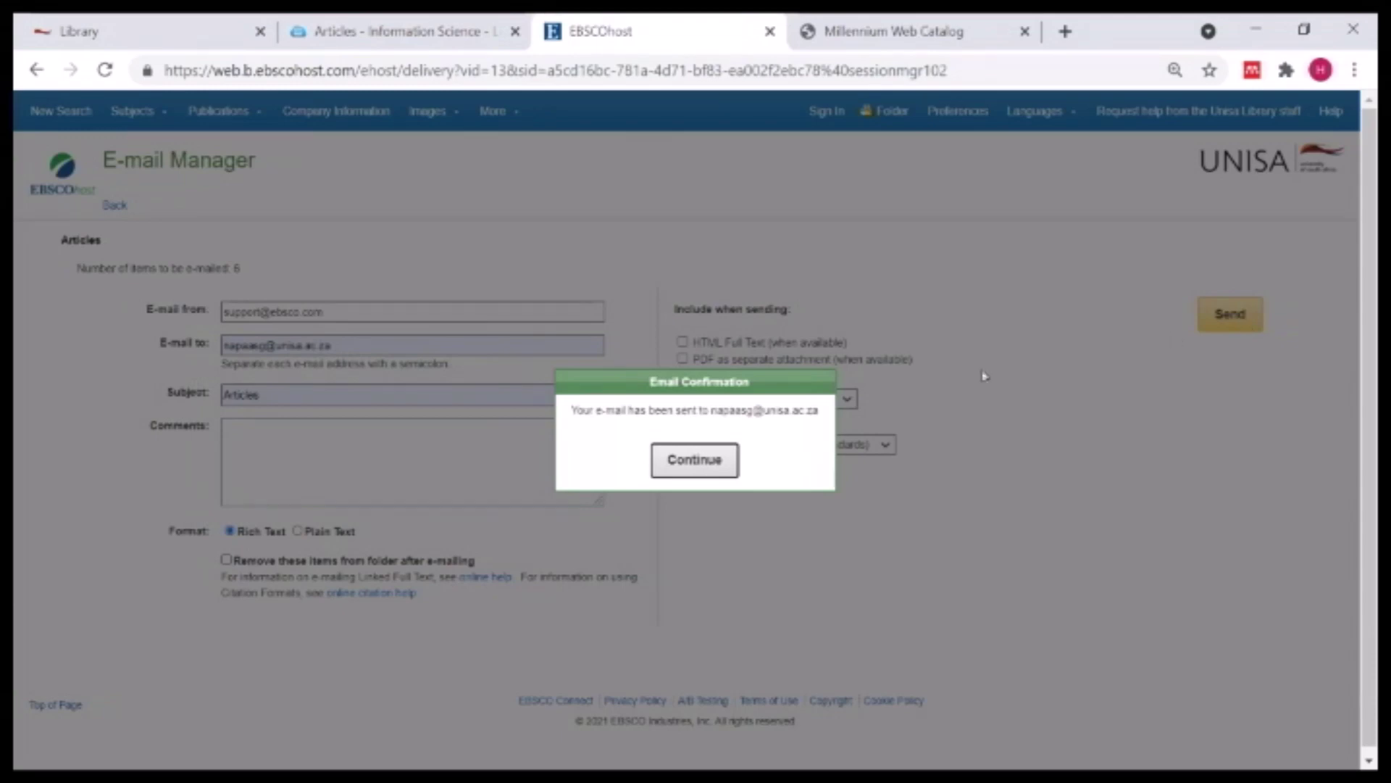
pyautogui.click(697, 457)
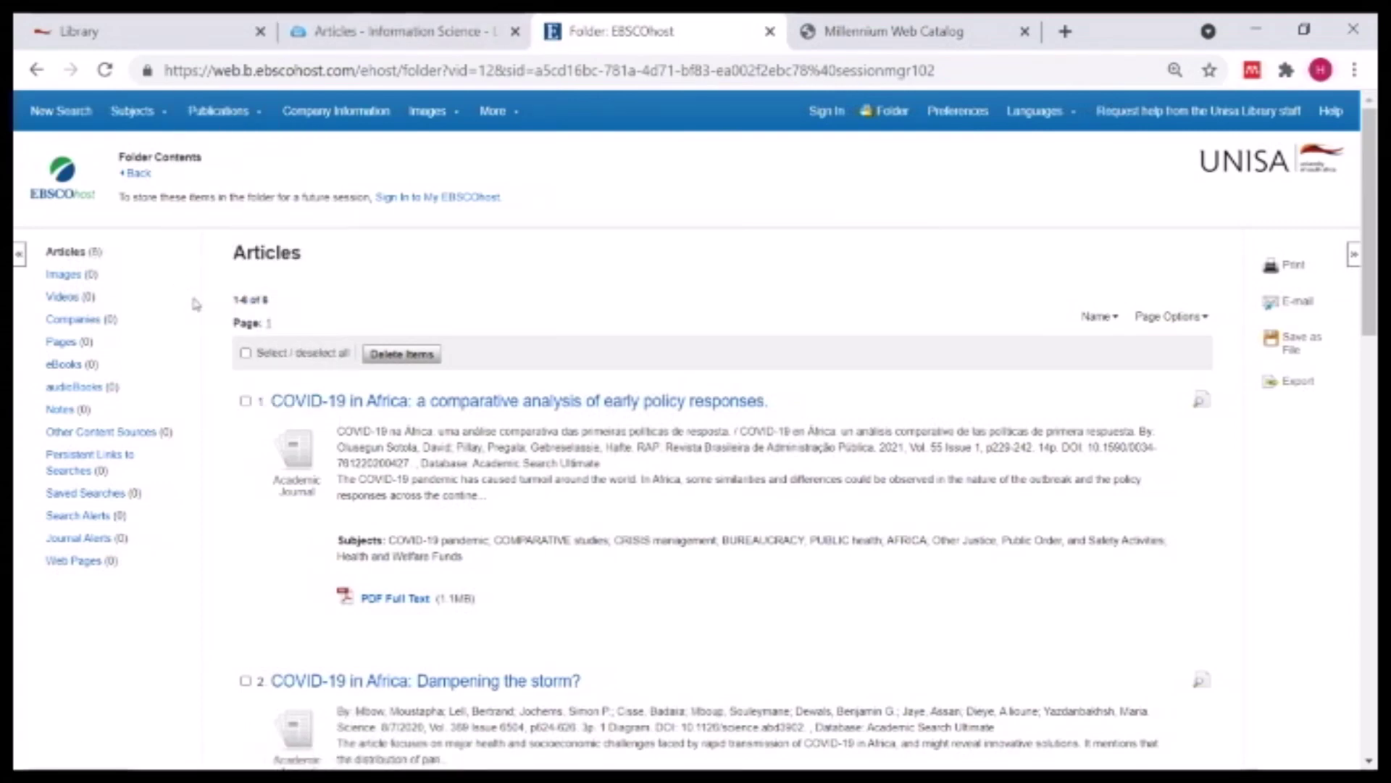
# - Select all six folder articles, delete them, and go back to the 73-result list
pyautogui.click(246, 354)
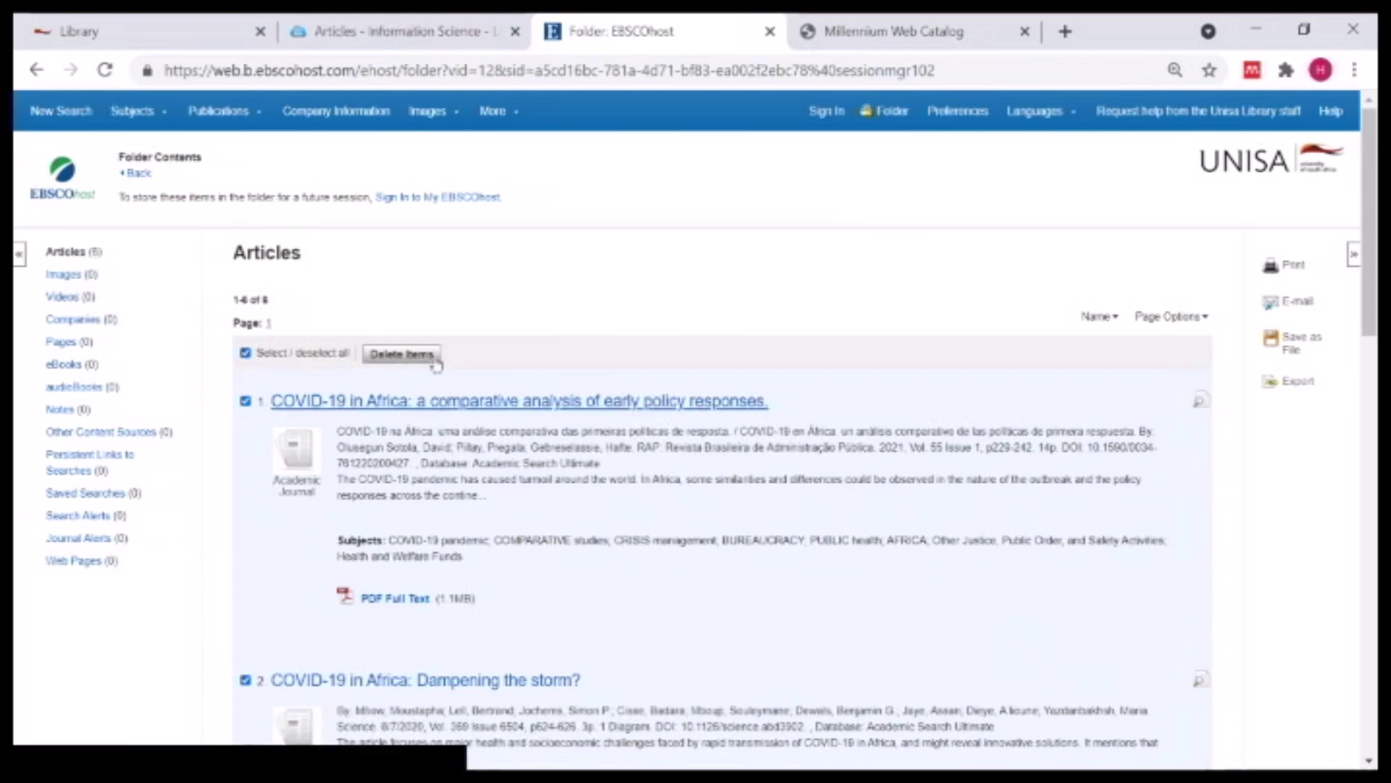
pyautogui.click(402, 354)
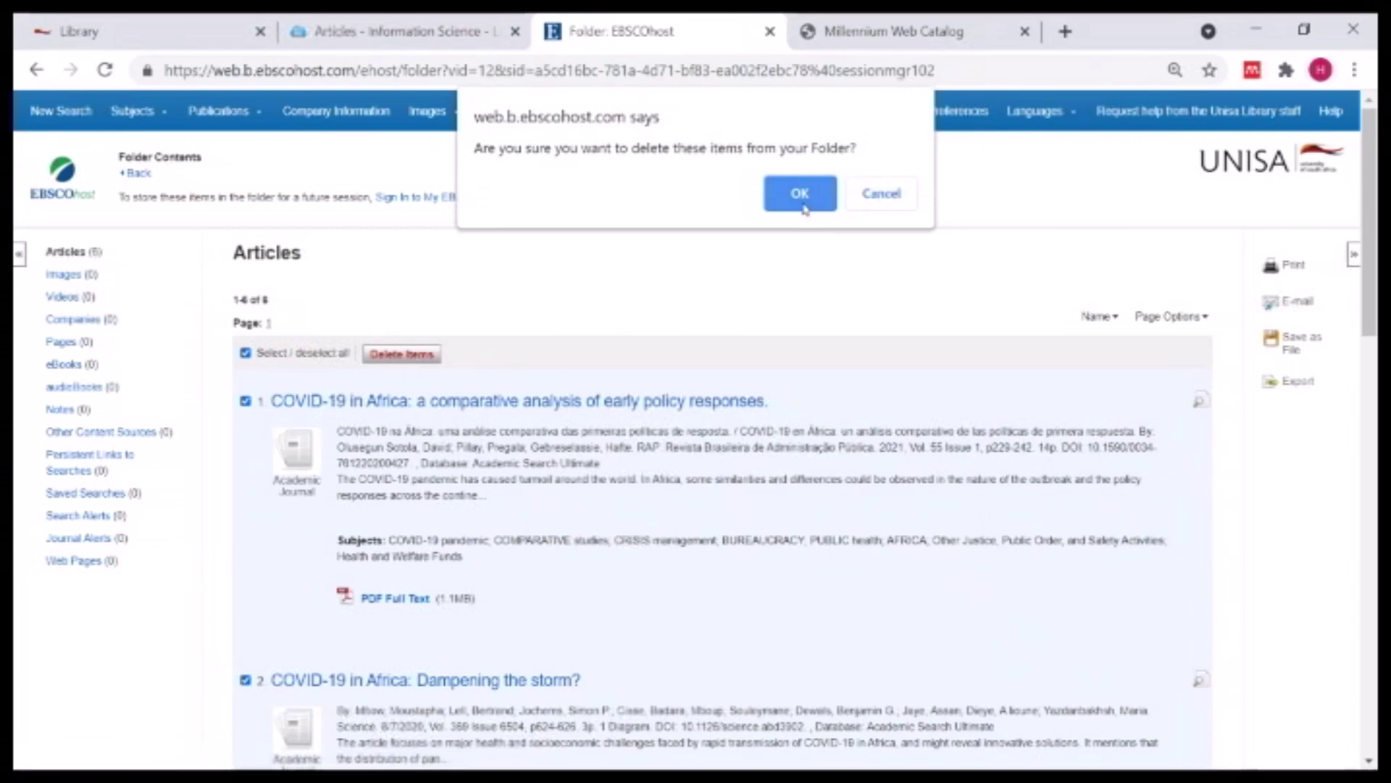
pyautogui.click(800, 194)
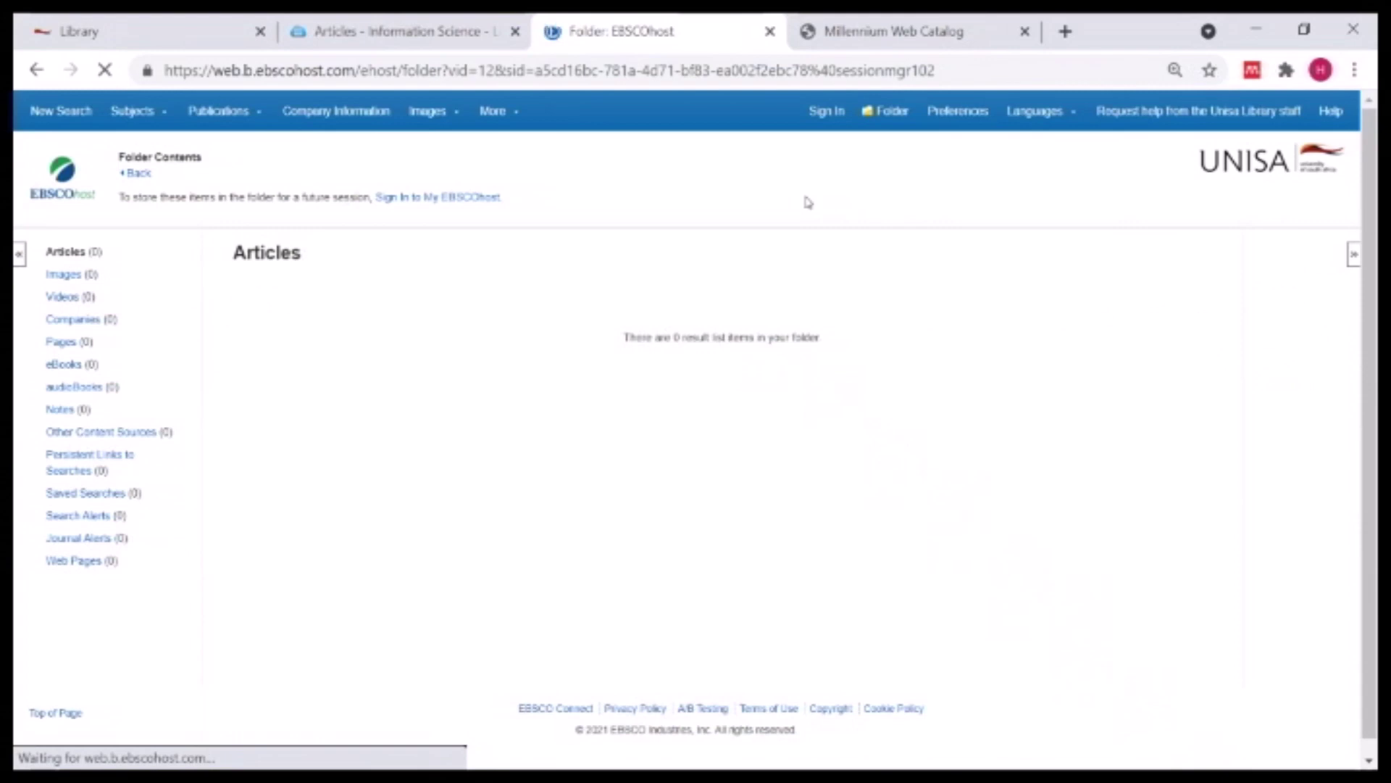
pyautogui.click(140, 177)
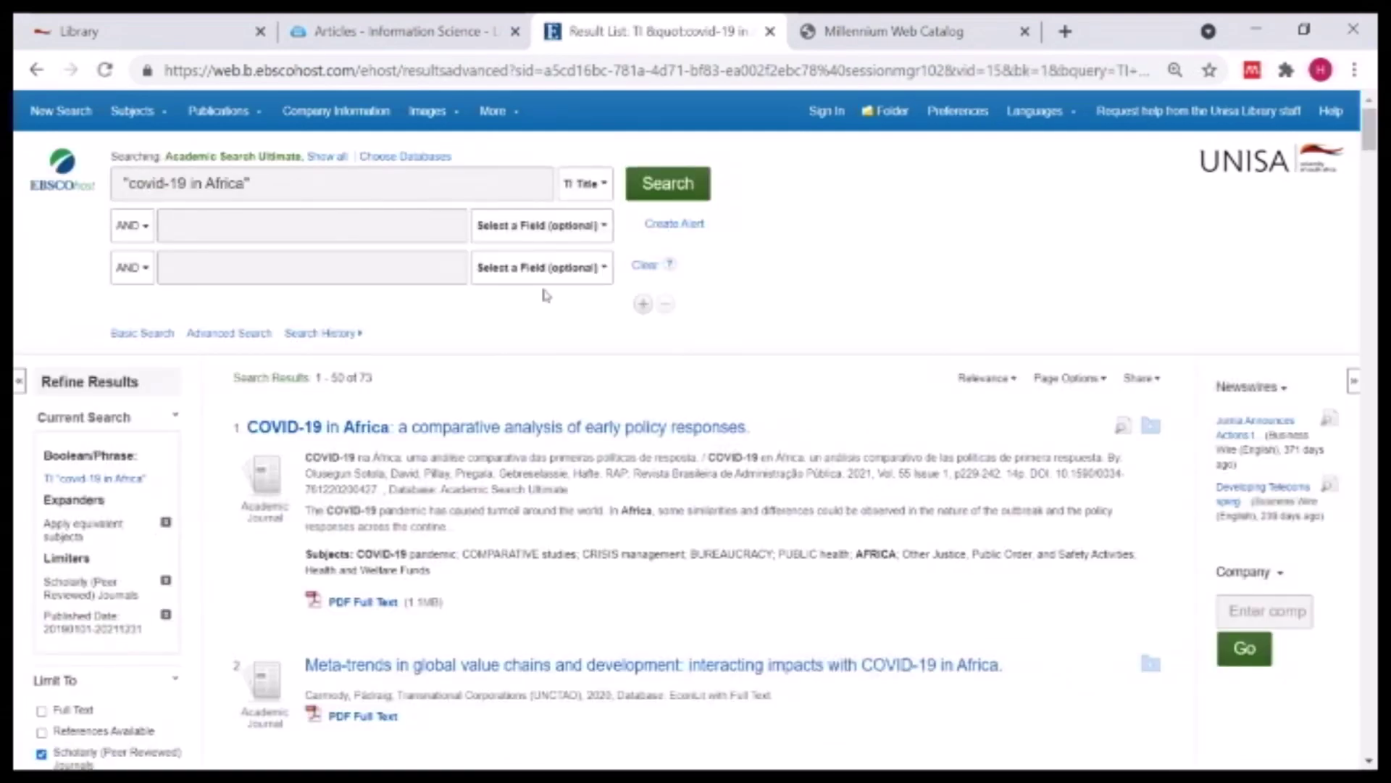
# - Clear the old terms and use the suggested "research methodology: a step-by-step guide" title as query
pyautogui.click(645, 269)
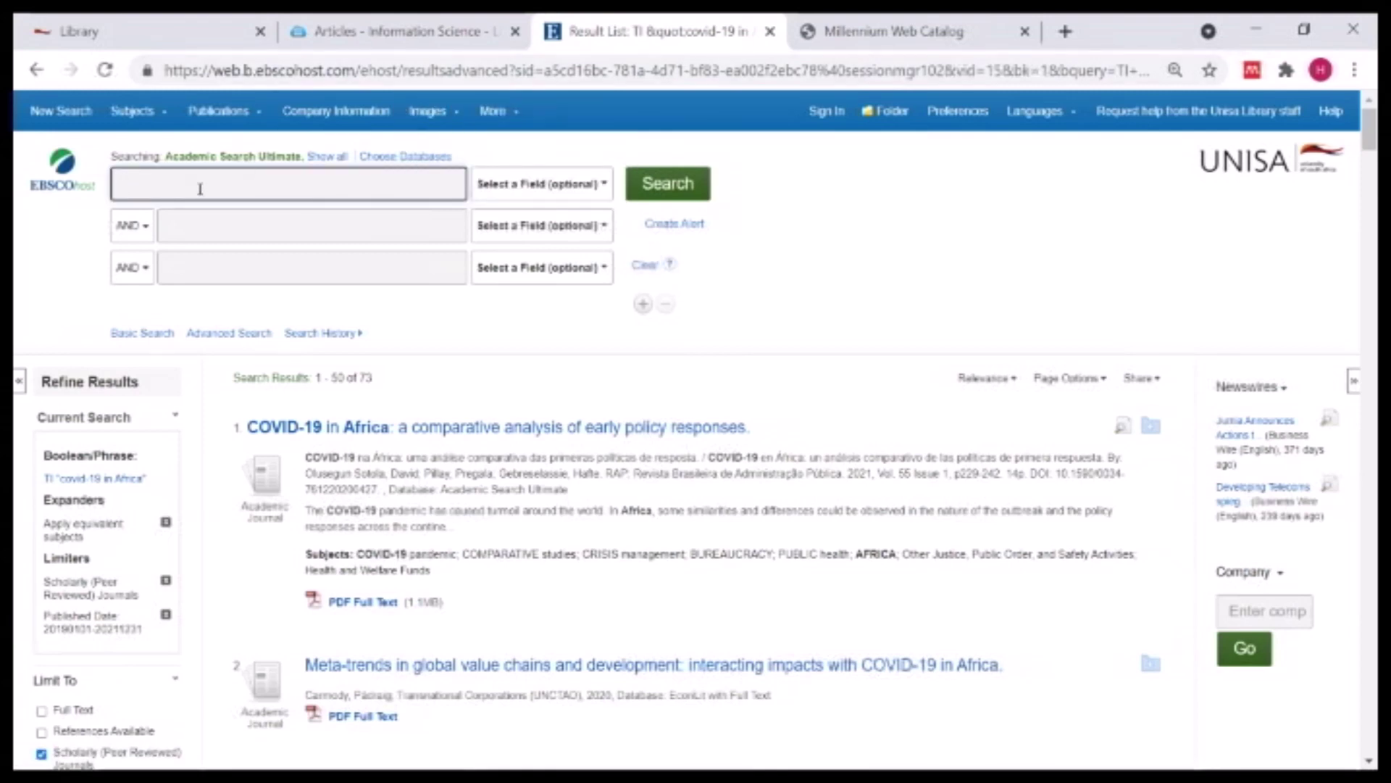
pyautogui.write('"resear')
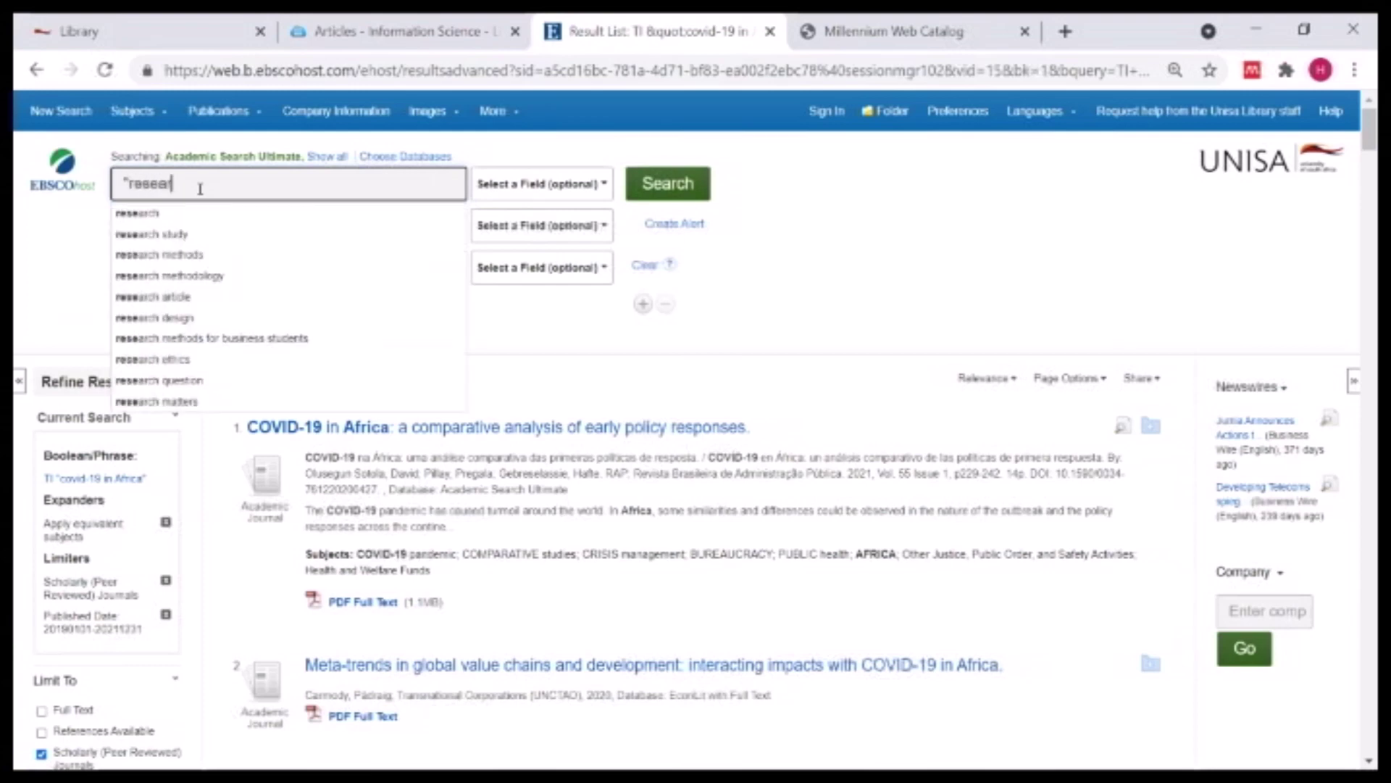
pyautogui.write('ch metho')
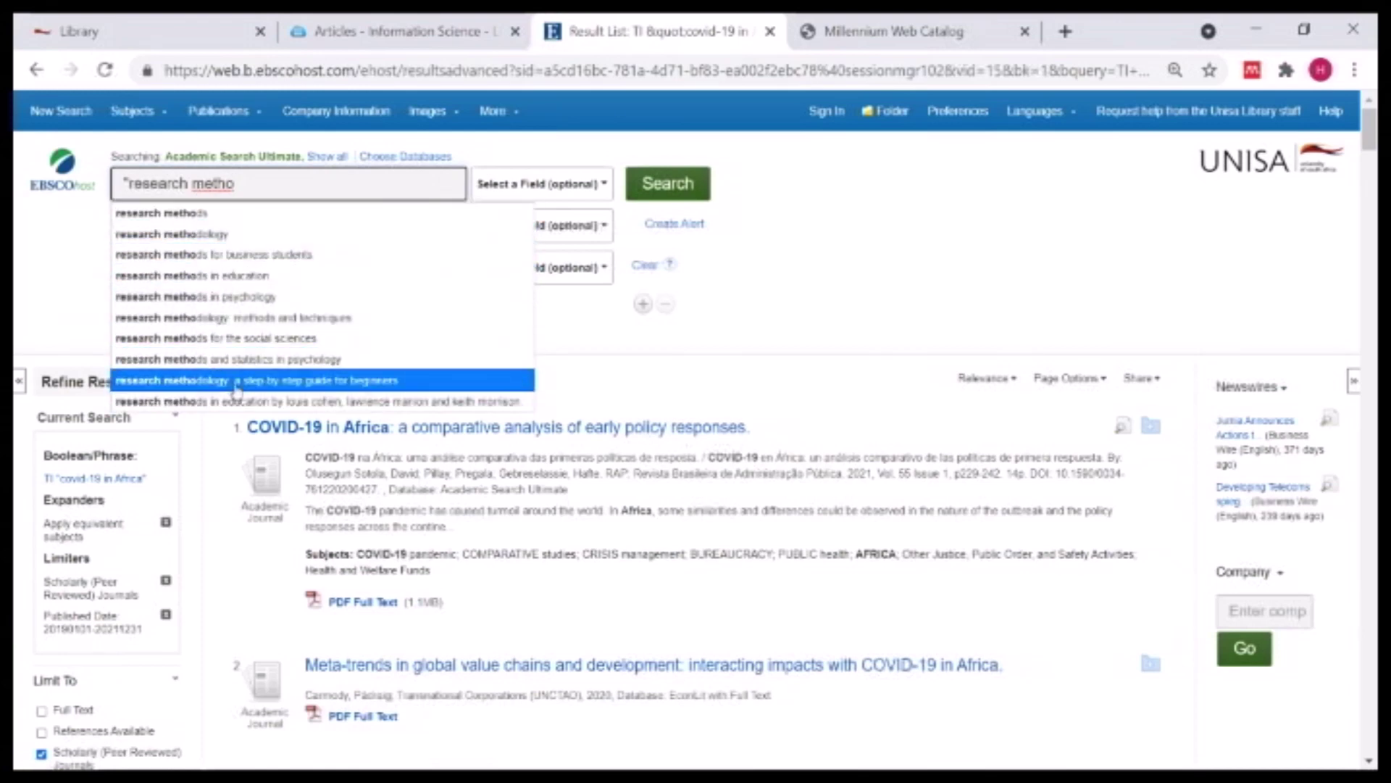
pyautogui.click(235, 384)
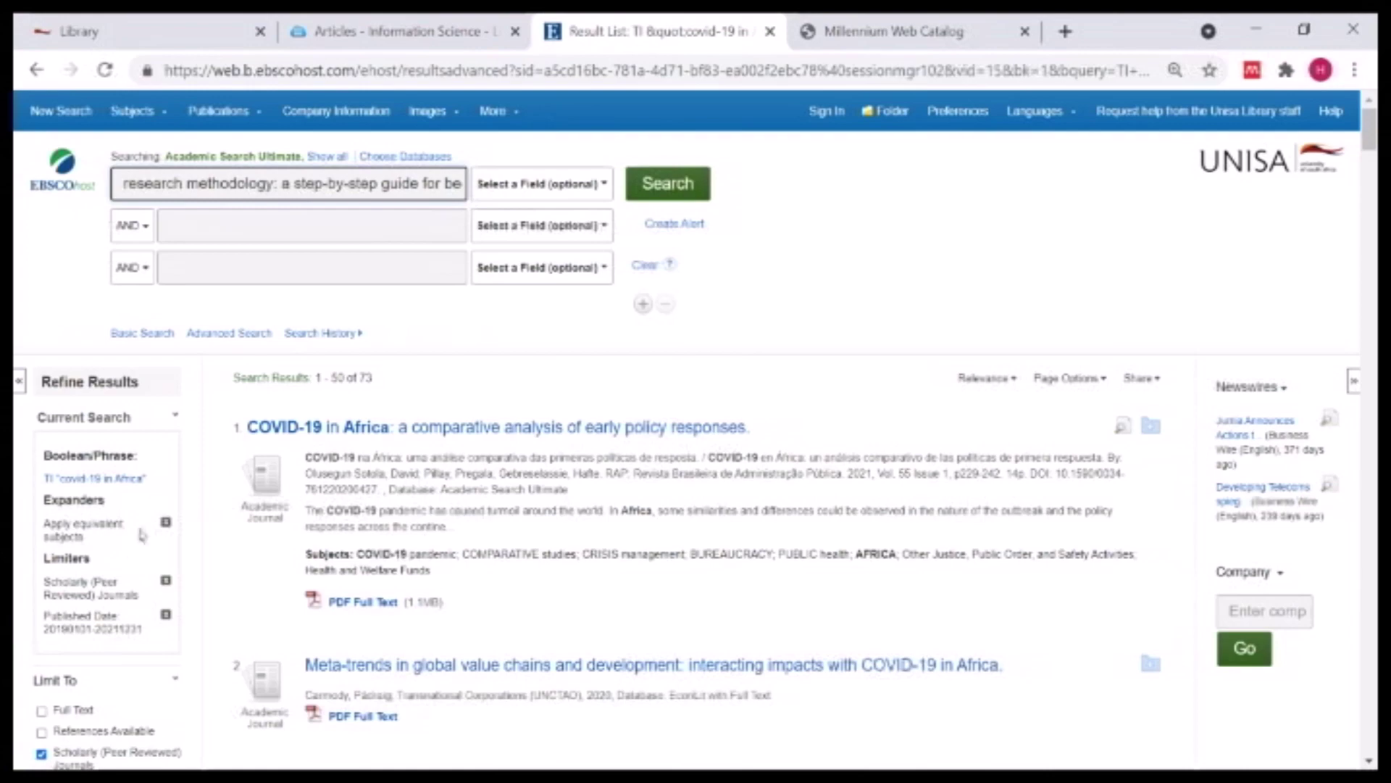
# - Delete the 2020 and 2021 publication year limits and run the new search
pyautogui.scroll(-5, 111, 329)
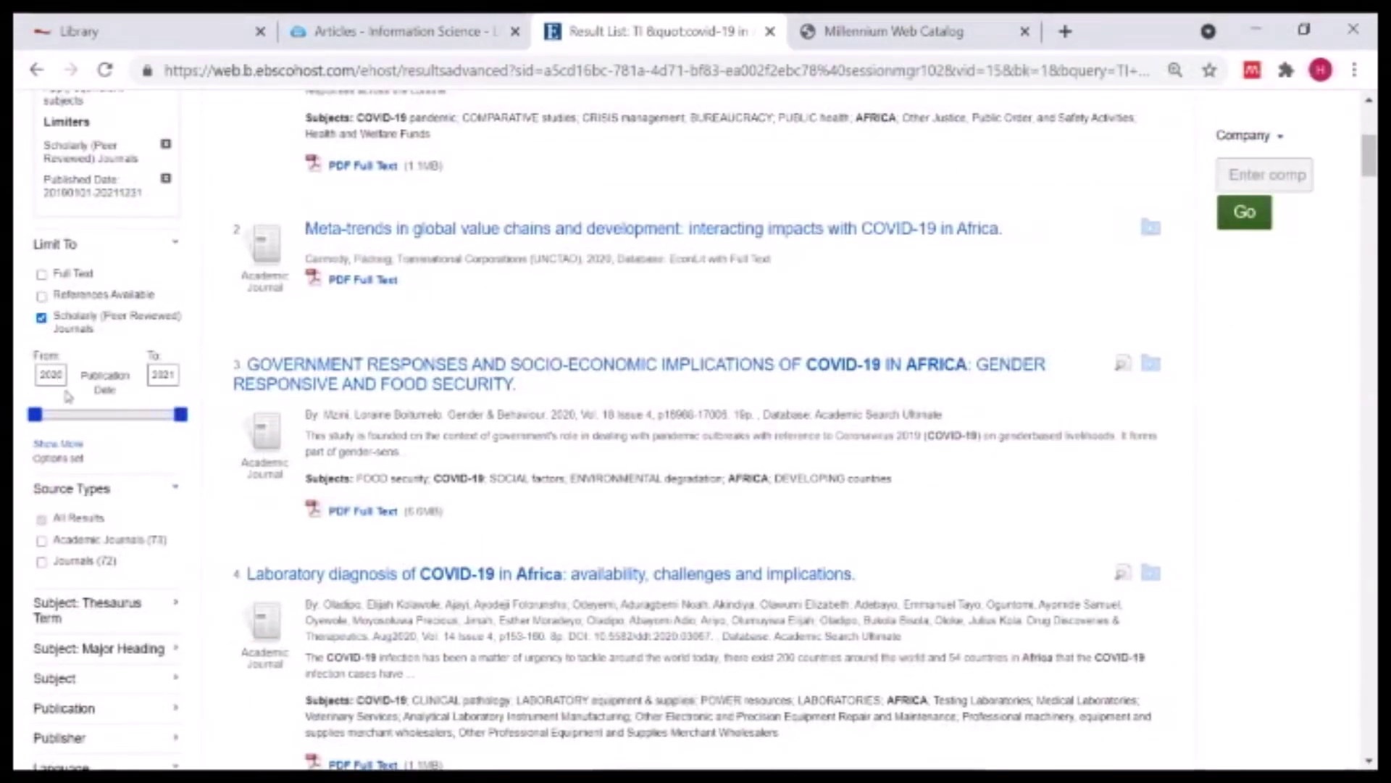
pyautogui.doubleClick(55, 374)
pyautogui.press('BackSpace')
pyautogui.doubleClick(156, 376)
pyautogui.press('BackSpace')
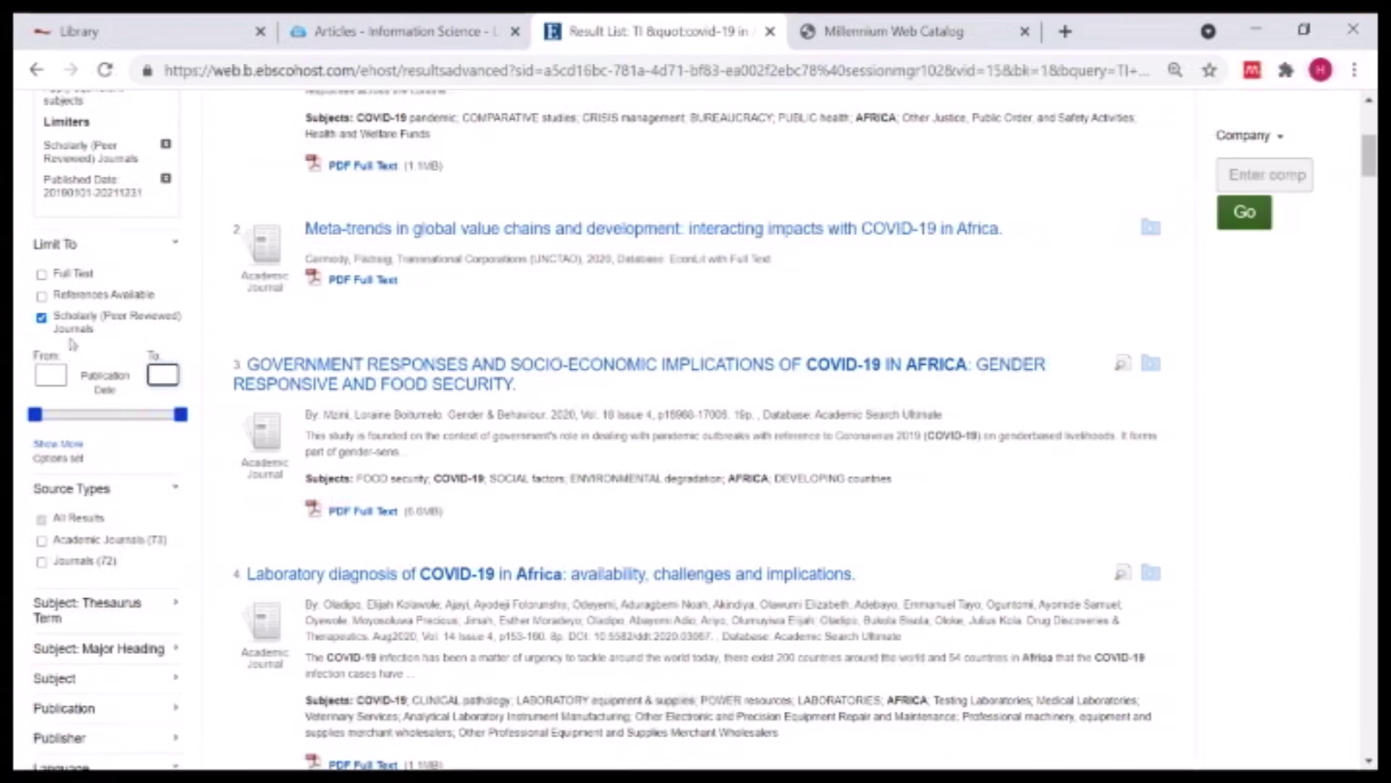
pyautogui.scroll(6, 424, 294)
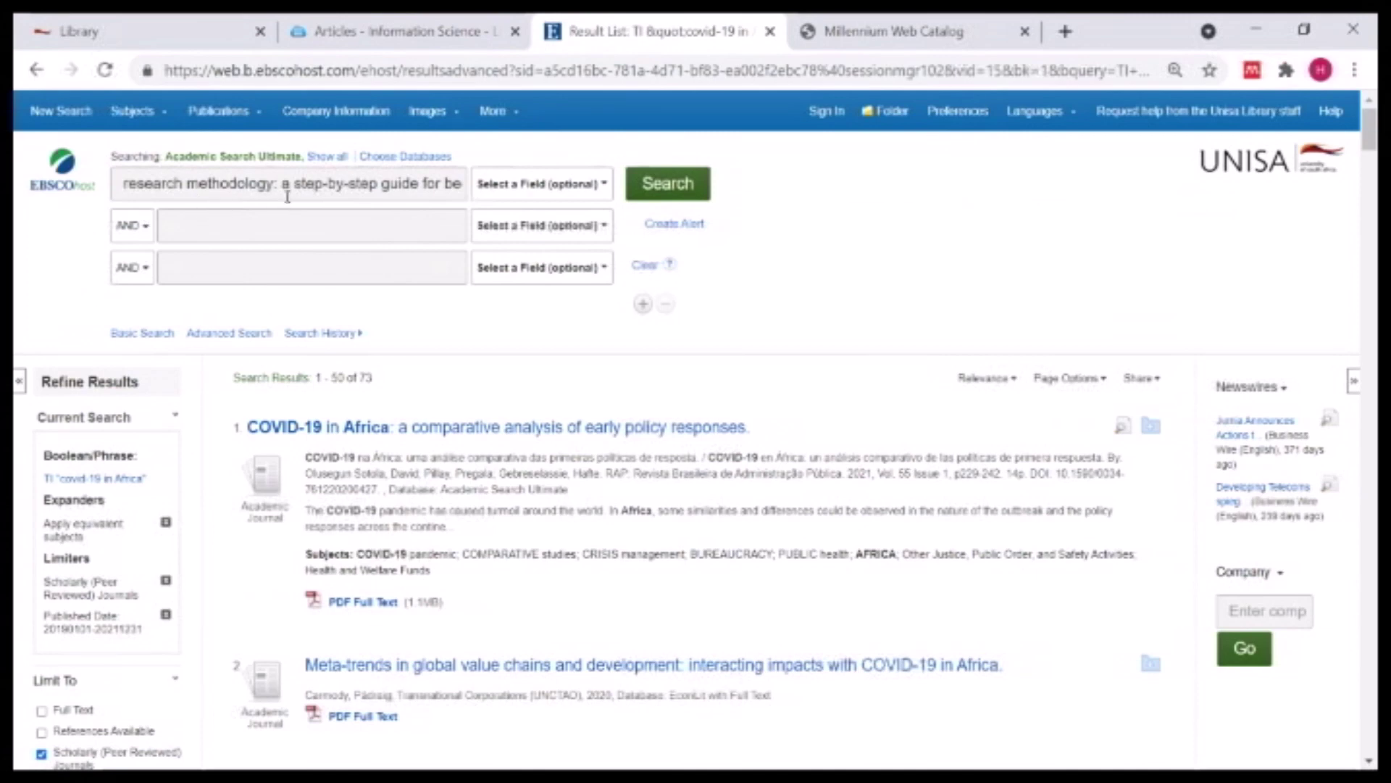
pyautogui.click(674, 184)
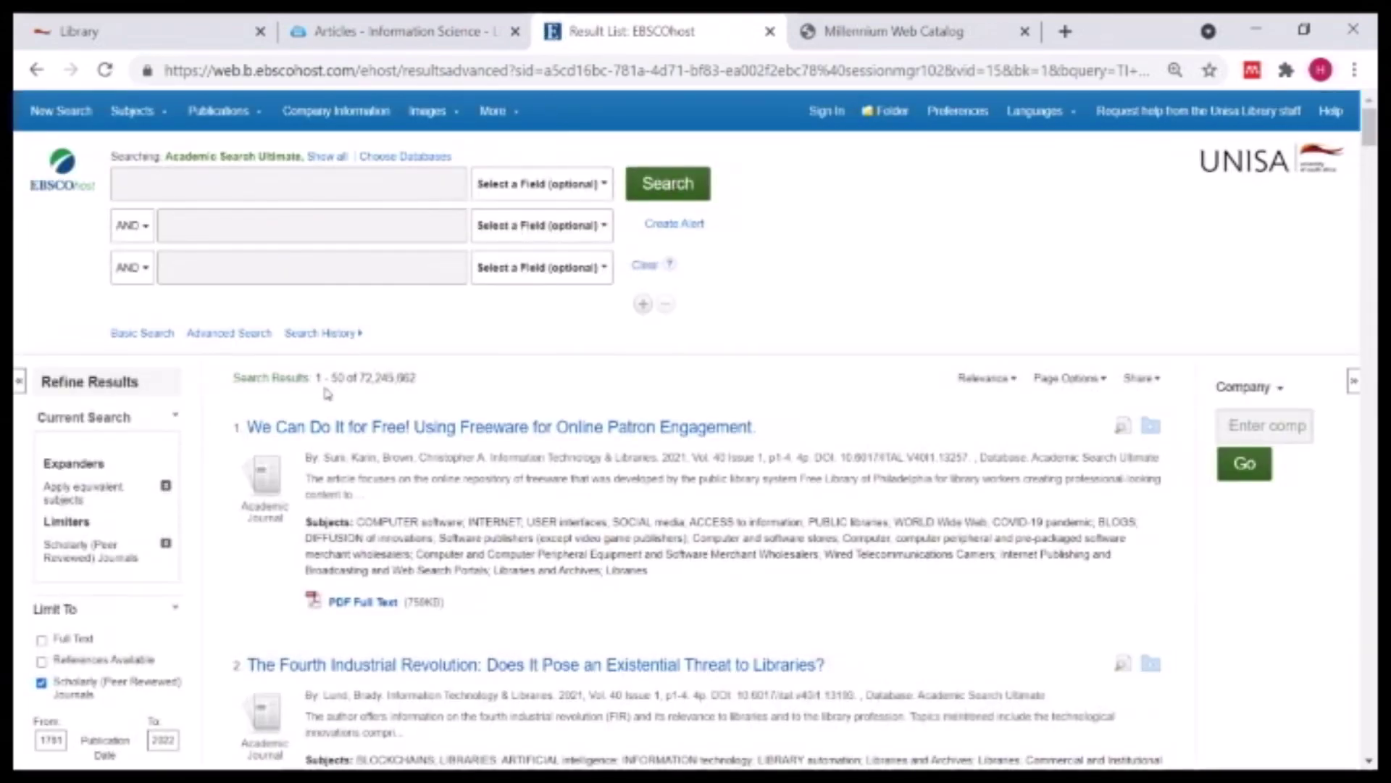
# - Enter the quoted phrase "research methods" as the first search term
pyautogui.click(192, 185)
pyautogui.write('res')
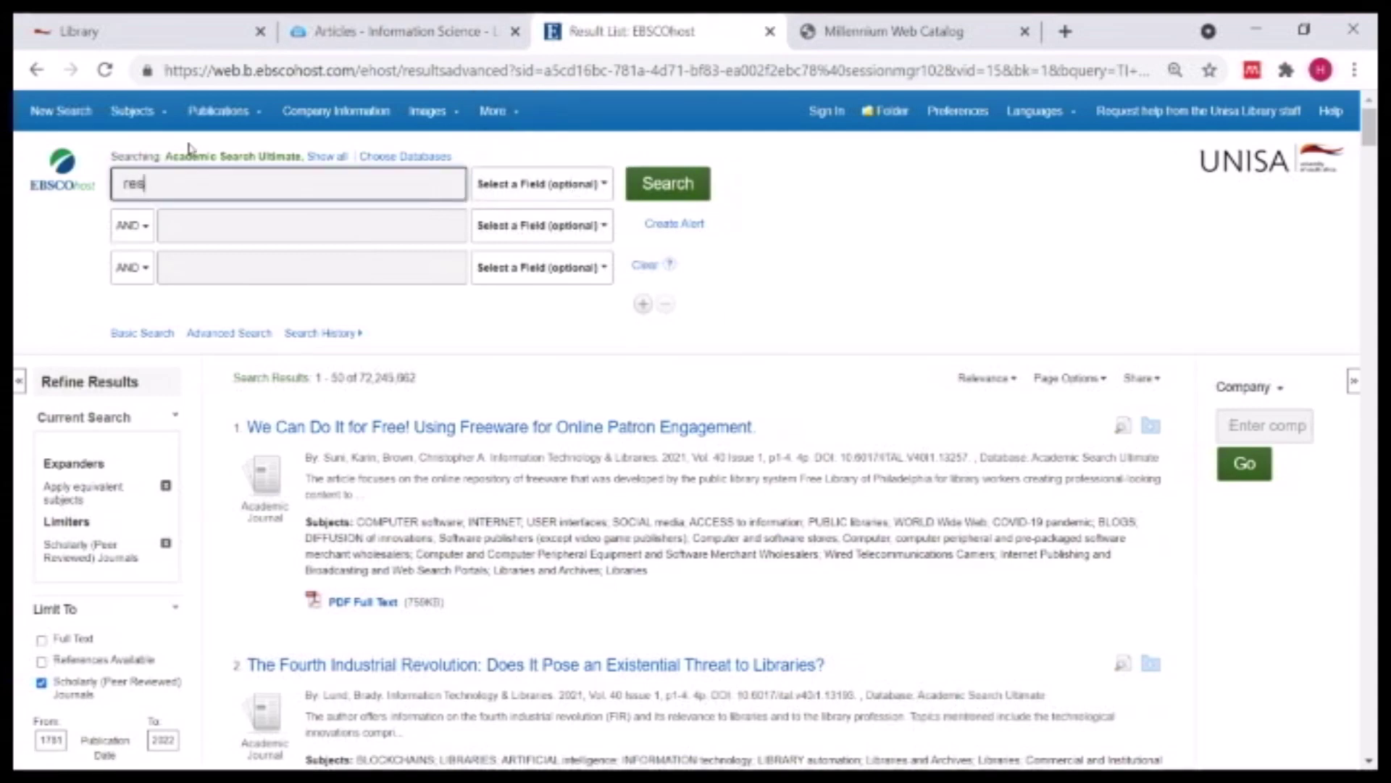
pyautogui.write('earch methods')
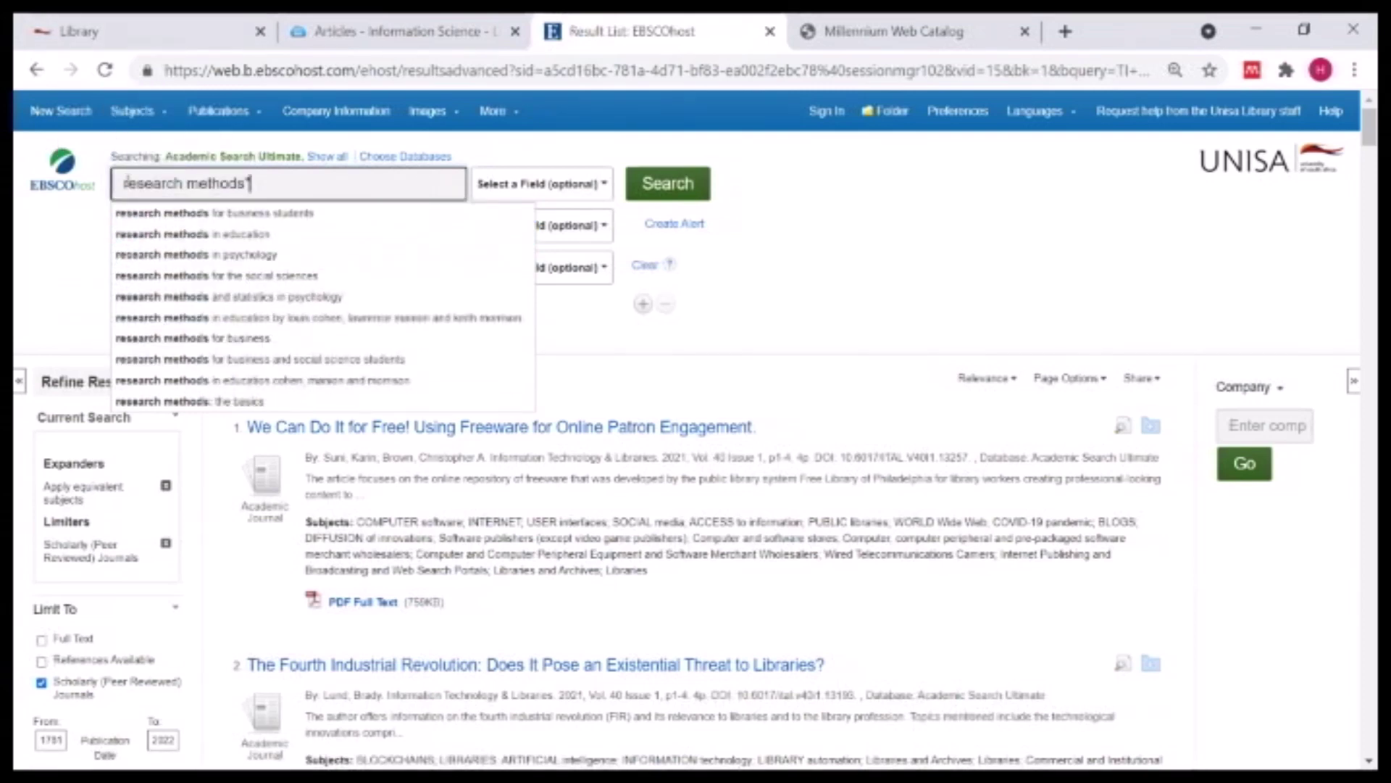
pyautogui.write('"')
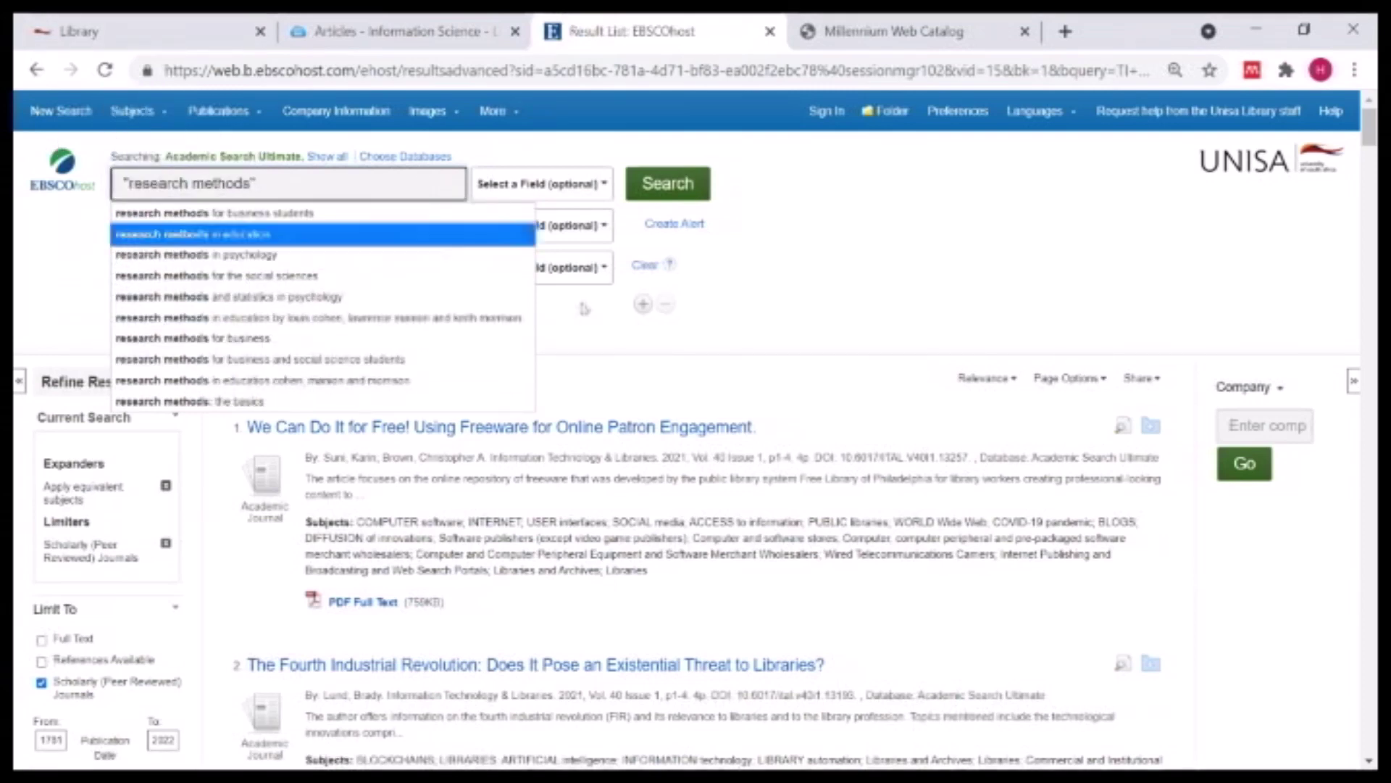
pyautogui.click(875, 271)
# - Add 'politics or political' as the second AND term and run the search
pyautogui.click(177, 225)
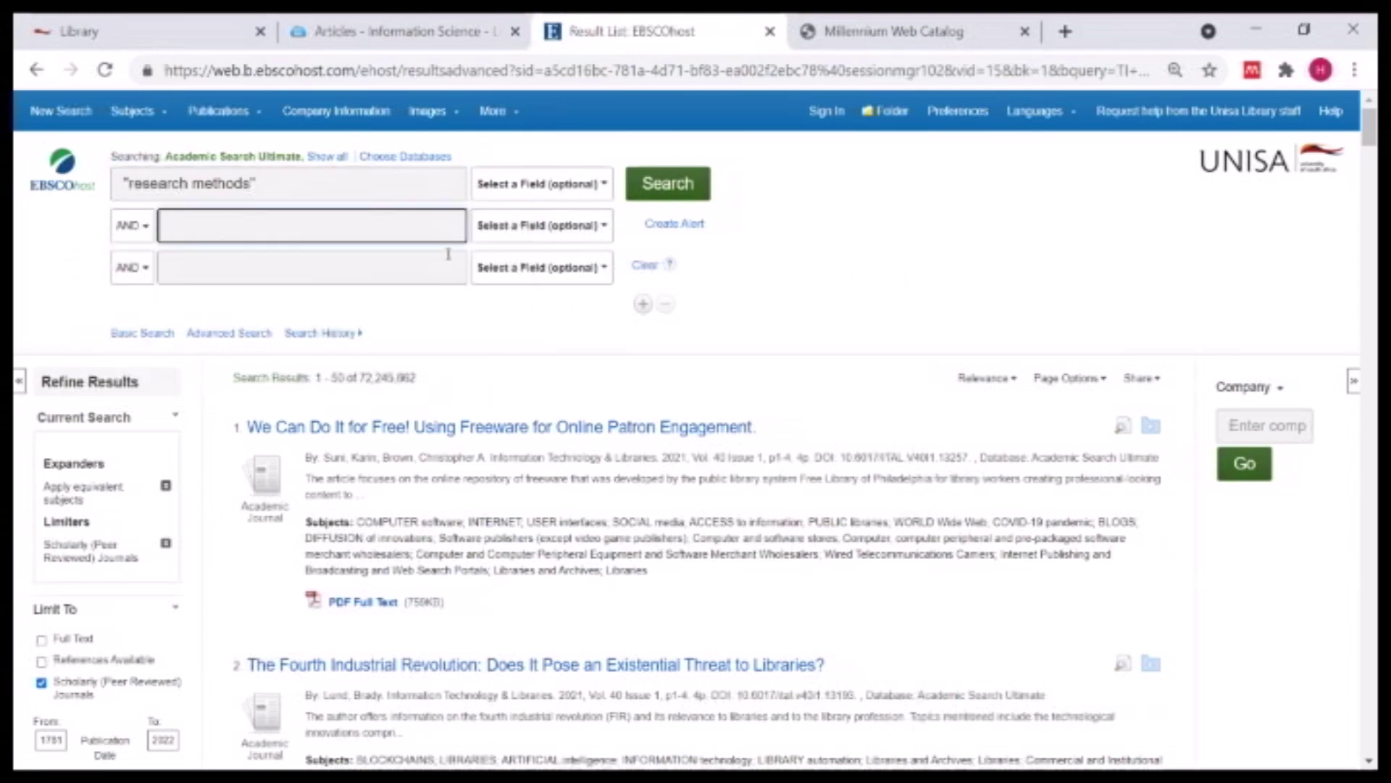
pyautogui.write('pol')
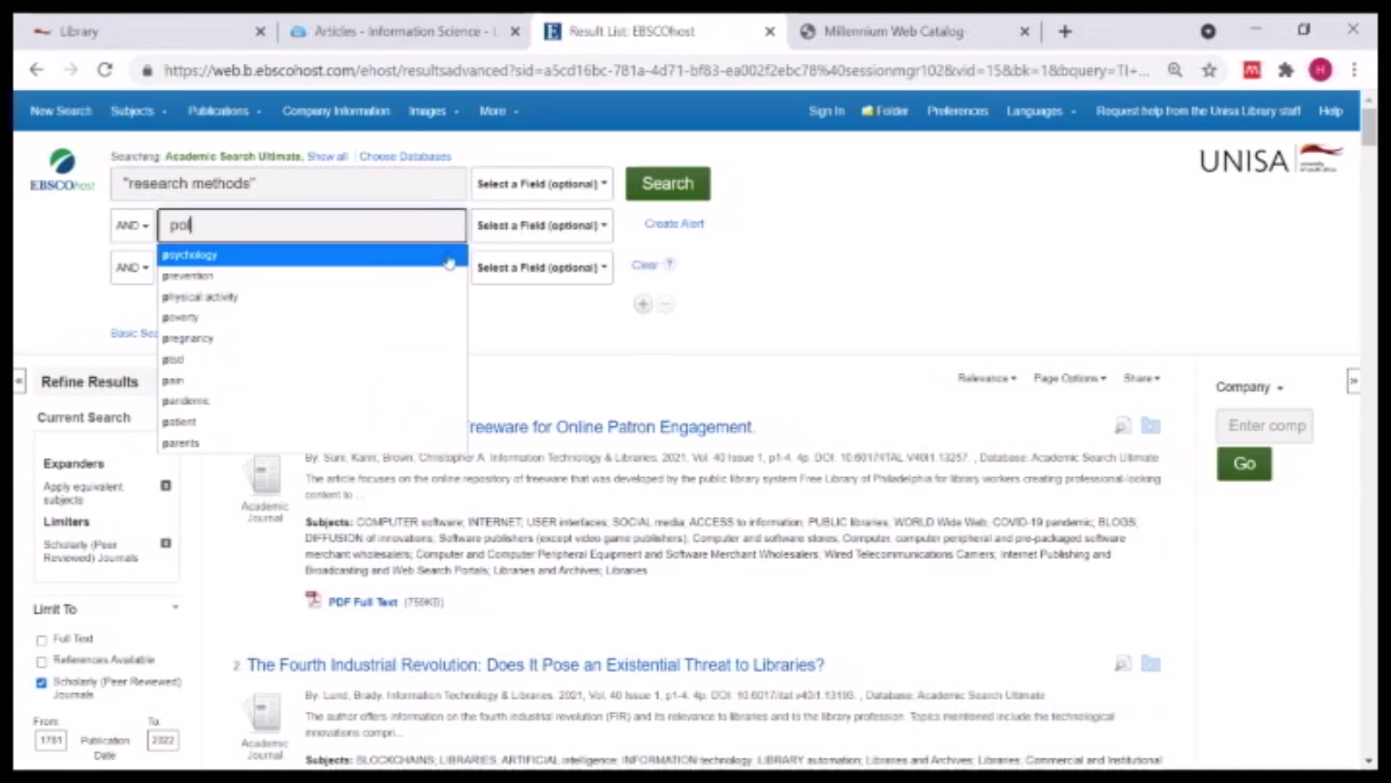
pyautogui.write('itics')
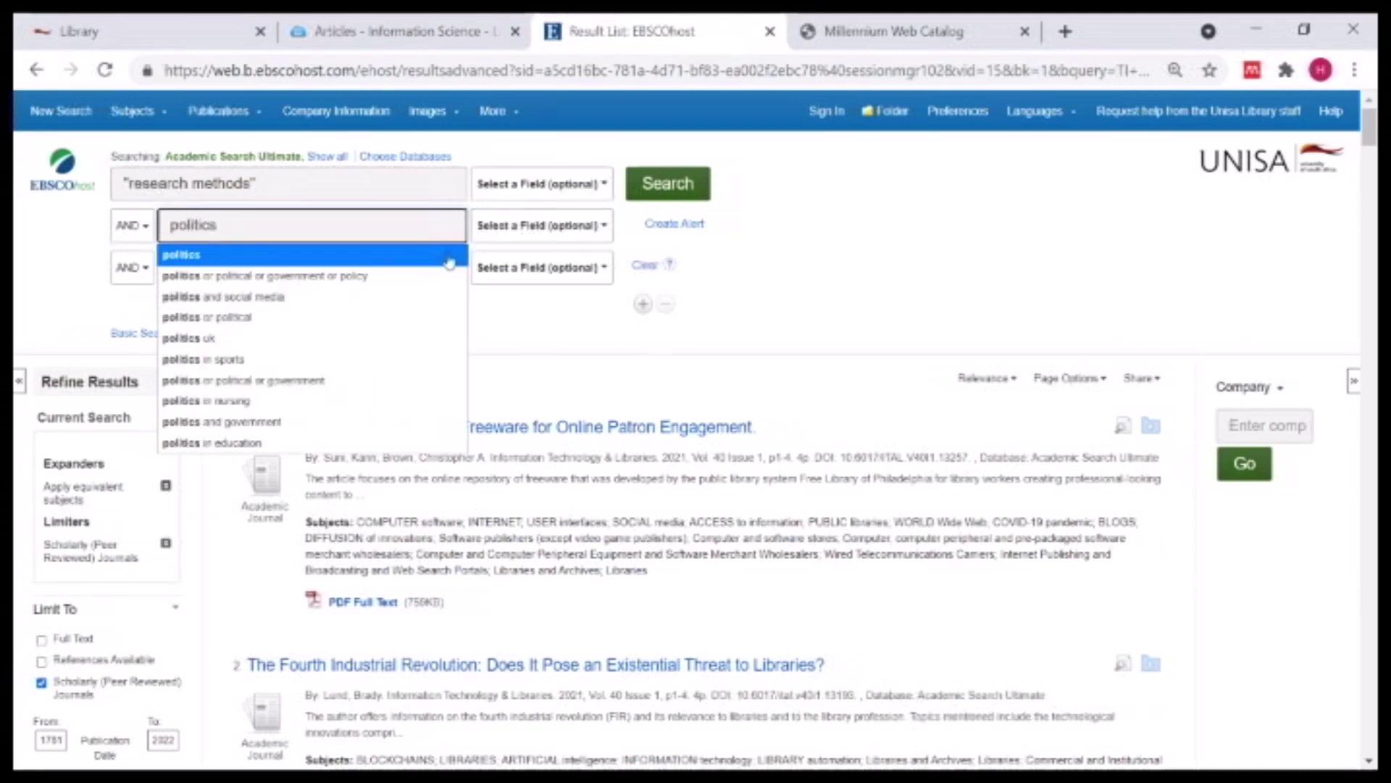
pyautogui.click(223, 317)
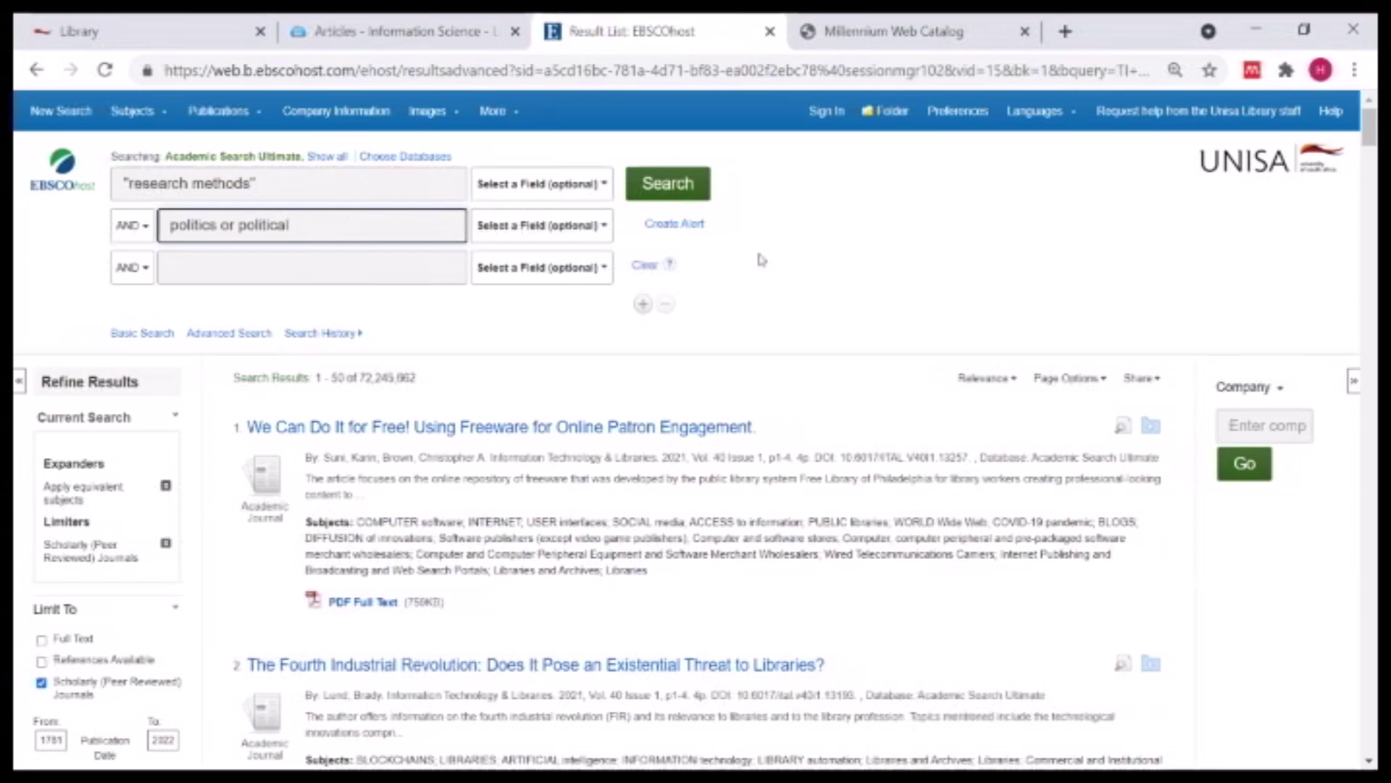
pyautogui.click(681, 186)
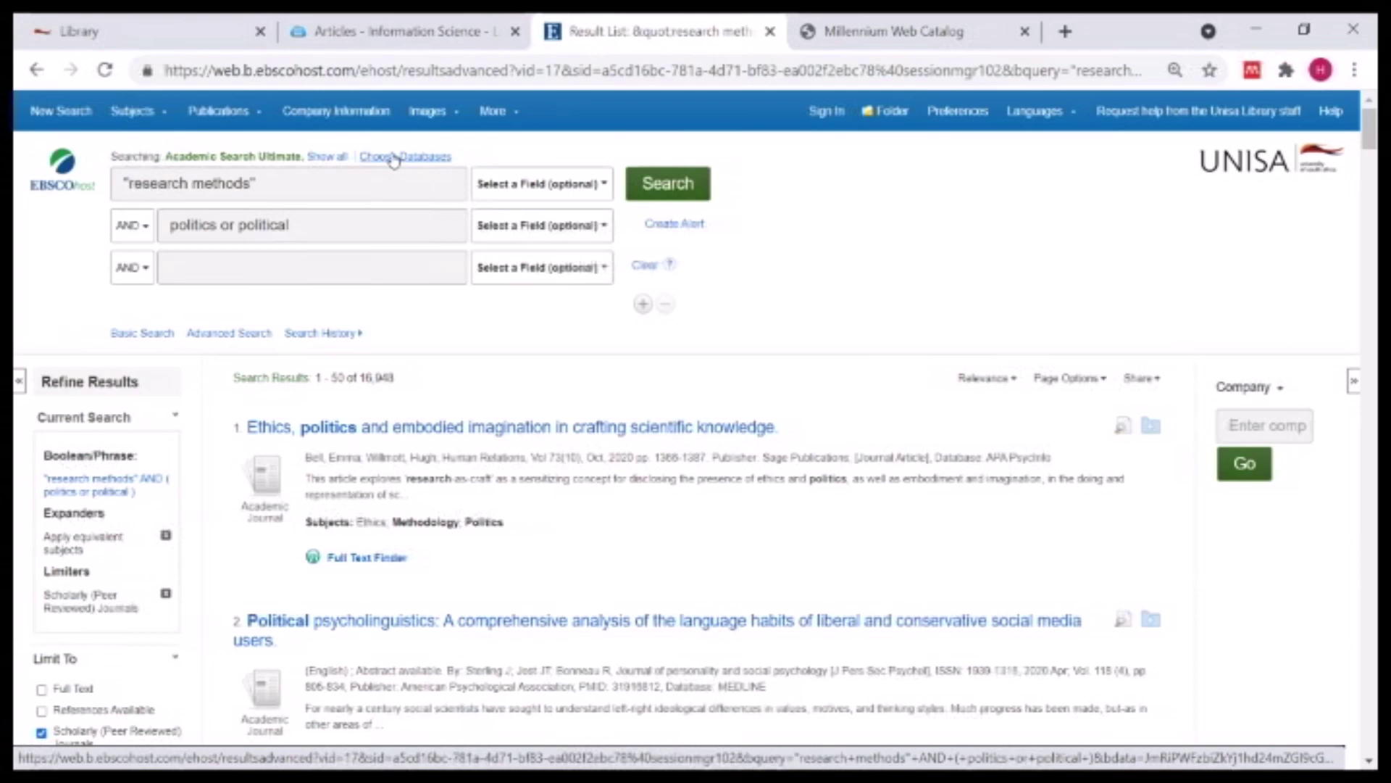
# - Swap the APA, Business, EconLit, Education and MEDLINE databases for Political Science Complete
pyautogui.click(393, 157)
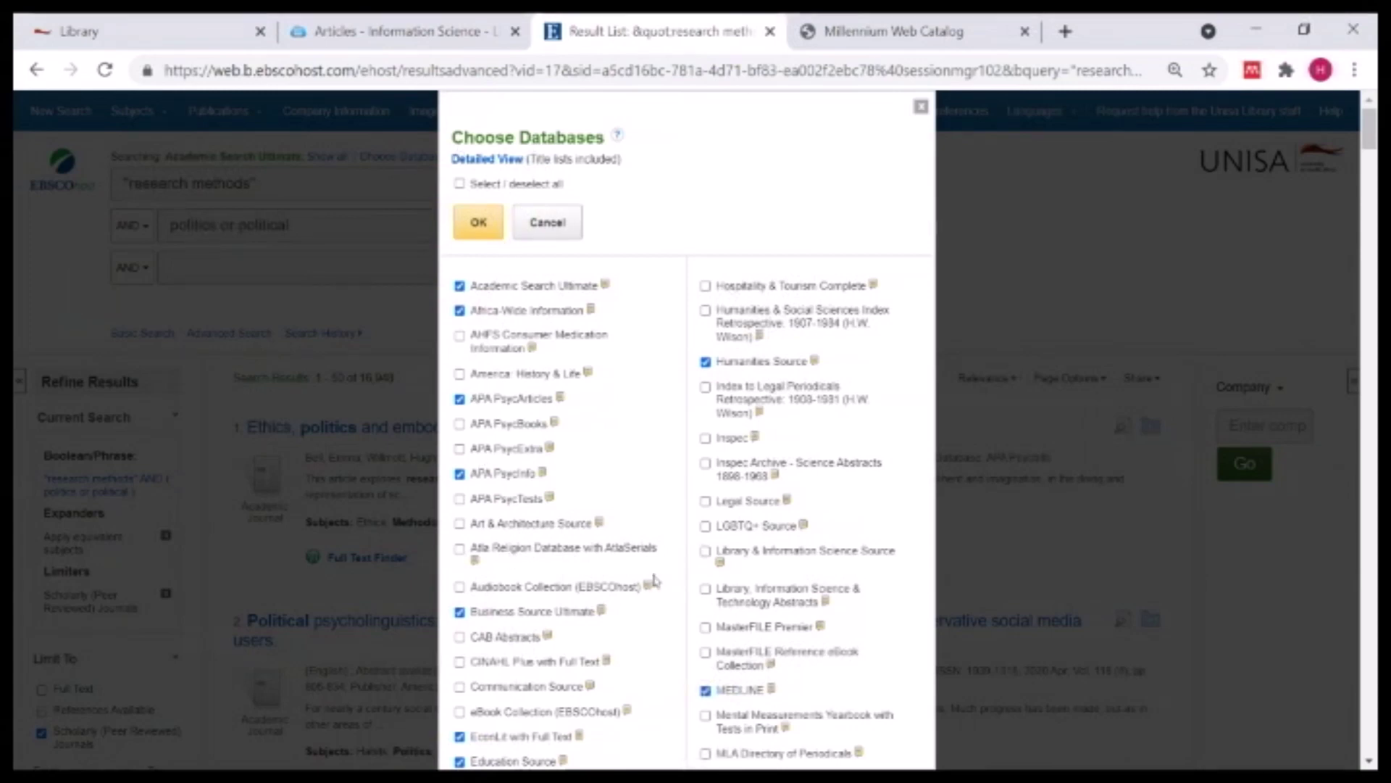
pyautogui.click(461, 399)
pyautogui.click(461, 473)
pyautogui.click(461, 614)
pyautogui.scroll(-3, 470, 652)
pyautogui.click(459, 519)
pyautogui.click(460, 543)
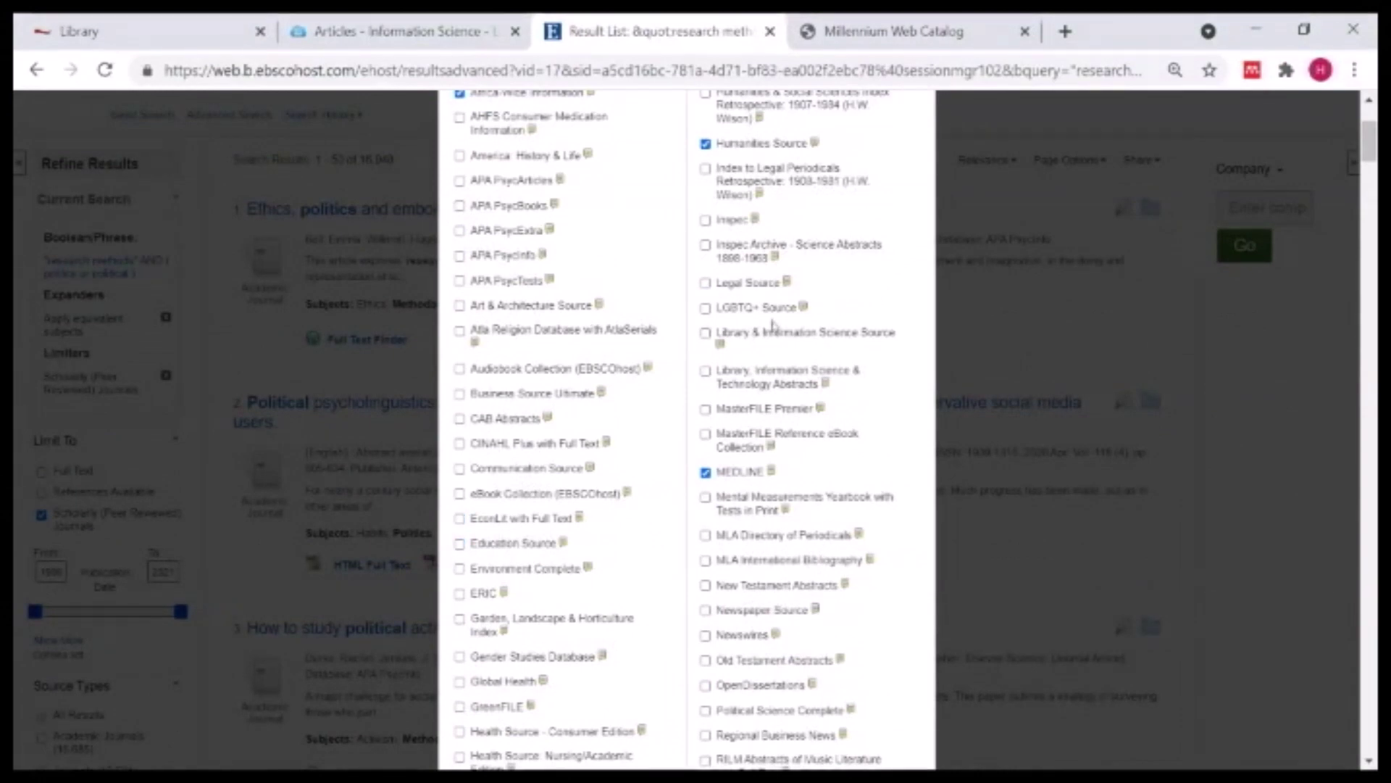
pyautogui.scroll(-5, 839, 638)
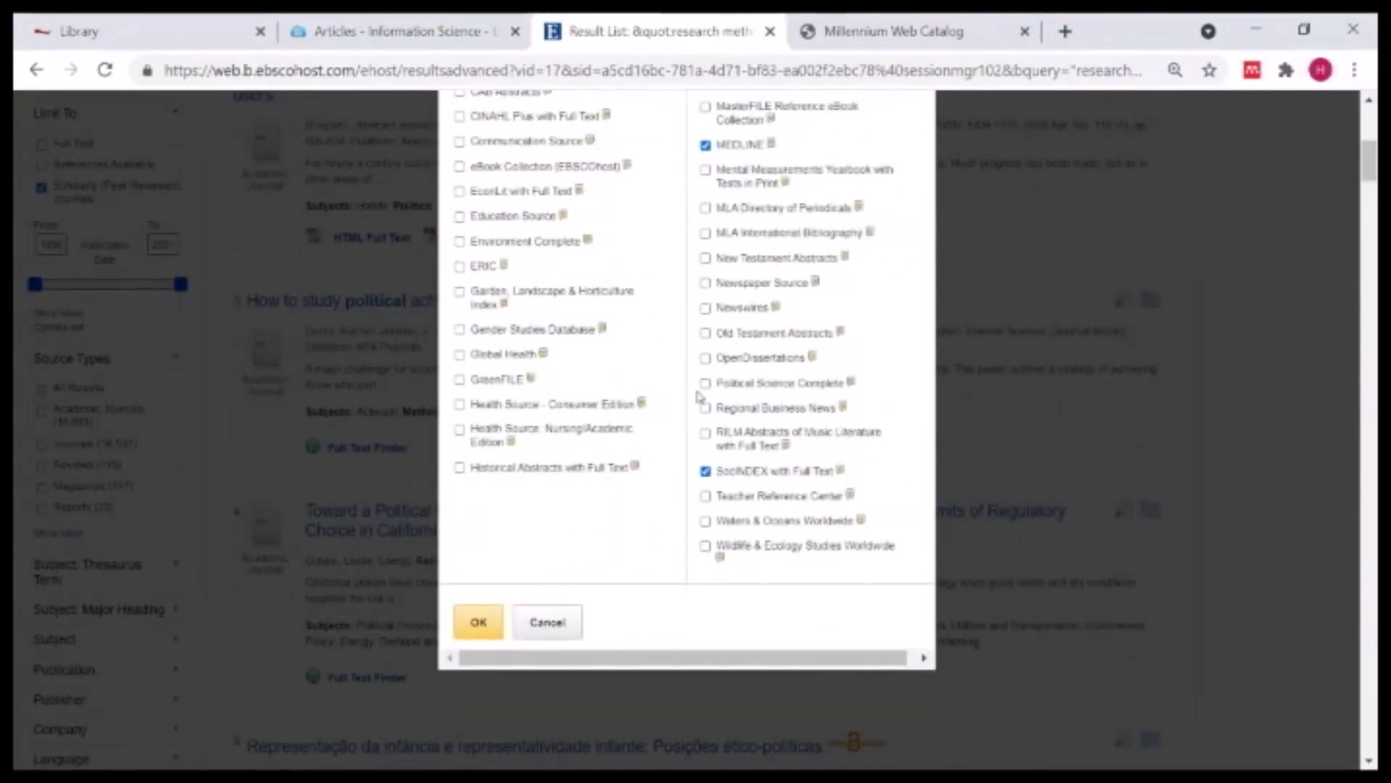
pyautogui.click(706, 384)
pyautogui.click(705, 472)
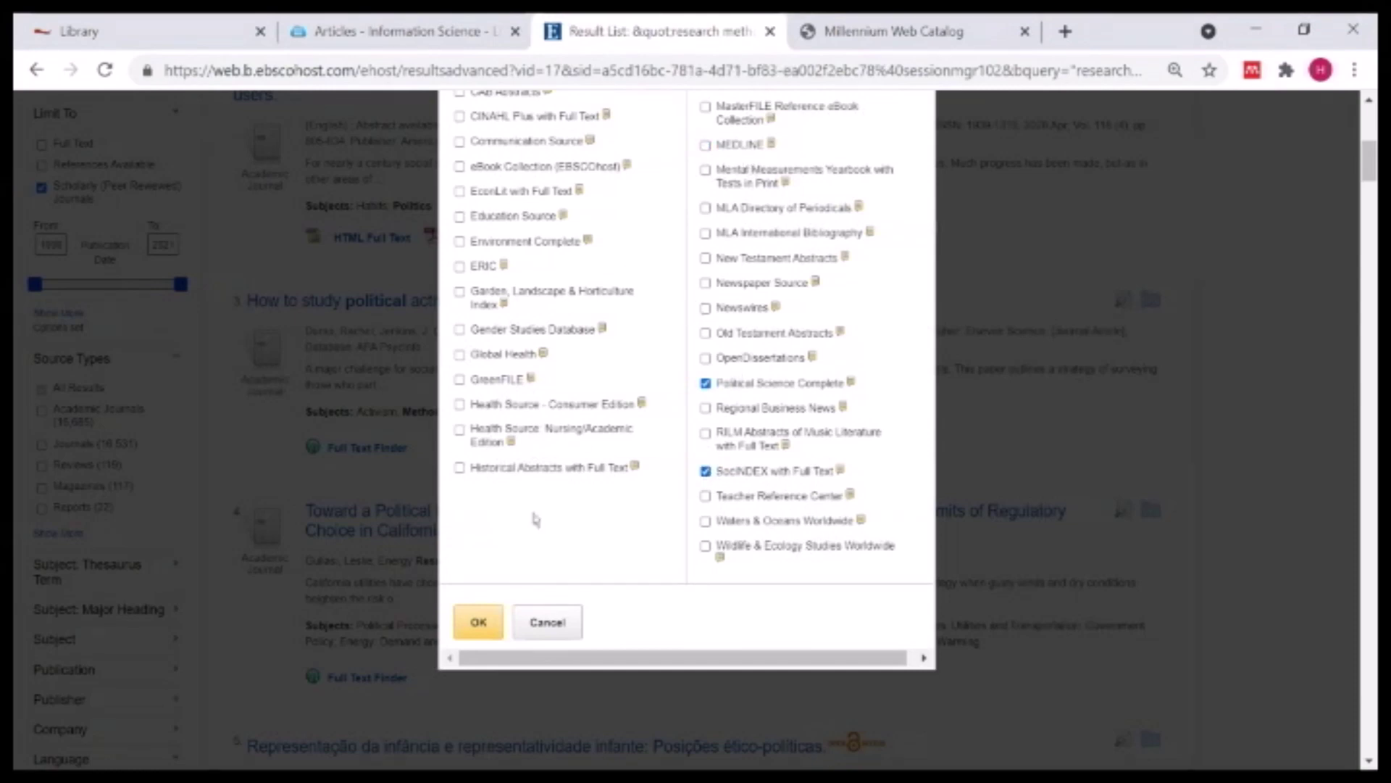
pyautogui.click(477, 626)
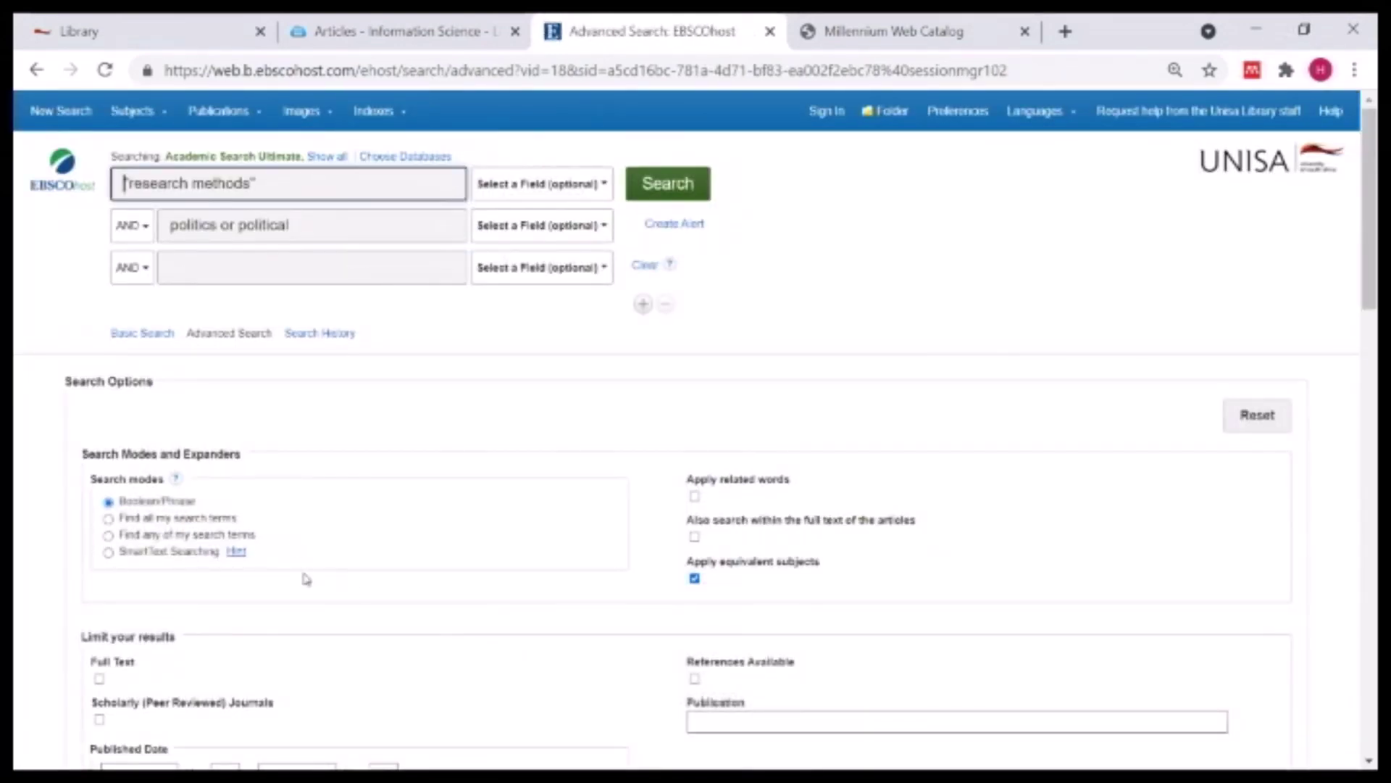
# - Limit results to Scholarly (Peer Reviewed) journals and rerun the search
pyautogui.scroll(-7, 133, 554)
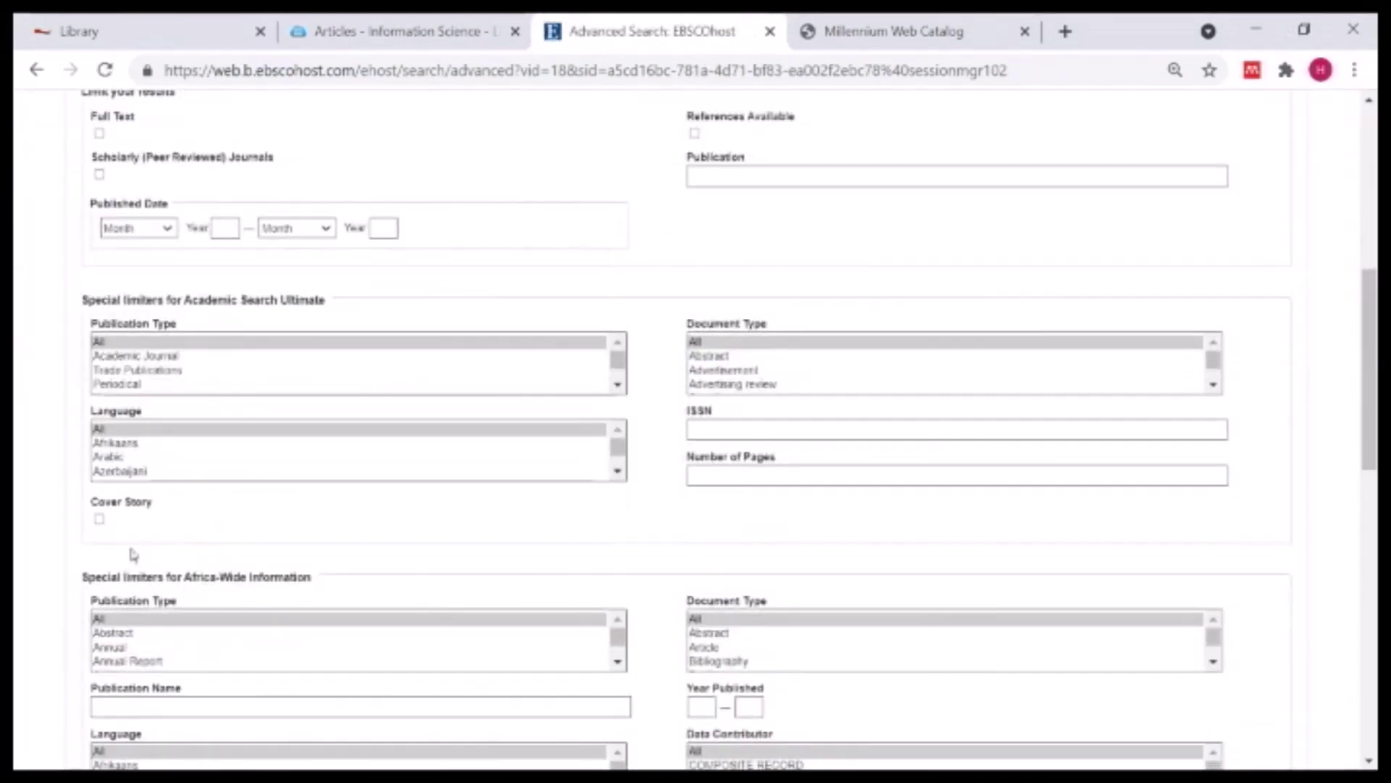
pyautogui.click(99, 175)
pyautogui.scroll(7, 553, 242)
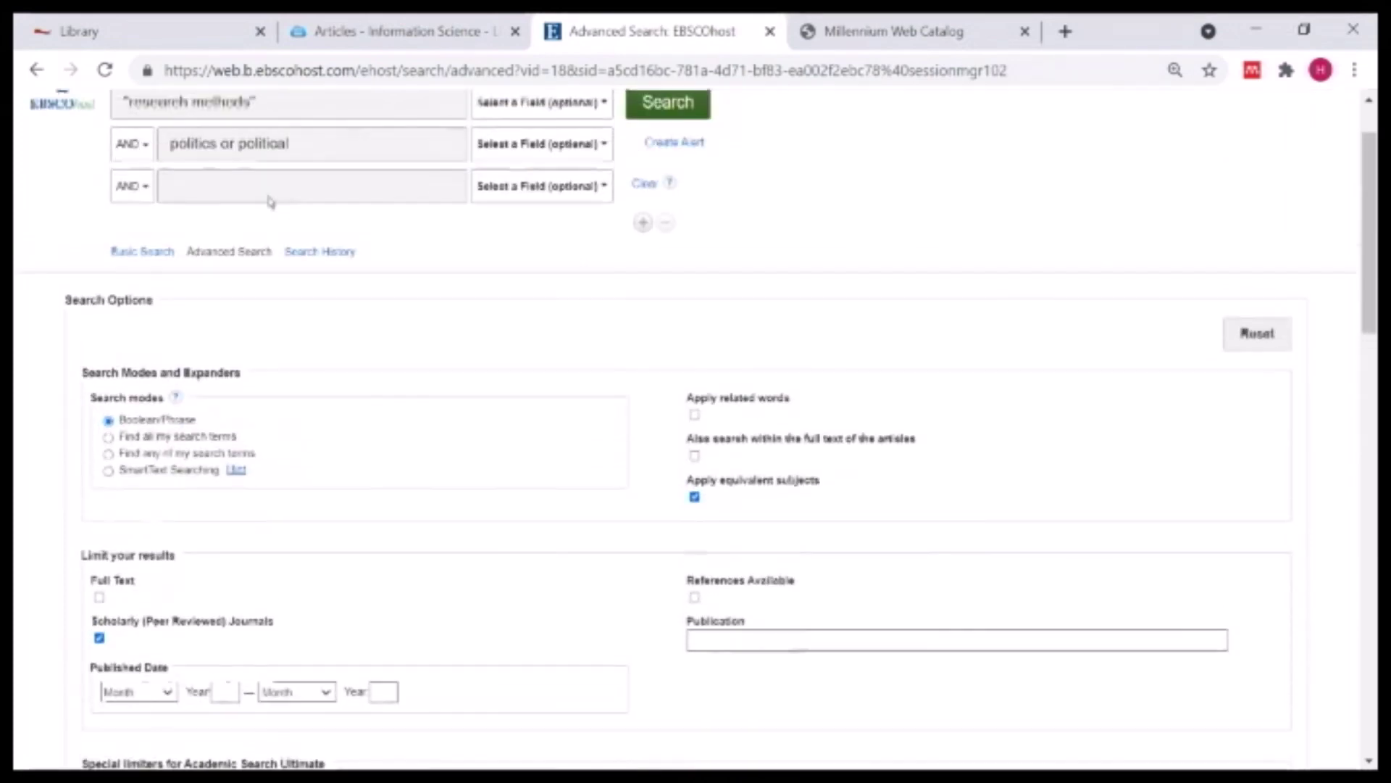
pyautogui.click(662, 189)
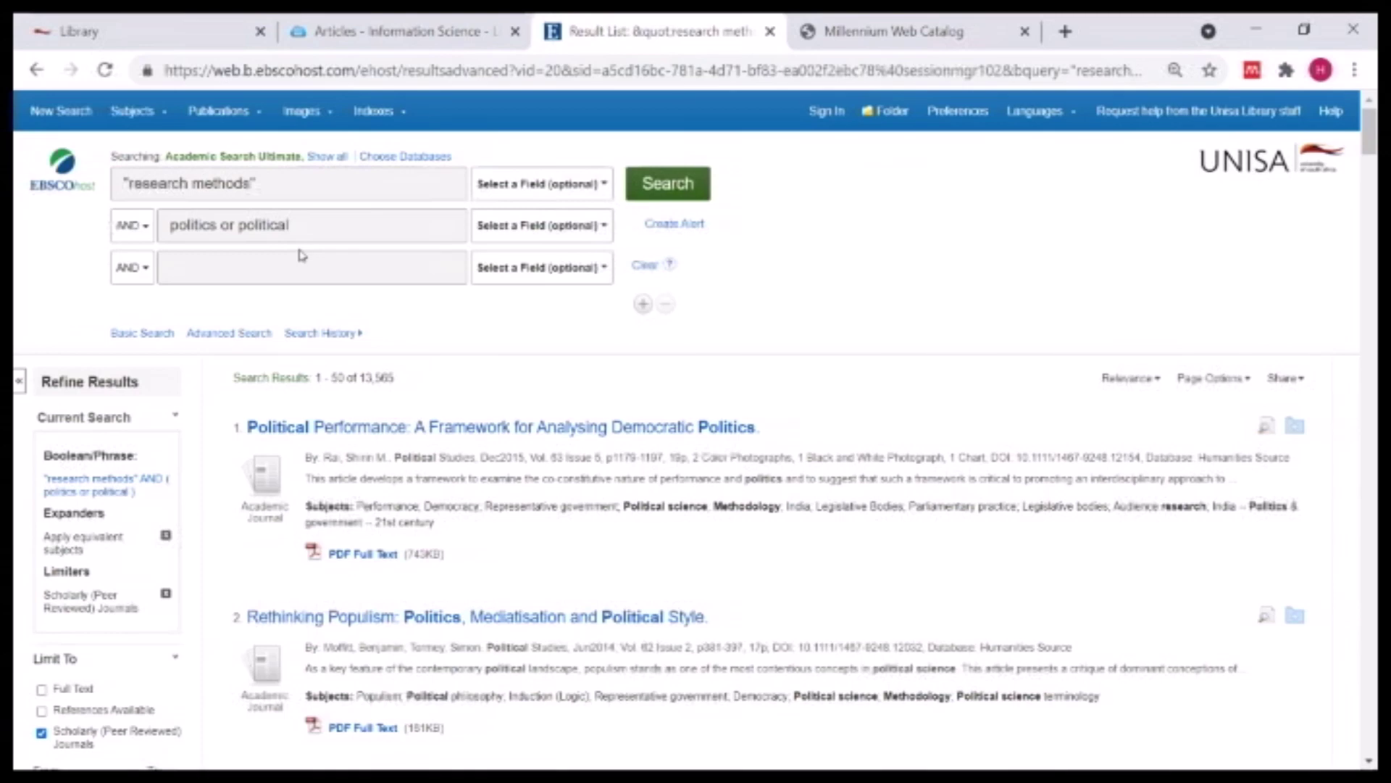
# - Replace the second term with "political science" and search again
pyautogui.moveTo(289, 225); pyautogui.dragTo(142, 212)
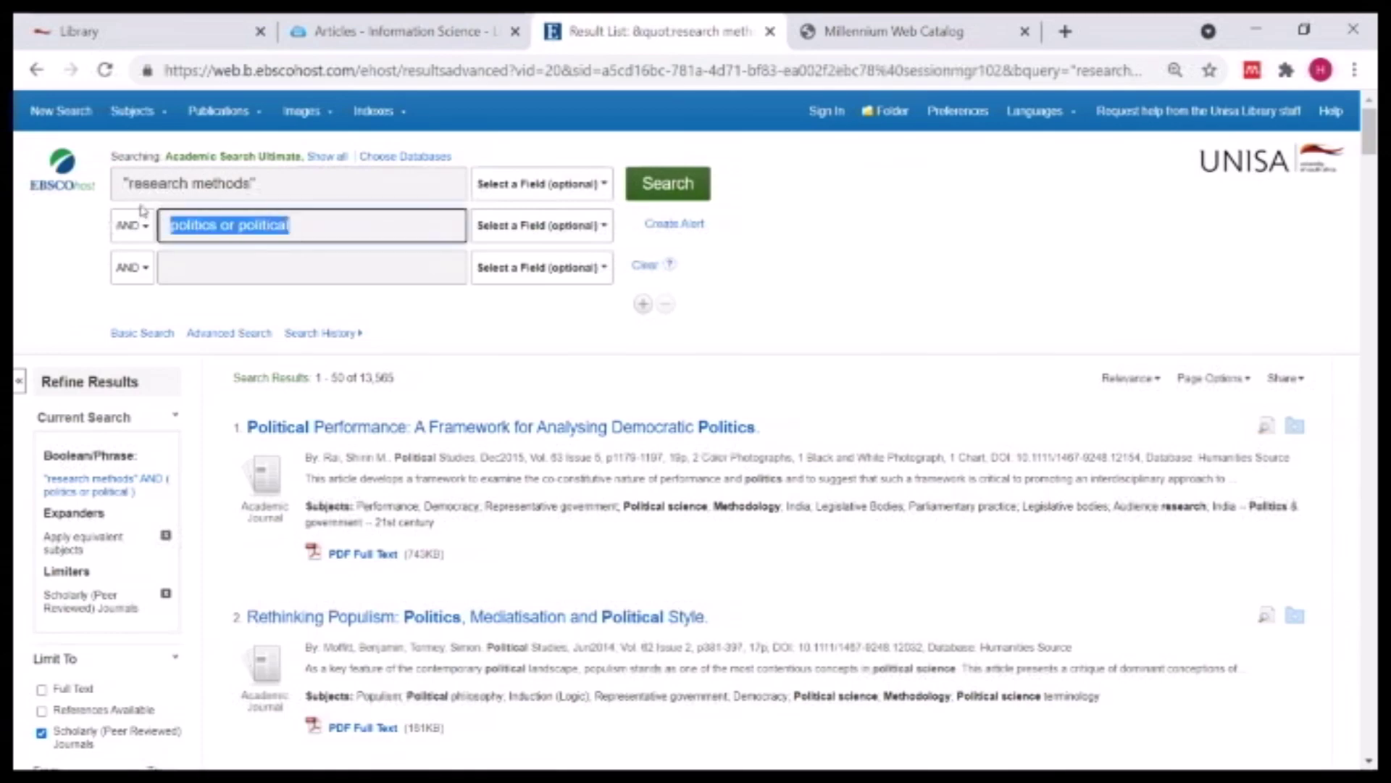
pyautogui.write('1poli')
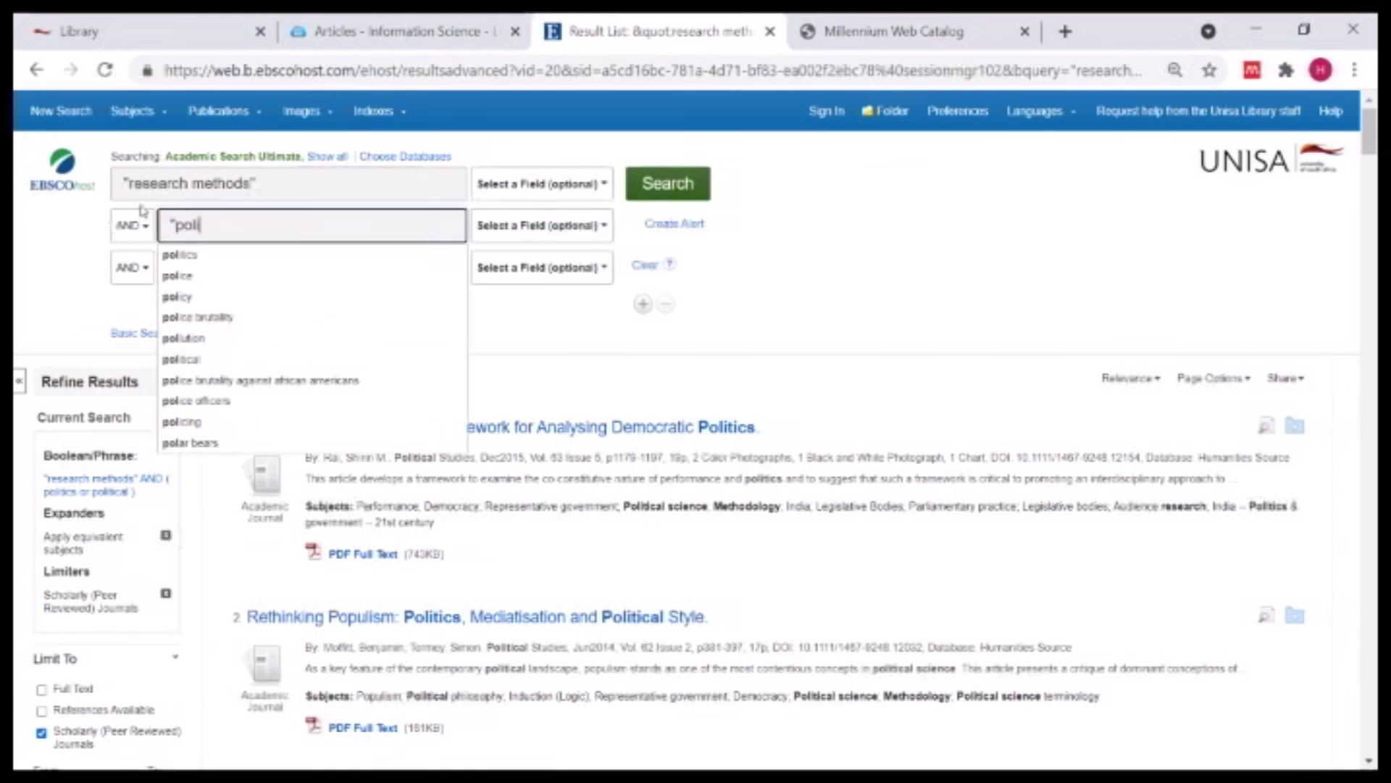
pyautogui.write('tica')
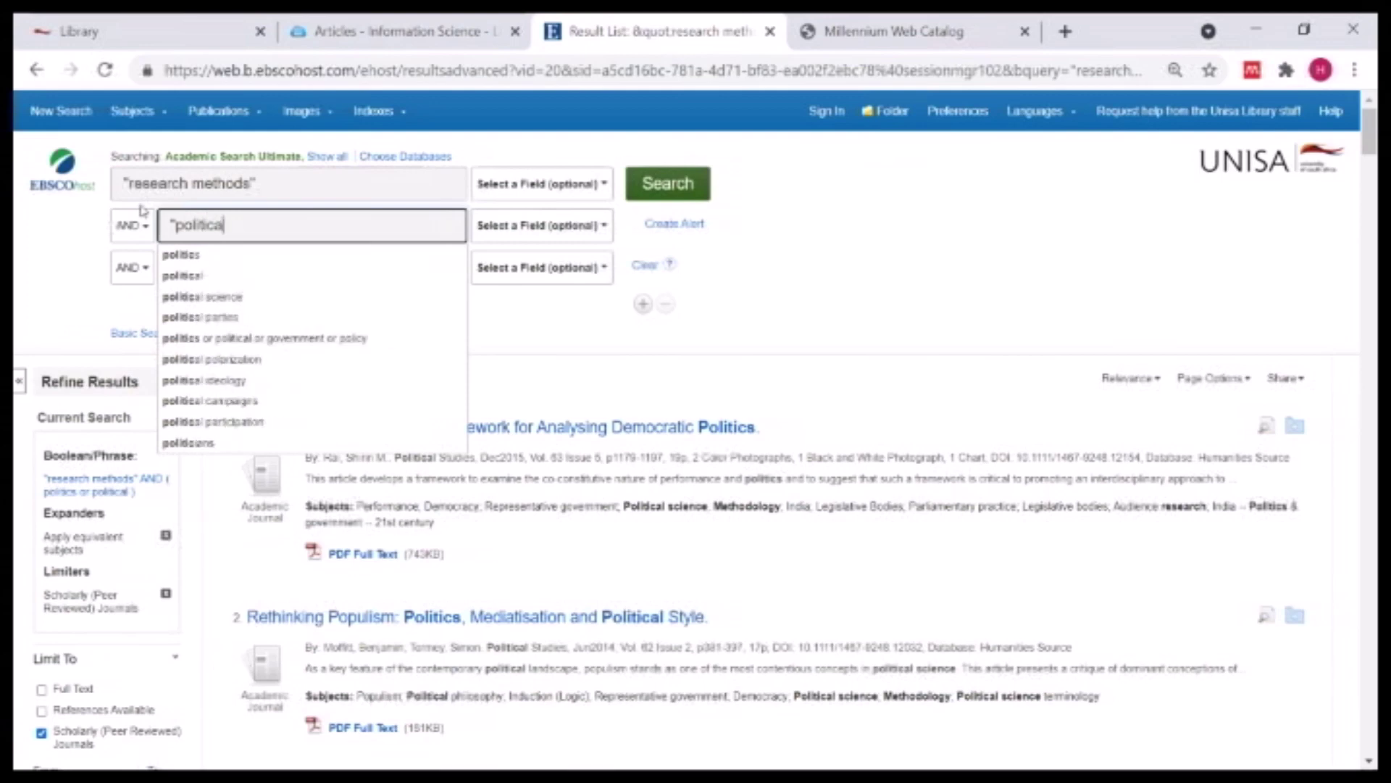
pyautogui.write('l science')
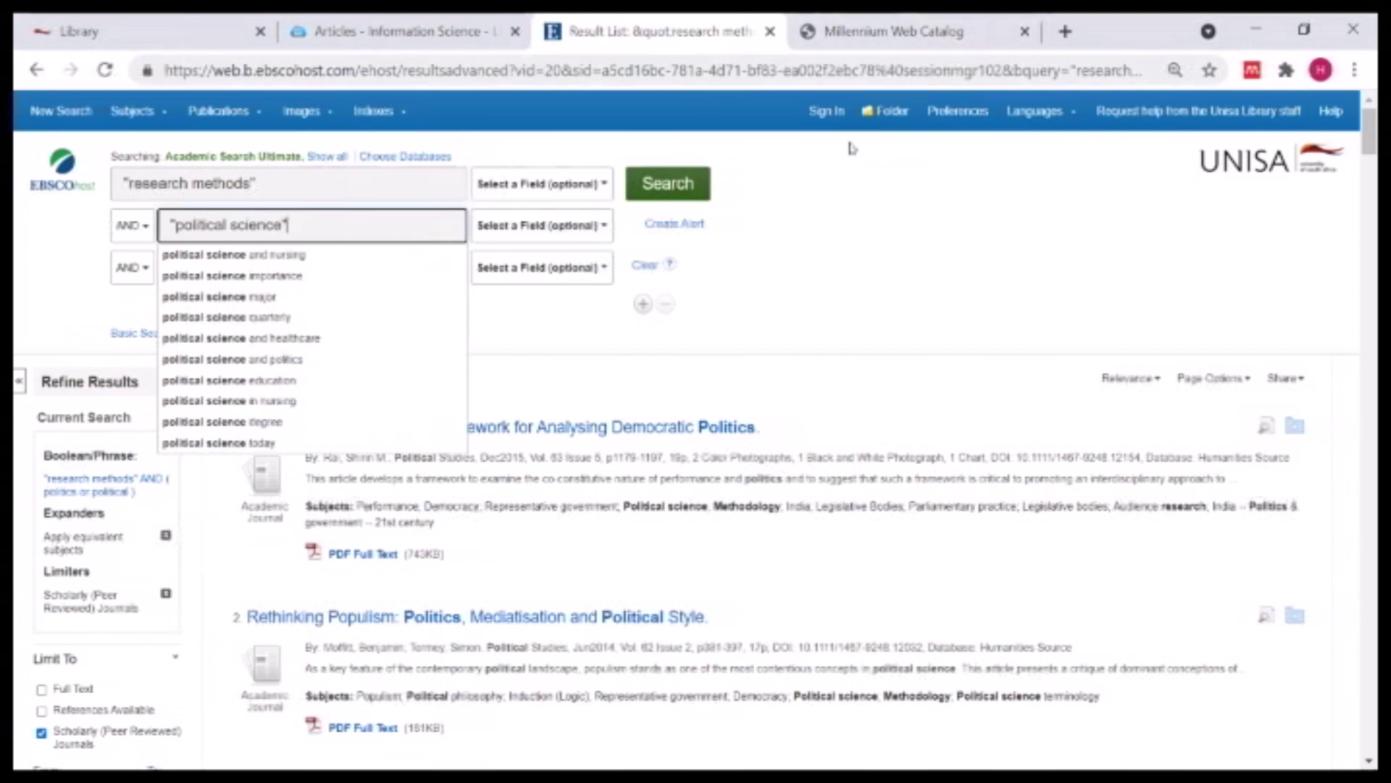
pyautogui.click(681, 190)
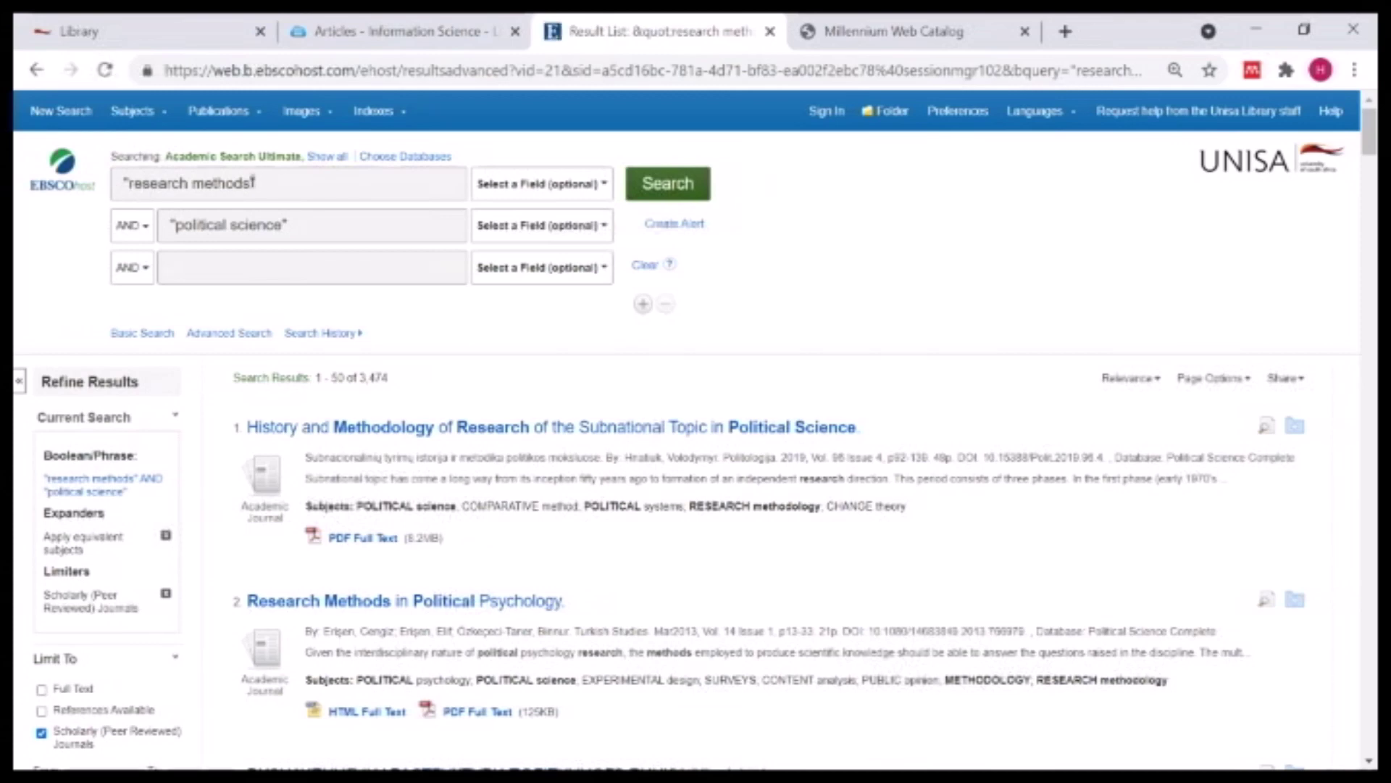
# - Append OR "research methodology" to the first term and rerun the search
pyautogui.click(273, 183)
pyautogui.write('OR ')
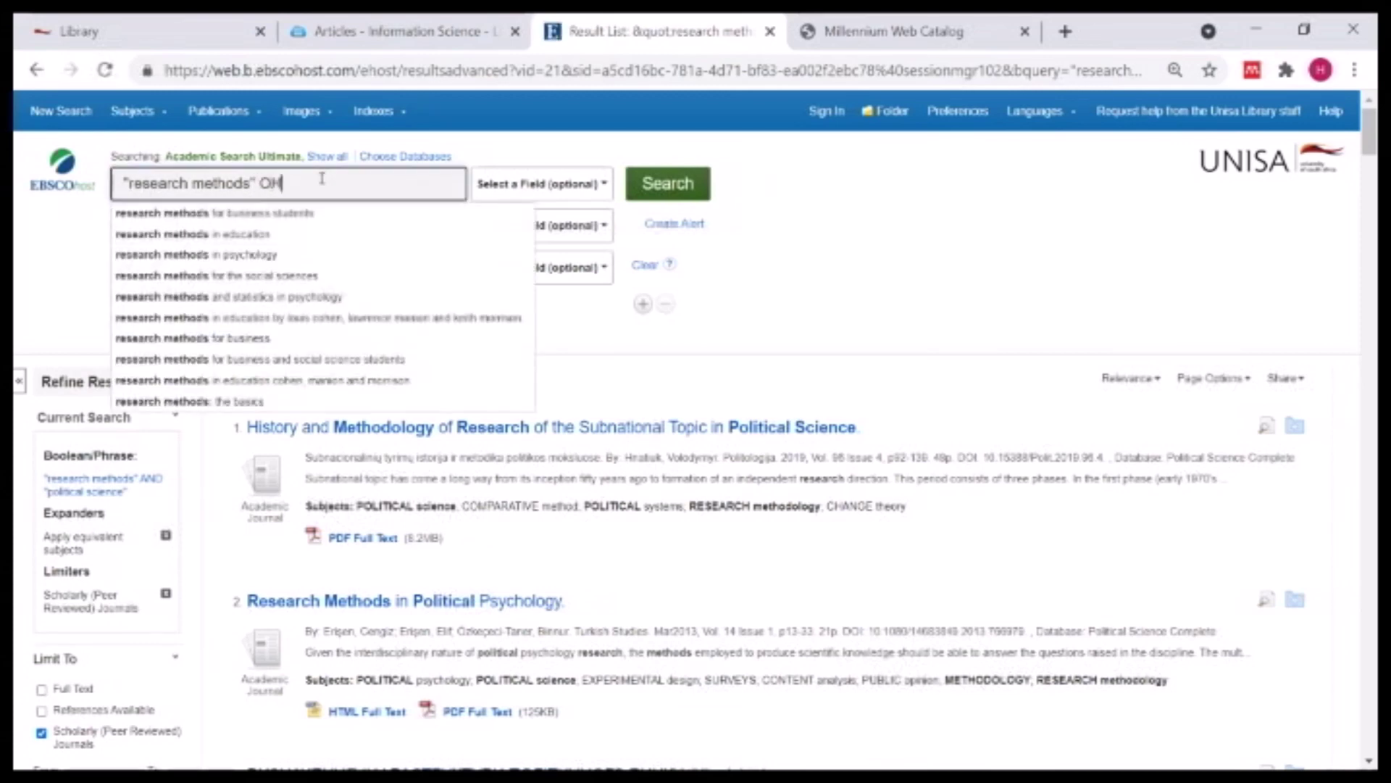
pyautogui.write('meth')
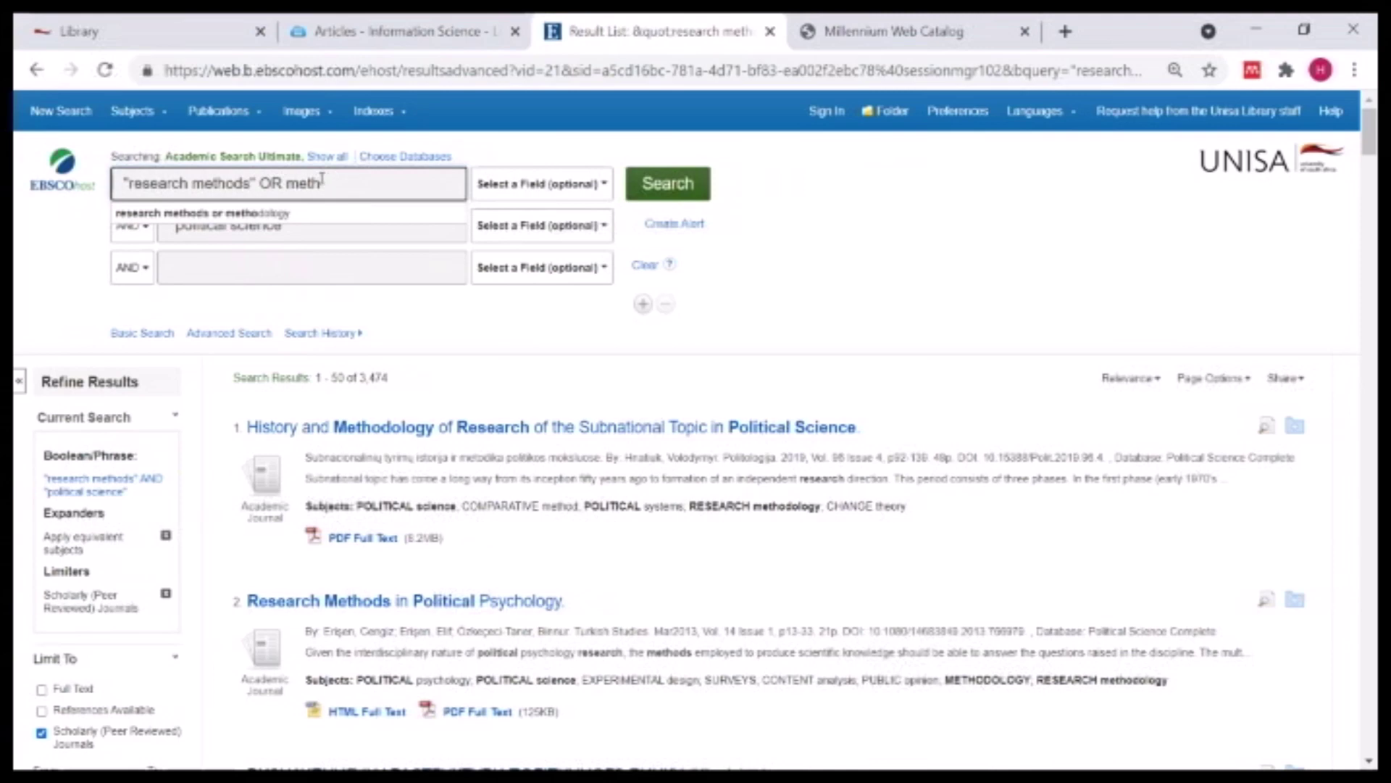
pyautogui.press('BackSpace')
pyautogui.press('BackSpace')
pyautogui.press('BackSpace')
pyautogui.press('BackSpace')
pyautogui.write('"research m')
pyautogui.write('ethodolo')
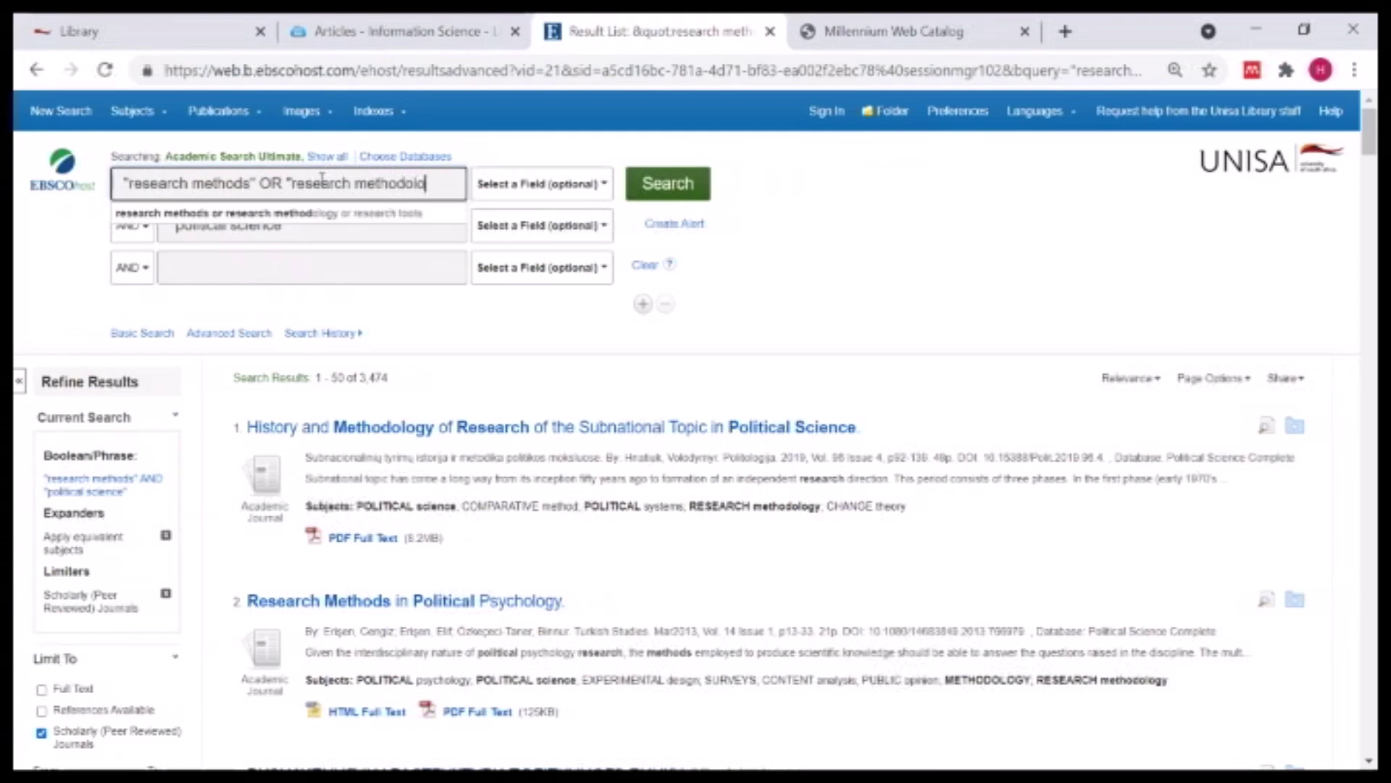
pyautogui.write('gy"')
pyautogui.click(670, 184)
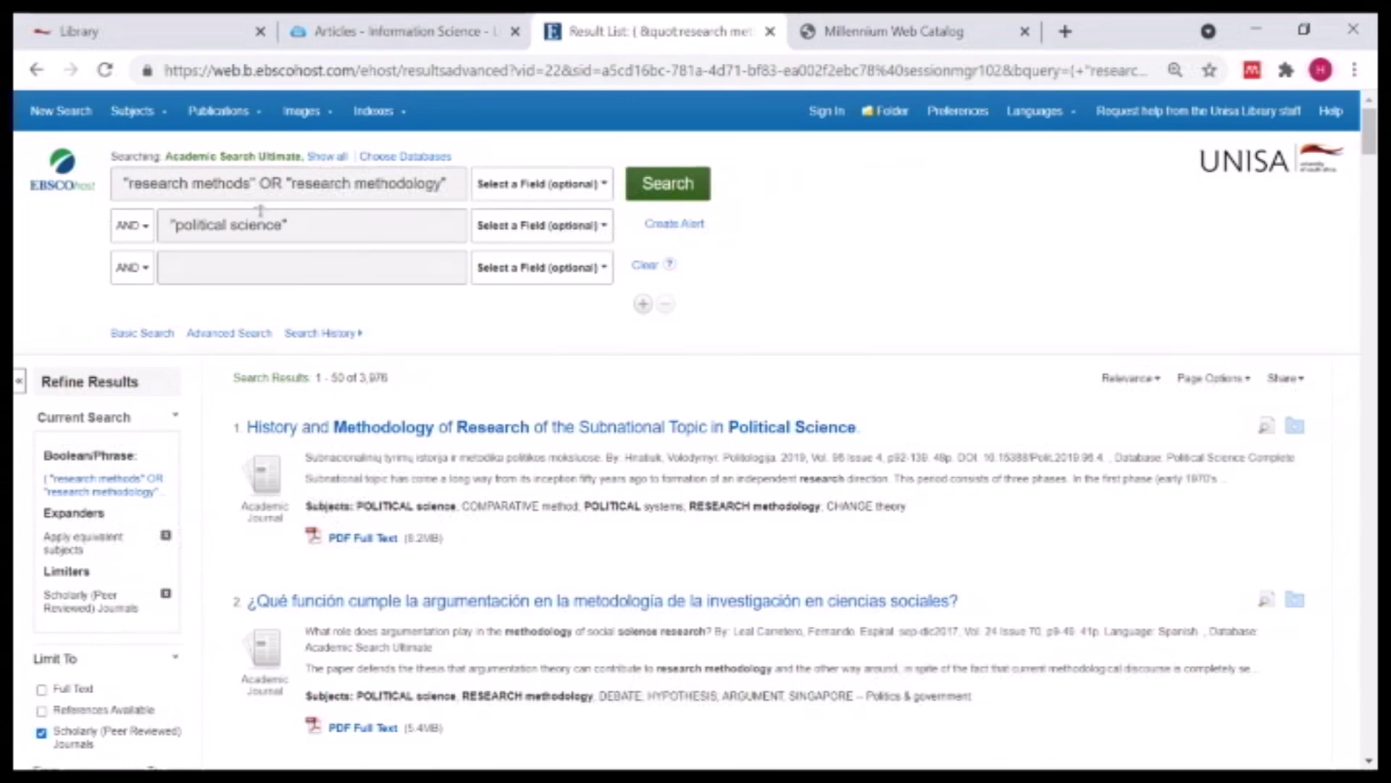
# - Set the first row's field to TI Title and search, yielding 93 scholarly results
pyautogui.click(580, 186)
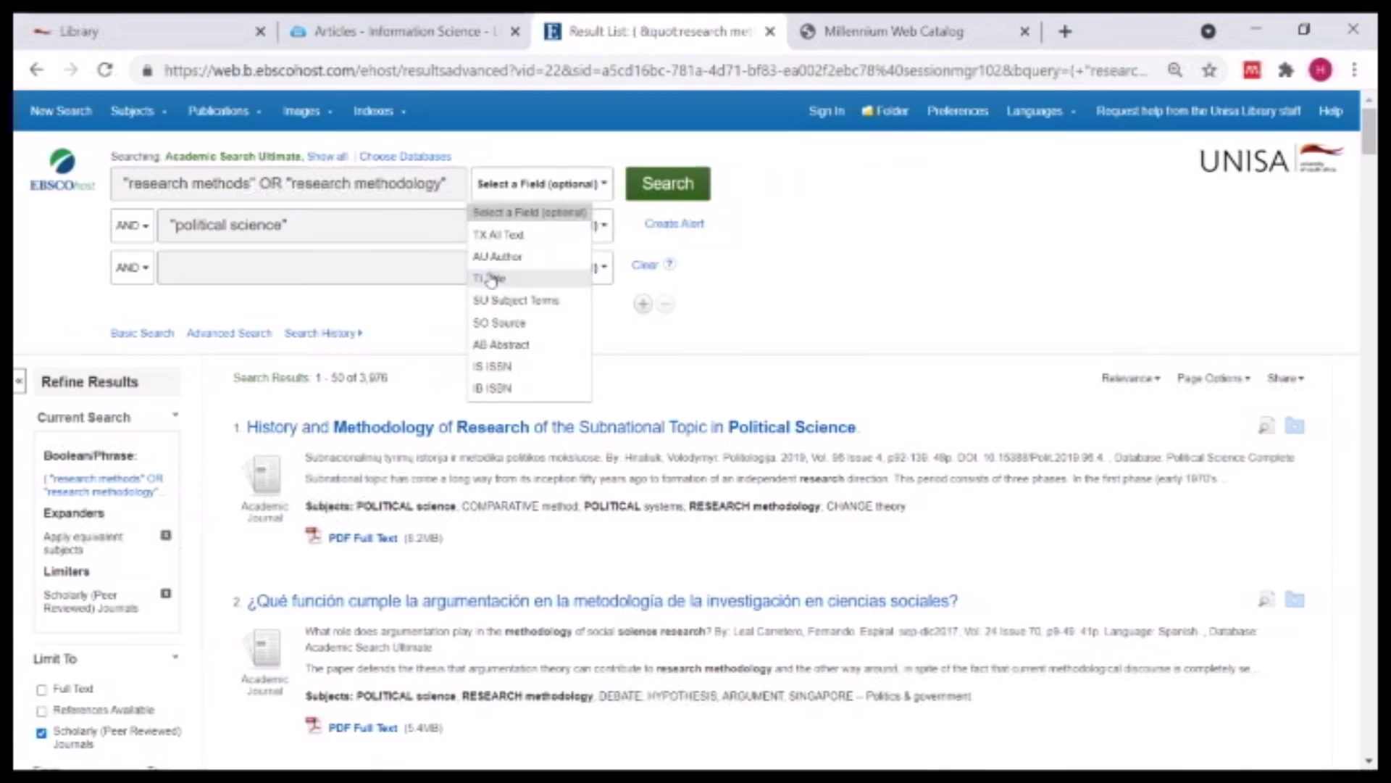
pyautogui.click(493, 280)
pyautogui.click(684, 190)
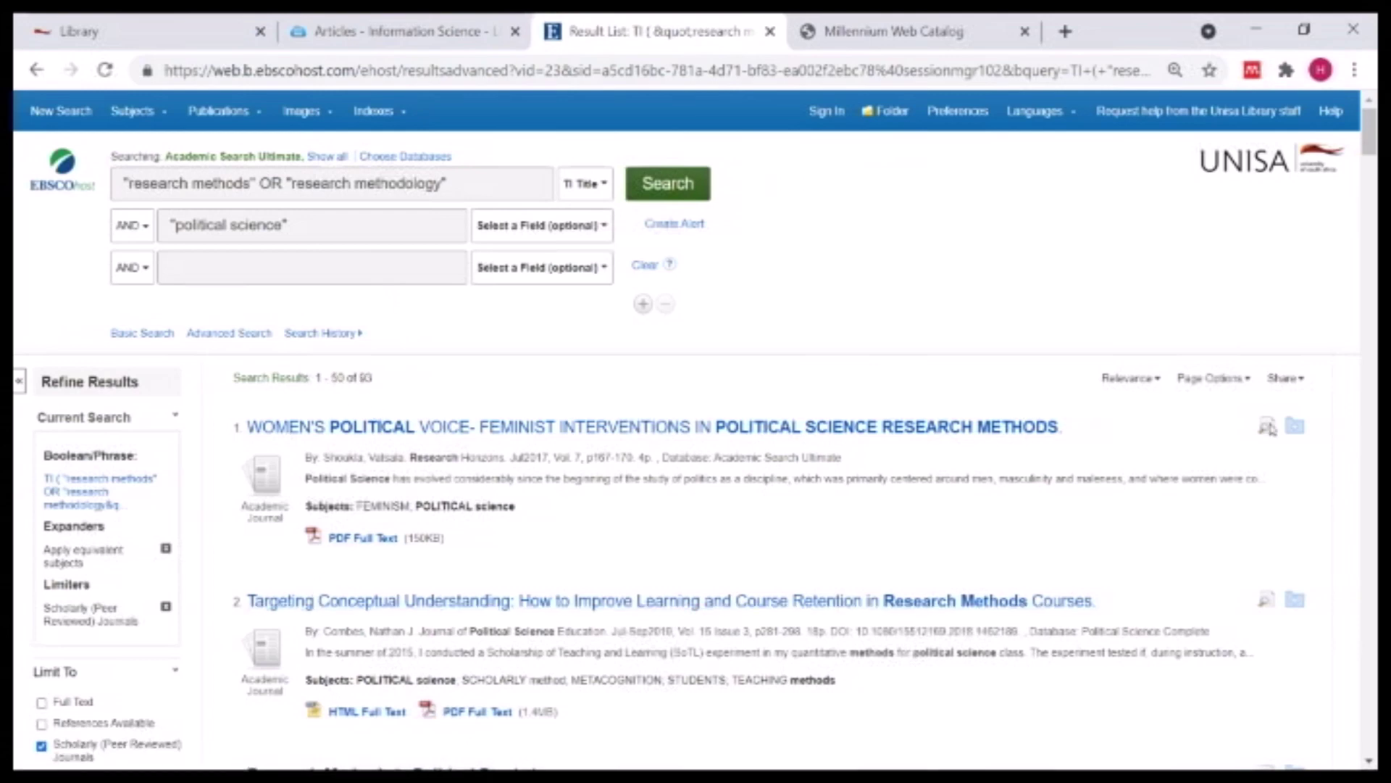
pyautogui.scroll(-4, 1116, 445)
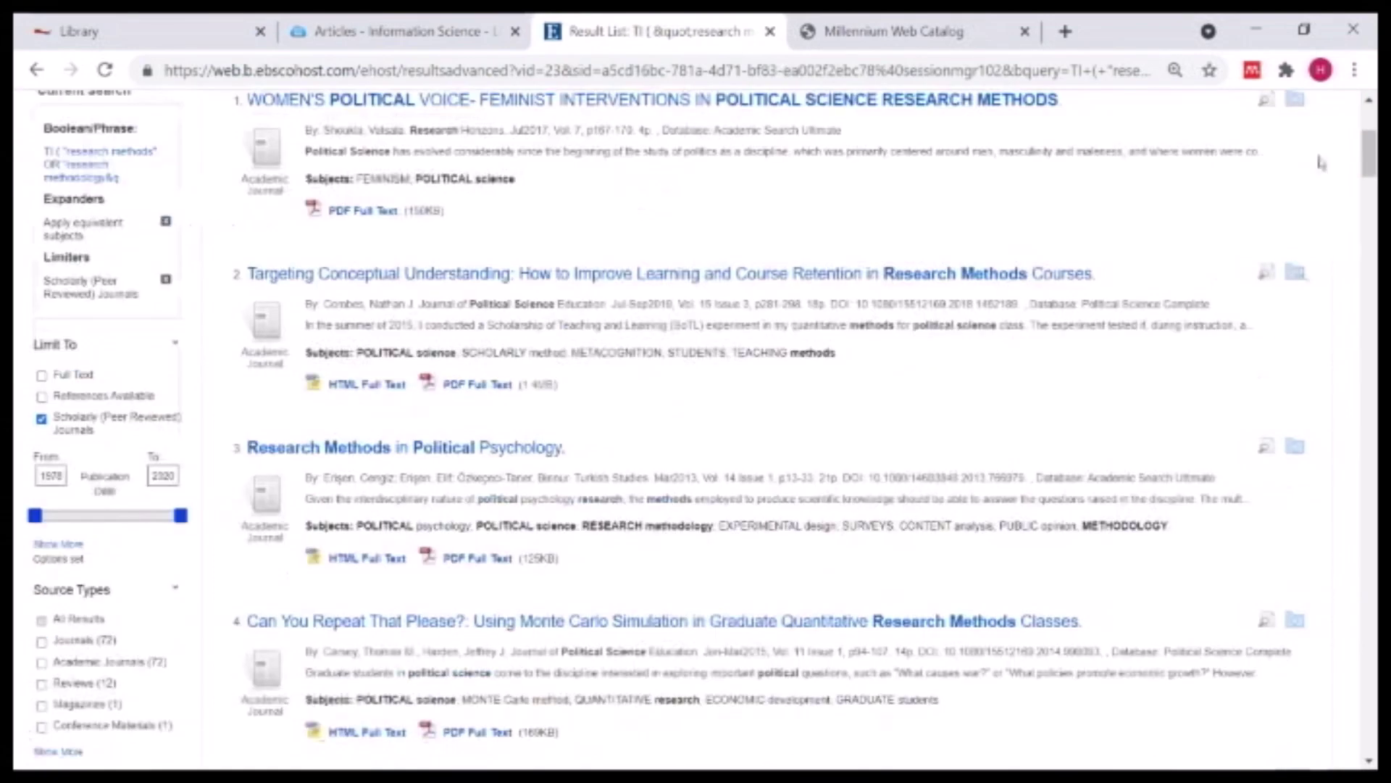